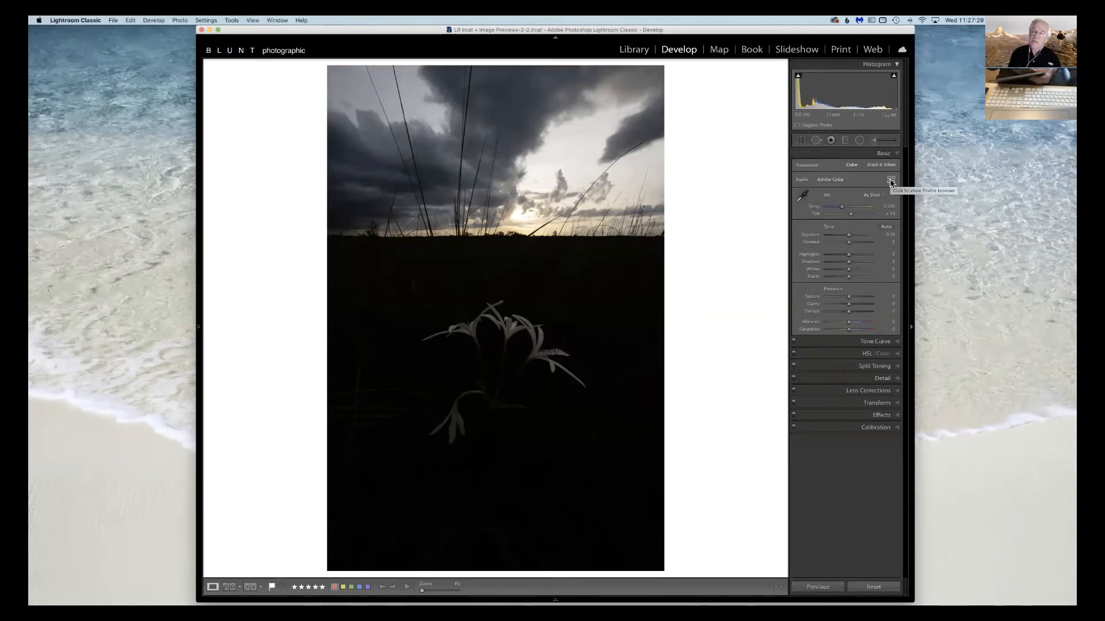
# - Apply the Adobe Landscape profile to the dark sunset flower photo
pyautogui.click(891, 181)
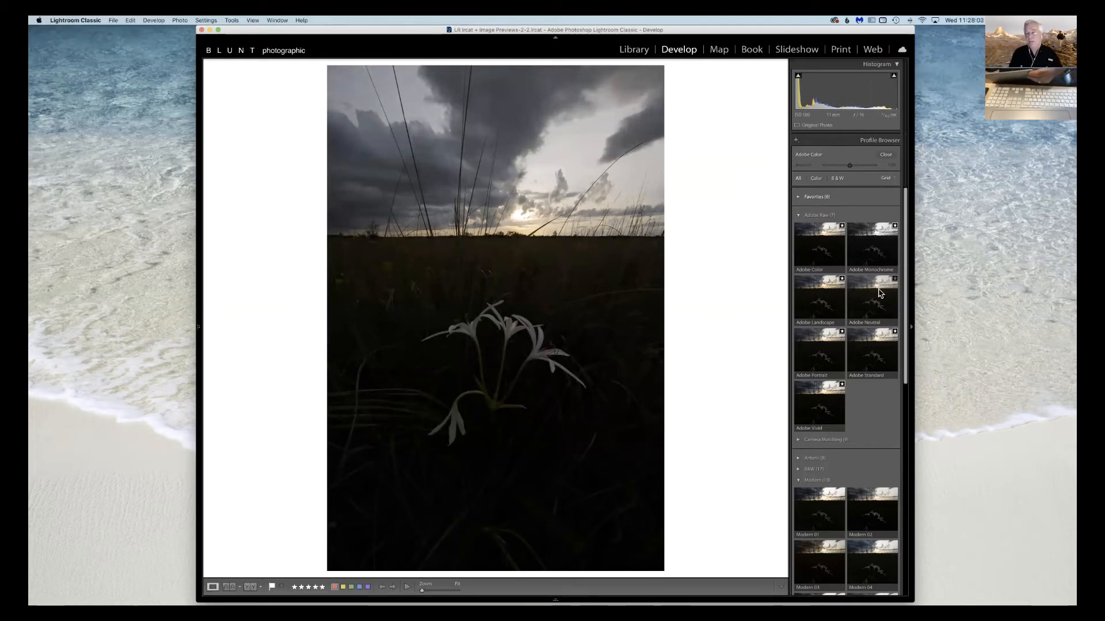
pyautogui.click(814, 301)
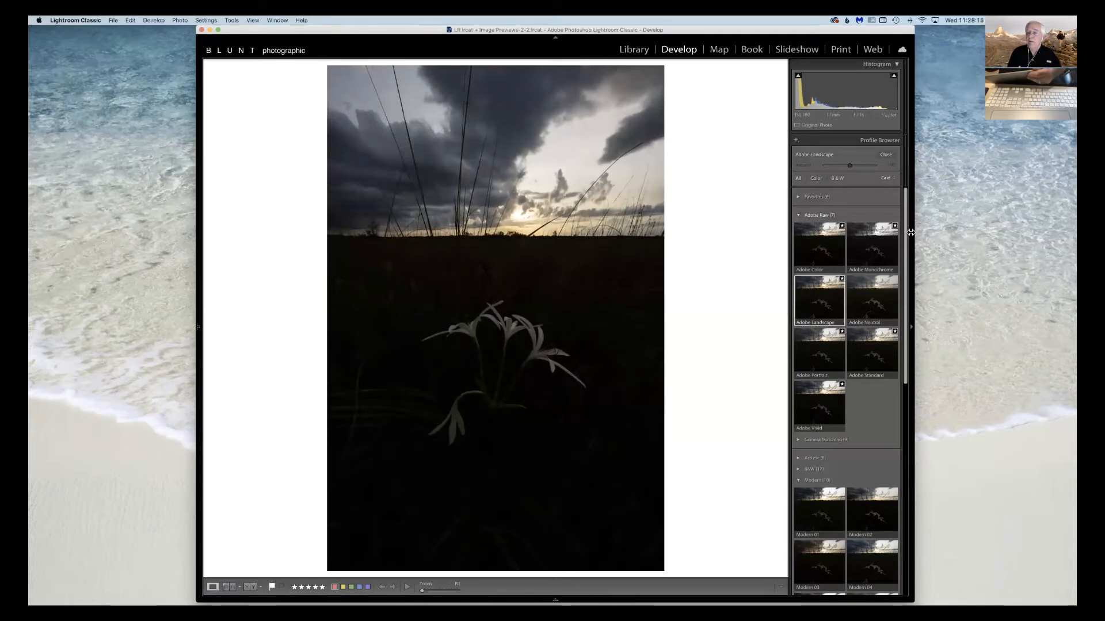
pyautogui.click(887, 156)
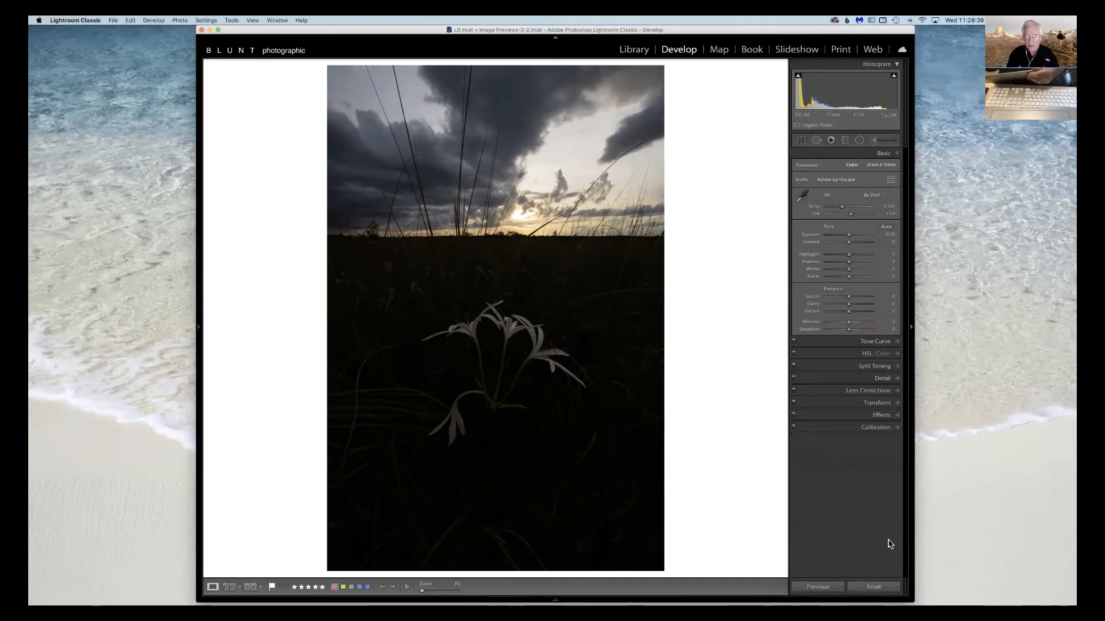
# - Try boosting Blue Primary saturation in the calibration, reset it to 0, and set Red Primary saturation to +100
pyautogui.click(900, 429)
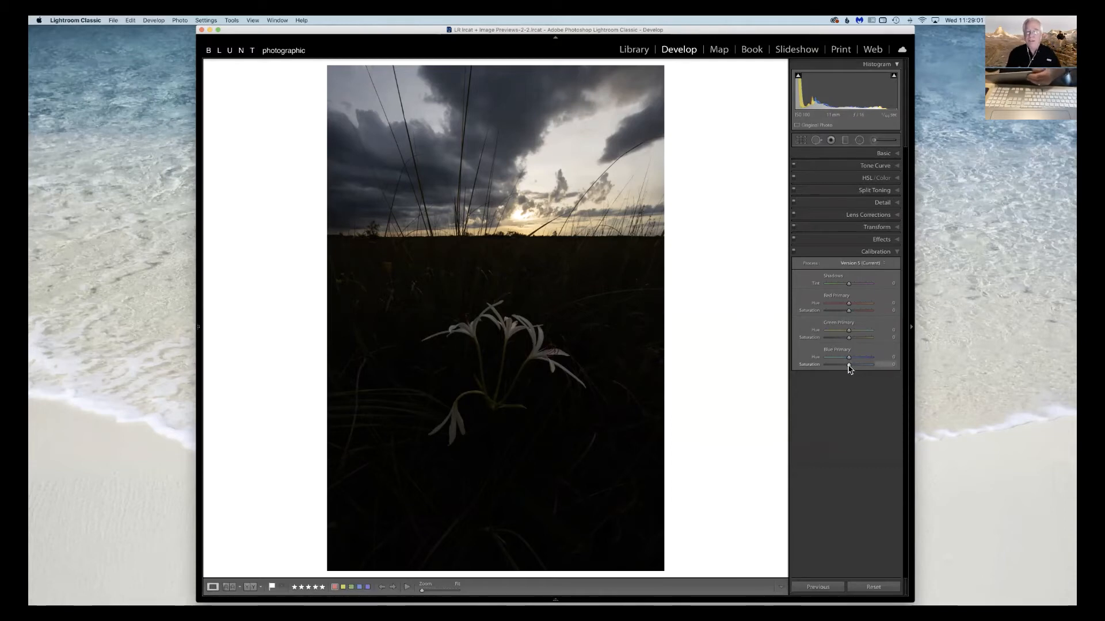
pyautogui.moveTo(849, 365); pyautogui.dragTo(903, 369)
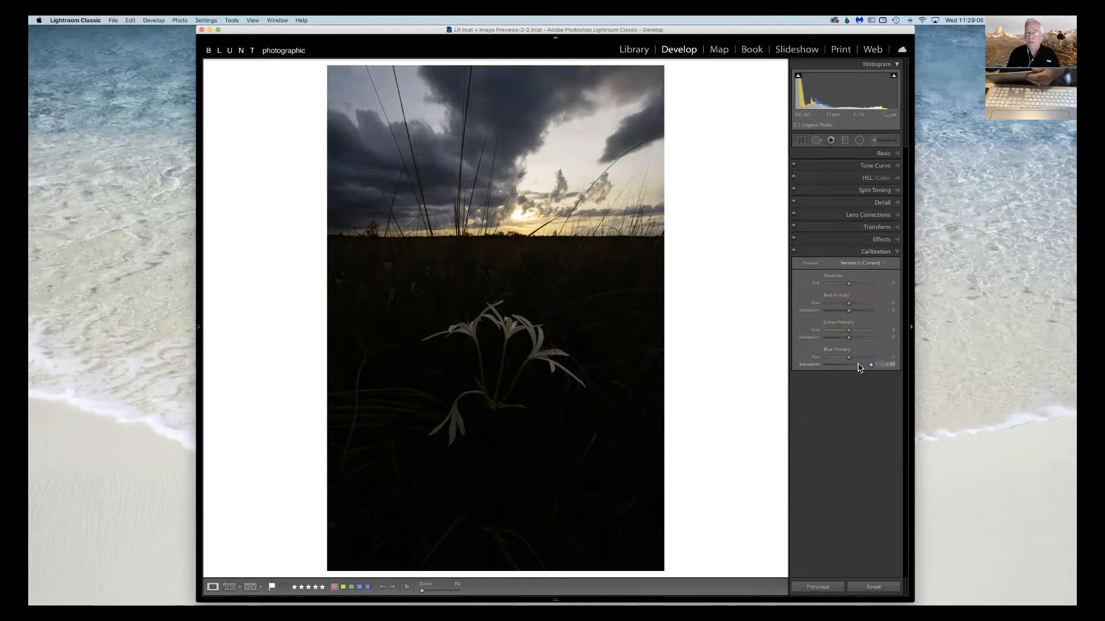
pyautogui.moveTo(882, 369); pyautogui.dragTo(850, 375)
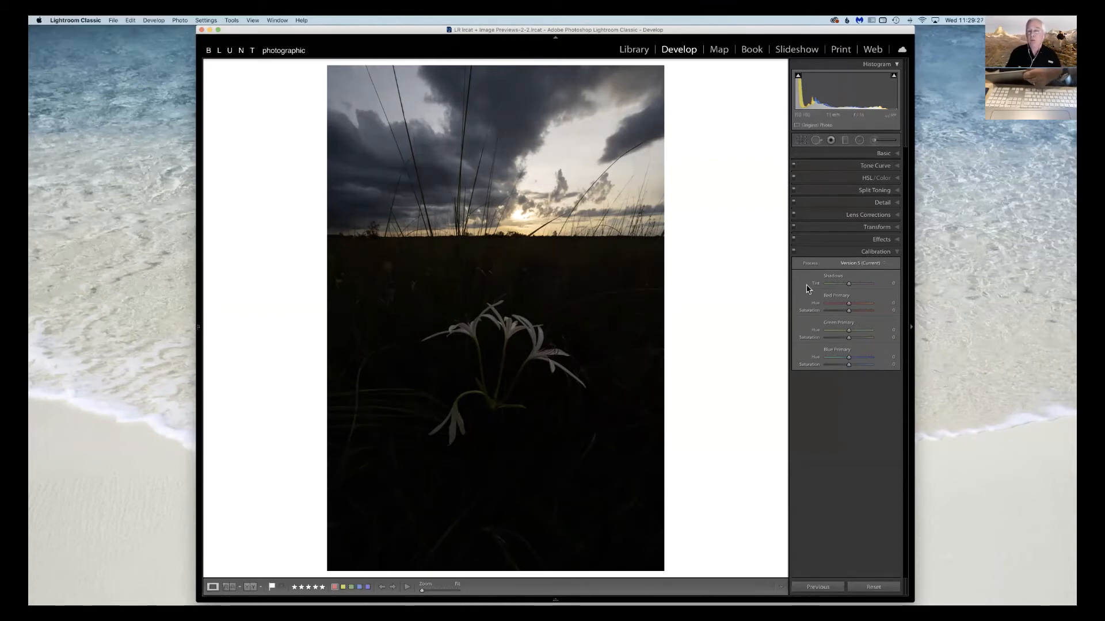
pyautogui.moveTo(849, 310); pyautogui.dragTo(890, 311)
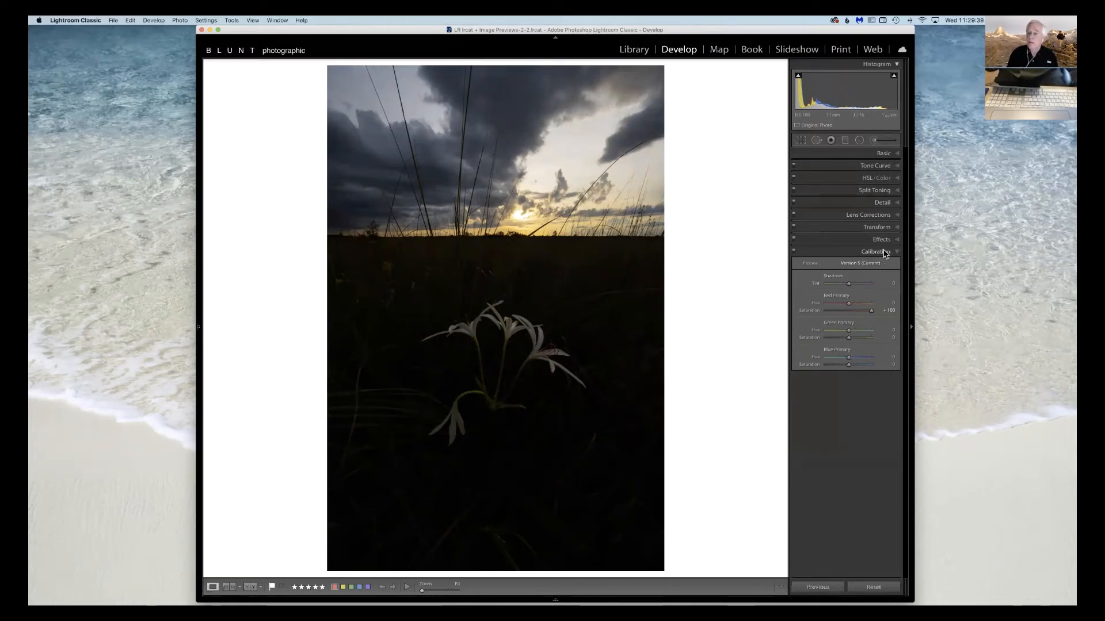
# - Turn on chromatic aberration removal and lens profile corrections with Canon as the make, comparing the photo with and without the profile
pyautogui.click(846, 216)
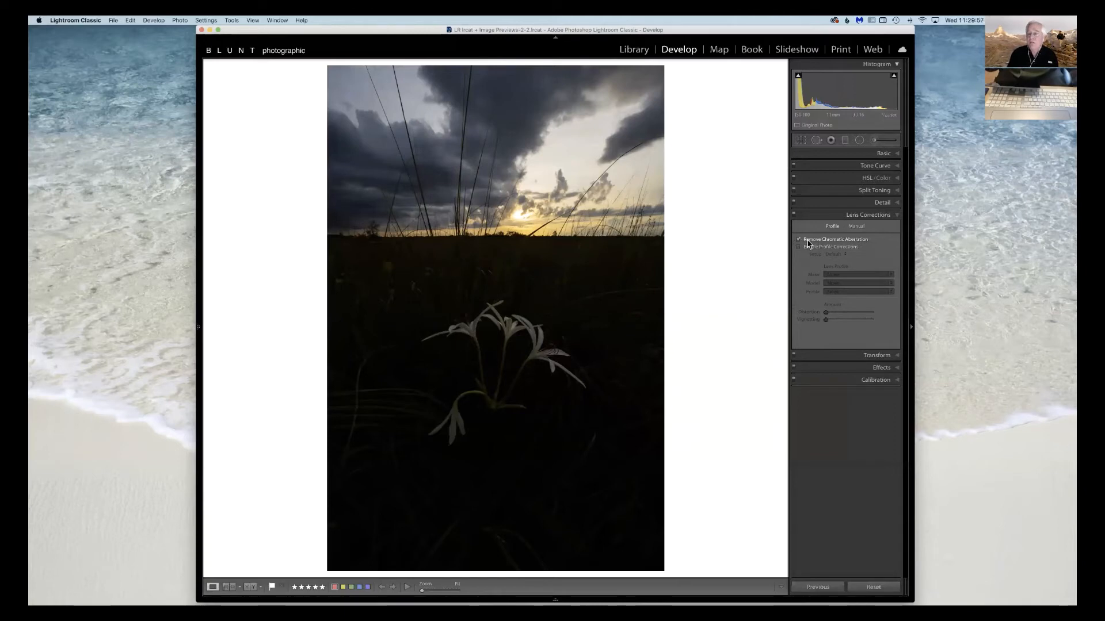
pyautogui.click(830, 241)
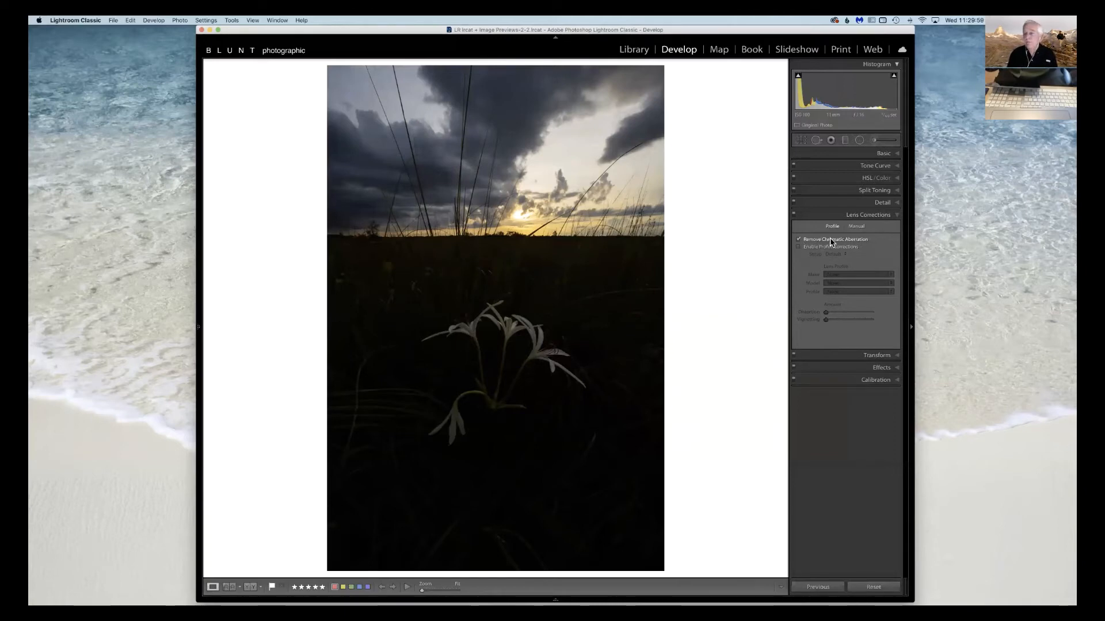
pyautogui.click(798, 248)
pyautogui.click(851, 278)
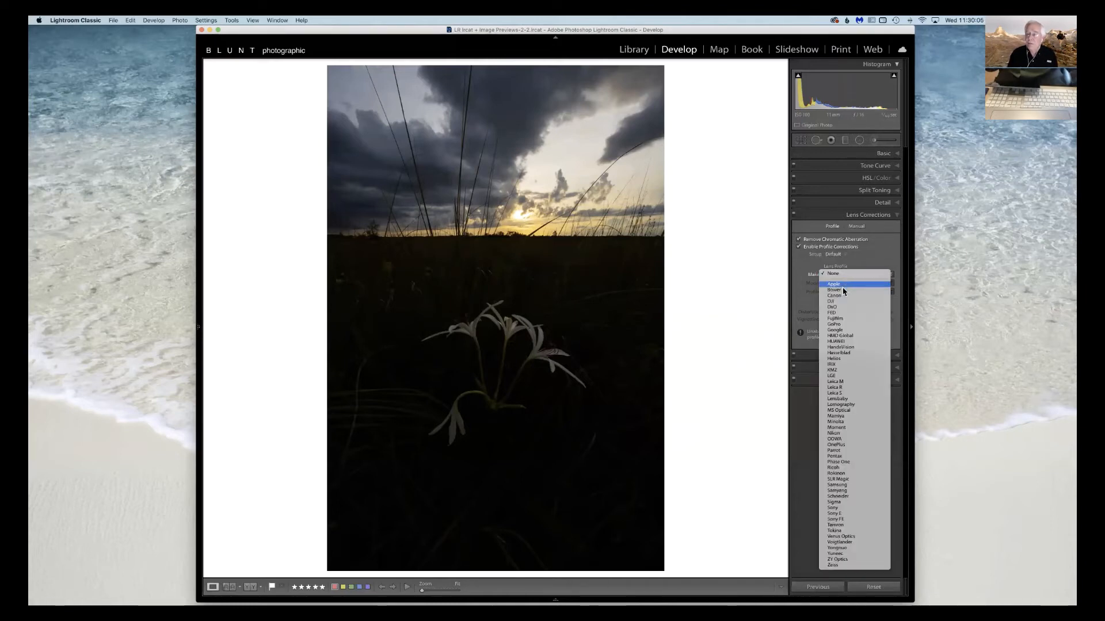
pyautogui.click(840, 297)
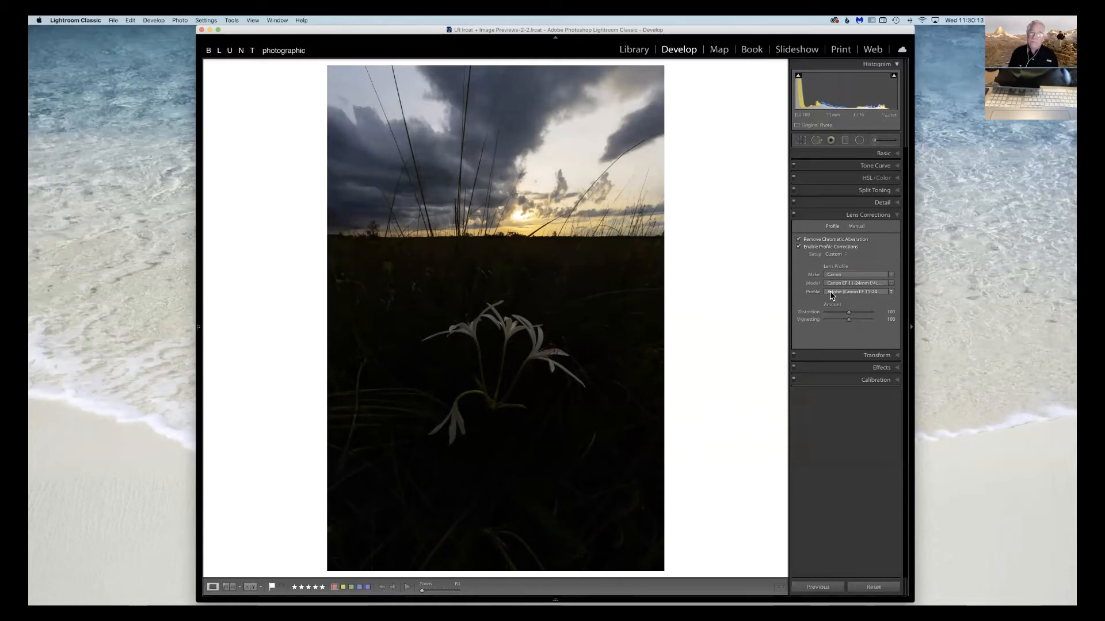
pyautogui.click(798, 248)
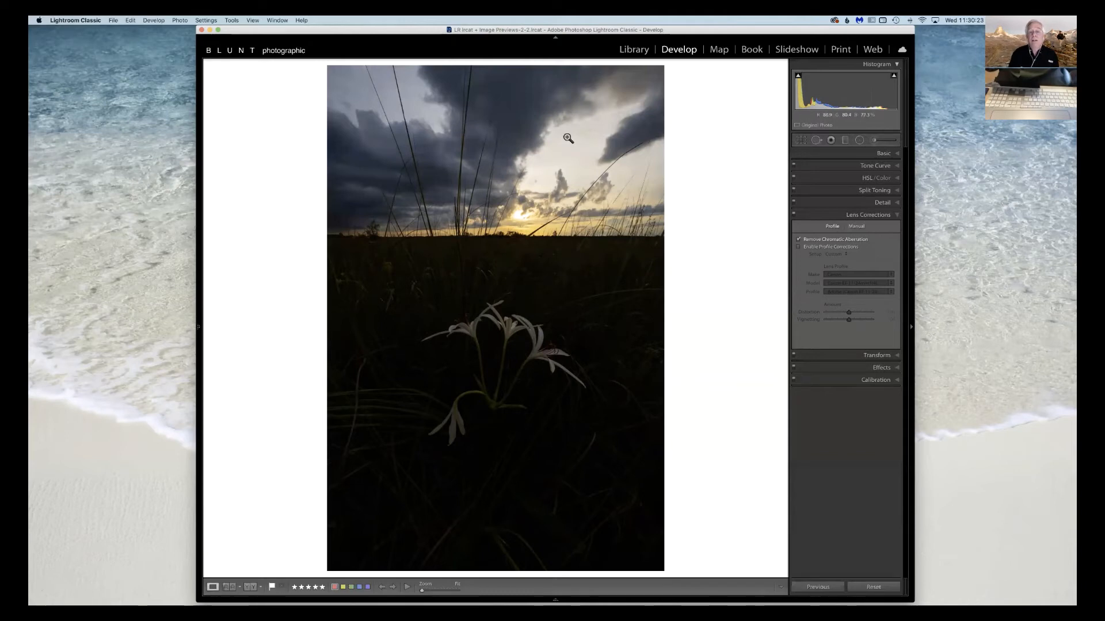
pyautogui.click(798, 247)
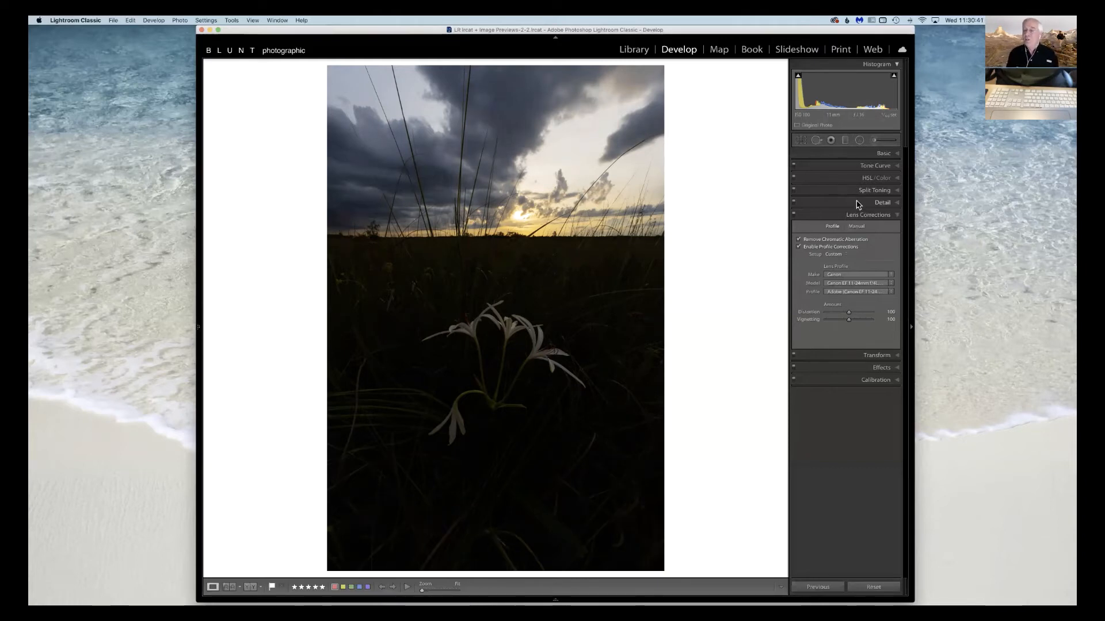
# - Warm the highlights with split toning, using hue 22 and saturation 21
pyautogui.click(898, 204)
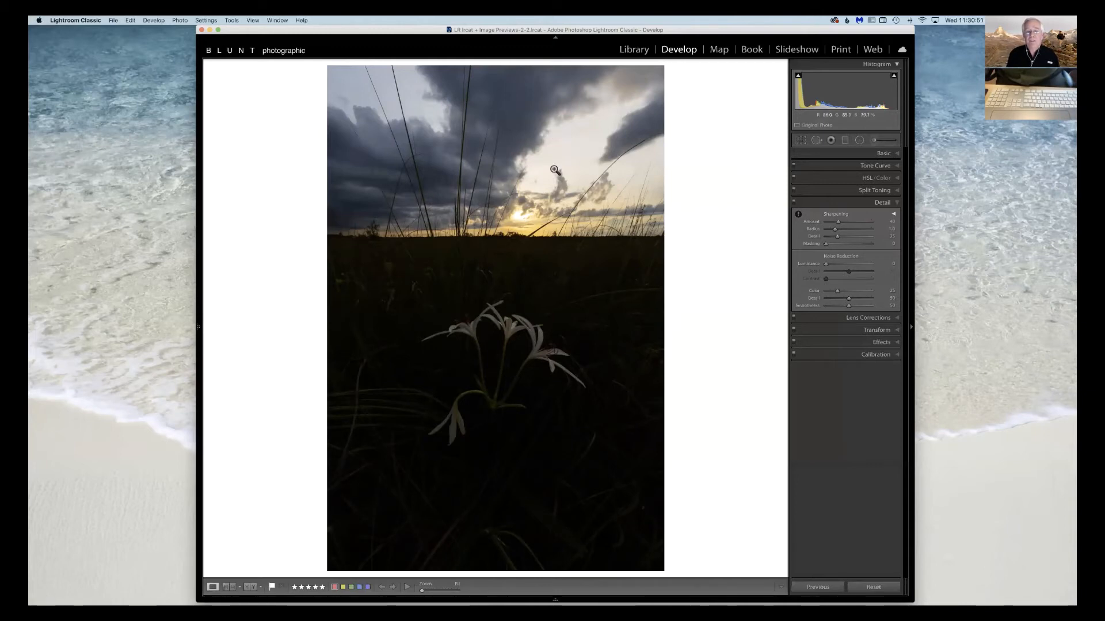
pyautogui.click(863, 190)
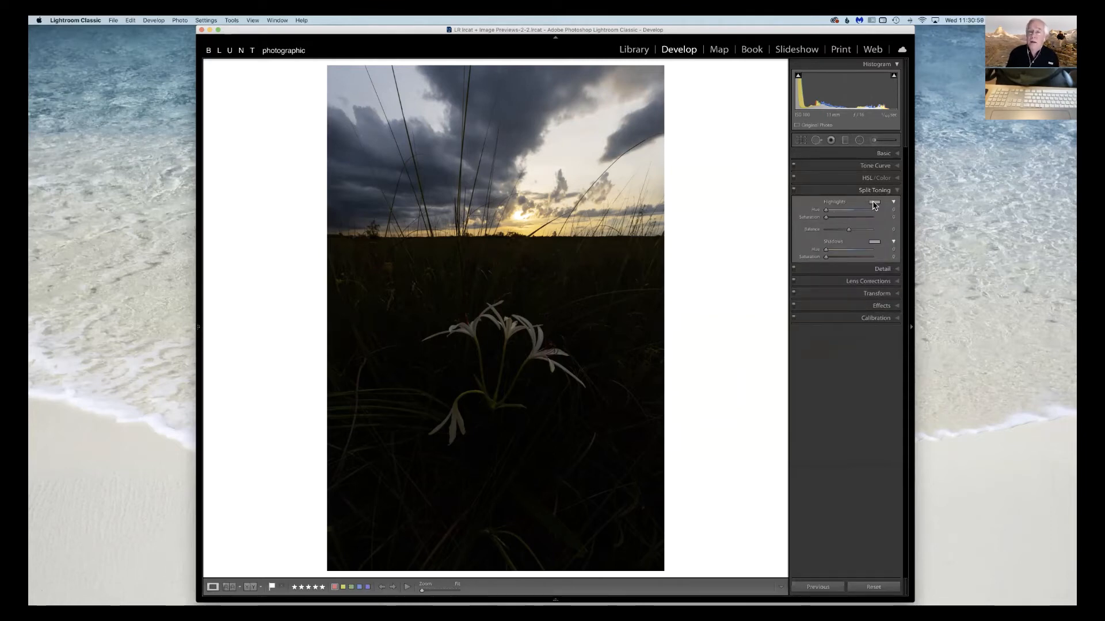
pyautogui.click(873, 202)
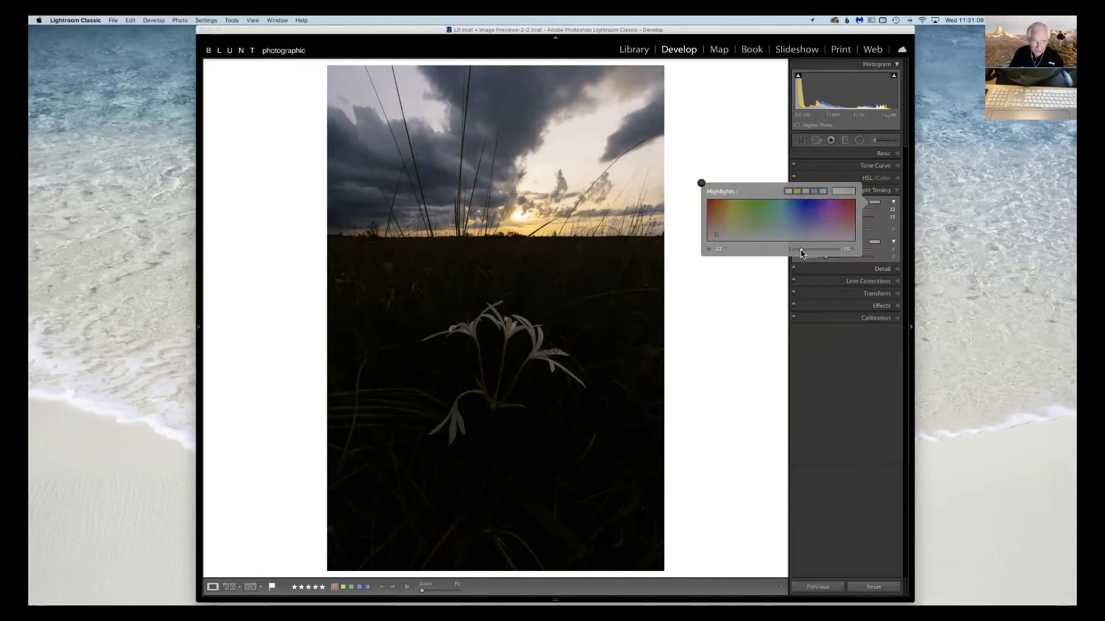
pyautogui.moveTo(801, 253); pyautogui.dragTo(805, 254)
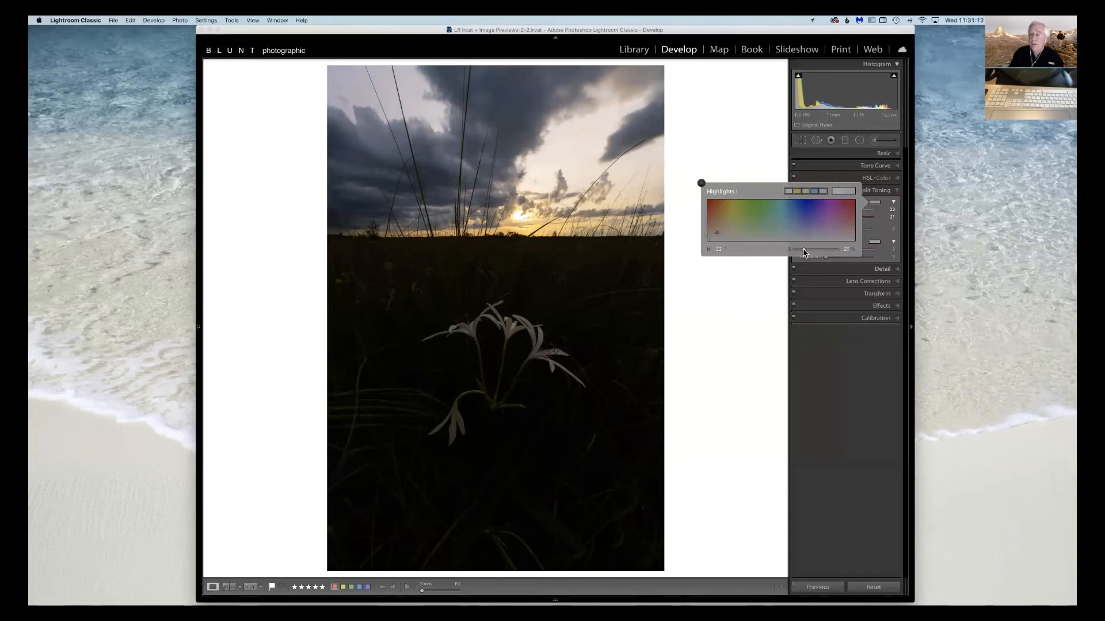
pyautogui.click(702, 183)
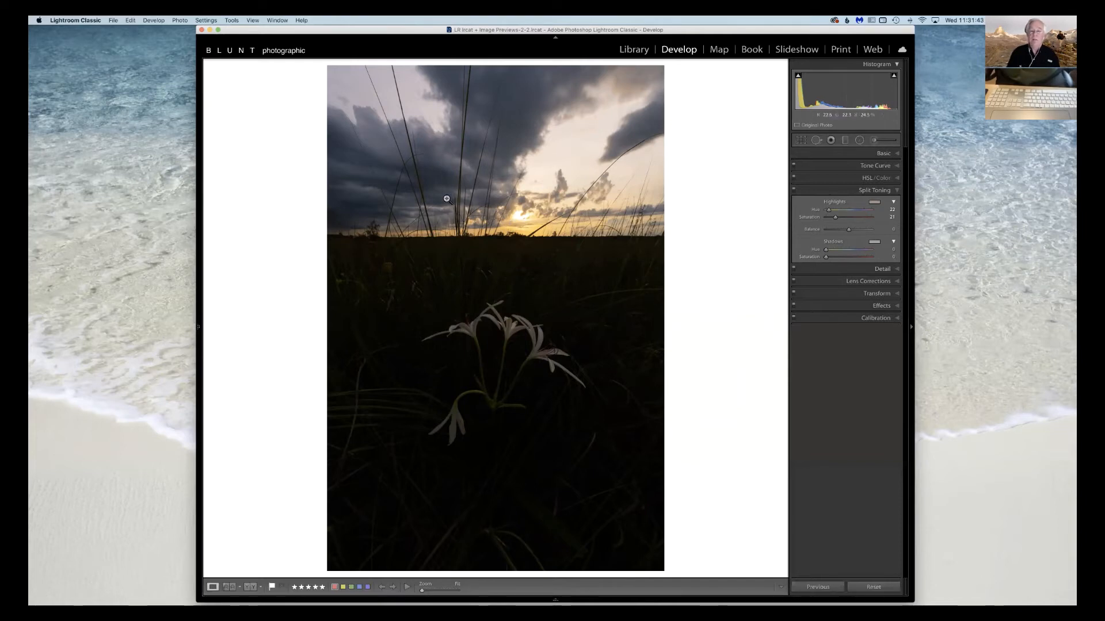
# - Set the photo's blue saturation to -85 and blue luminance to +100
pyautogui.click(839, 180)
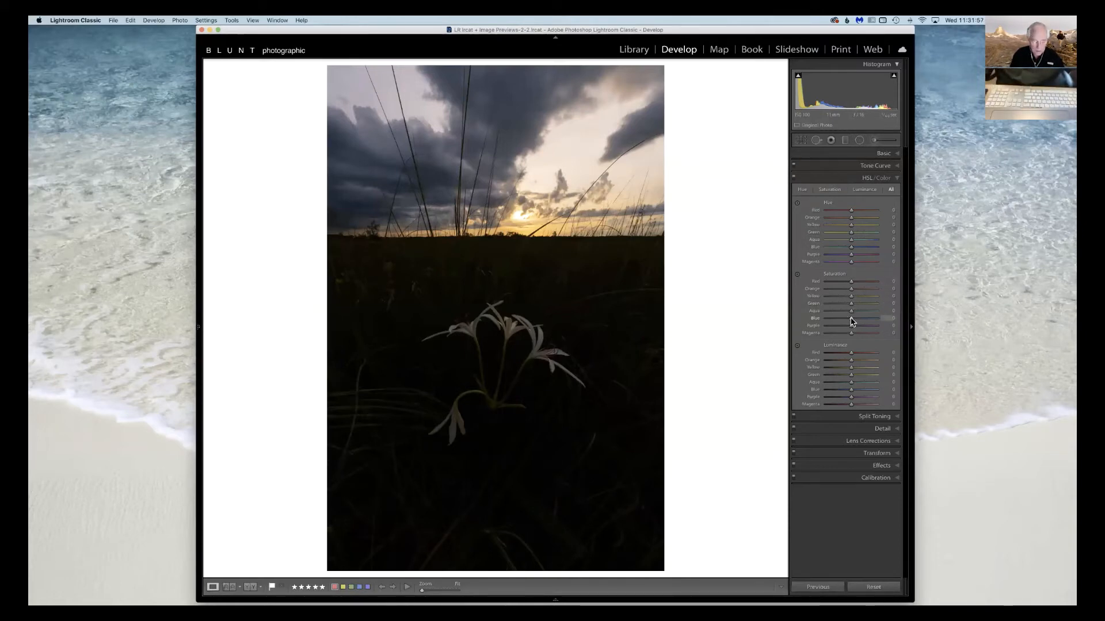
pyautogui.moveTo(851, 319); pyautogui.dragTo(838, 322)
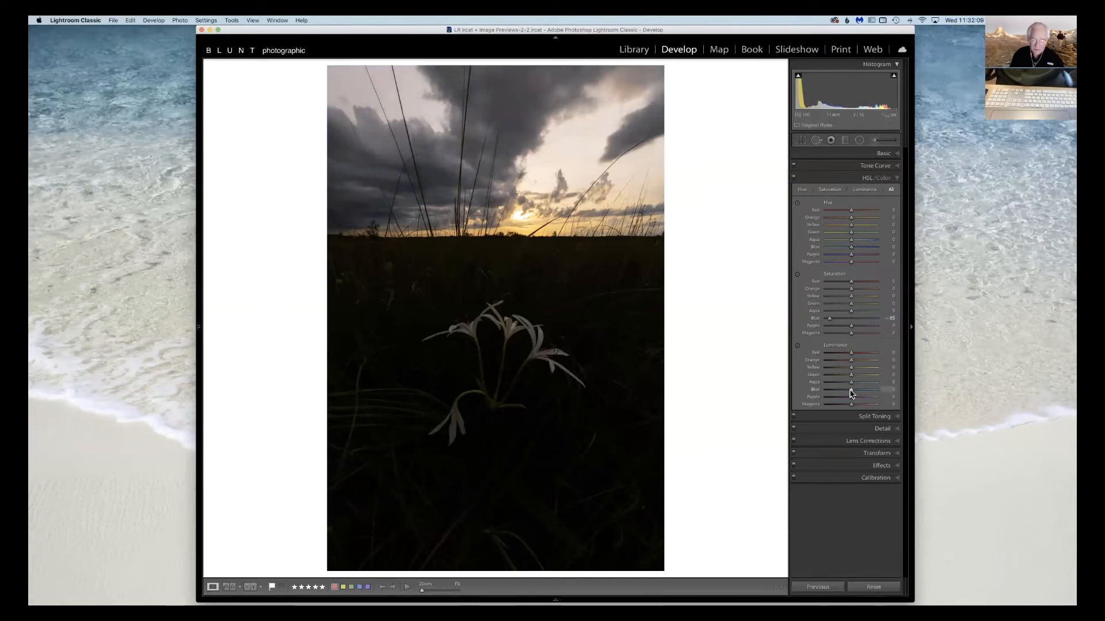
pyautogui.moveTo(850, 390); pyautogui.dragTo(881, 390)
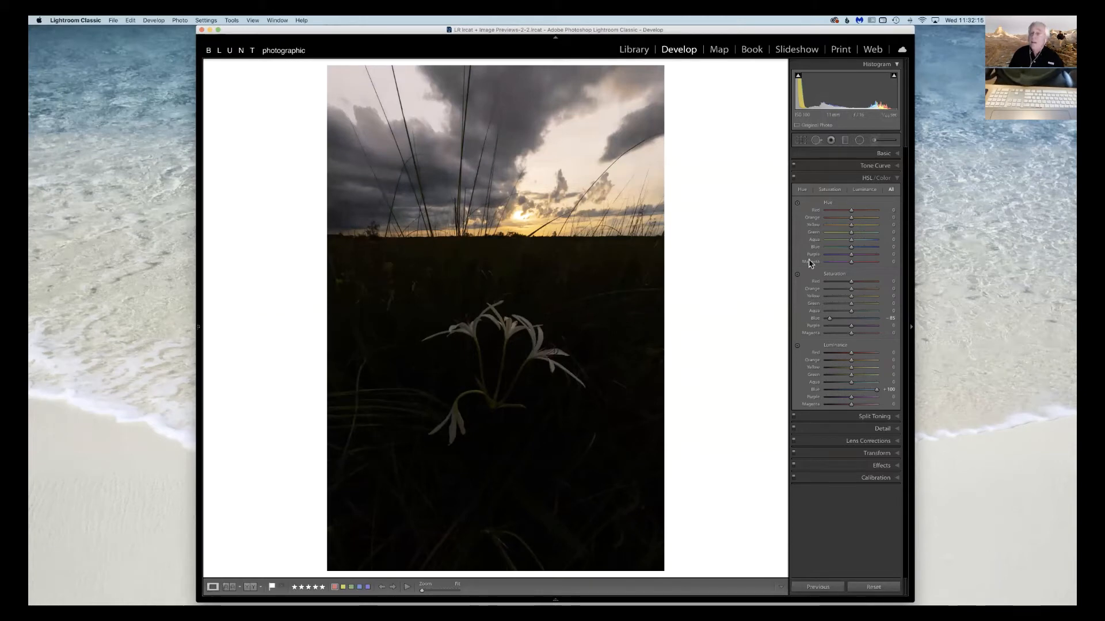
# - Show all the HSL adjustments and set orange saturation to +33 and orange luminance to +7
pyautogui.click(864, 190)
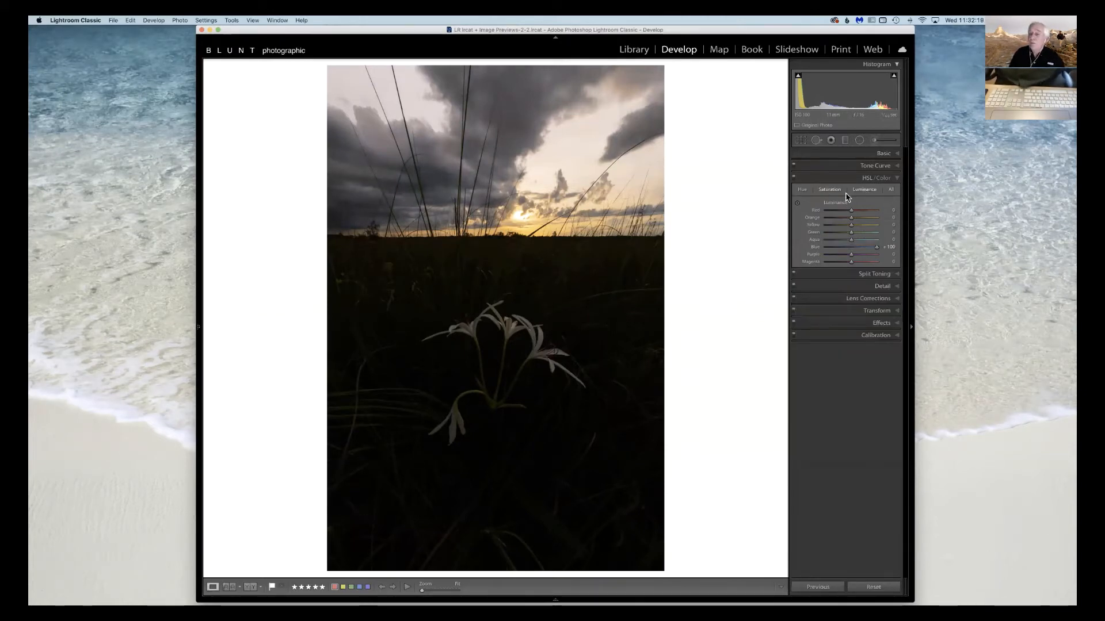
pyautogui.click(891, 190)
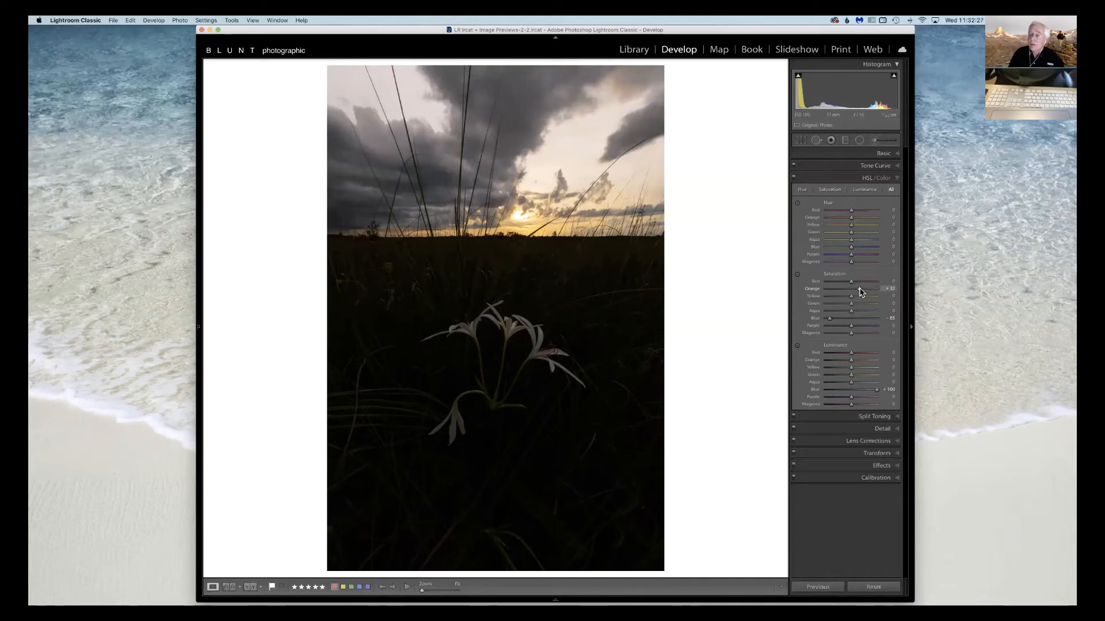
pyautogui.moveTo(859, 288); pyautogui.dragTo(860, 289)
pyautogui.click(889, 288)
pyautogui.write('33')
pyautogui.press('Return')
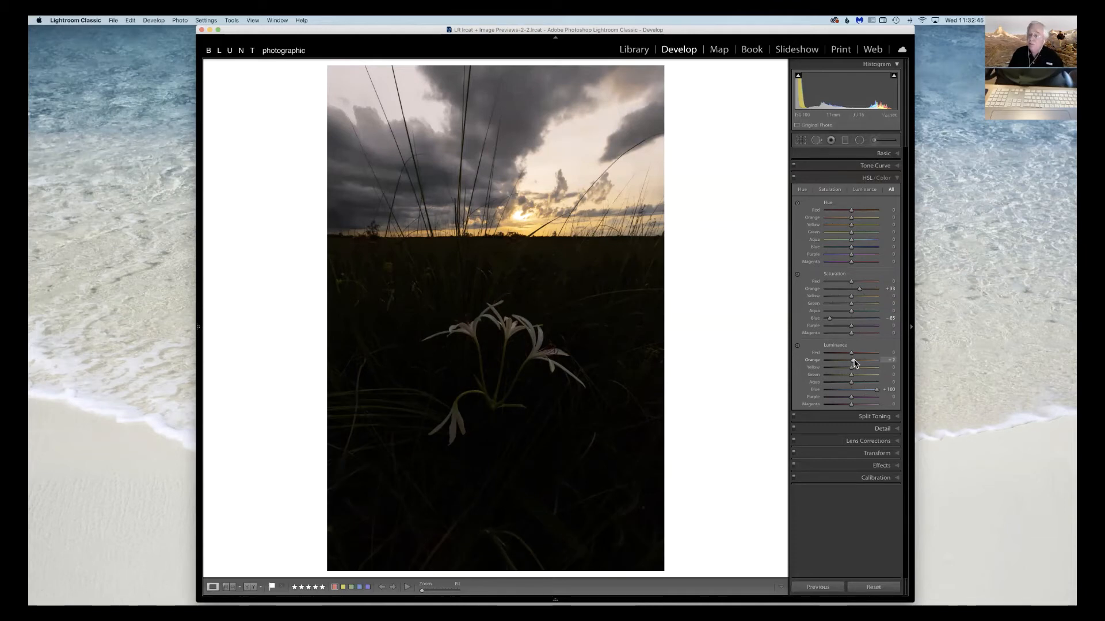
pyautogui.moveTo(855, 362); pyautogui.dragTo(853, 363)
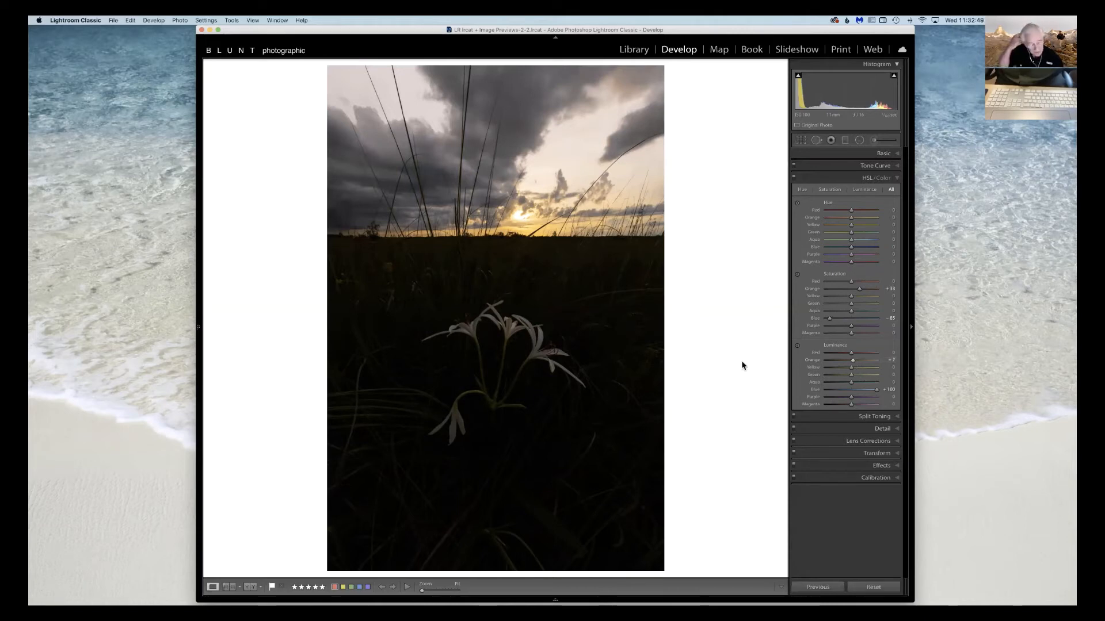
# - Brighten the foreground by setting Shadows to +100, and lower Highlights to -6
pyautogui.click(855, 168)
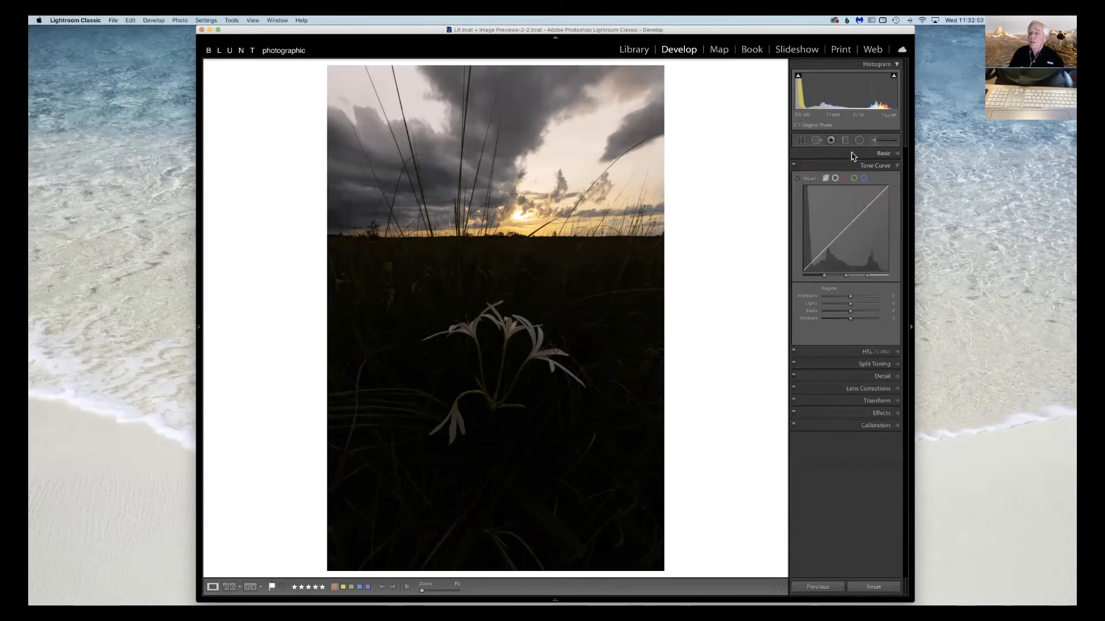
pyautogui.click(852, 154)
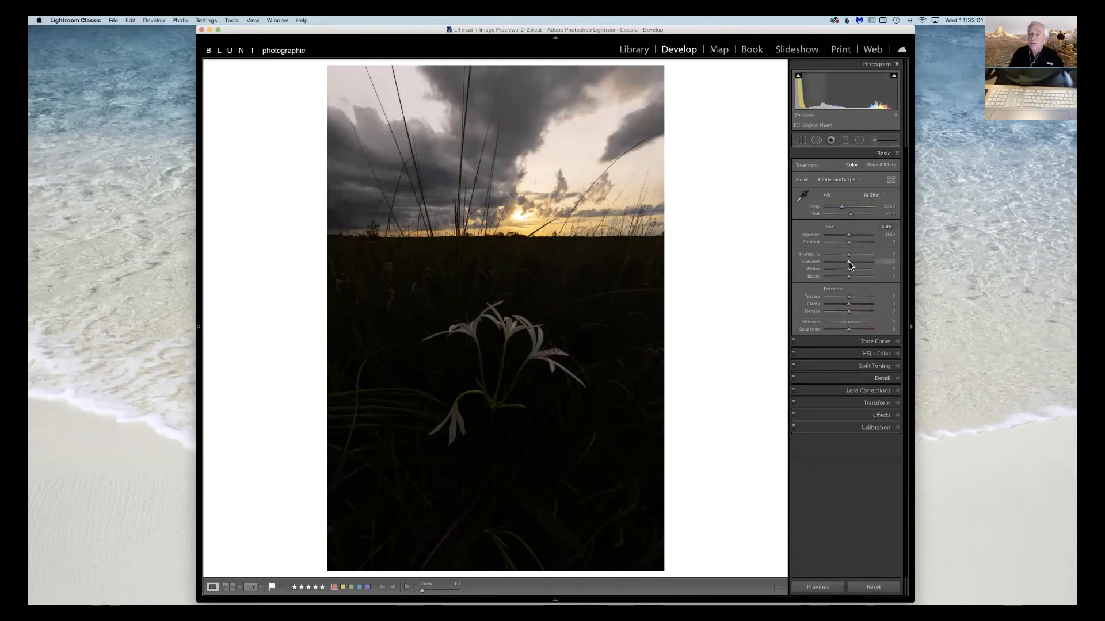
pyautogui.moveTo(849, 261); pyautogui.dragTo(923, 277)
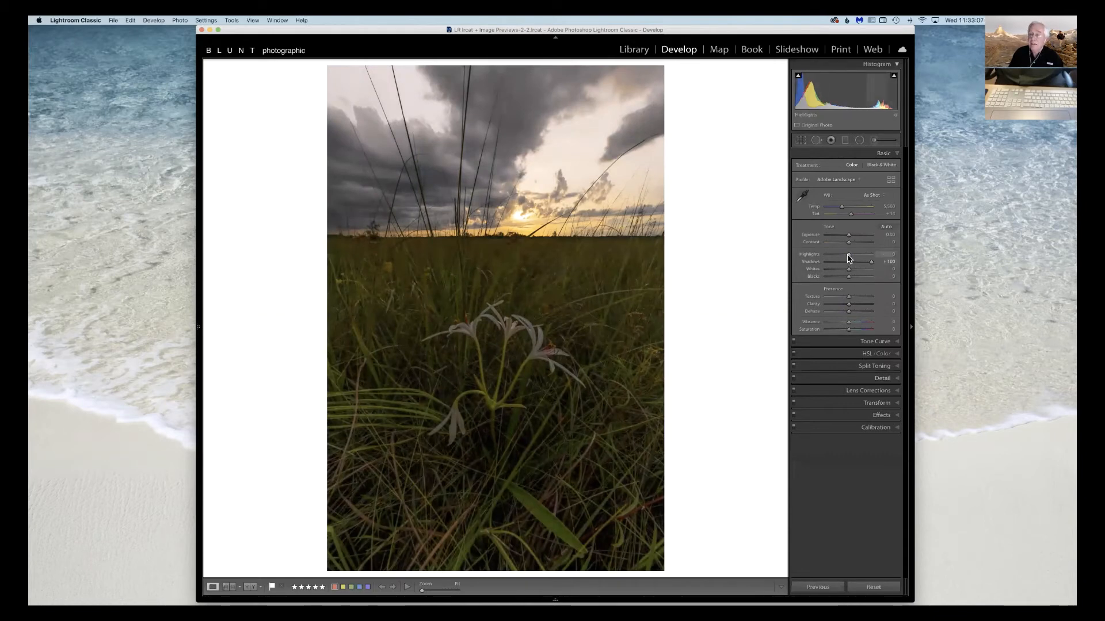
pyautogui.moveTo(850, 258); pyautogui.dragTo(846, 258)
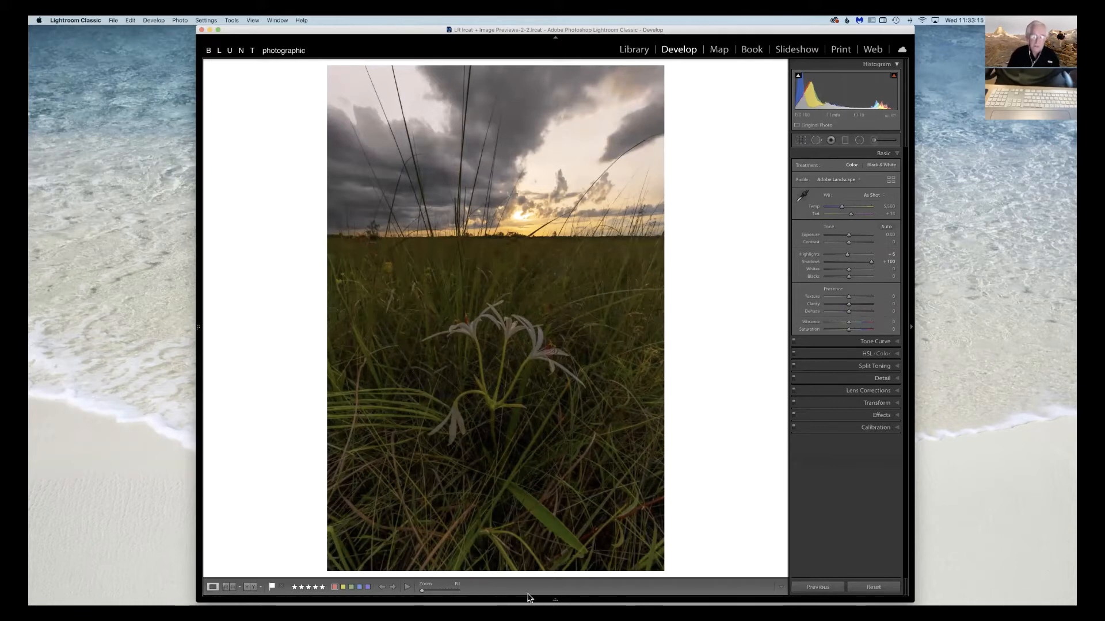
# - Switch to the second, still unedited exposure of the flower scene and apply the Adobe Landscape profile to it
pyautogui.moveTo(553, 574)
pyautogui.moveTo(557, 597)
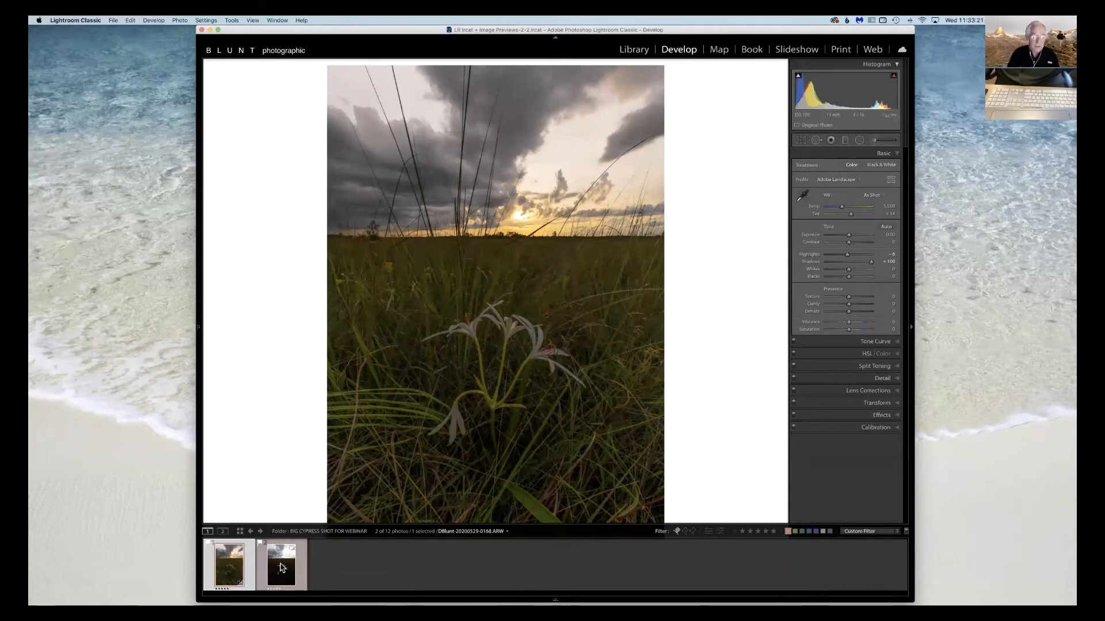
pyautogui.click(281, 568)
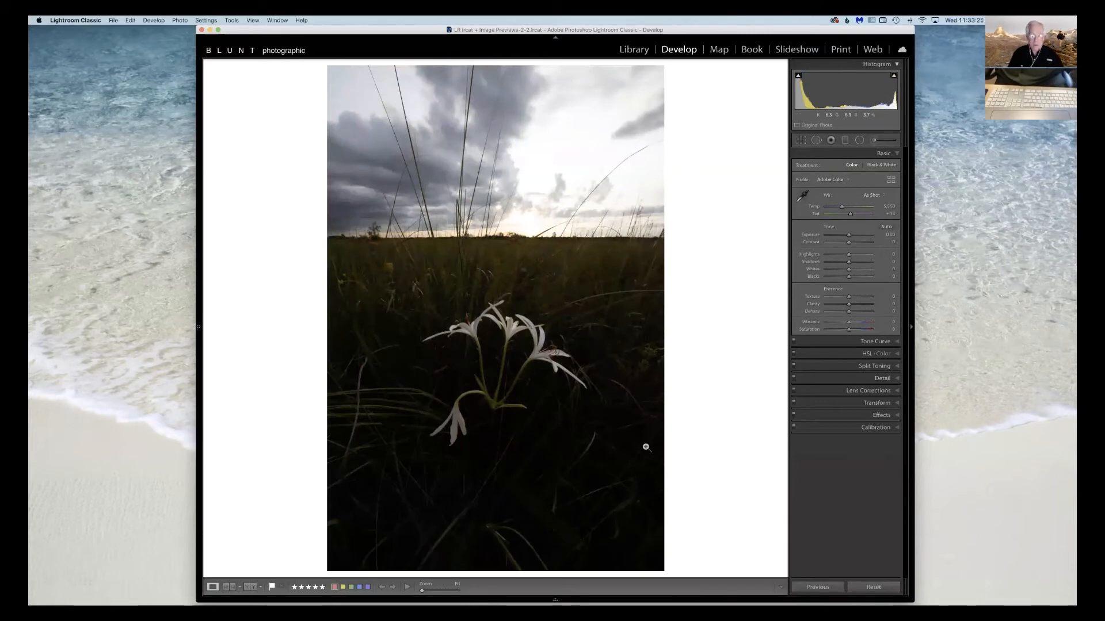
pyautogui.click(891, 180)
pyautogui.click(821, 309)
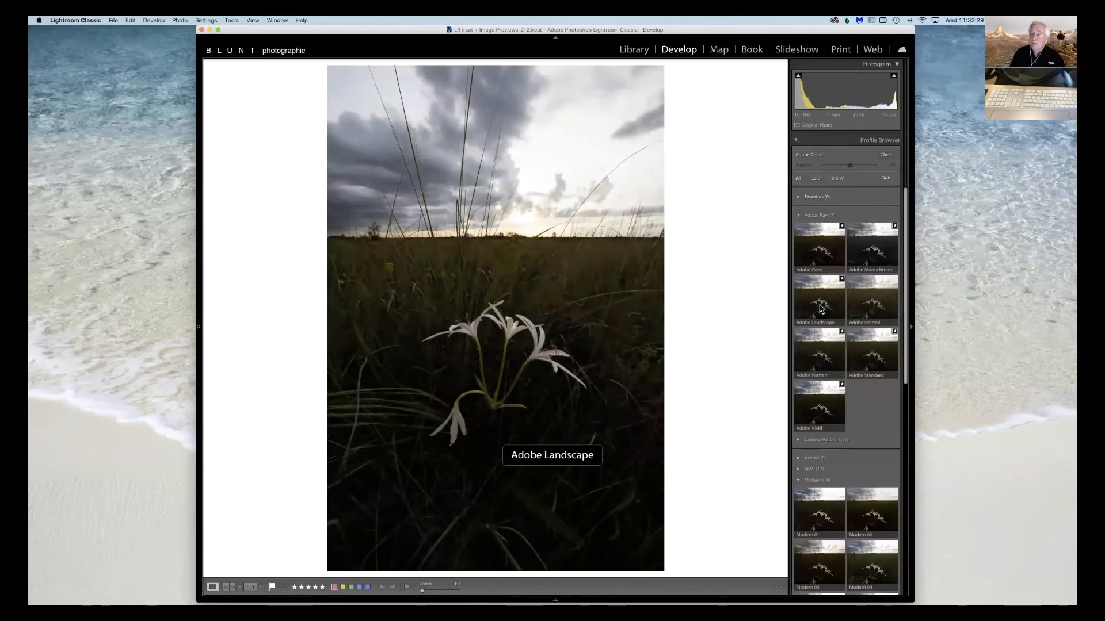
pyautogui.click(888, 156)
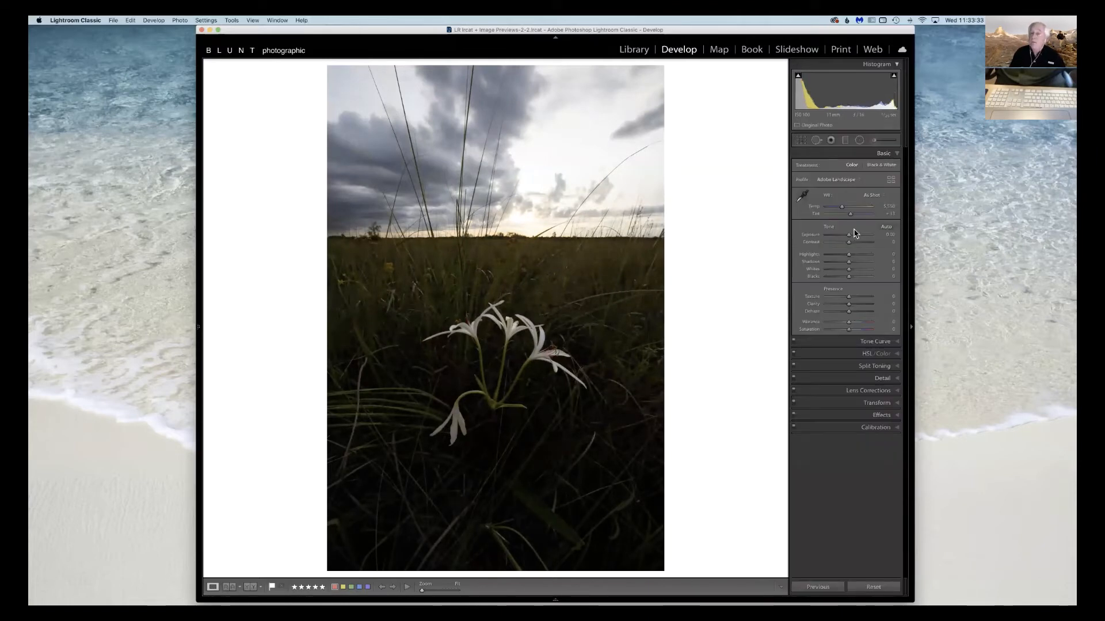
# - Set the Blue Primary saturation to +100 in the second photo's calibration
pyautogui.click(884, 430)
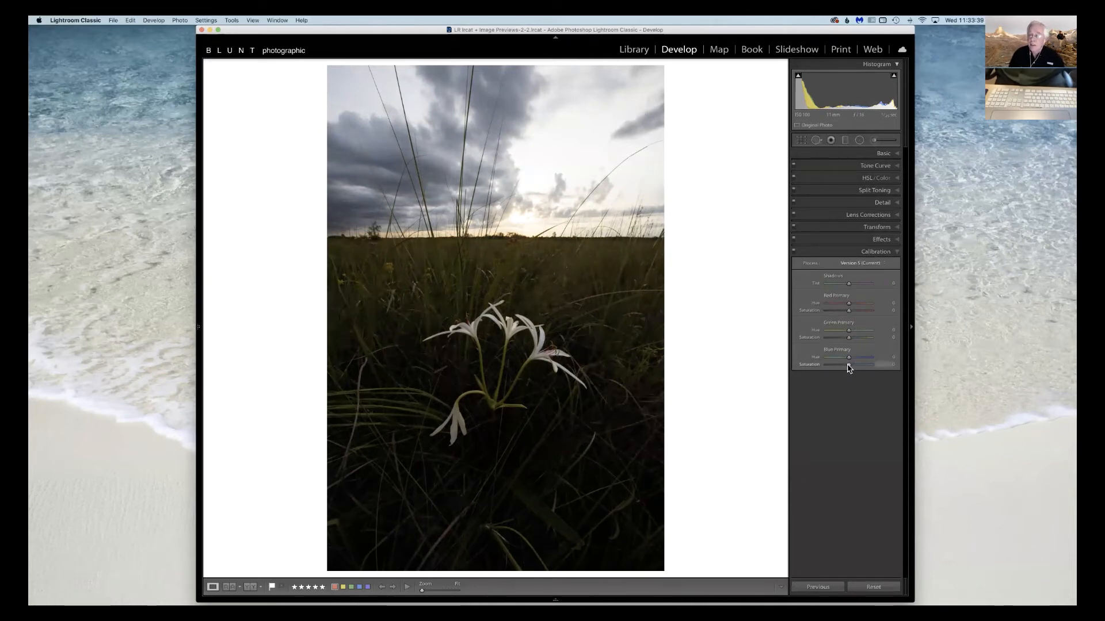
pyautogui.moveTo(855, 368); pyautogui.dragTo(877, 369)
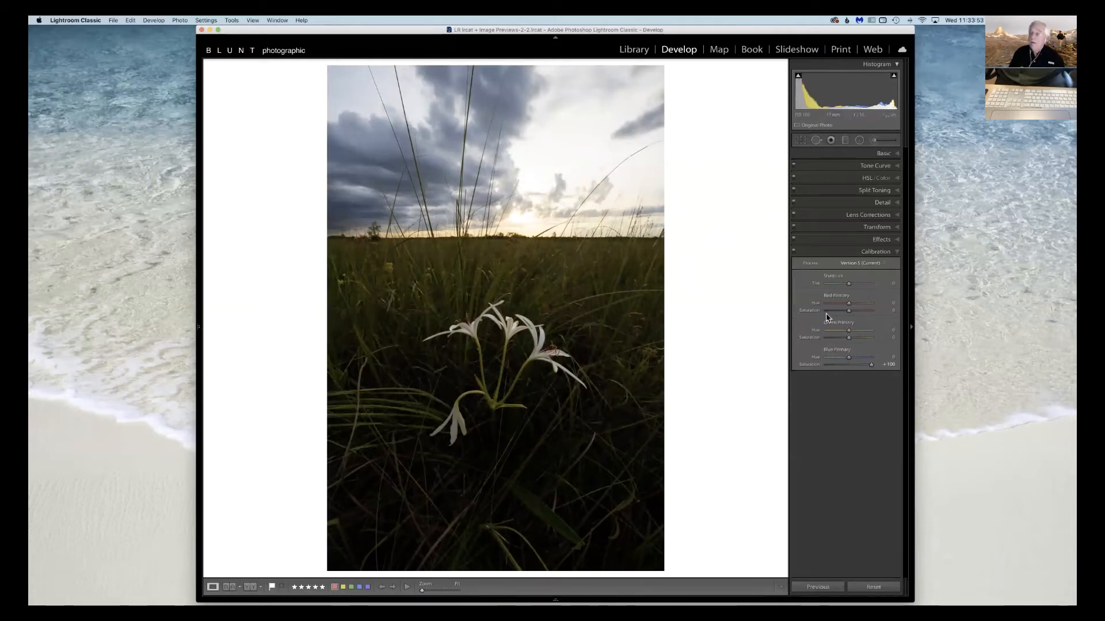
# - Enable lens profile corrections for the second photo and choose Canon as the lens make
pyautogui.click(837, 216)
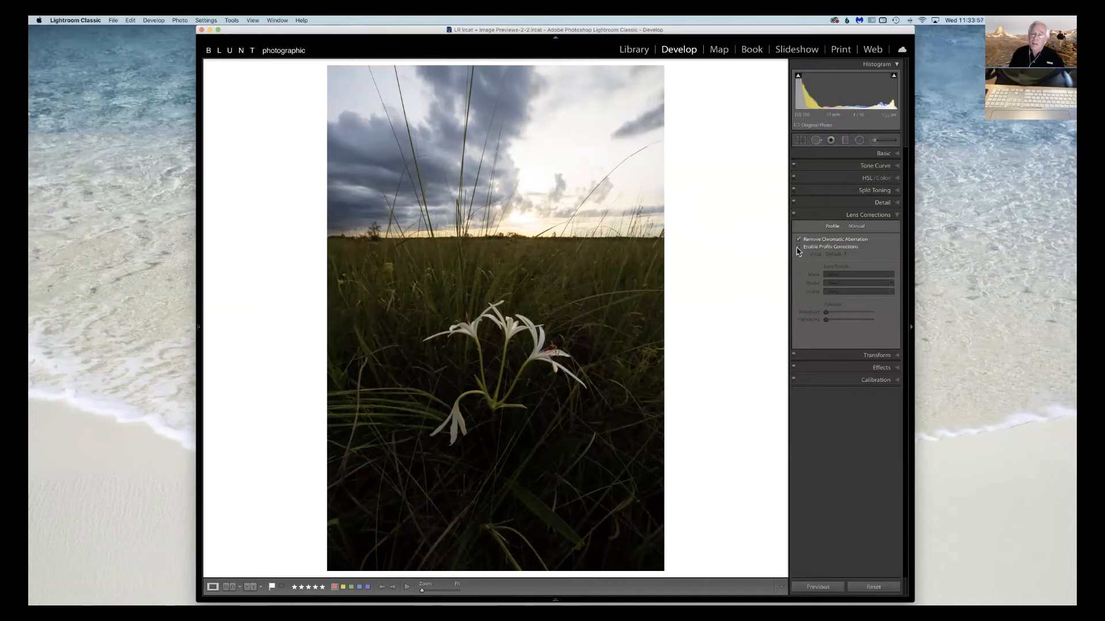
pyautogui.click(799, 248)
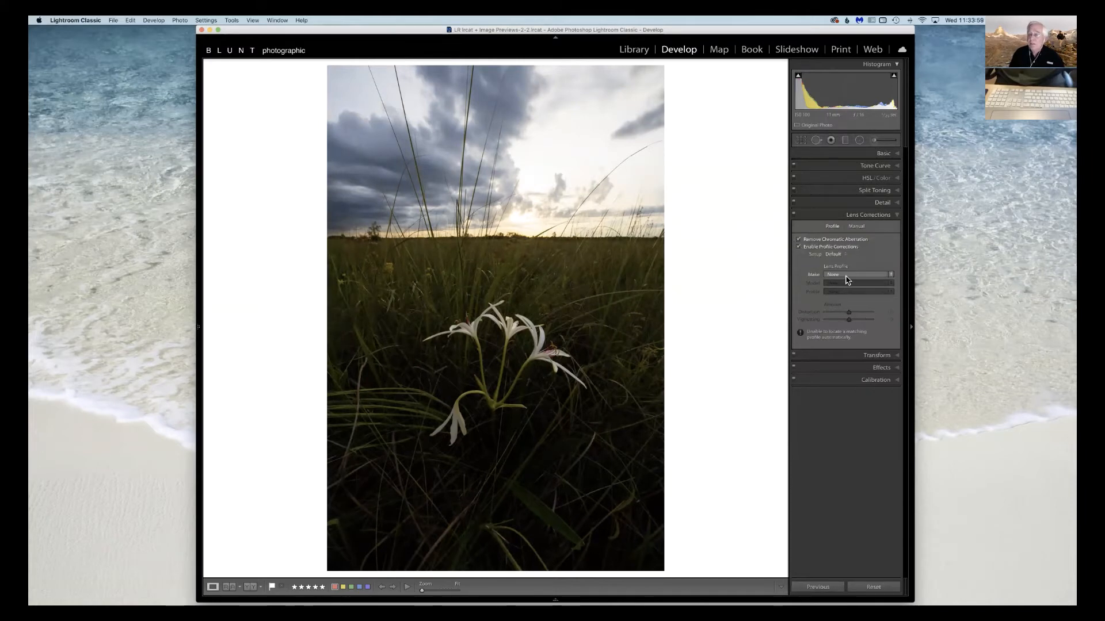
pyautogui.click(845, 277)
pyautogui.click(840, 296)
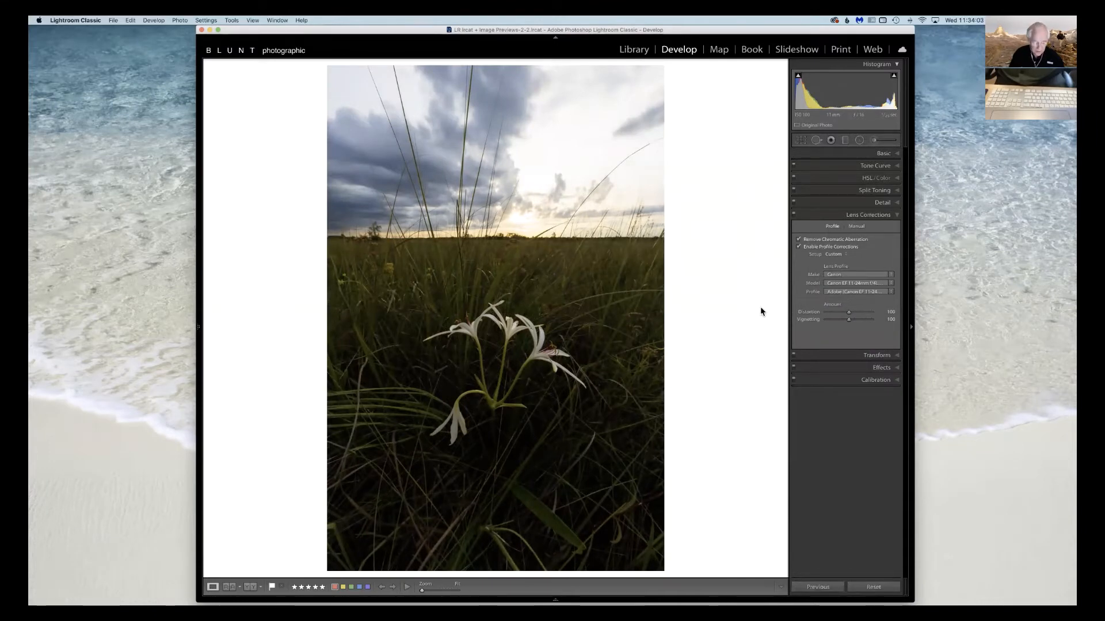
# - Sharpen the photo with Amount 150, Radius 0.5 and Masking 66, and check the flowers at 1:1
pyautogui.click(841, 204)
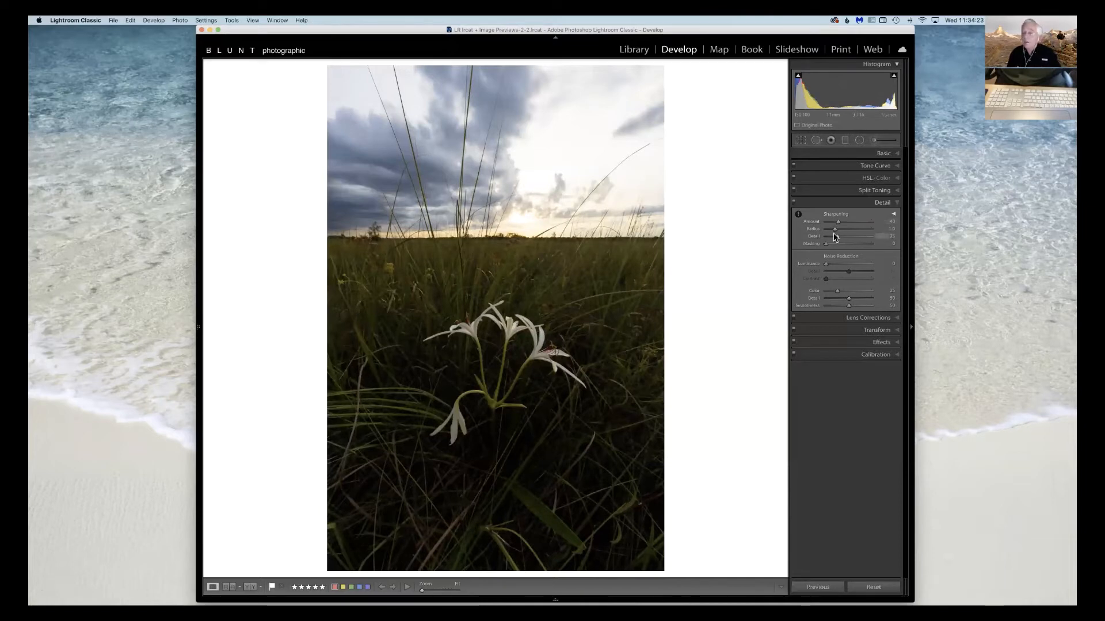
pyautogui.moveTo(836, 230); pyautogui.dragTo(825, 229)
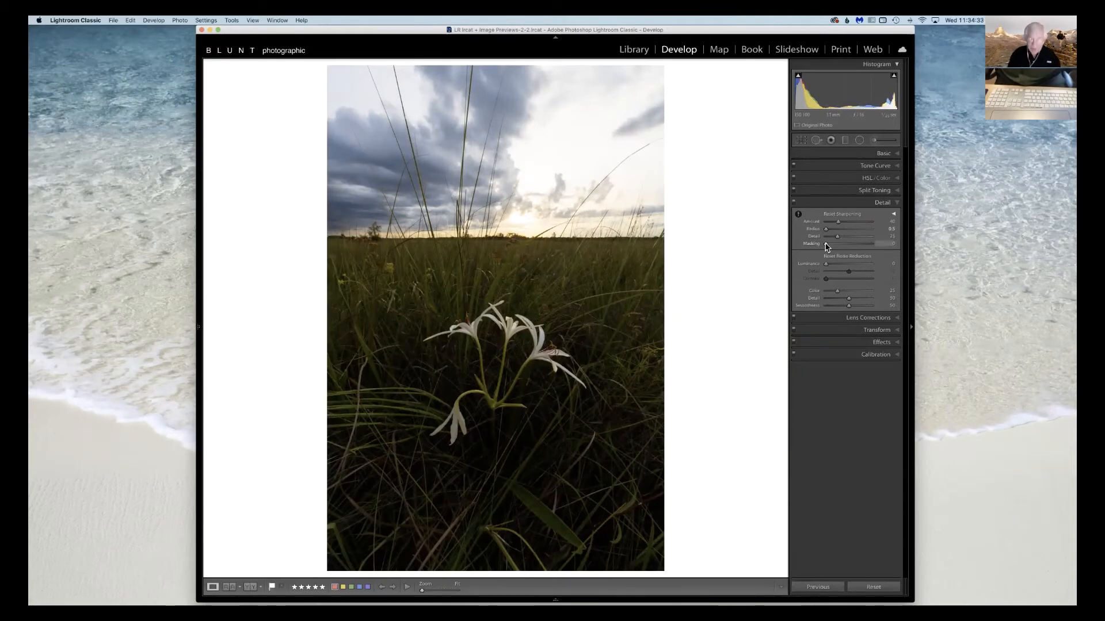
pyautogui.moveTo(827, 246); pyautogui.dragTo(856, 245)
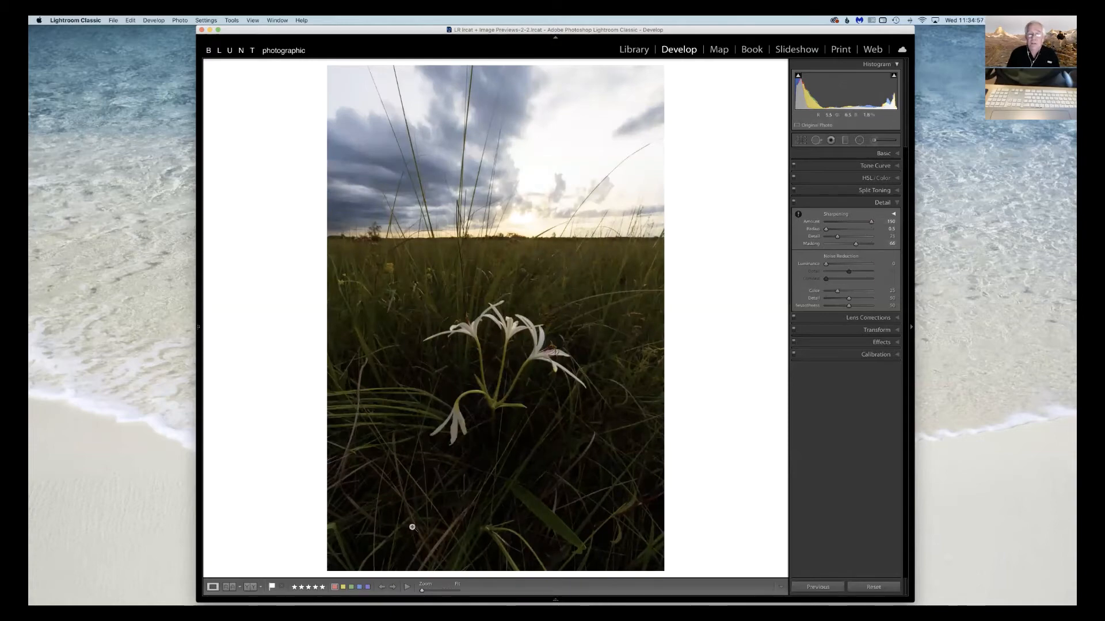
pyautogui.click(539, 376)
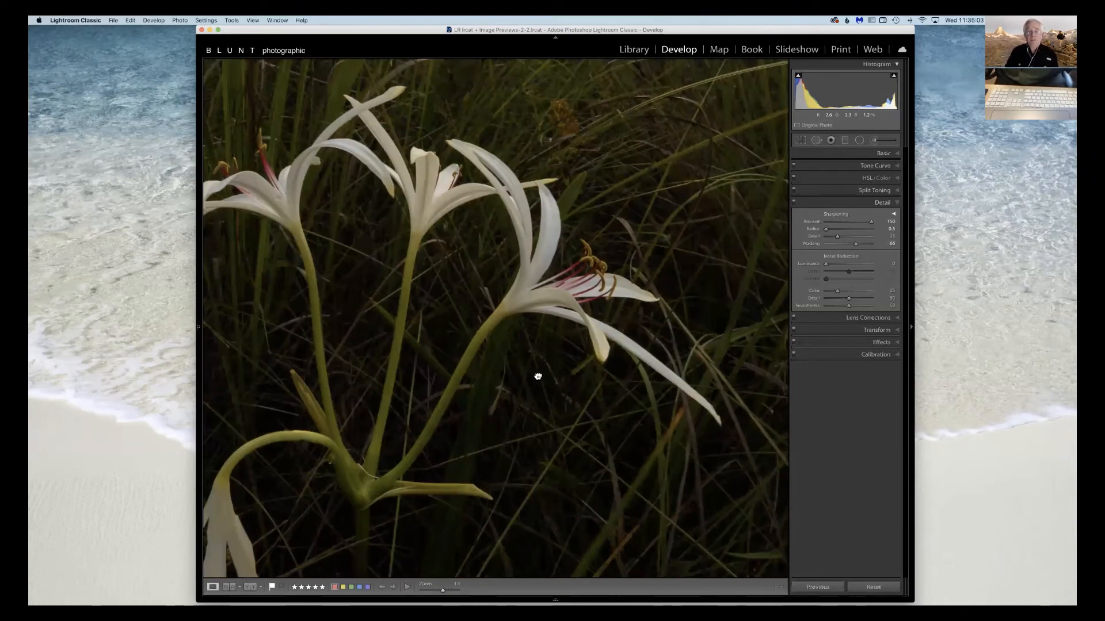
pyautogui.click(538, 376)
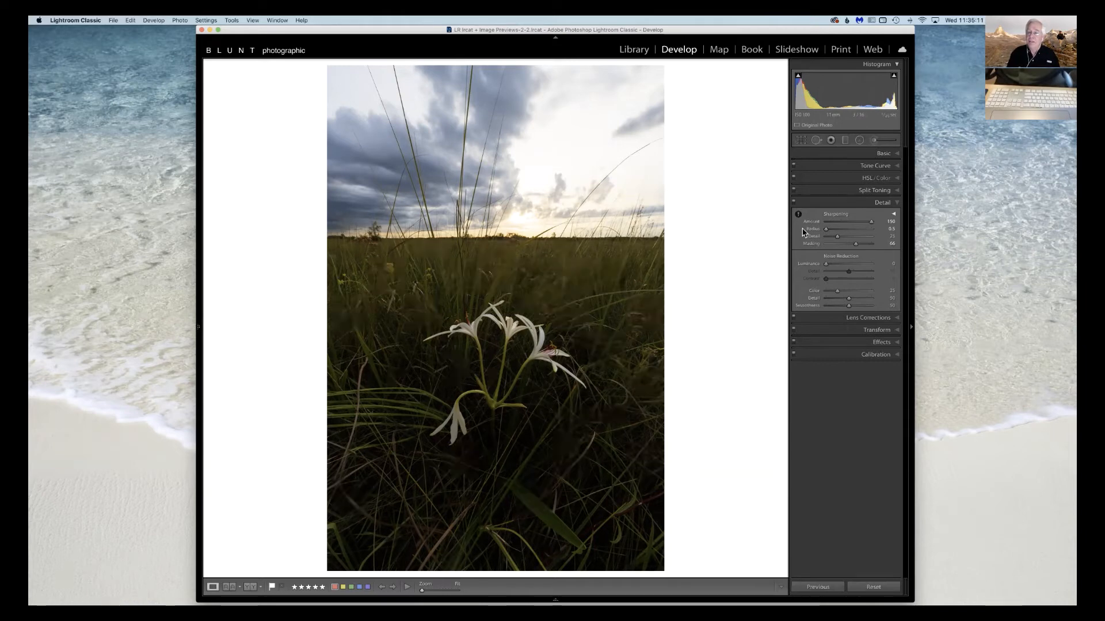
# - Split-tone the highlights with a warm orange, setting Hue to 22 and Saturation to 25
pyautogui.click(845, 191)
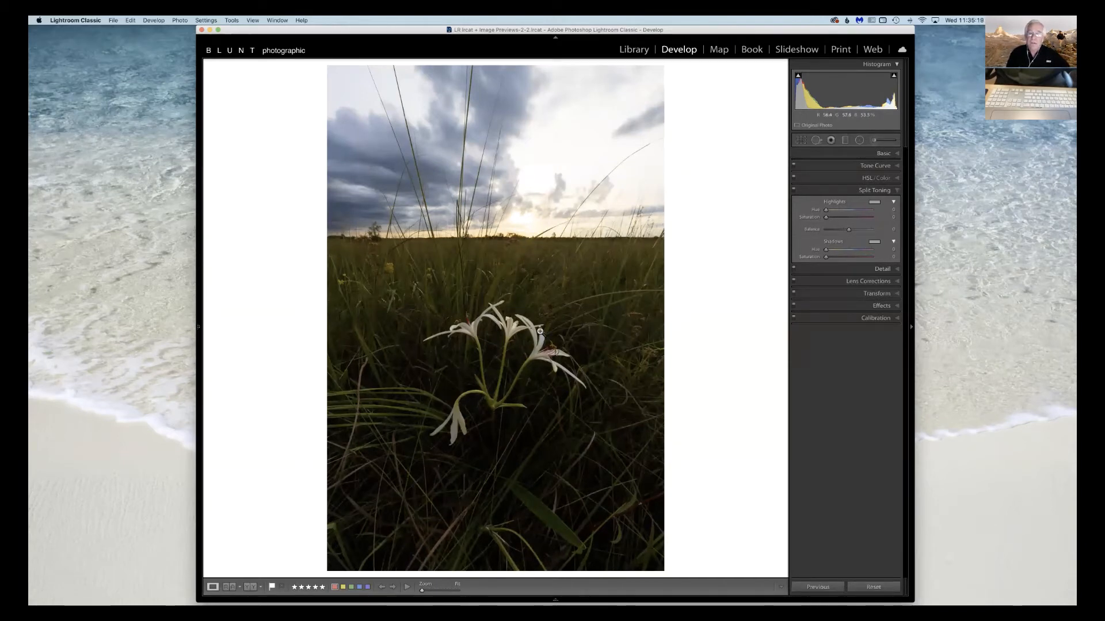
pyautogui.click(875, 203)
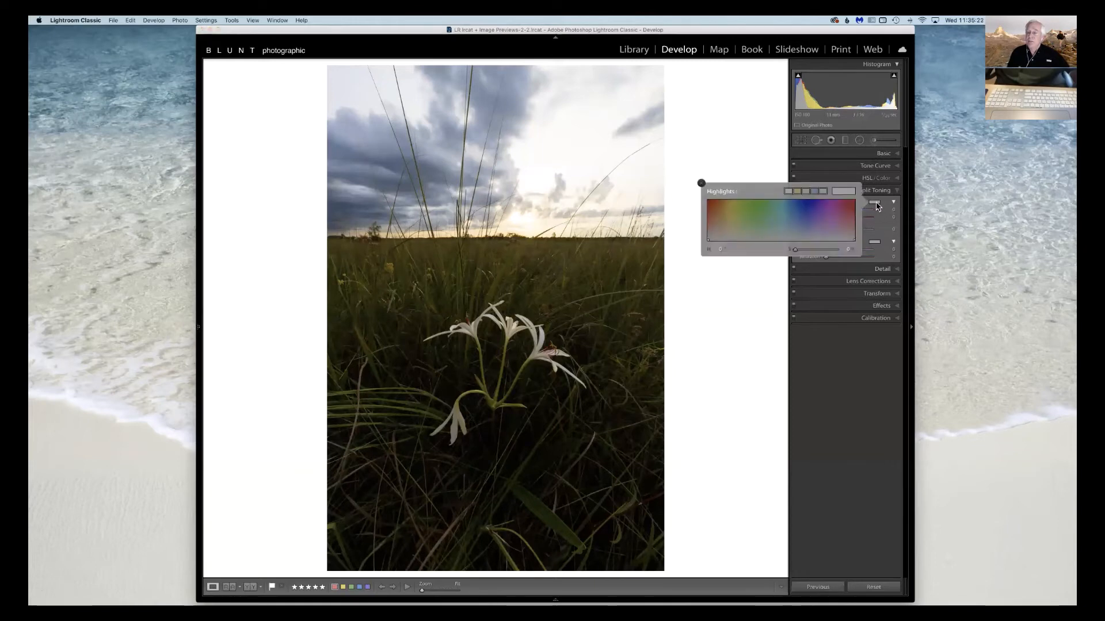
pyautogui.click(713, 235)
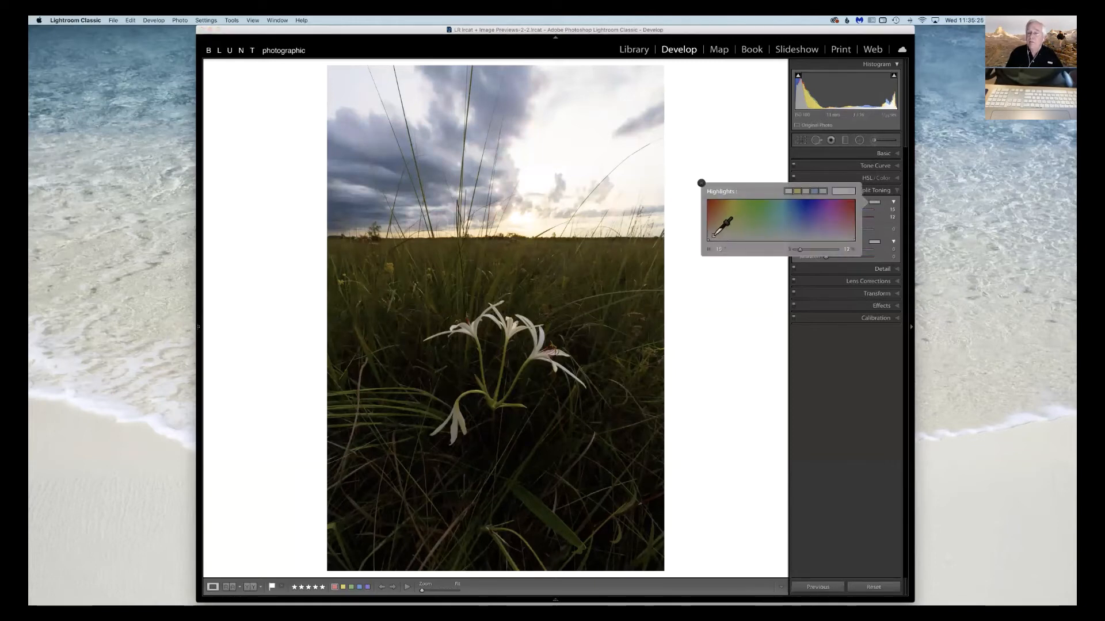
pyautogui.moveTo(714, 235); pyautogui.dragTo(716, 235)
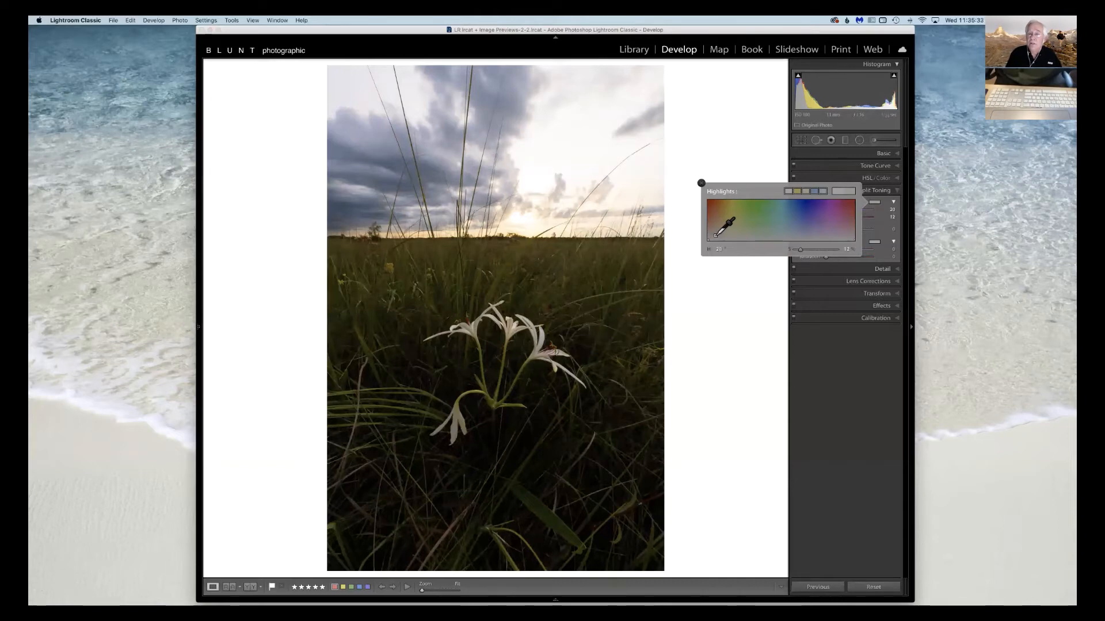
pyautogui.moveTo(715, 236); pyautogui.dragTo(717, 236)
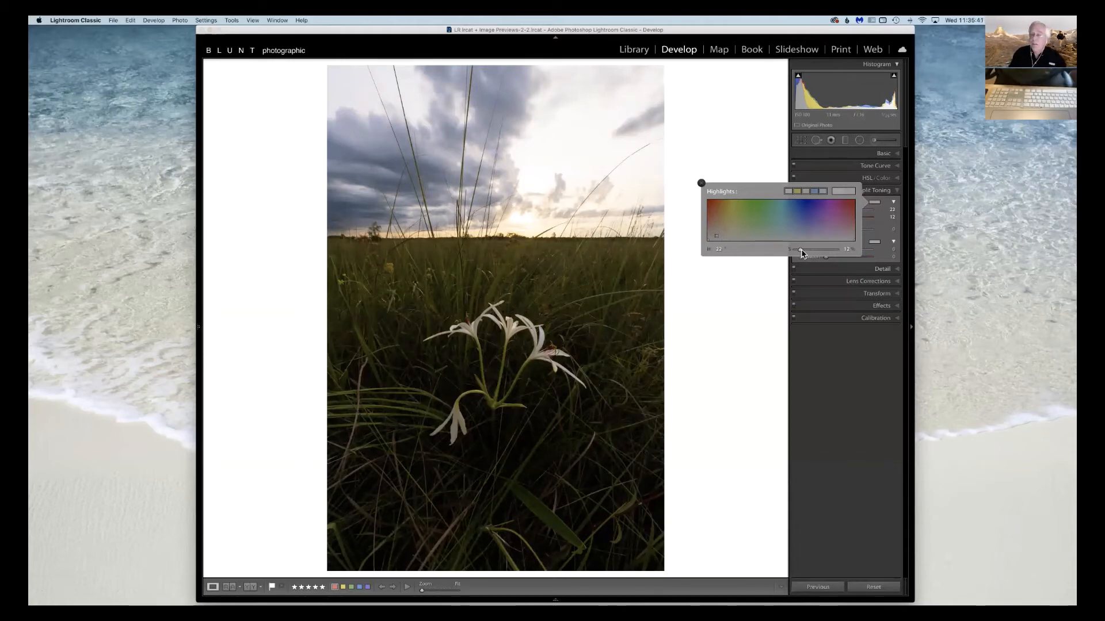
pyautogui.moveTo(801, 253); pyautogui.dragTo(808, 253)
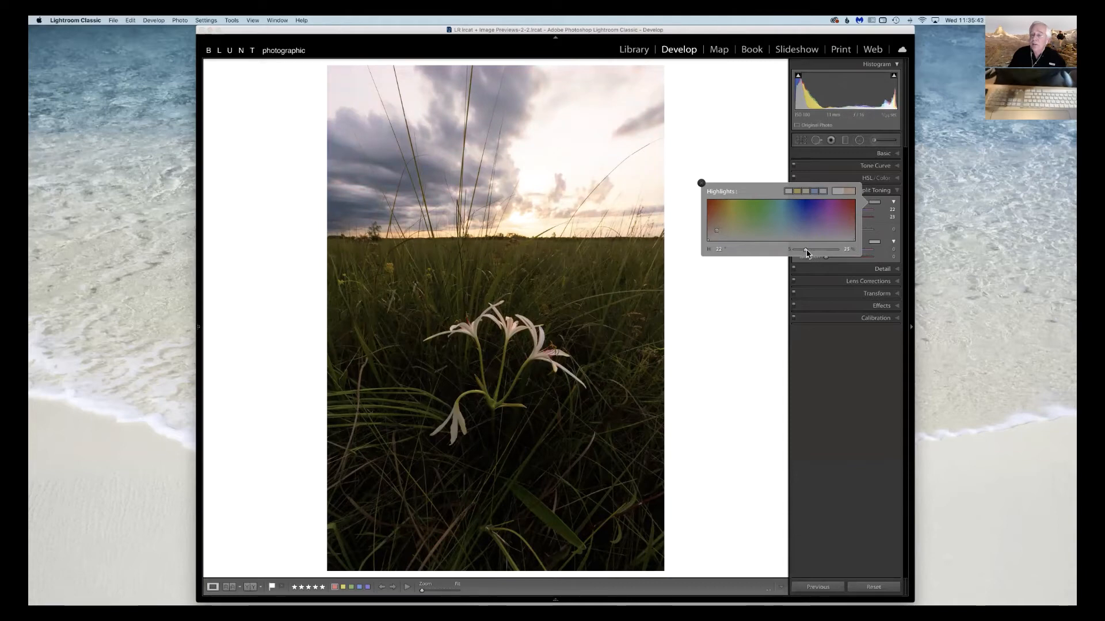
pyautogui.click(701, 183)
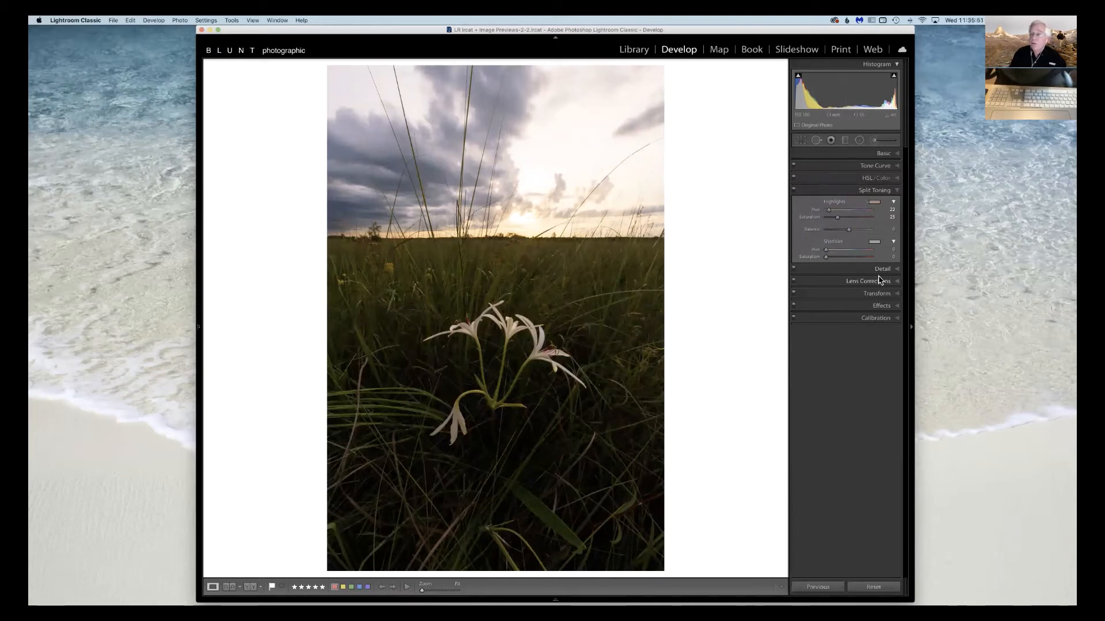
# - Tint the split-toning shadows blue with Hue 230 and Saturation 18
pyautogui.click(874, 242)
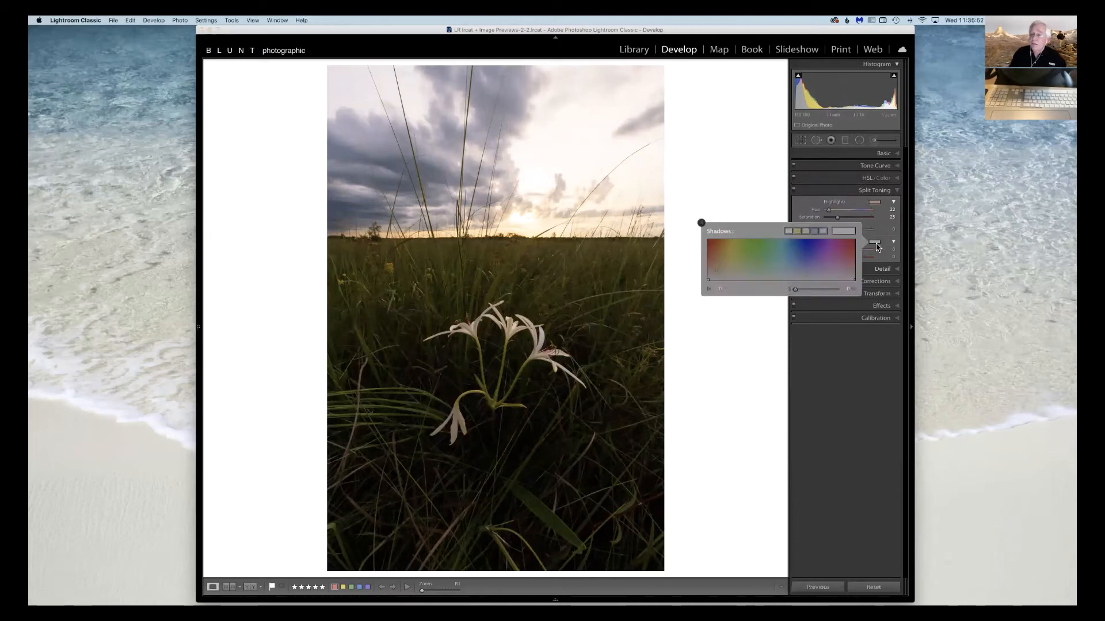
pyautogui.click(807, 271)
pyautogui.moveTo(807, 270); pyautogui.dragTo(803, 271)
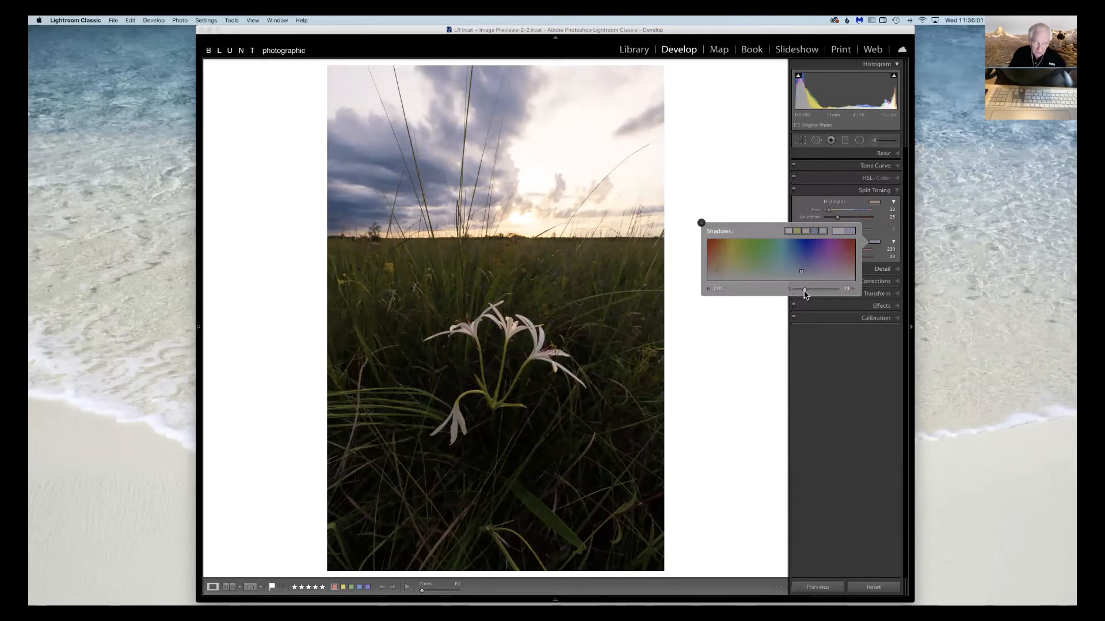
pyautogui.moveTo(804, 293); pyautogui.dragTo(802, 293)
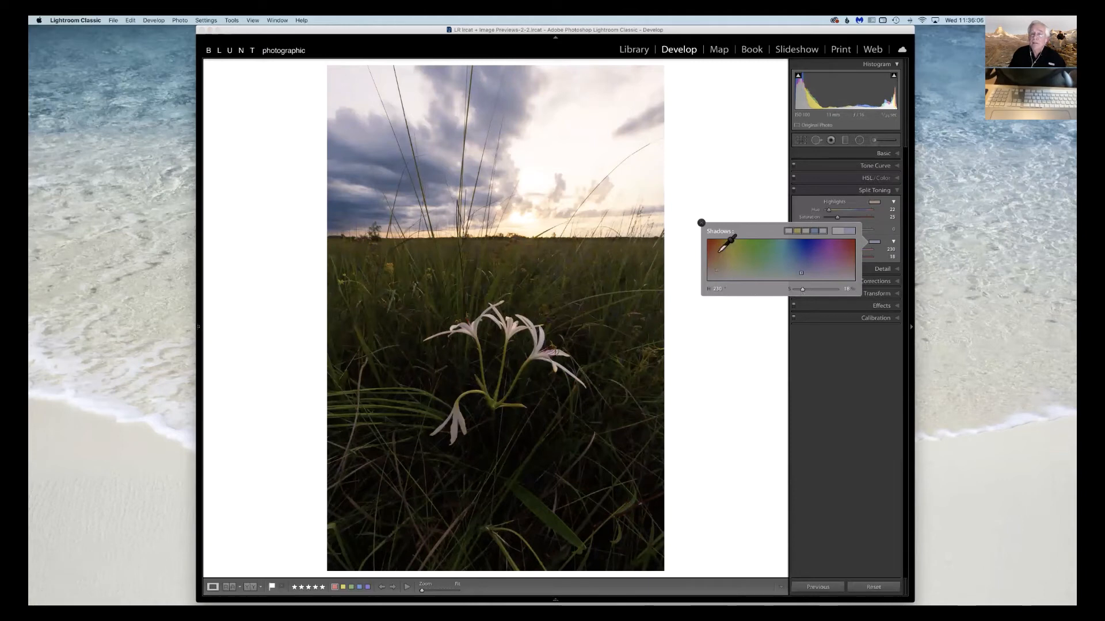
pyautogui.click(701, 222)
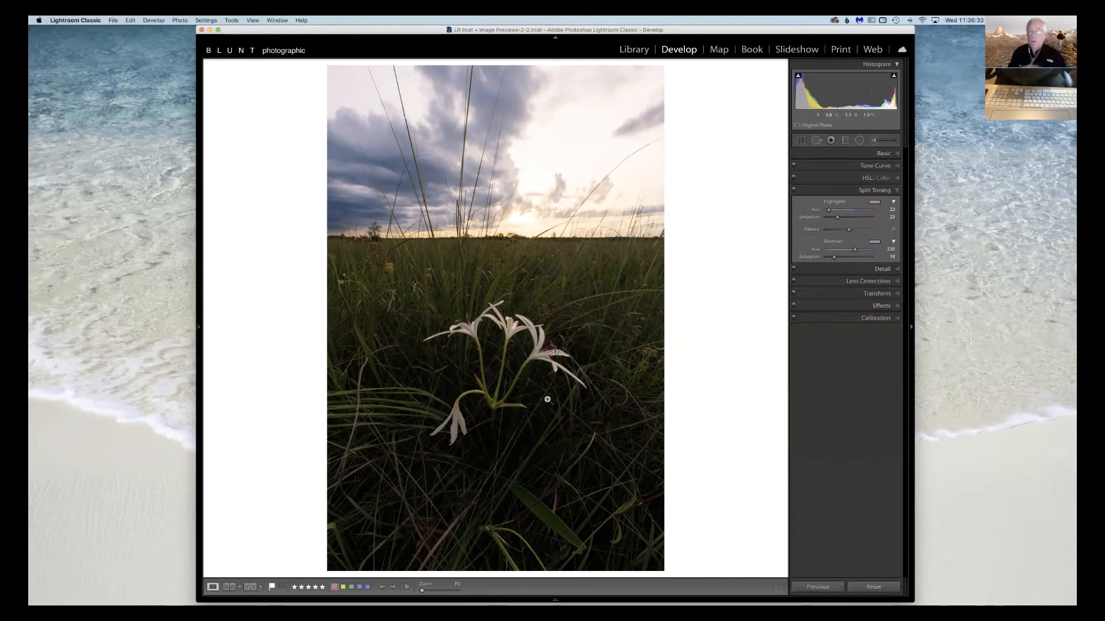
# - Set red saturation to +18, green hue to -23 and green luminance to +20 in the HSL adjustments
pyautogui.click(844, 179)
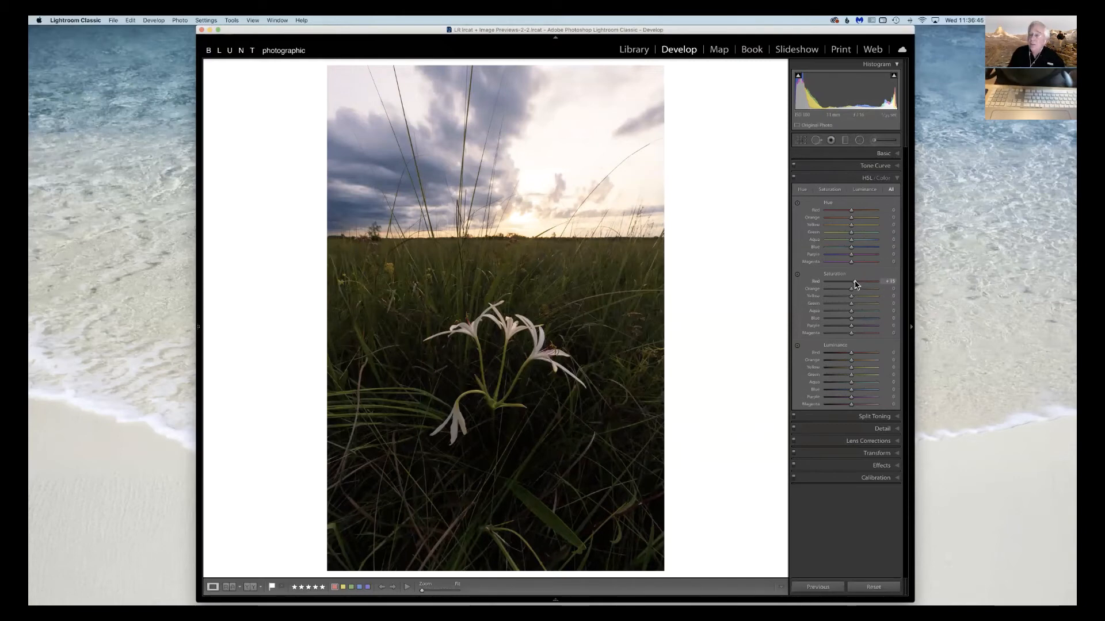
pyautogui.moveTo(856, 284); pyautogui.dragTo(857, 284)
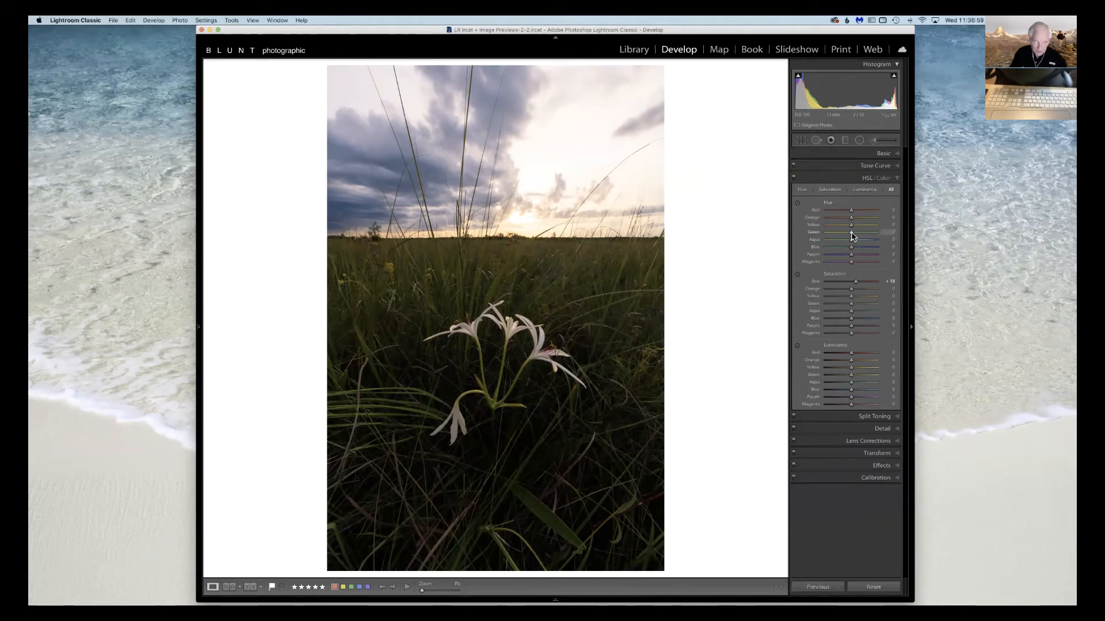
pyautogui.moveTo(852, 236); pyautogui.dragTo(847, 236)
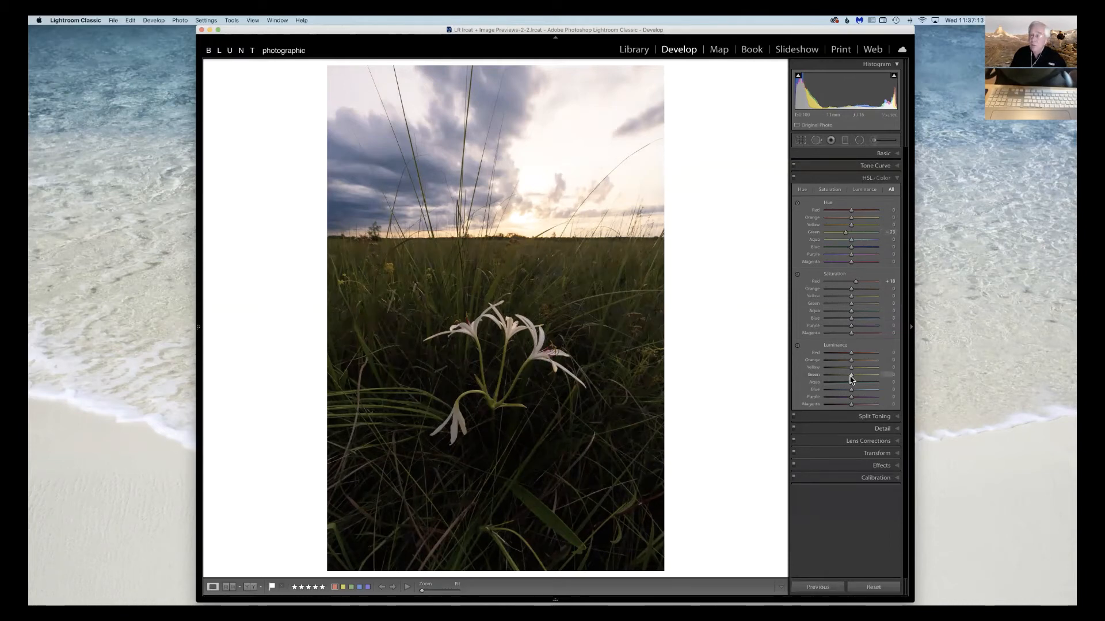
pyautogui.moveTo(853, 377); pyautogui.dragTo(857, 378)
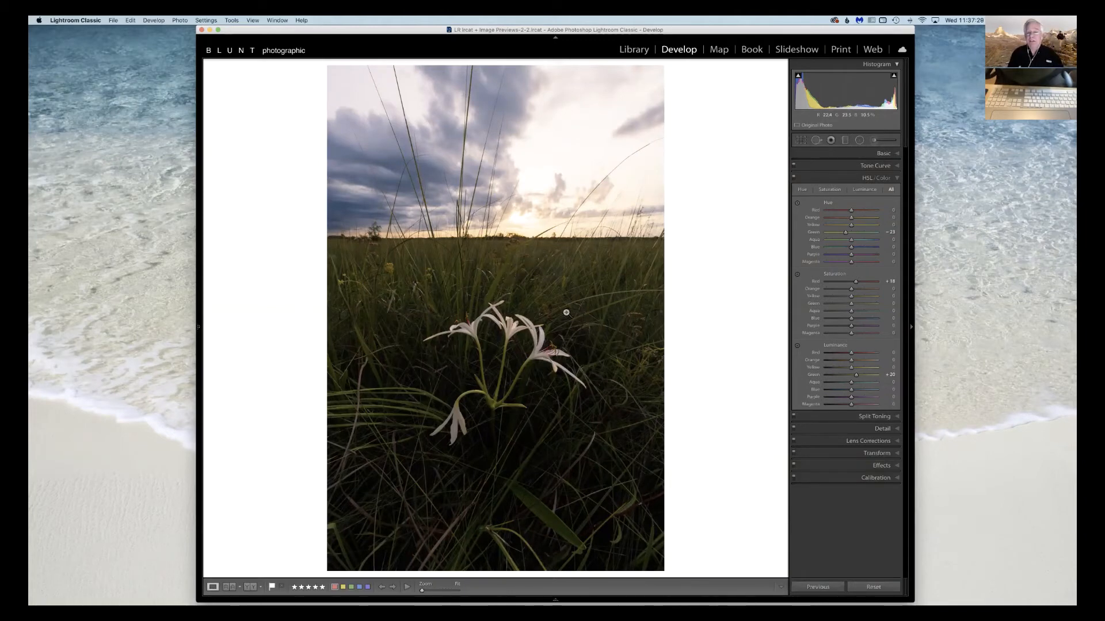
# - Warm the white balance temperature, and set Shadows to +8 and Whites to +30
pyautogui.click(871, 155)
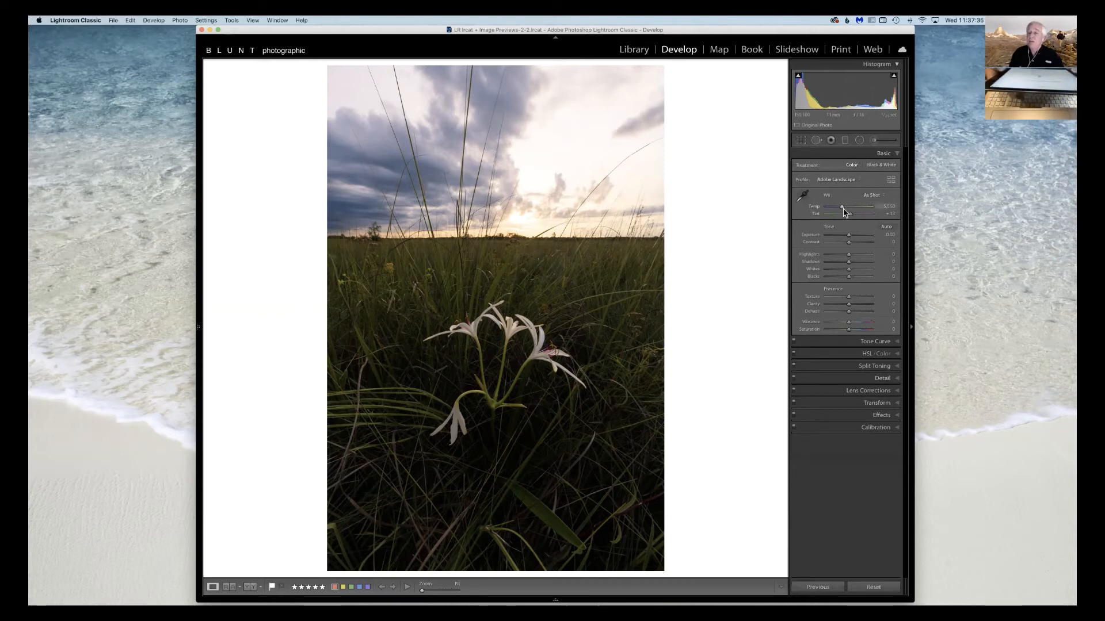
pyautogui.moveTo(843, 208); pyautogui.dragTo(848, 206)
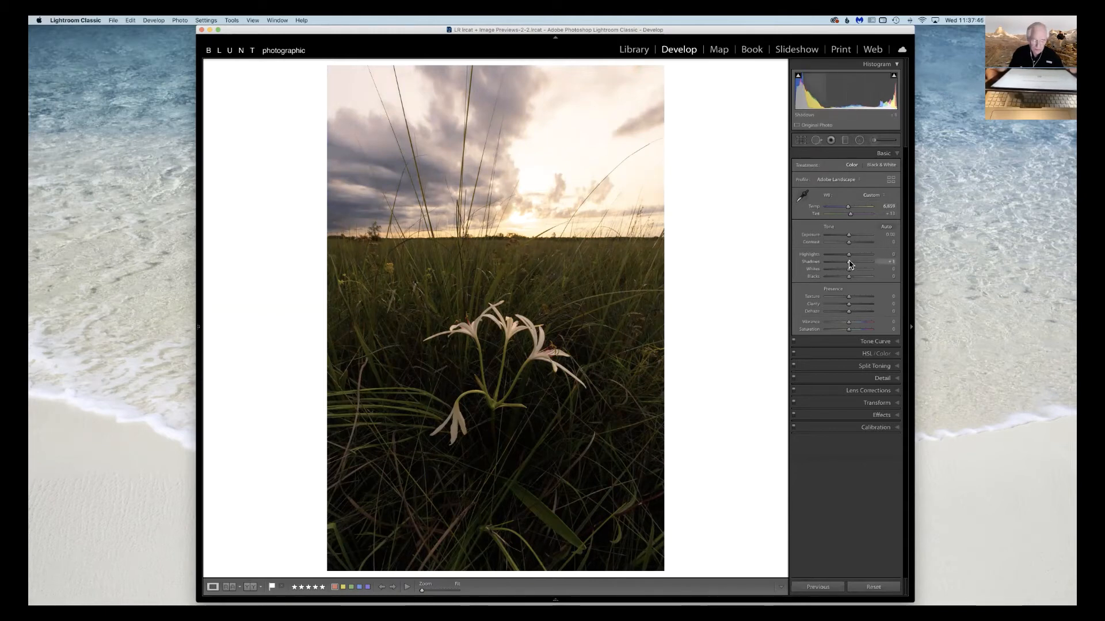
pyautogui.moveTo(849, 265); pyautogui.dragTo(851, 264)
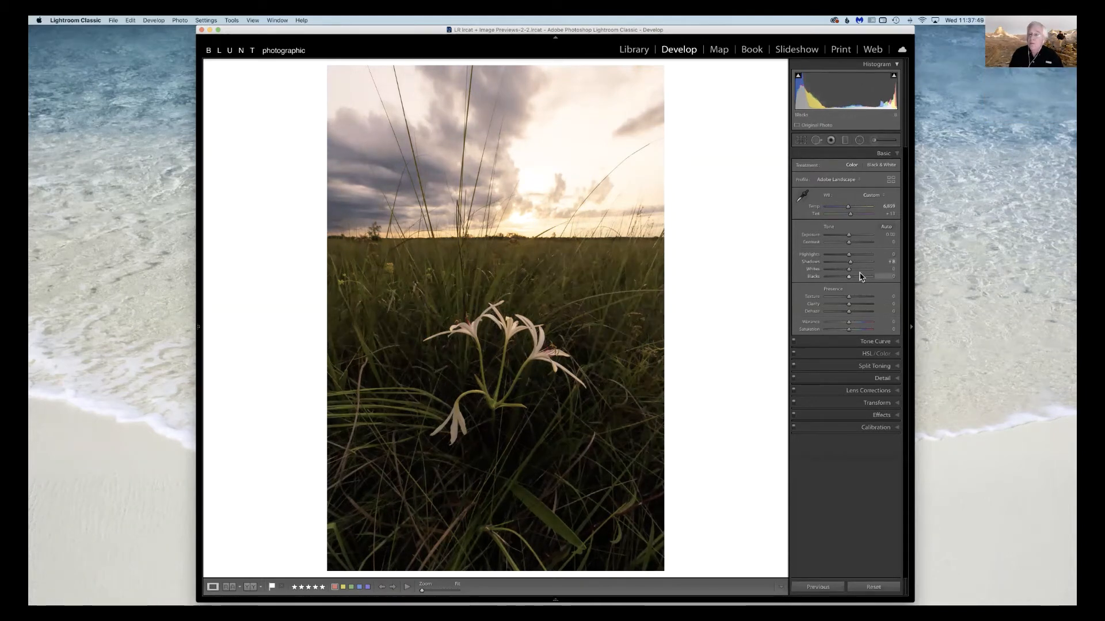
pyautogui.moveTo(850, 270); pyautogui.dragTo(857, 271)
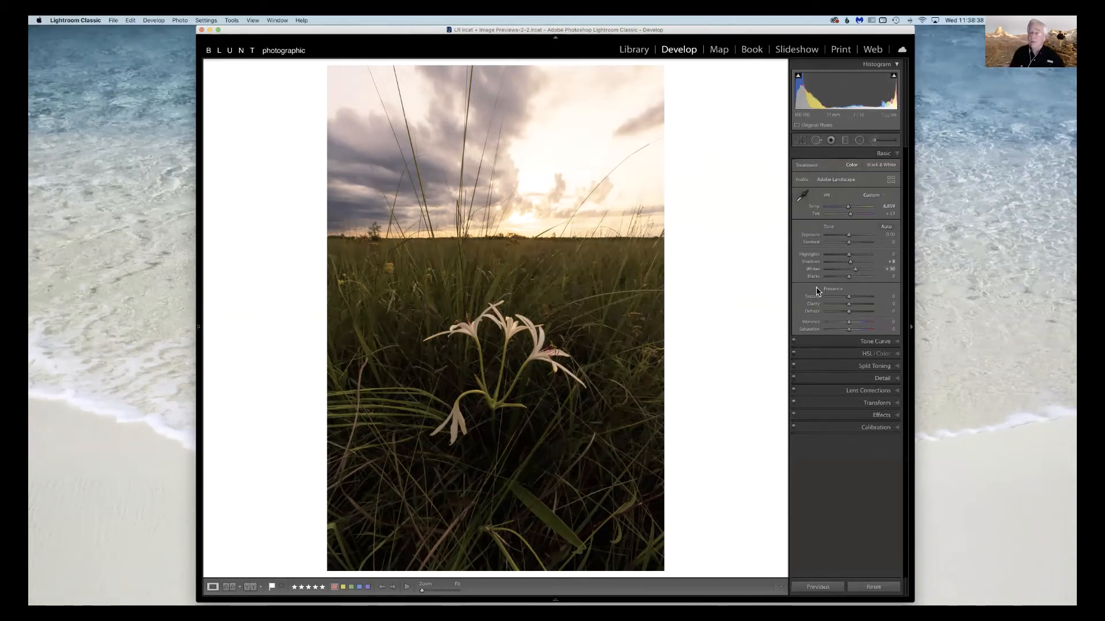
# - Soften the photo by setting Clarity to -12, comparing the flowers at 1:1 before and after the change
pyautogui.click(556, 375)
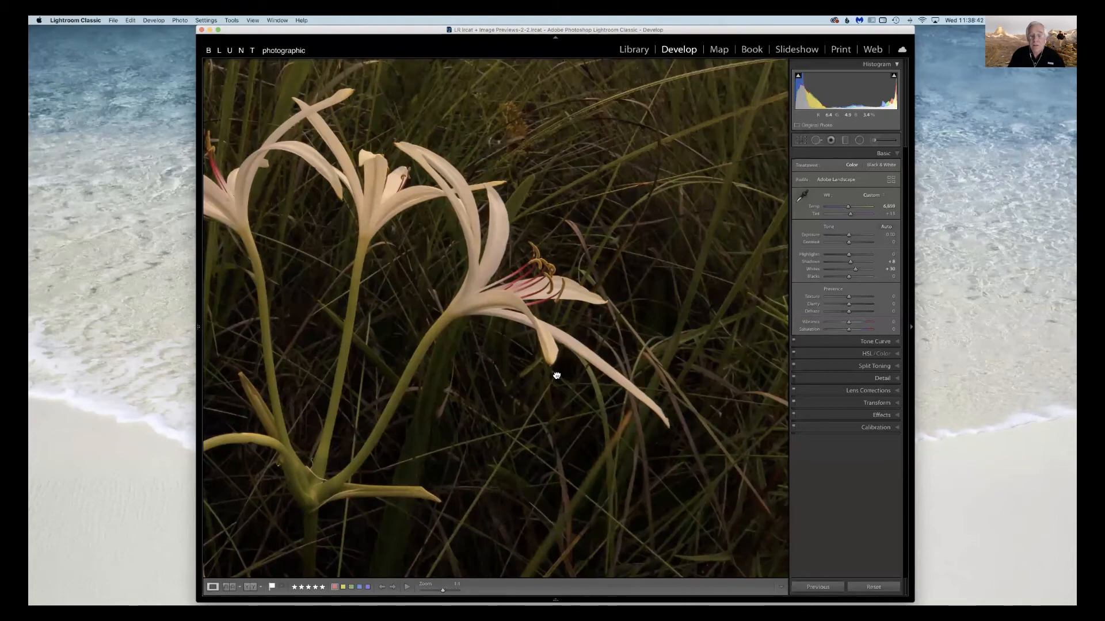
pyautogui.click(557, 375)
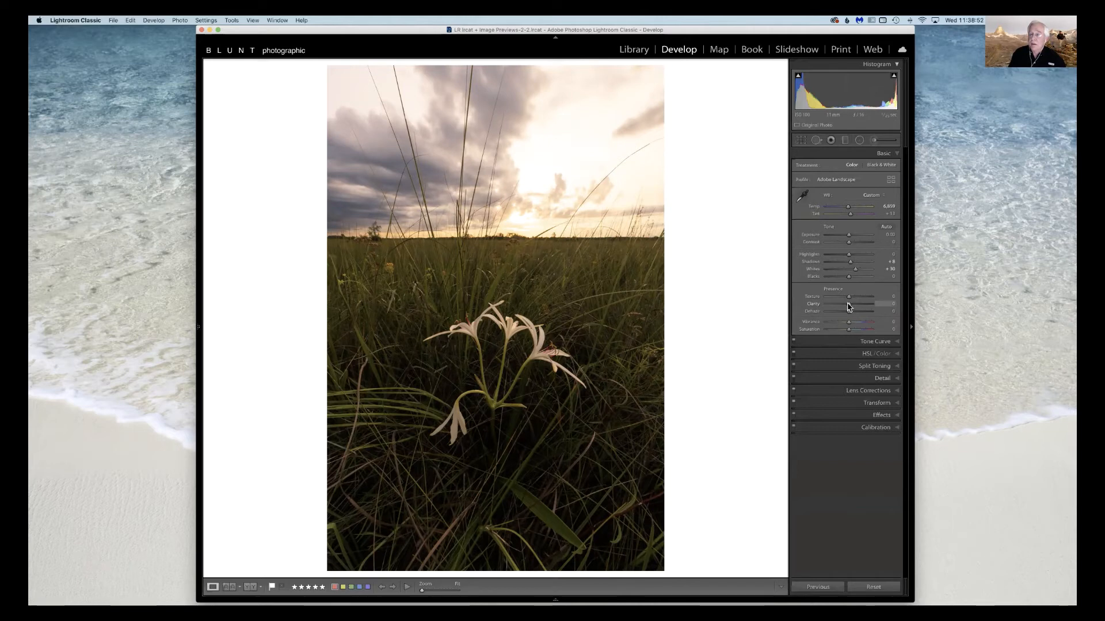
pyautogui.moveTo(848, 306); pyautogui.dragTo(846, 306)
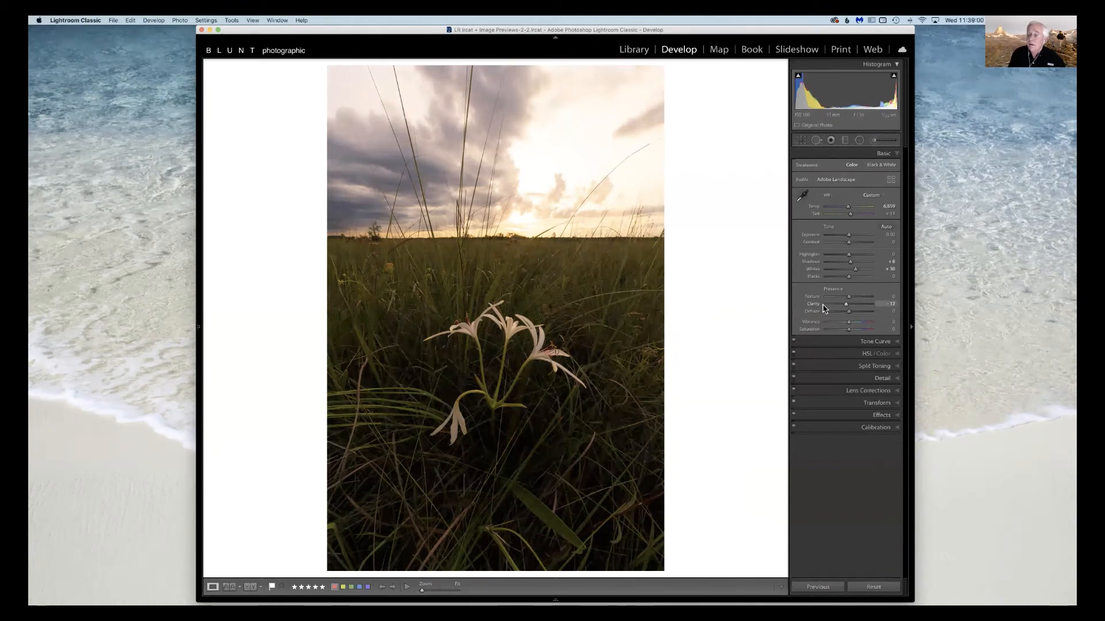
pyautogui.click(559, 385)
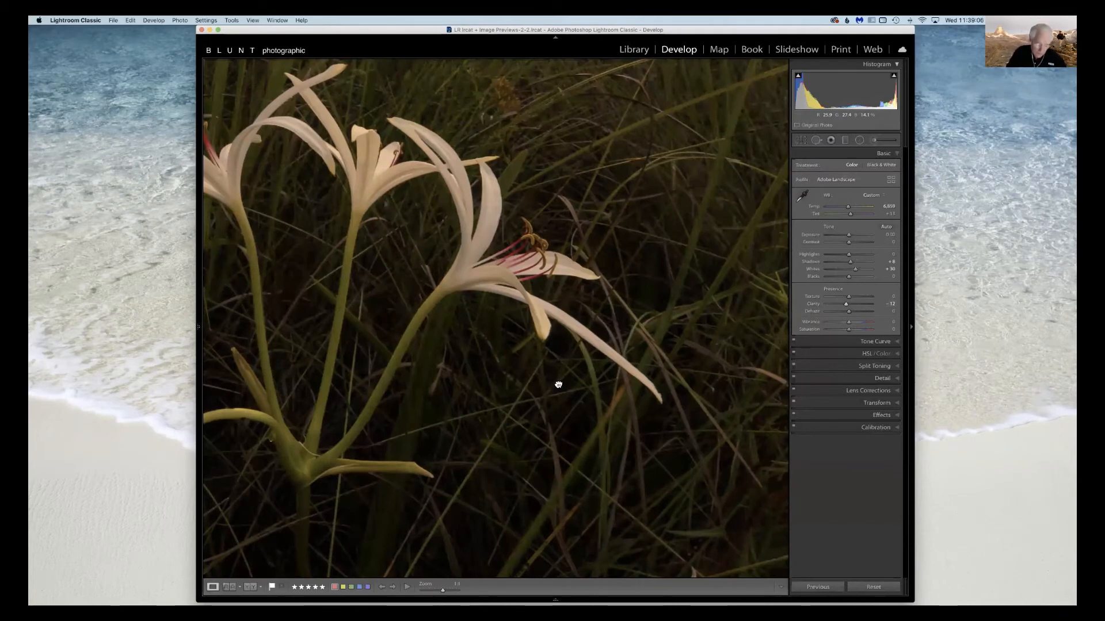
pyautogui.click(559, 385)
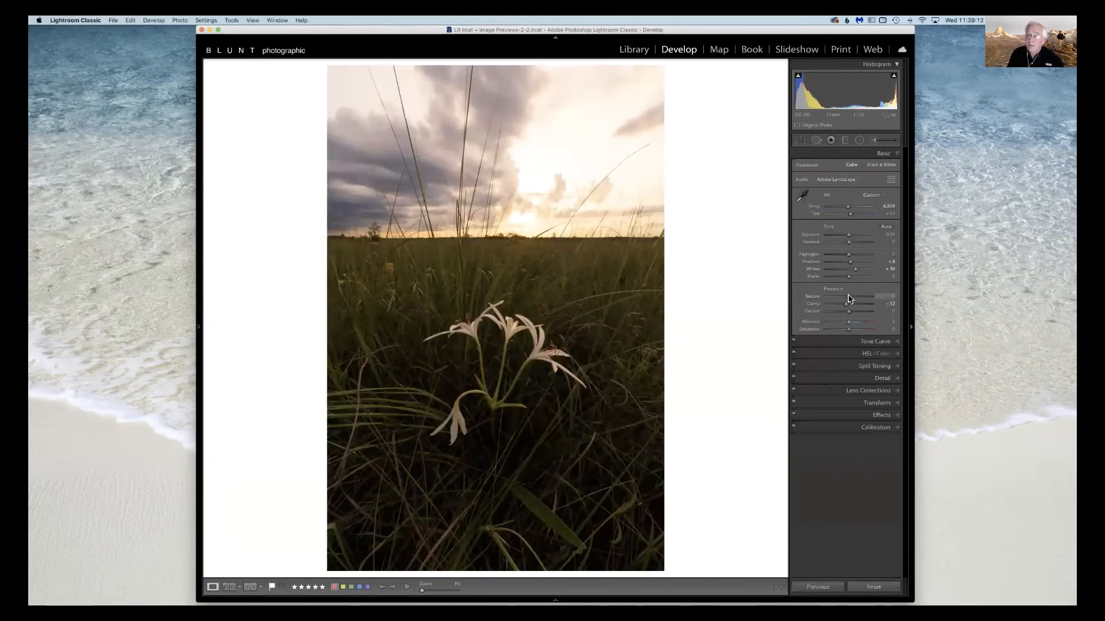
# - Raise Texture to about +42 and inspect the flower detail at 1:1
pyautogui.moveTo(849, 297); pyautogui.dragTo(853, 299)
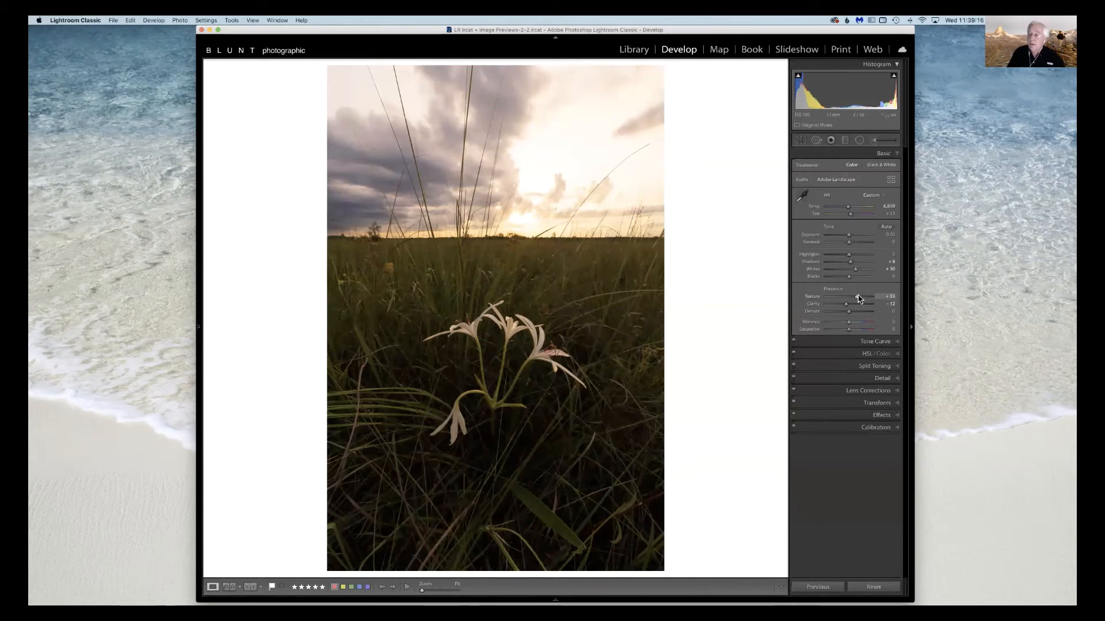
pyautogui.moveTo(859, 298); pyautogui.dragTo(858, 297)
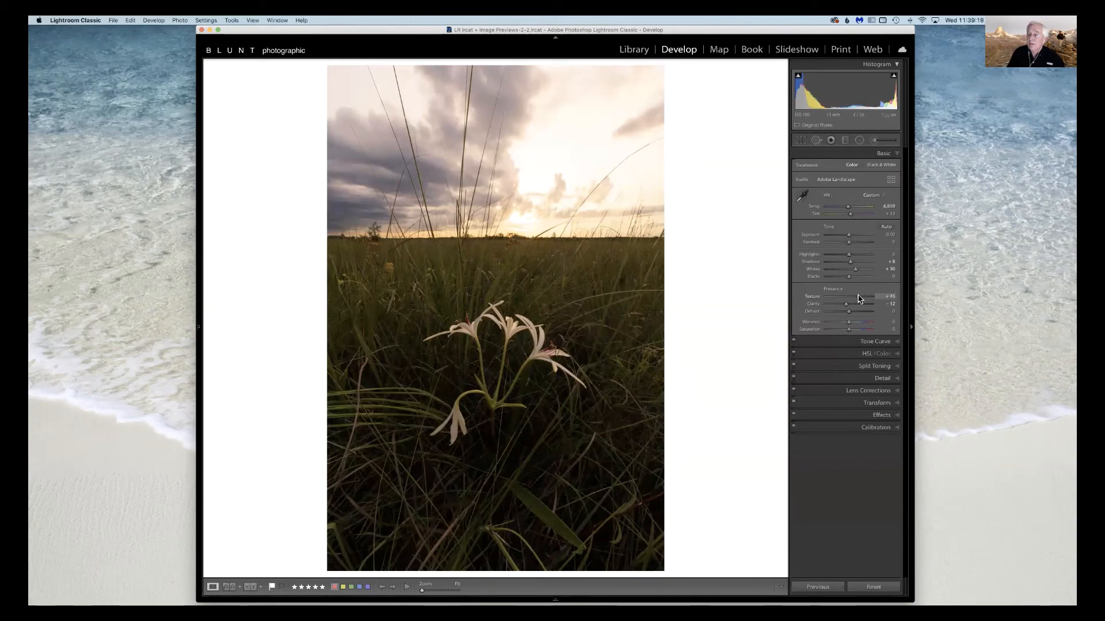
pyautogui.click(538, 391)
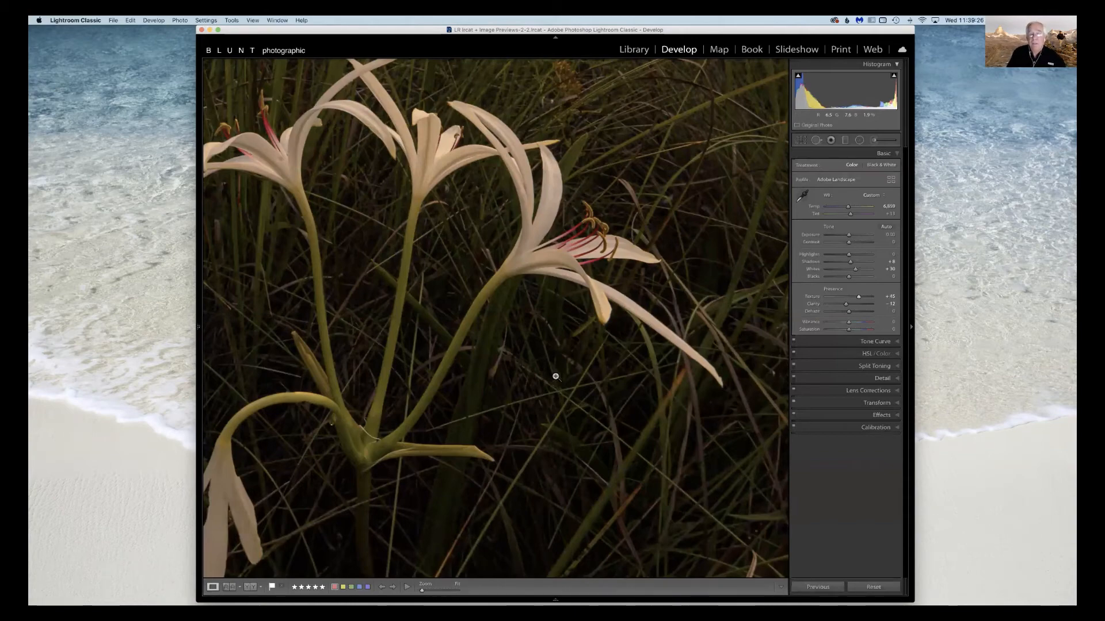
# - Select both sunset flower exposures and open them as layers in one Photoshop document, switching to Photoshop
pyautogui.click(556, 377)
pyautogui.click(566, 354)
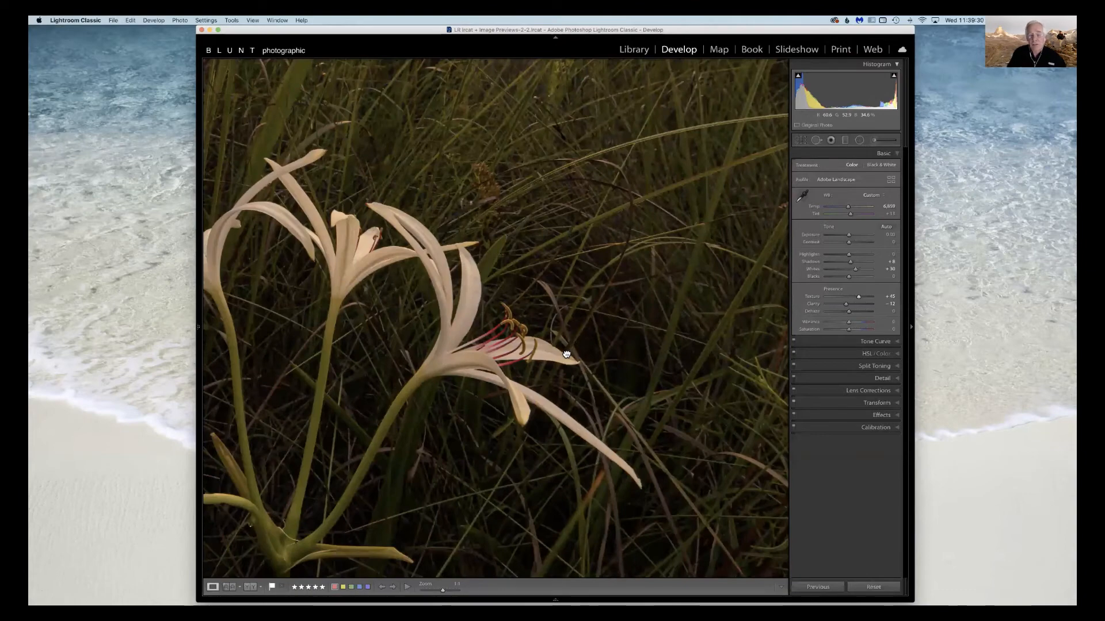
pyautogui.click(567, 354)
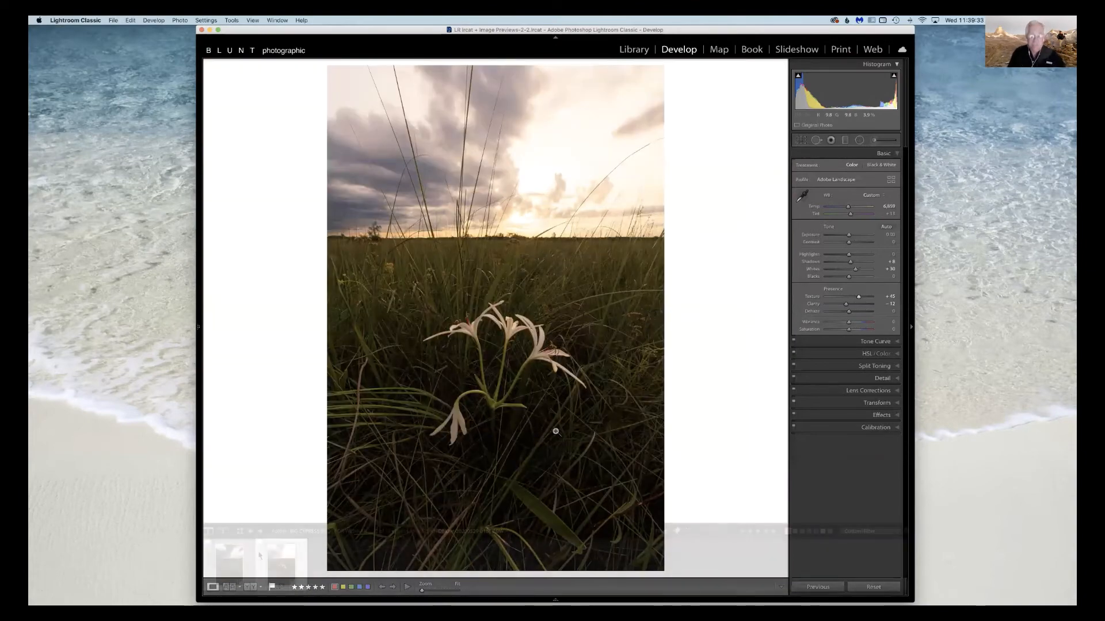
pyautogui.keyDown('super'); pyautogui.click(230, 562); pyautogui.keyUp('super')
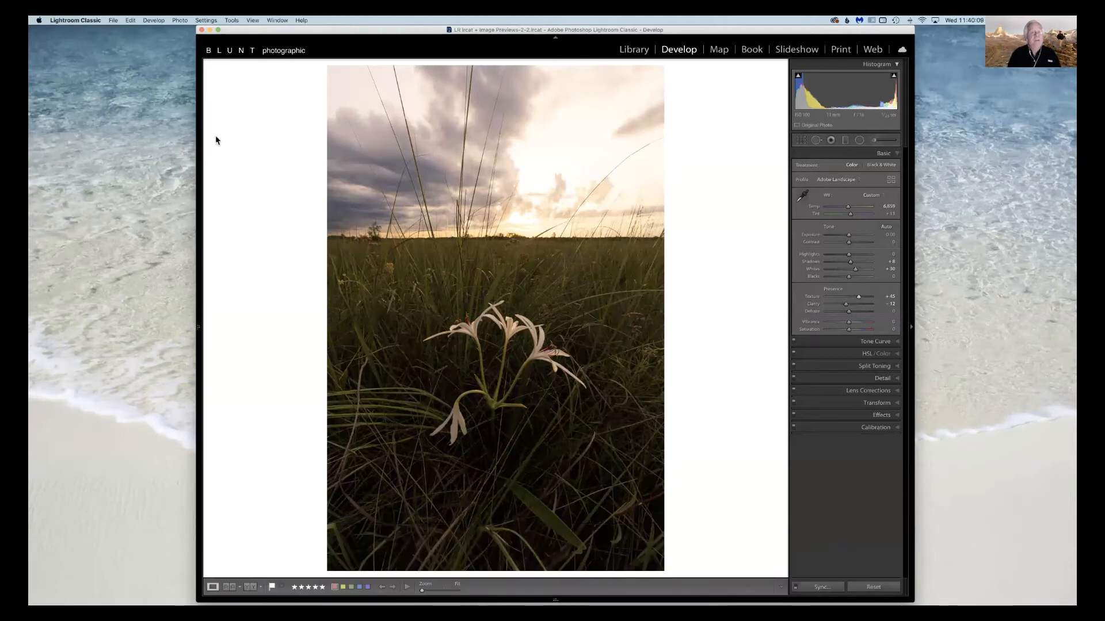
pyautogui.click(180, 20)
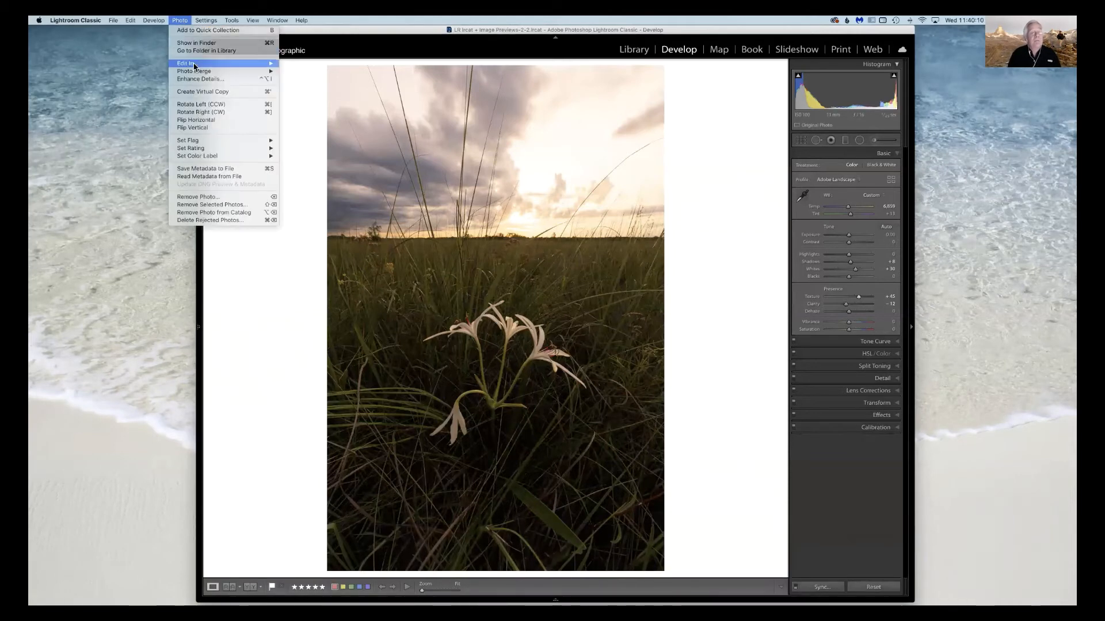
pyautogui.moveTo(194, 65)
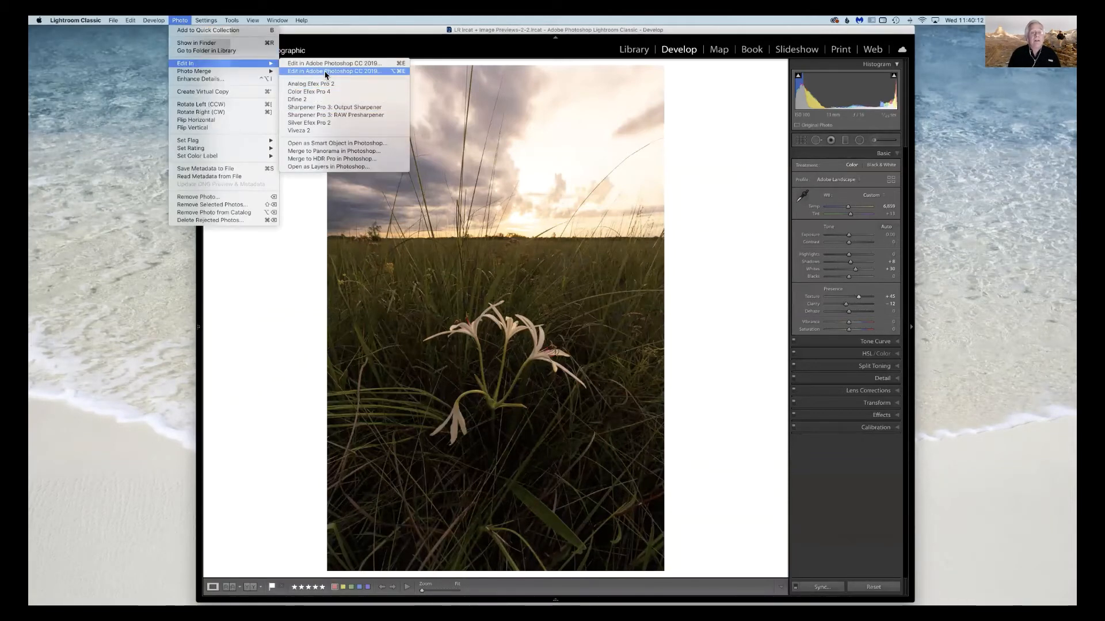
pyautogui.click(339, 167)
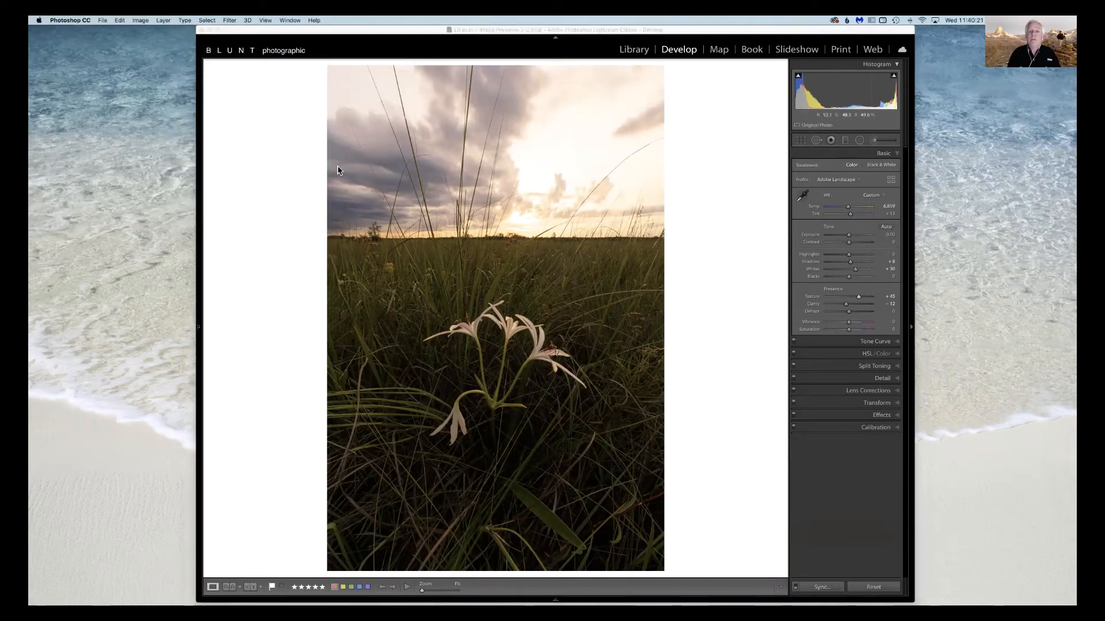
pyautogui.click(485, 118)
pyautogui.hotkey('ctrl', 'Up')
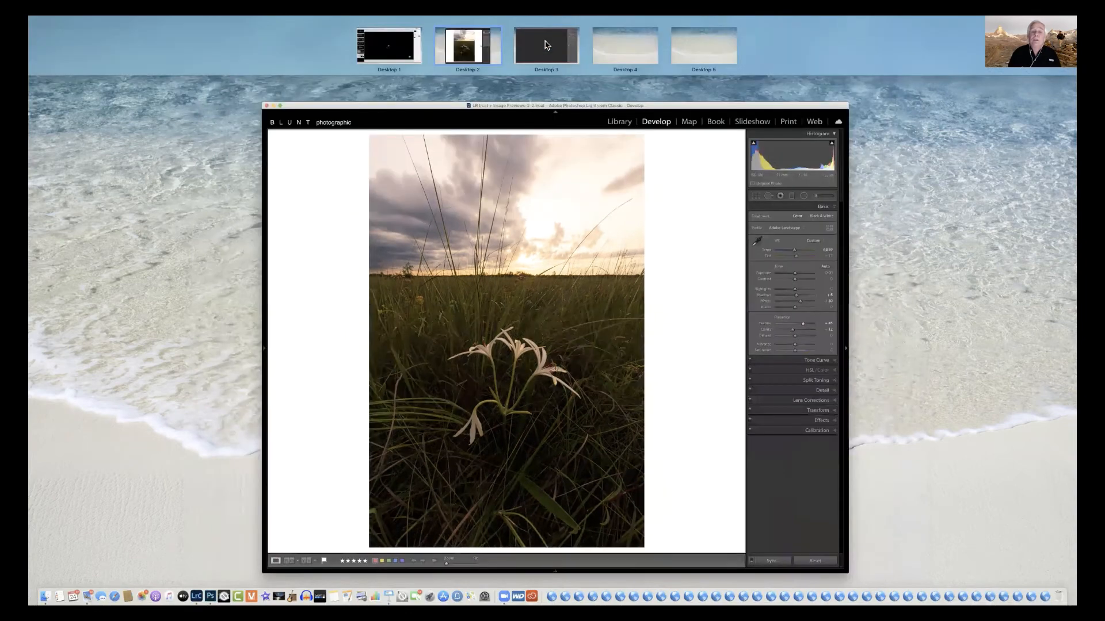
pyautogui.click(547, 46)
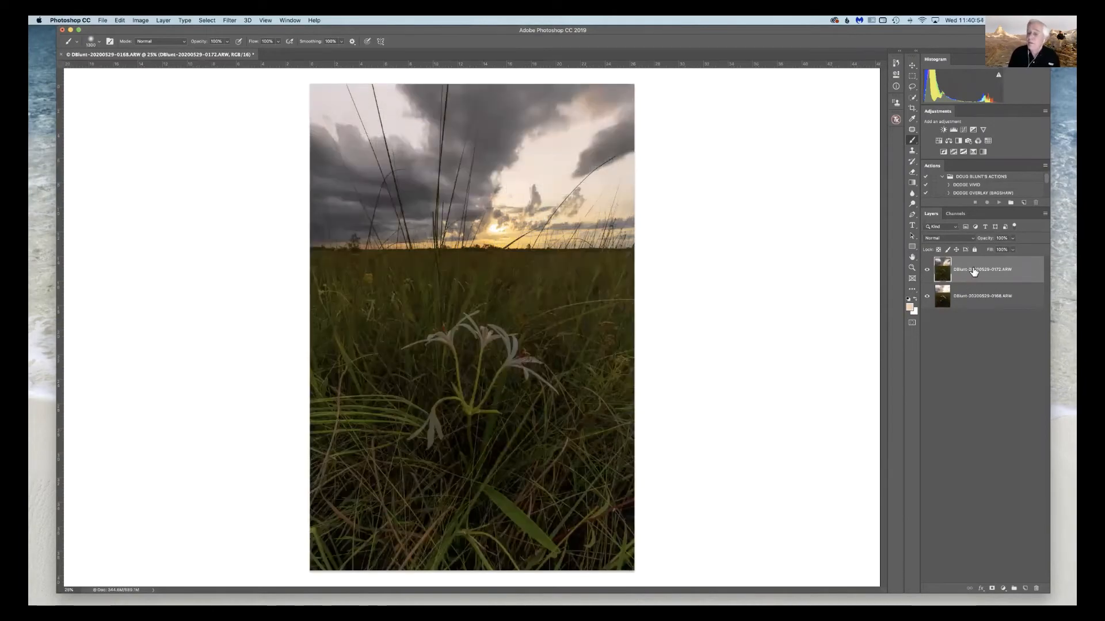
# - Rename the upper layer as sky and the lower layer as land
pyautogui.write('sky')
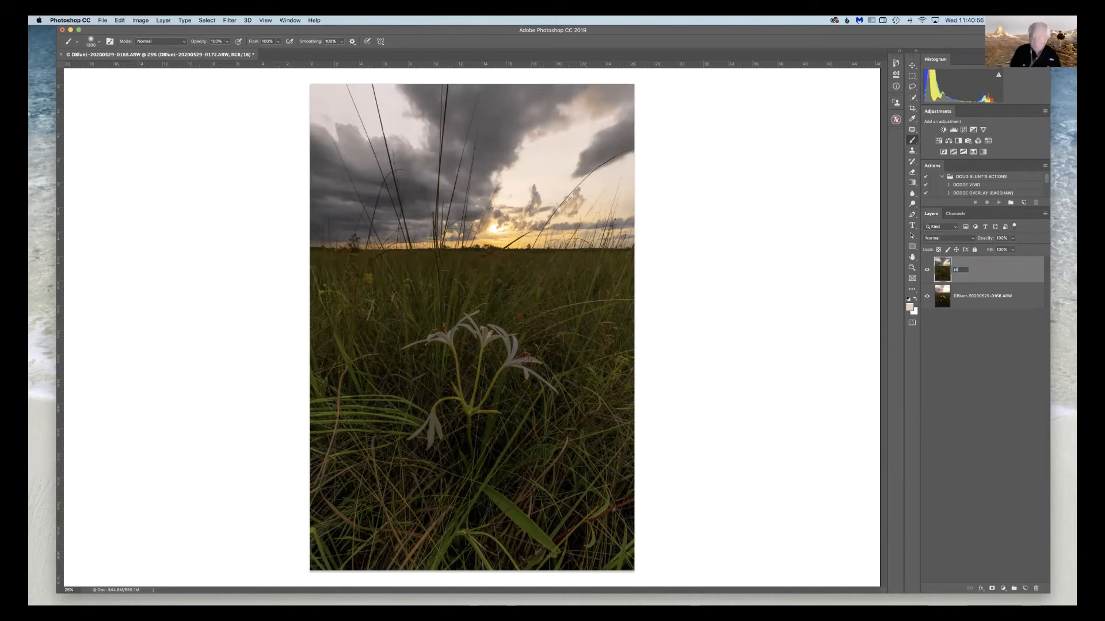
pyautogui.doubleClick(976, 296)
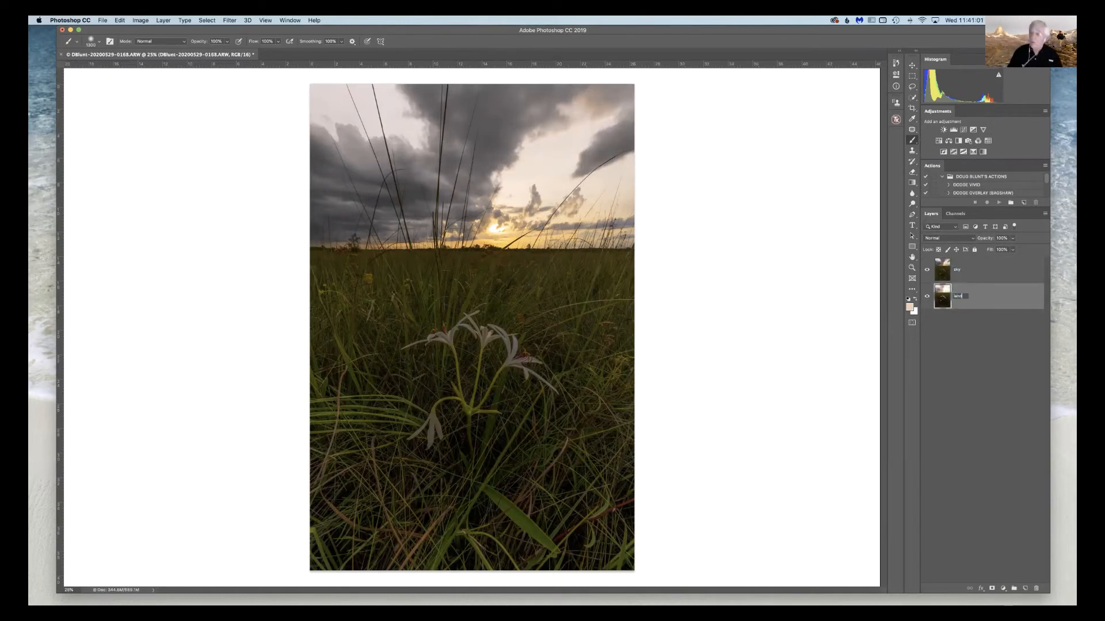
pyautogui.press('Return')
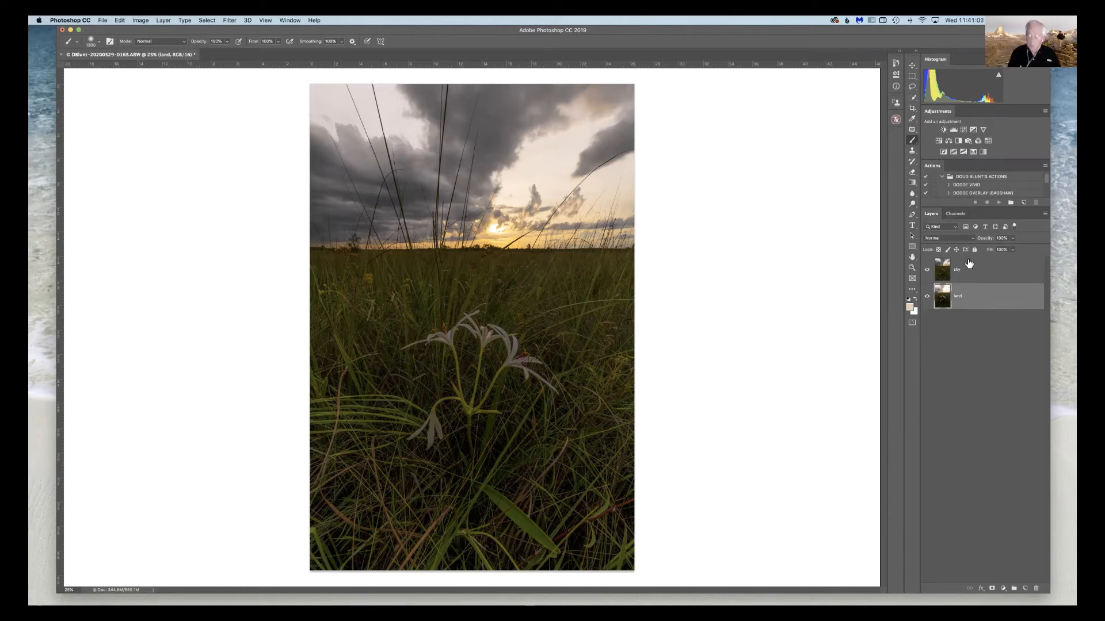
# - Select both the sky and land layers and auto-align them with the Auto projection
pyautogui.keyDown('shift'); pyautogui.click(969, 264); pyautogui.keyUp('shift')
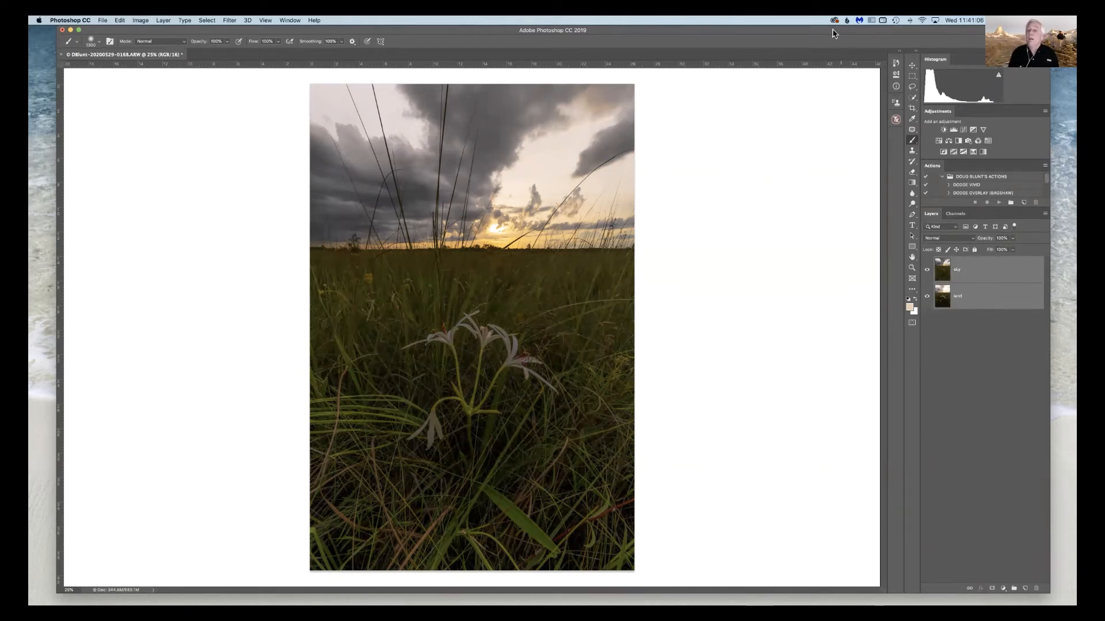
pyautogui.click(873, 21)
pyautogui.click(883, 46)
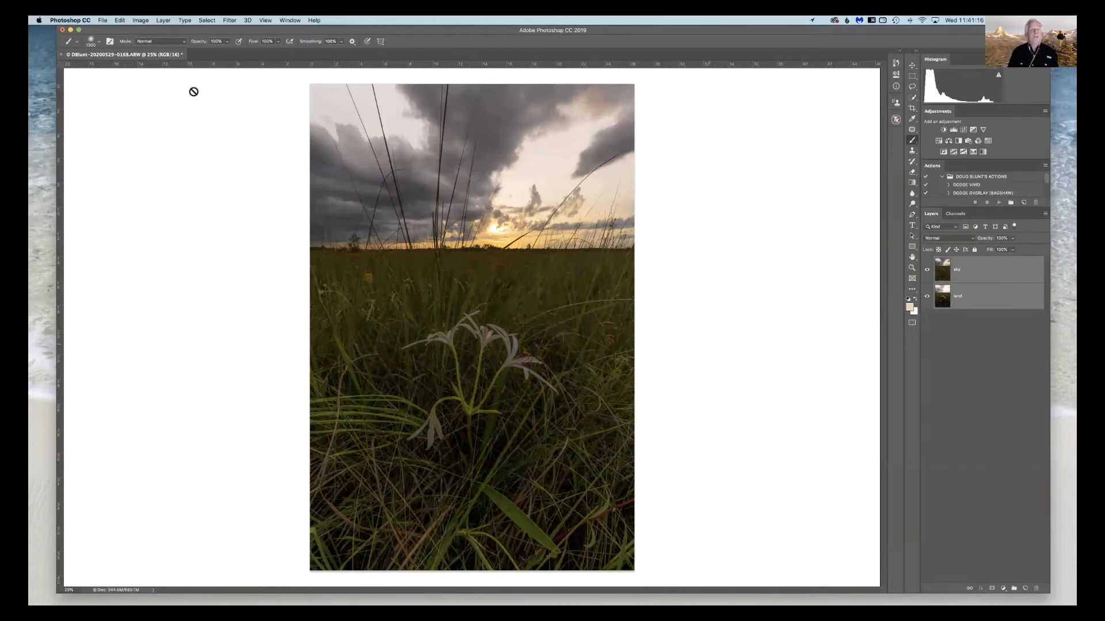
pyautogui.click(119, 21)
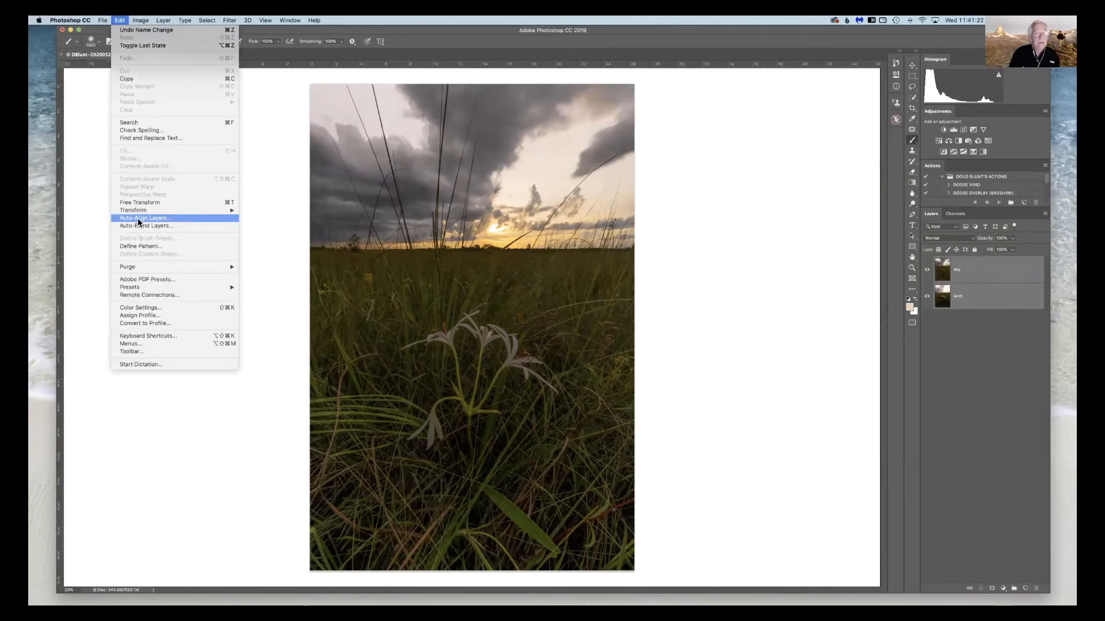
pyautogui.click(138, 219)
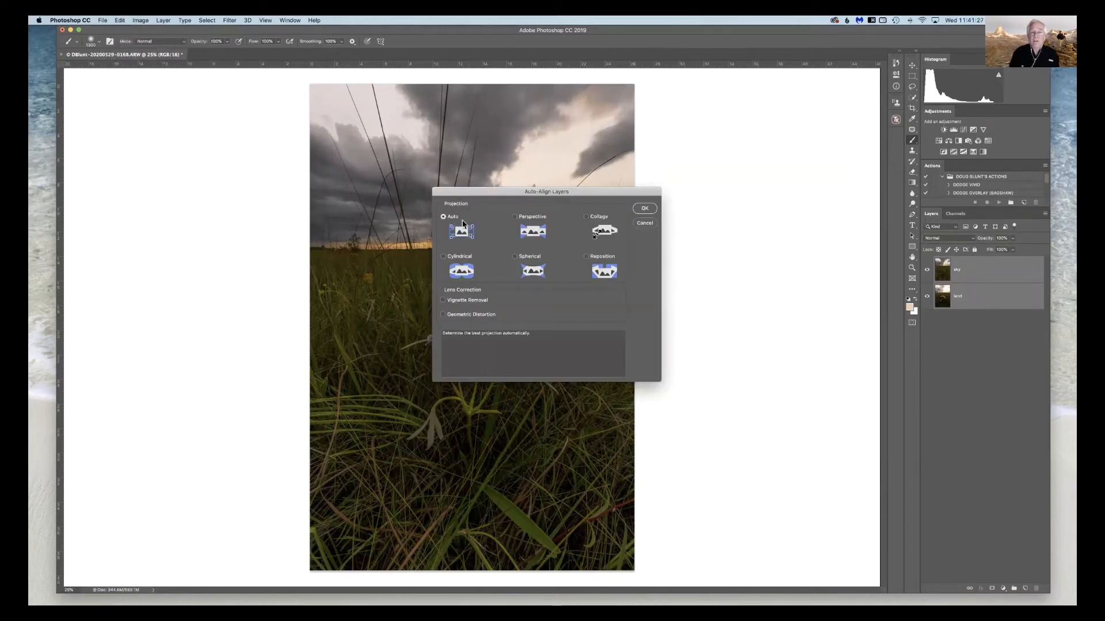
pyautogui.click(645, 208)
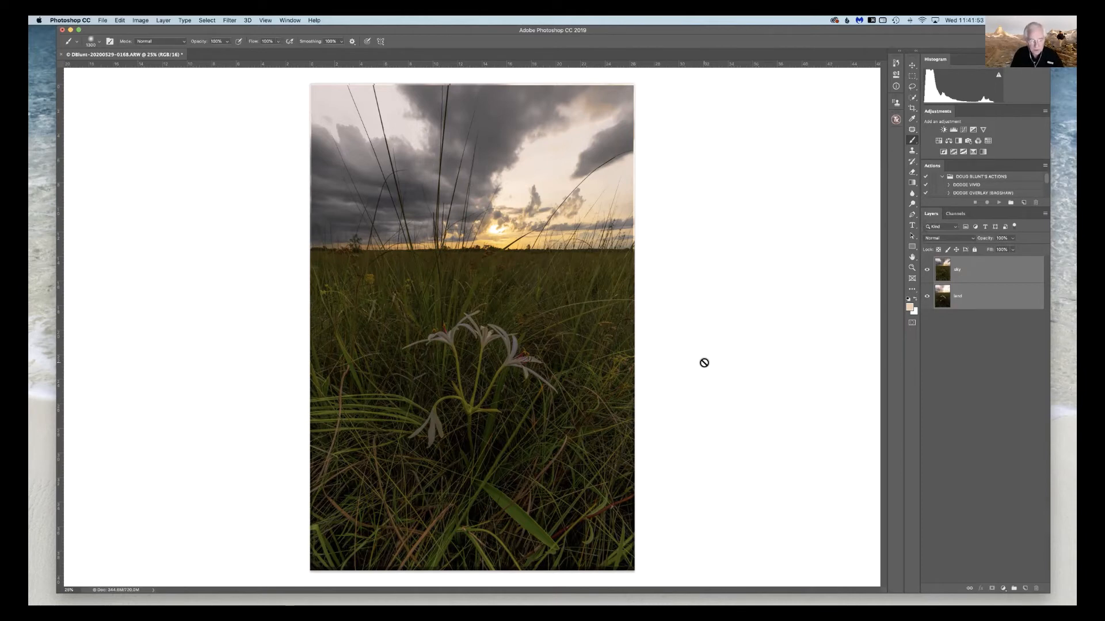
# - Vary the sky layer's opacity to check its alignment with the land layer, and add a white layer mask to sky
pyautogui.click(959, 387)
pyautogui.click(978, 270)
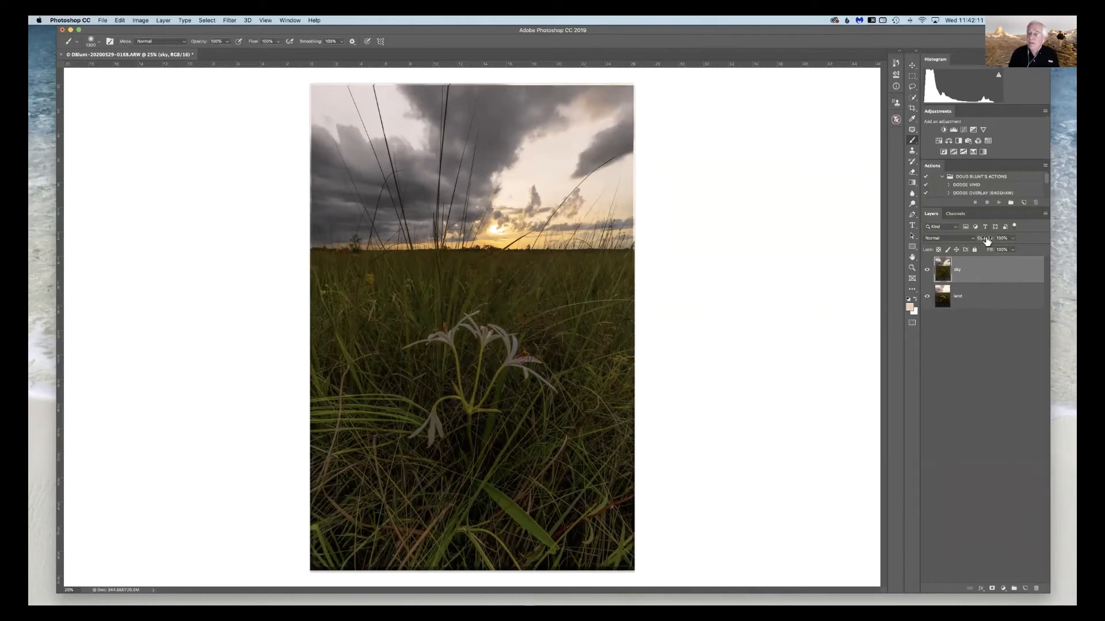
pyautogui.moveTo(986, 241); pyautogui.dragTo(1052, 244)
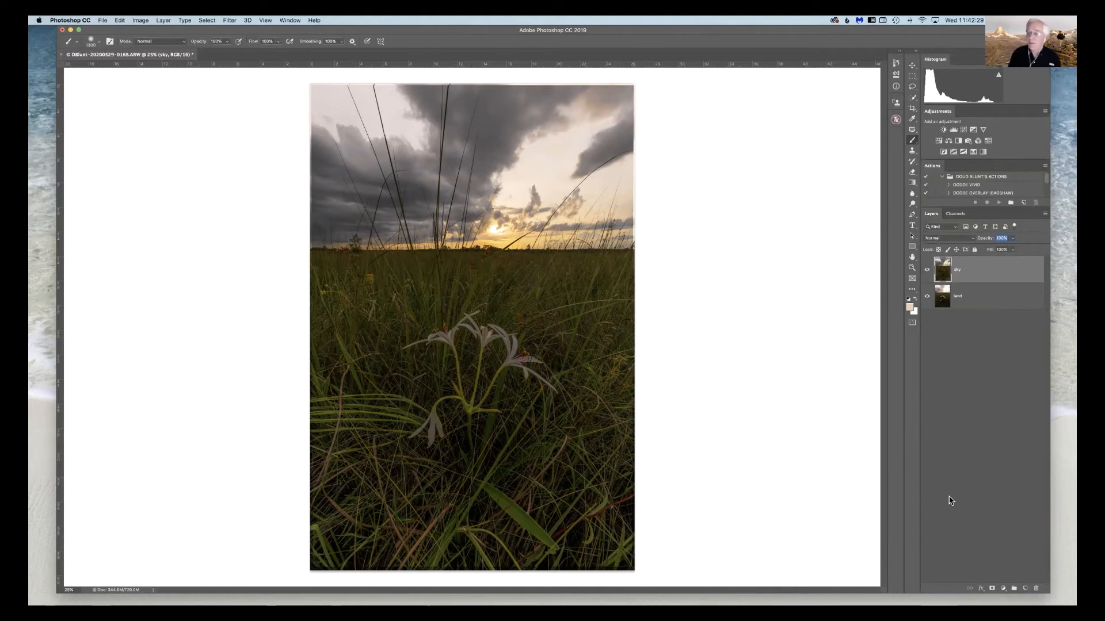
pyautogui.click(991, 590)
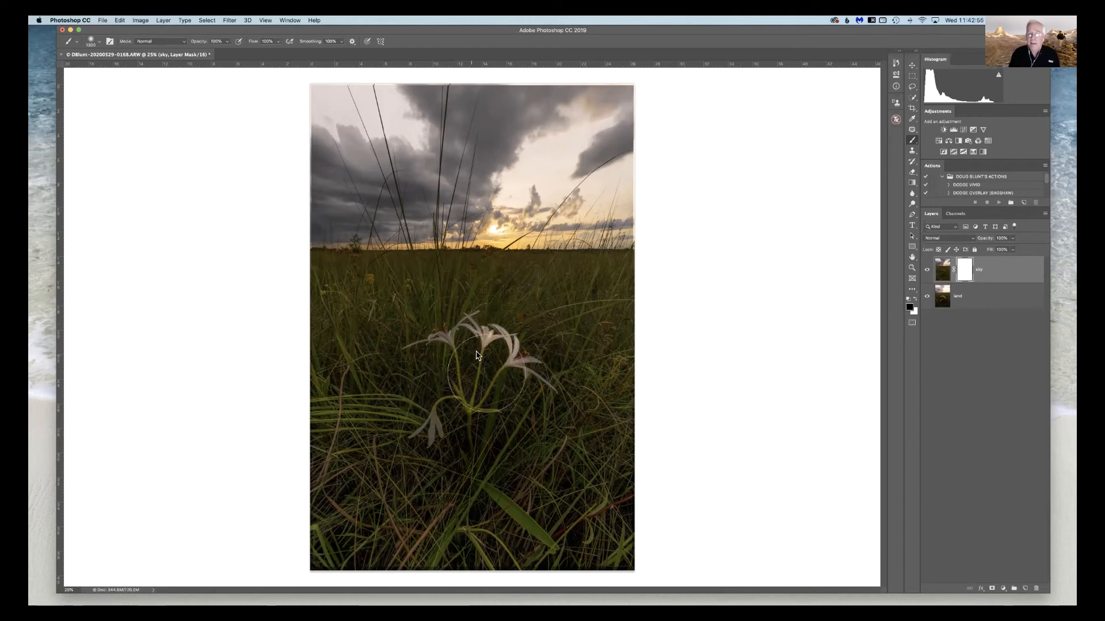
# - Try revealing the brighter flowers by painting black on the sky layer's mask, and undo the brush strokes
pyautogui.moveTo(482, 358)
pyautogui.mouseDown()
pyautogui.moveTo(444, 353)
pyautogui.moveTo(519, 361)
pyautogui.moveTo(444, 393)
pyautogui.moveTo(464, 428)
pyautogui.moveTo(500, 425)
pyautogui.moveTo(477, 338)
pyautogui.moveTo(524, 357)
pyautogui.moveTo(449, 327)
pyautogui.moveTo(443, 422)
pyautogui.moveTo(486, 412)
pyautogui.moveTo(420, 339)
pyautogui.moveTo(512, 357)
pyautogui.mouseUp()
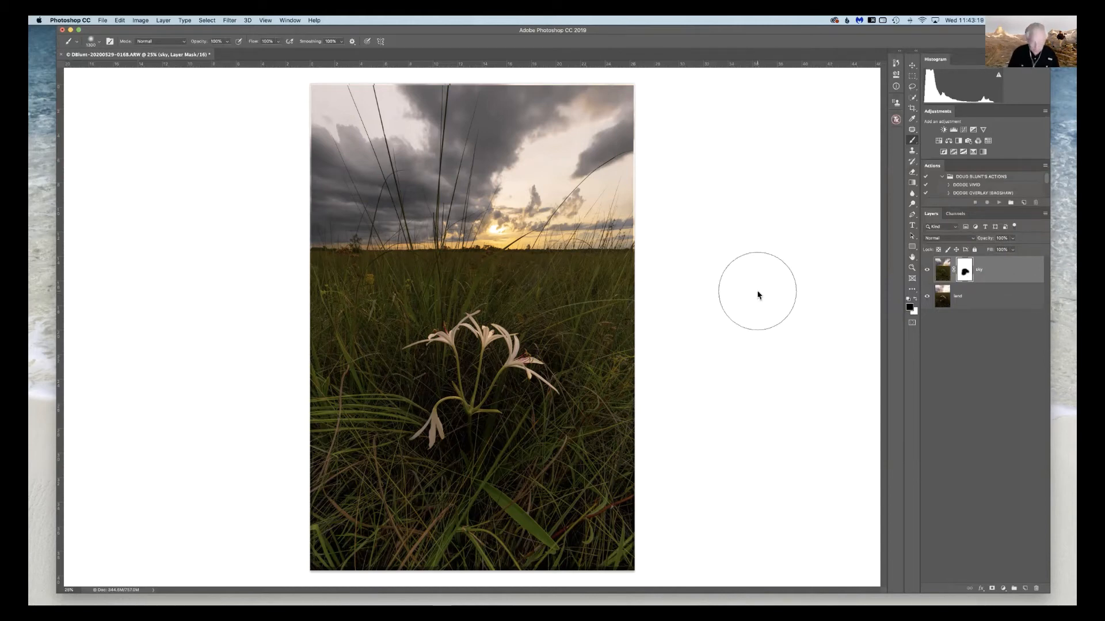
pyautogui.press('super+z')
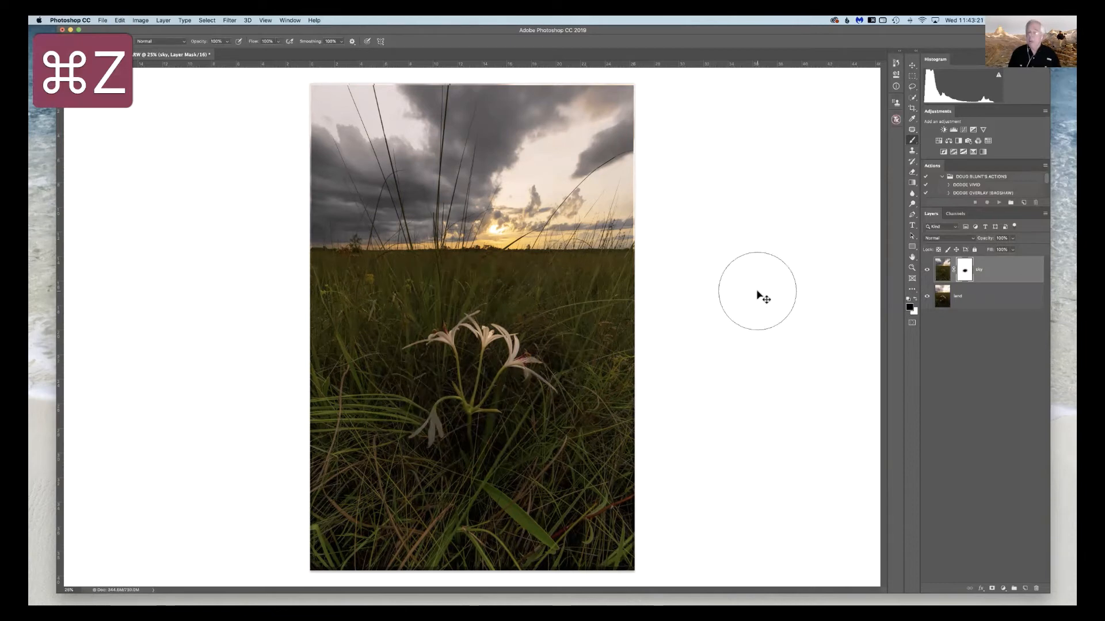
pyautogui.press('super+z')
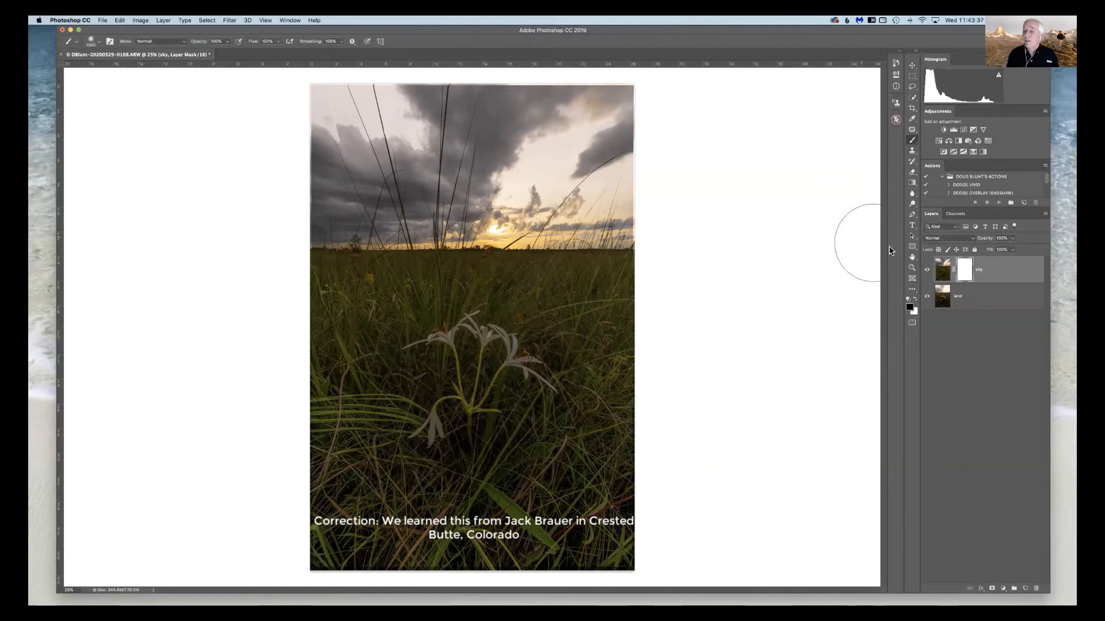
# - Blend the sky into the land with a vertical gradient on the sky mask from the horizon to the flowers, undoing trial gradients
pyautogui.click(912, 184)
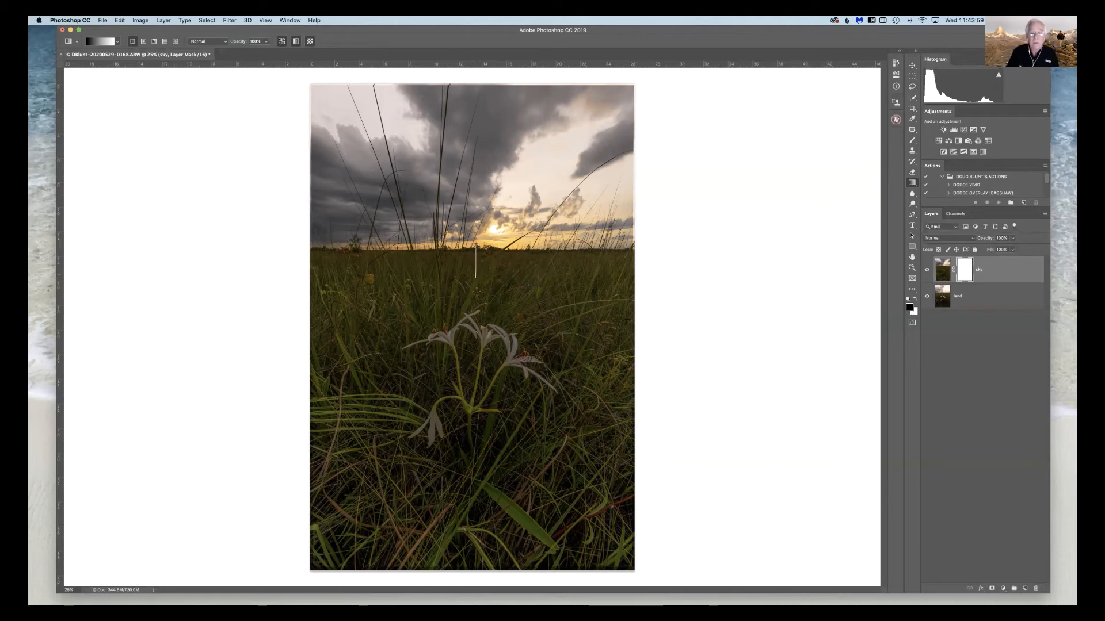
pyautogui.moveTo(476, 278); pyautogui.dragTo(475, 346)
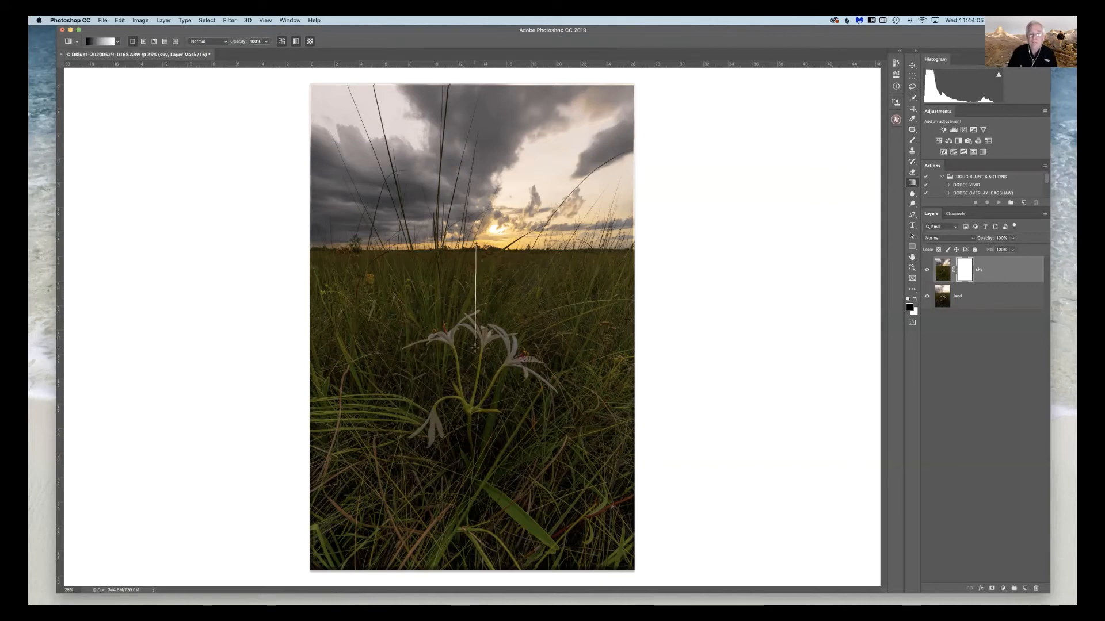
pyautogui.moveTo(475, 347); pyautogui.dragTo(475, 347)
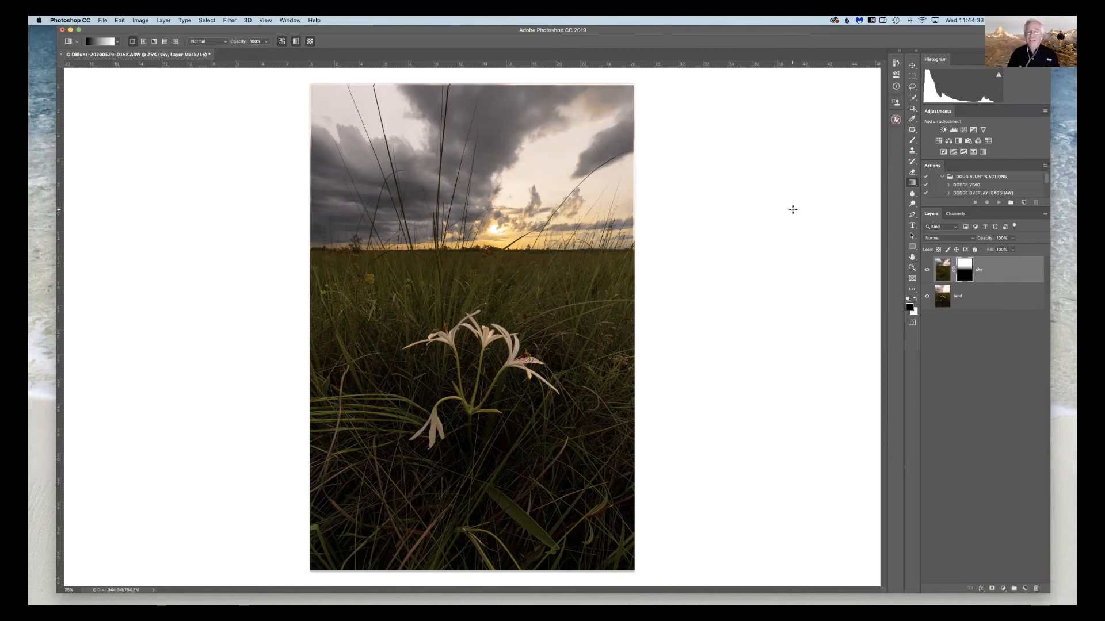
pyautogui.press('super+z')
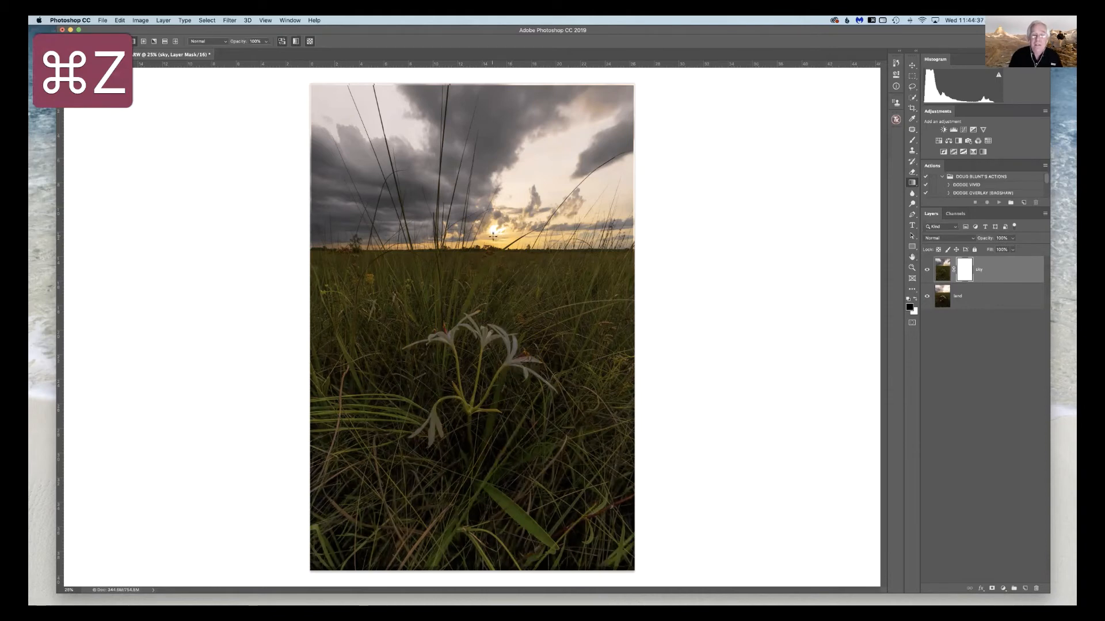
pyautogui.moveTo(494, 236); pyautogui.dragTo(496, 351)
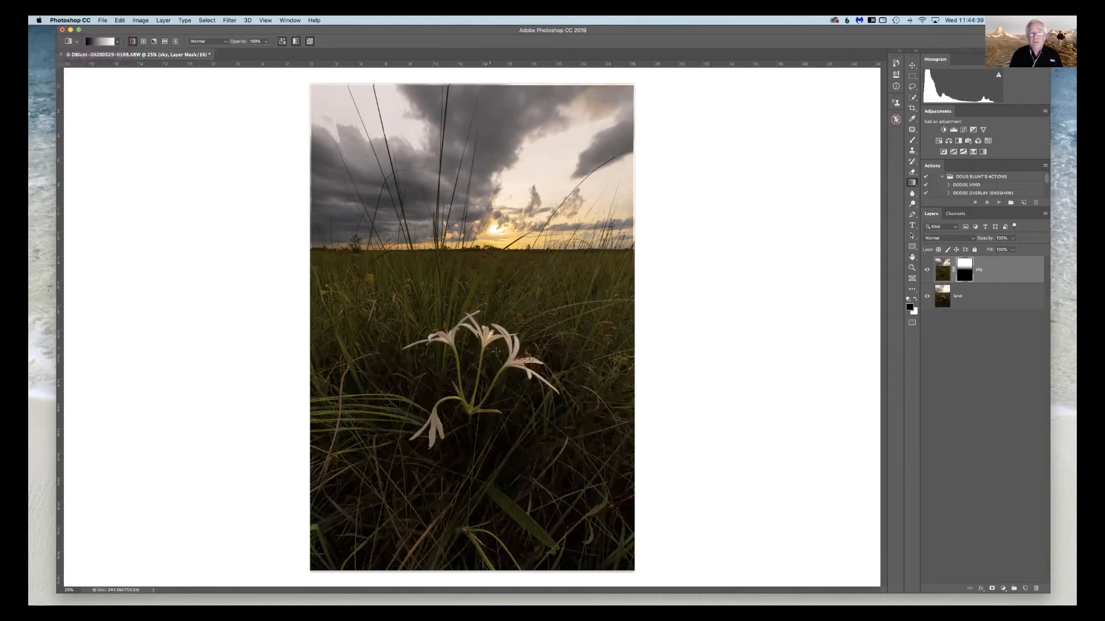
pyautogui.press('super+z')
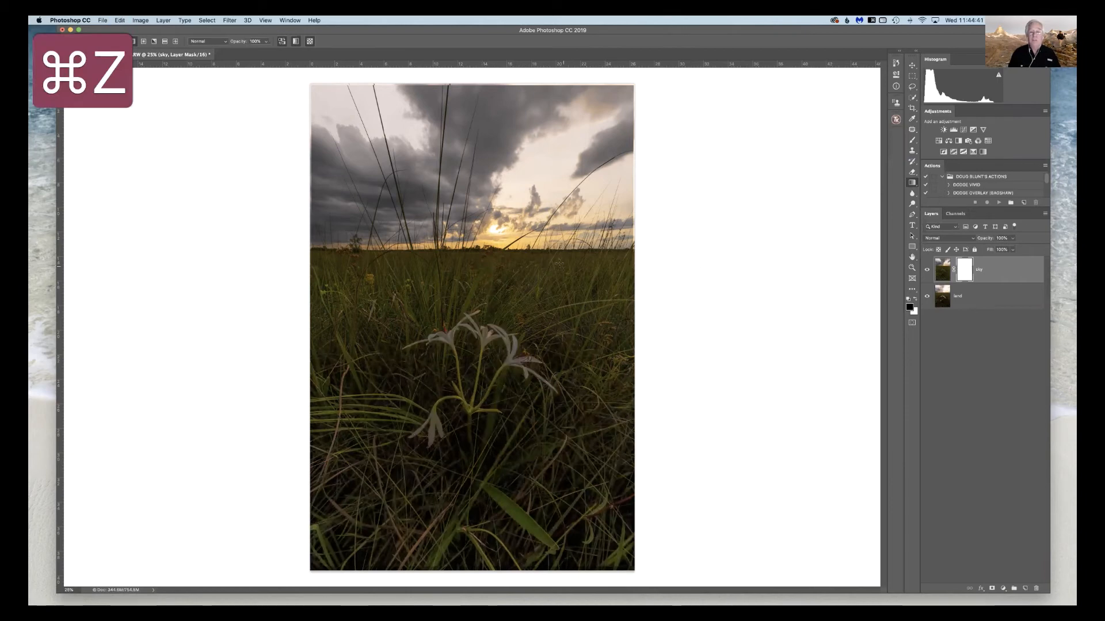
pyautogui.moveTo(518, 250); pyautogui.dragTo(516, 333)
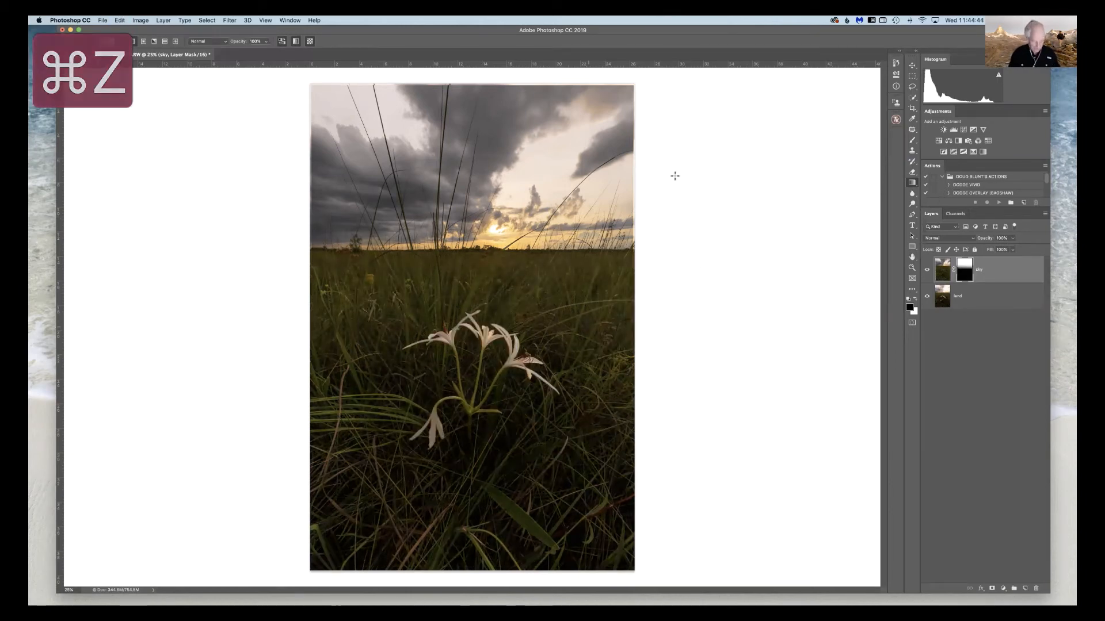
pyautogui.press('super+z')
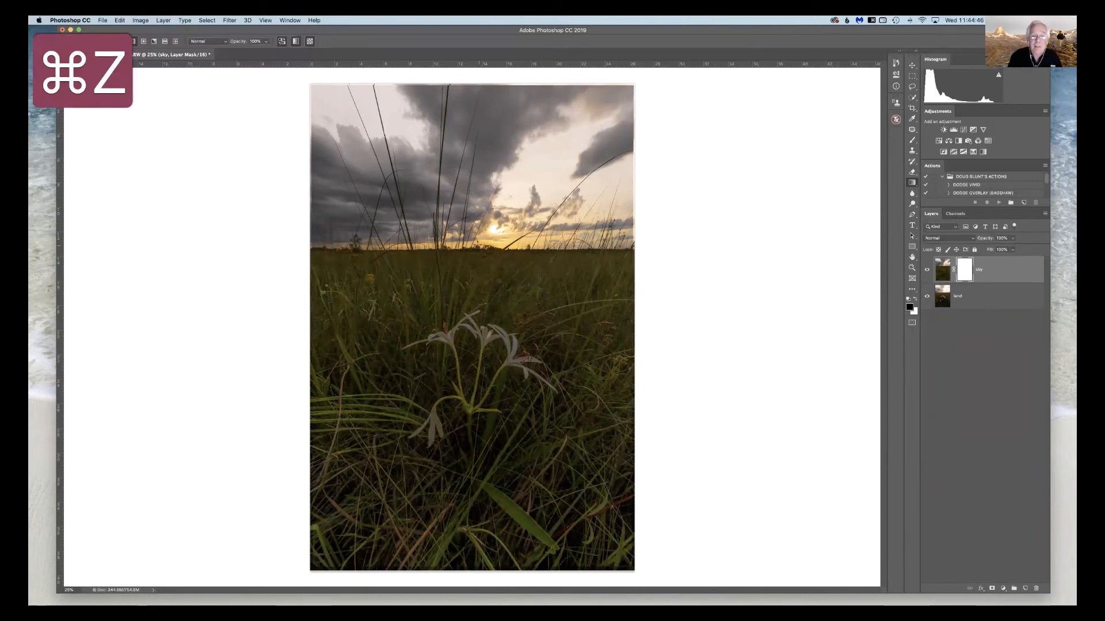
pyautogui.moveTo(477, 250); pyautogui.dragTo(476, 347)
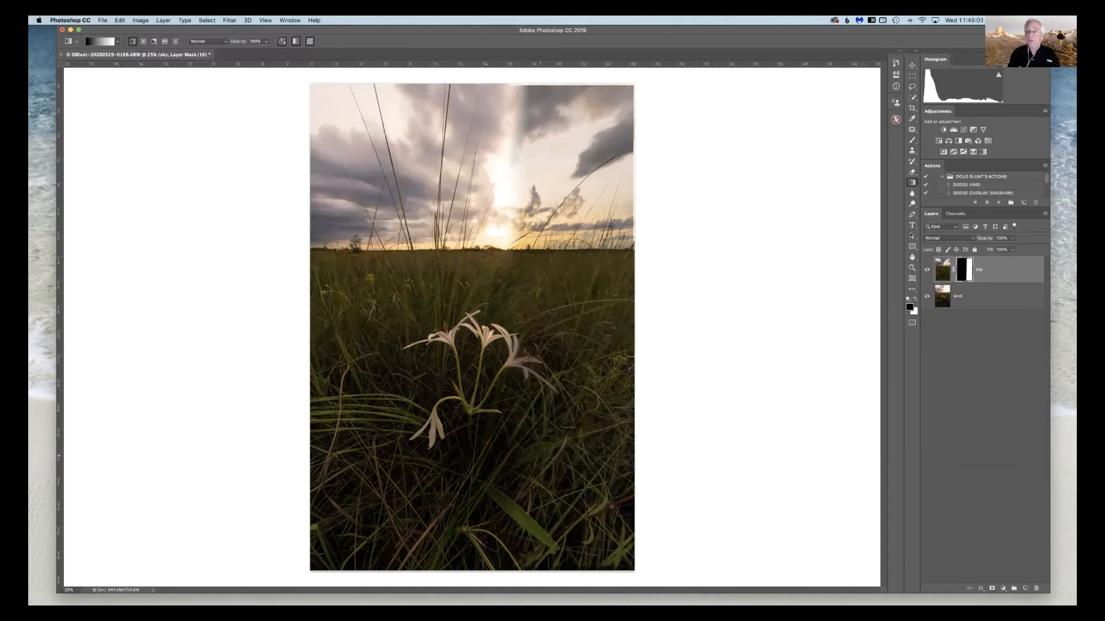
pyautogui.press('super+z')
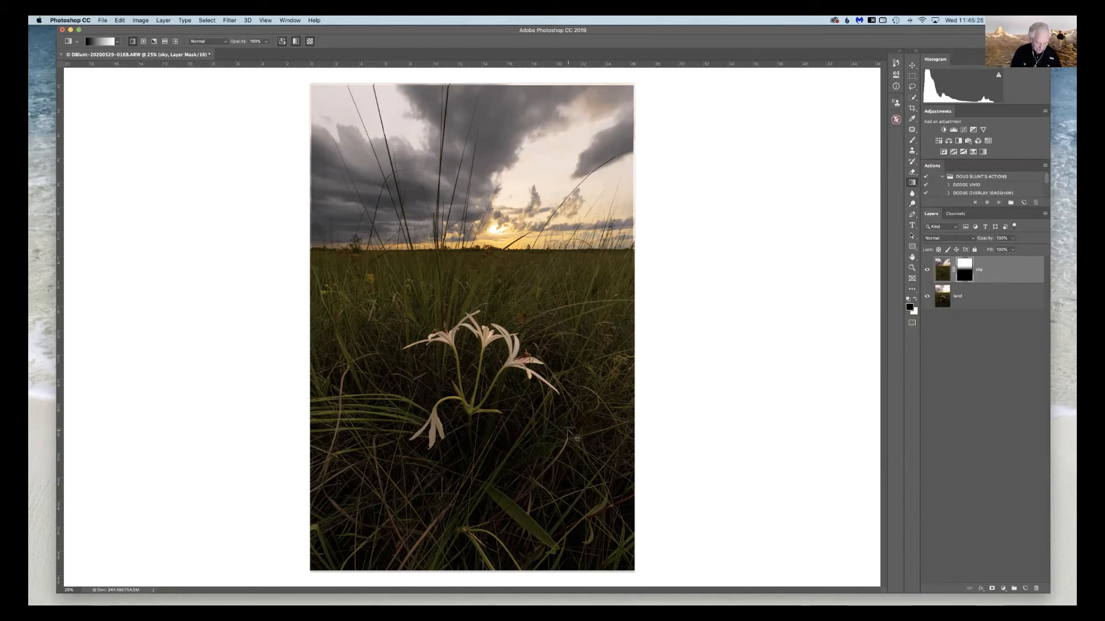
# - Merge the visible layers and make a rectangular marquee selection of the photo just inside its misaligned edges
pyautogui.press('super+shift+e')
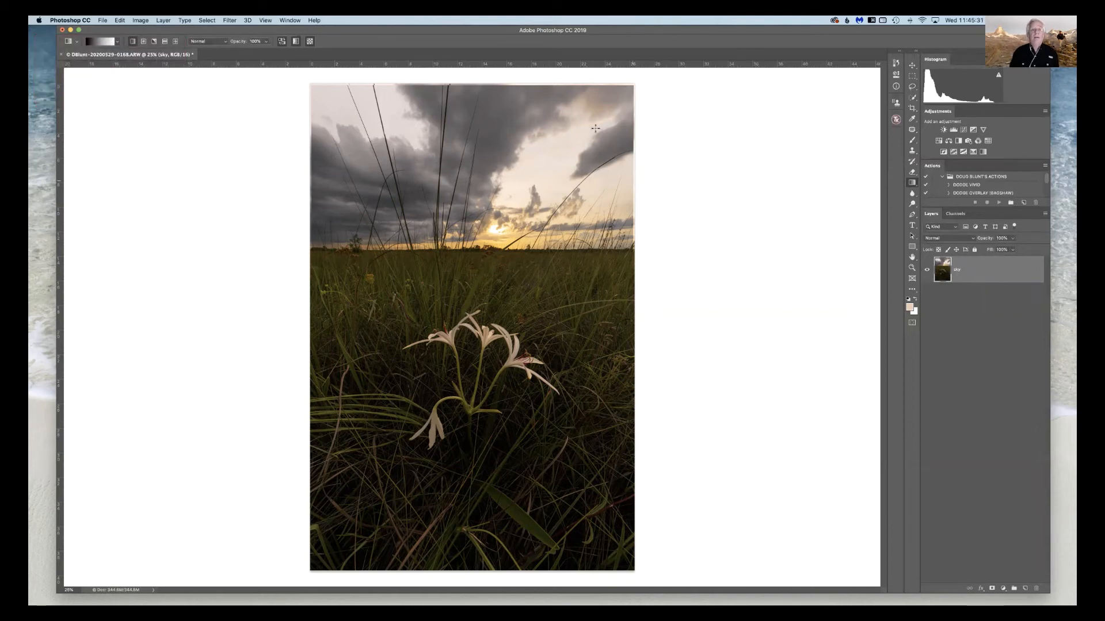
pyautogui.click(913, 76)
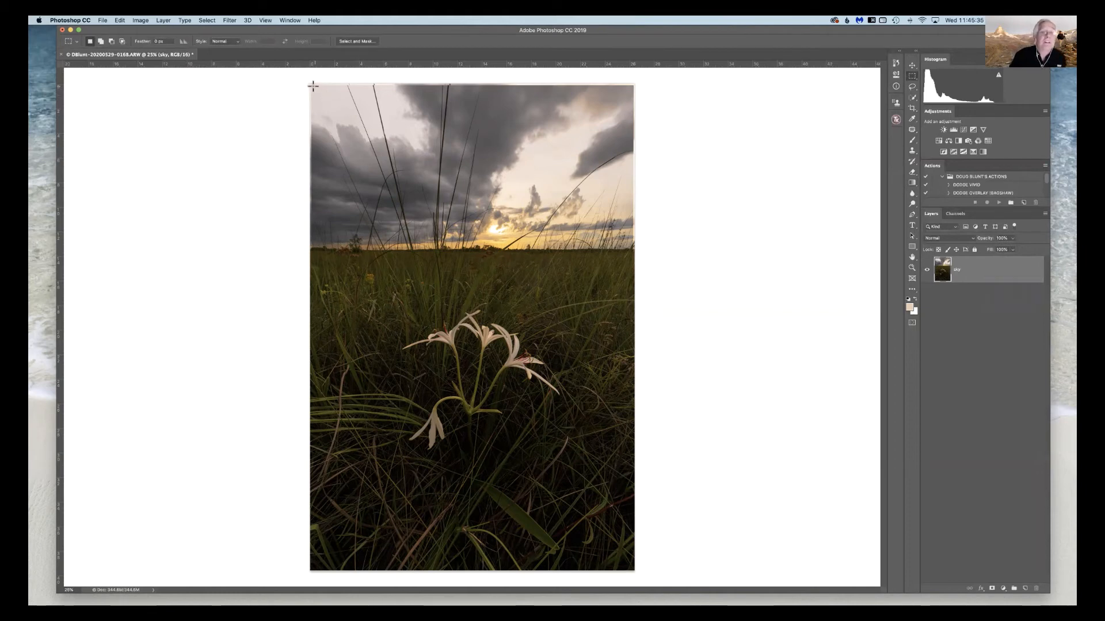
pyautogui.moveTo(311, 85); pyautogui.dragTo(536, 406)
pyautogui.moveTo(593, 523); pyautogui.dragTo(633, 570)
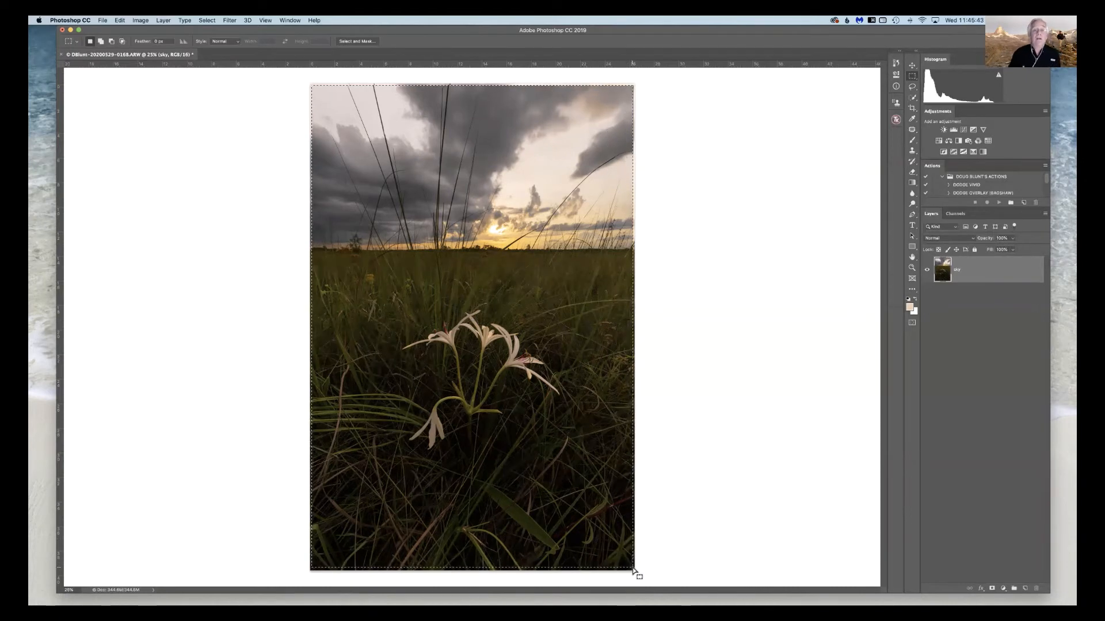
# - Crop the image to the marquee selection, clear the selection and save the file
pyautogui.click(140, 20)
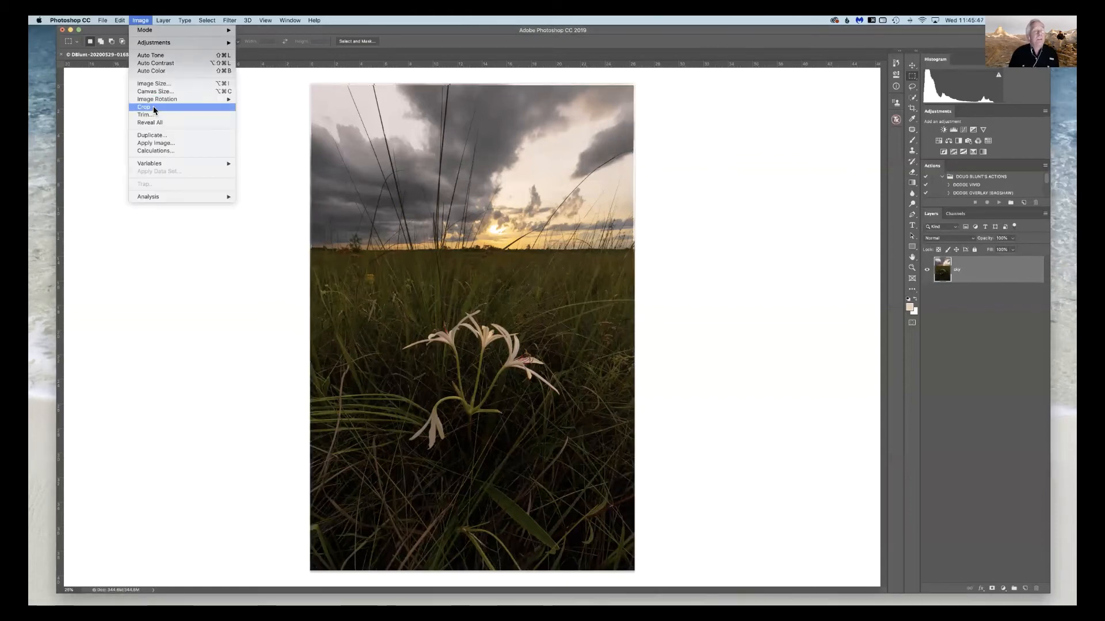
pyautogui.click(153, 106)
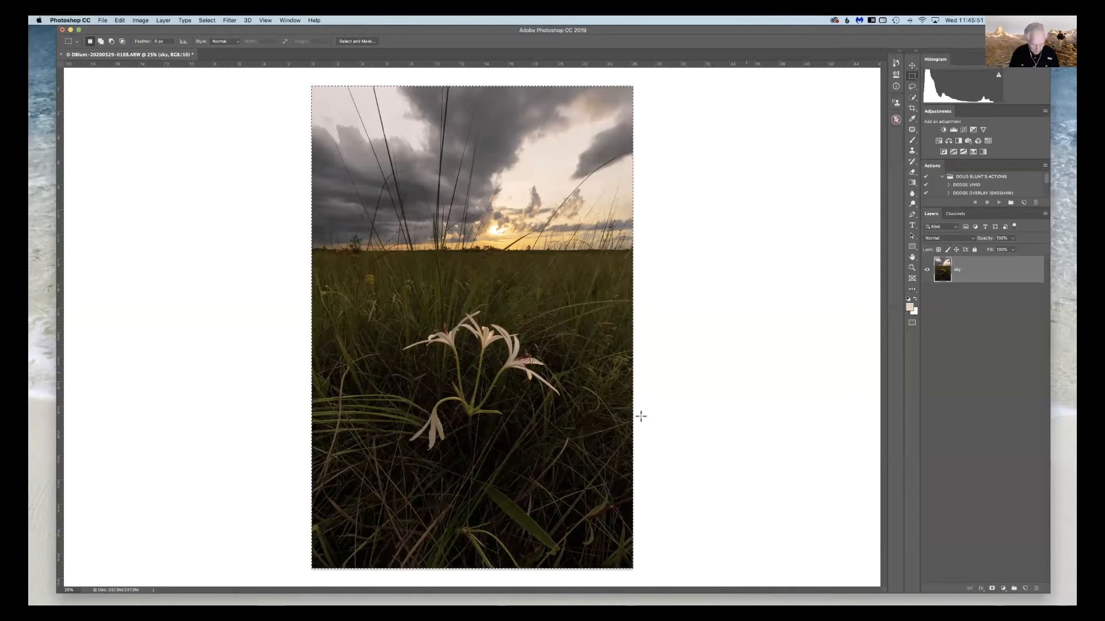
pyautogui.press('super+d')
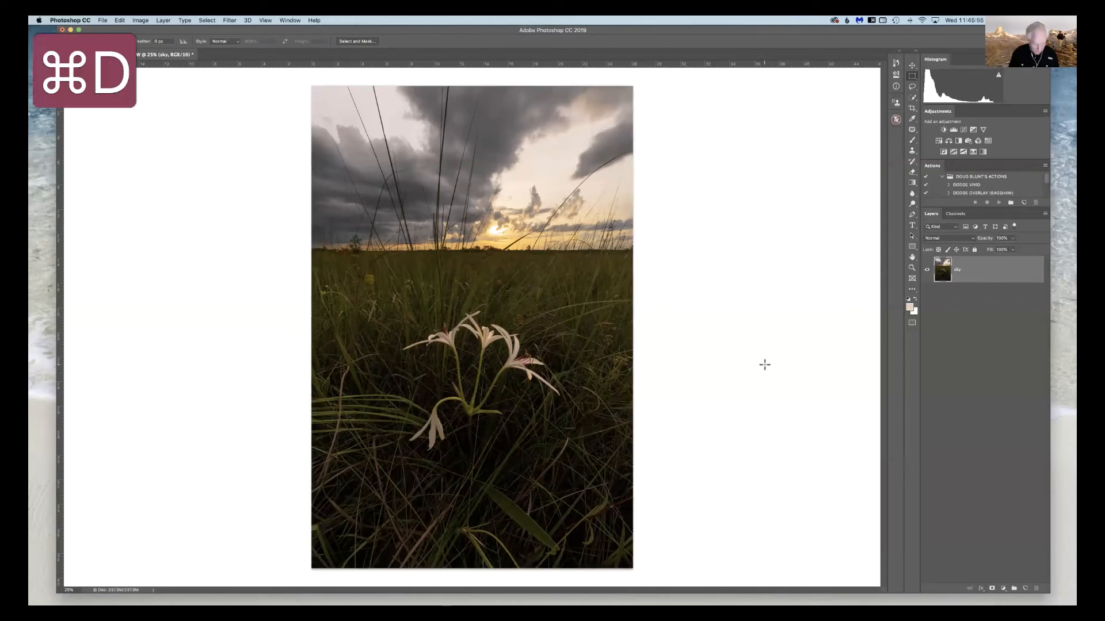
pyautogui.press('super+s')
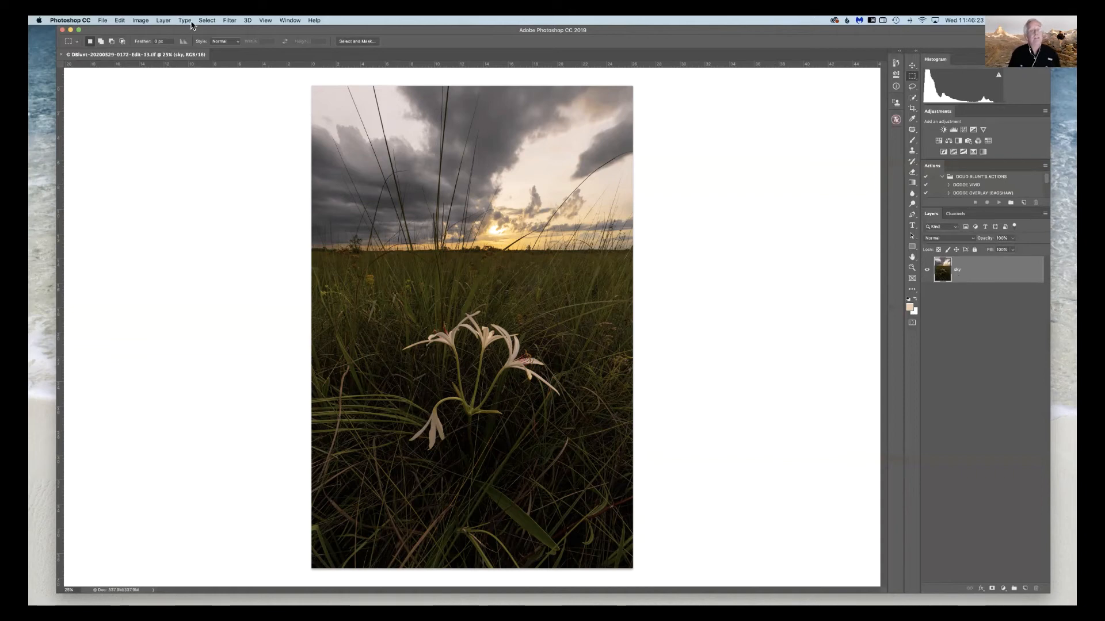
# - Convert the merged sky layer into the background and duplicate it as a new layer
pyautogui.click(163, 20)
pyautogui.moveTo(167, 32)
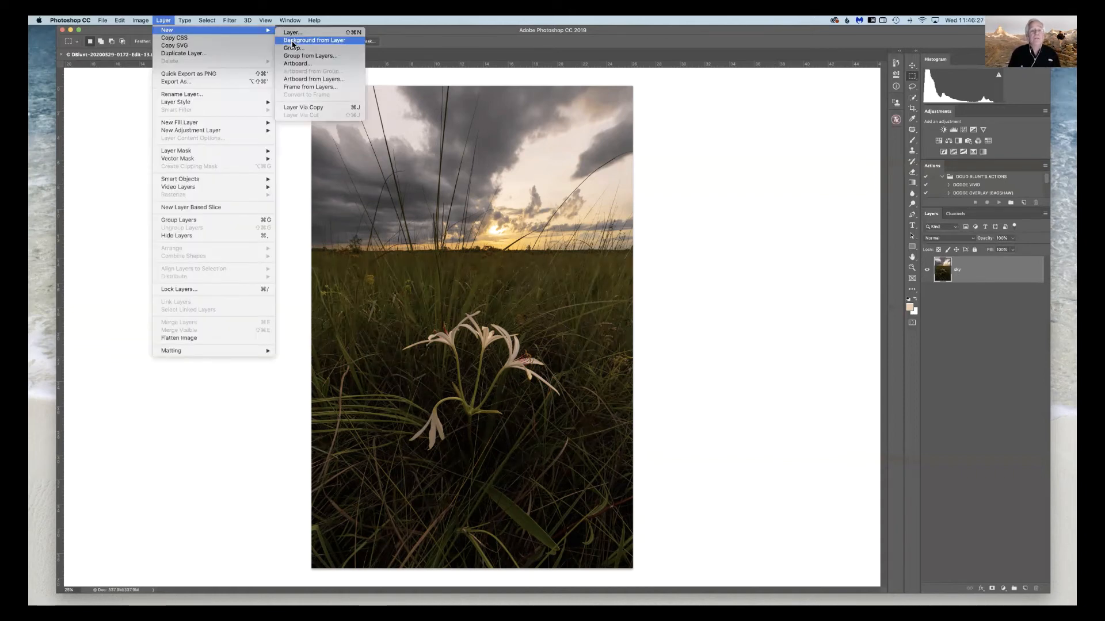
pyautogui.click(293, 41)
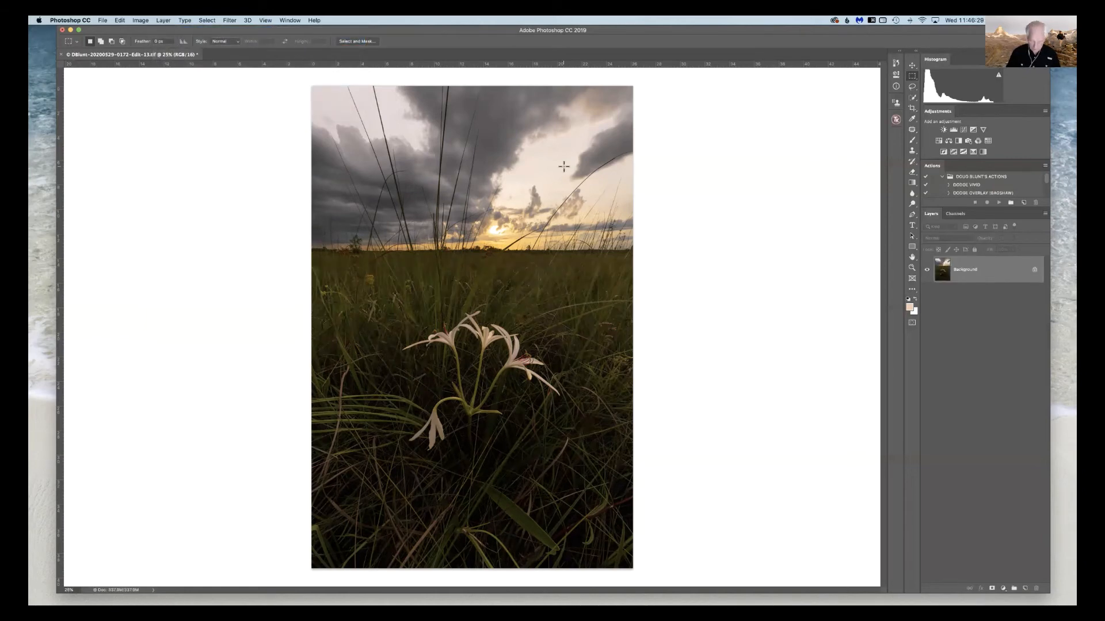
pyautogui.press('super+j')
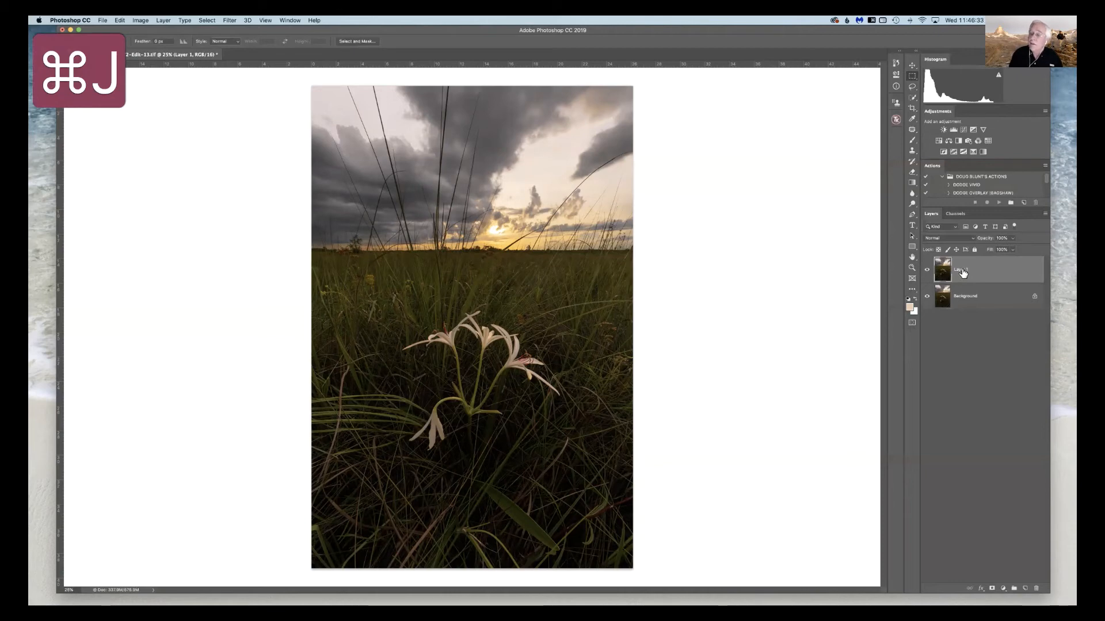
# - Rename the duplicated layer "2 in 1 vignette"
pyautogui.doubleClick(962, 271)
pyautogui.write('2 ')
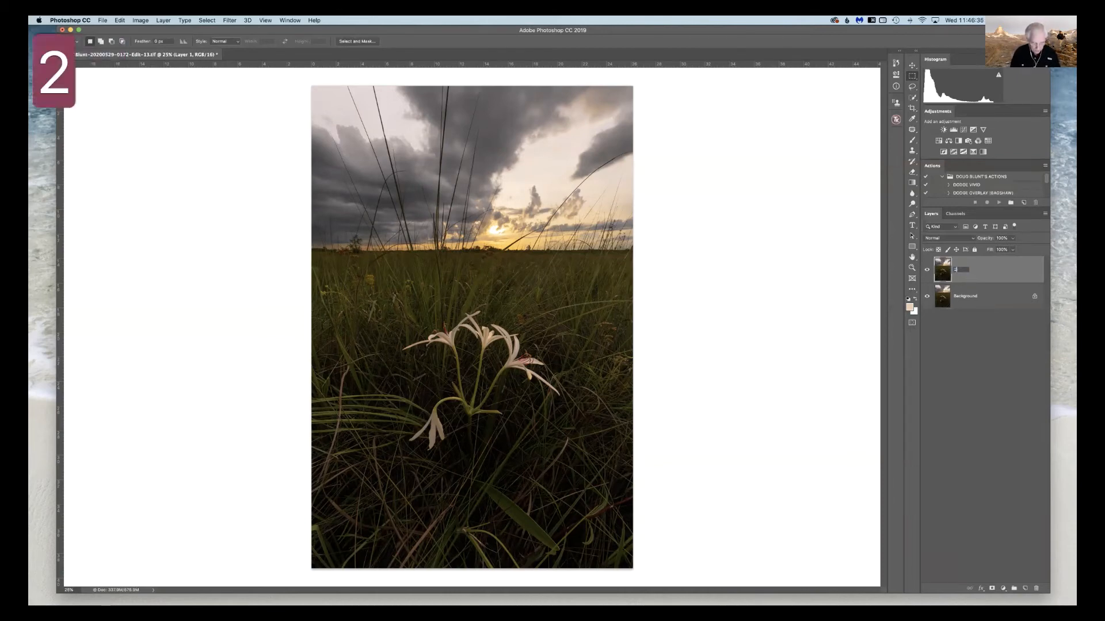
pyautogui.write('in')
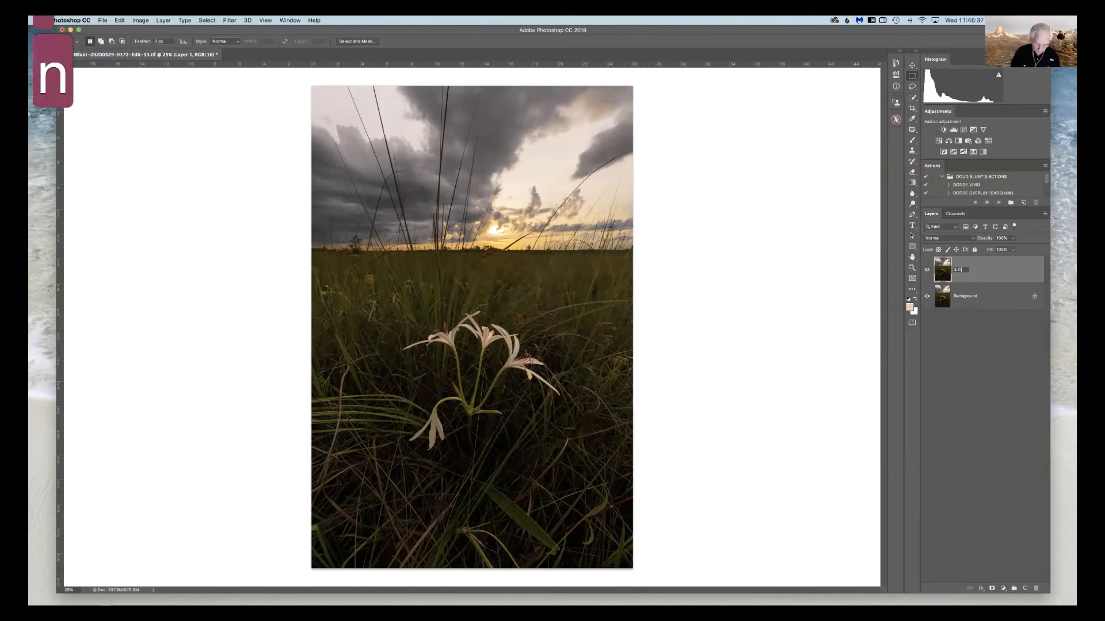
pyautogui.write(' 1 vignettes')
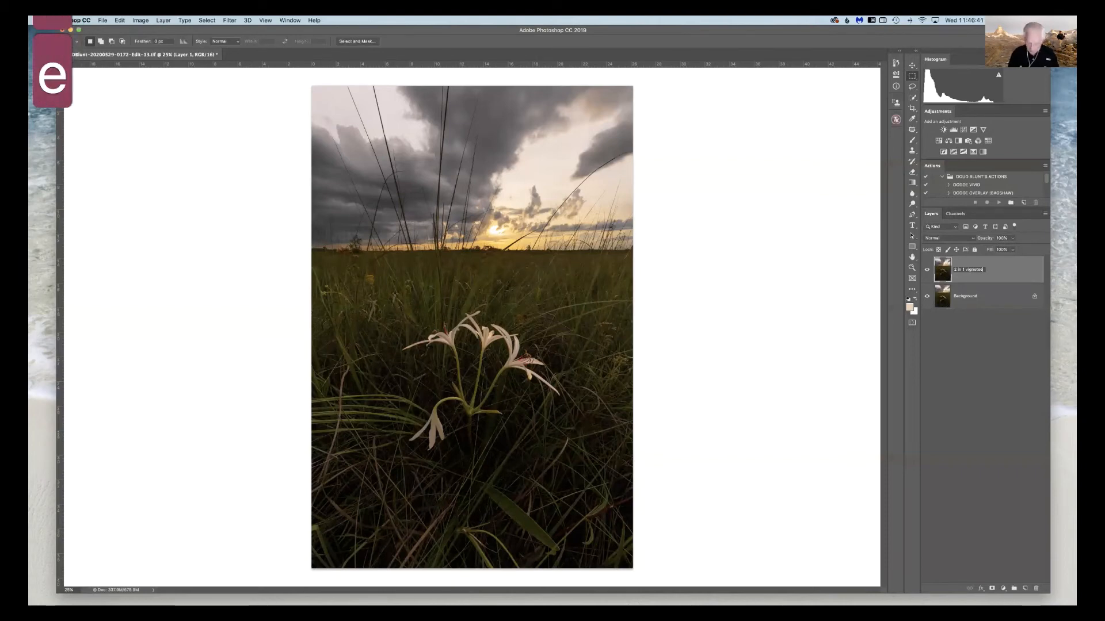
pyautogui.press('BackSpace')
pyautogui.press('BackSpace')
pyautogui.write('te')
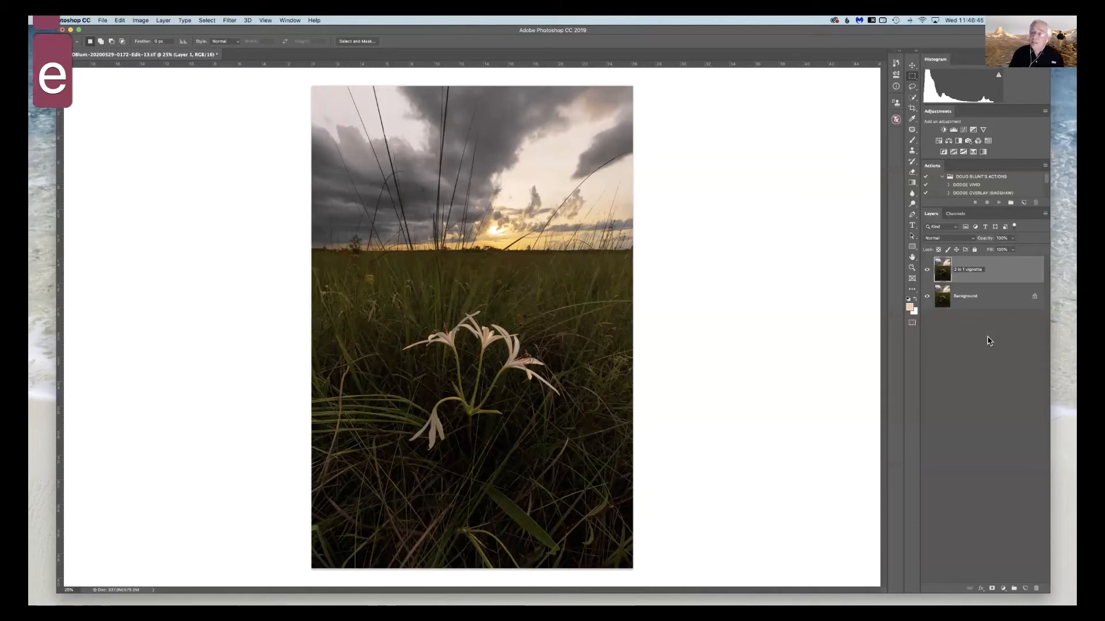
pyautogui.click(988, 341)
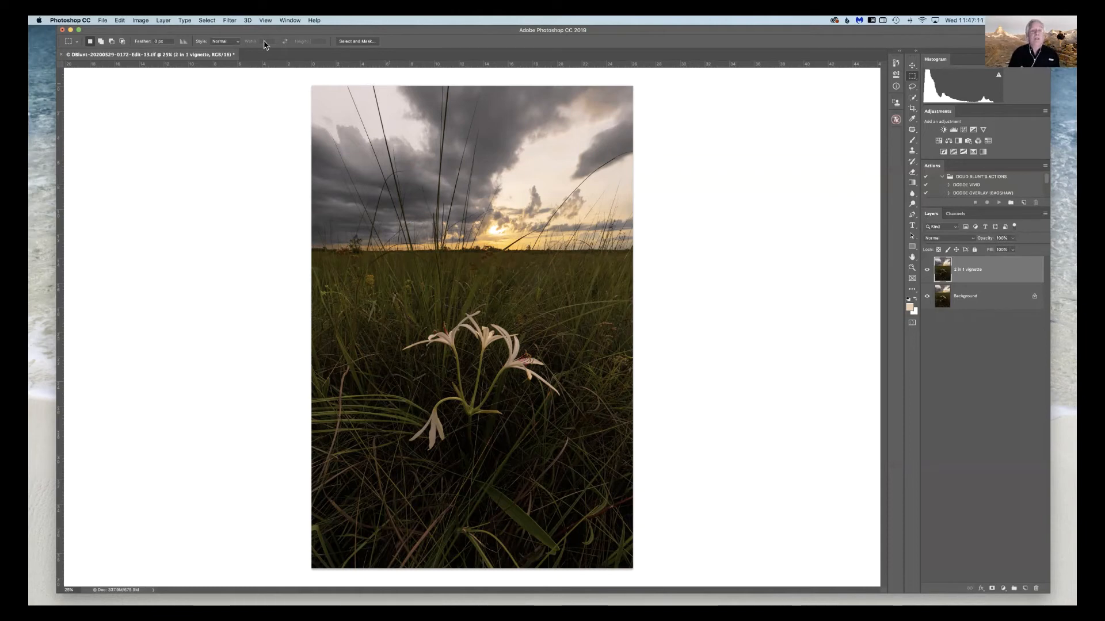
# - Start Color Efex Pro 4 on the vignette layer and choose the Darken / Lighten Center filter
pyautogui.click(229, 20)
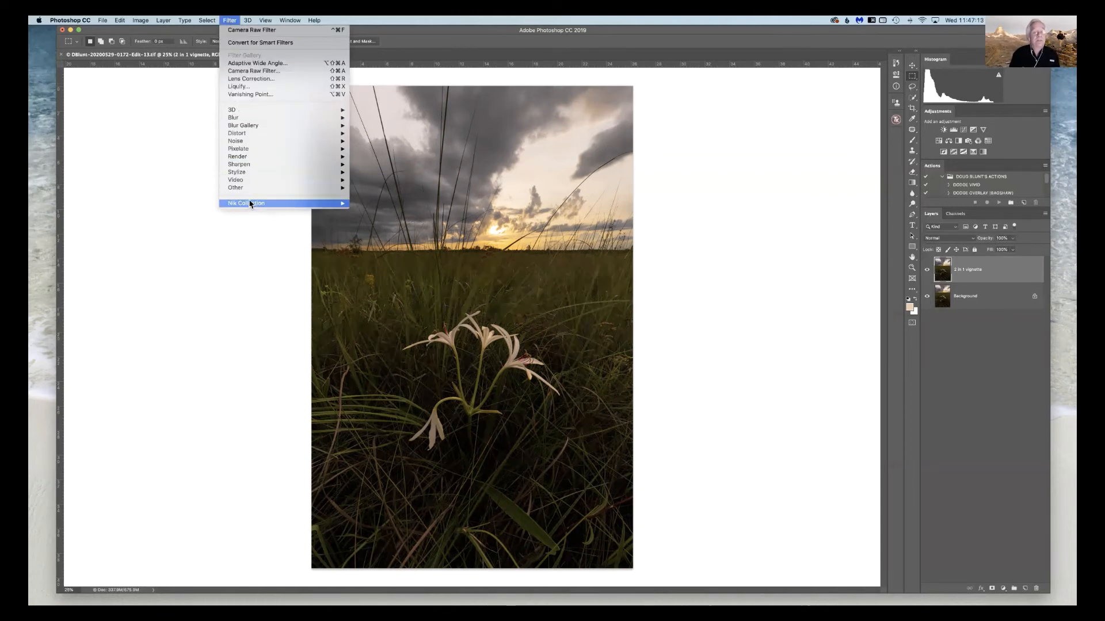
pyautogui.moveTo(250, 205)
pyautogui.click(397, 214)
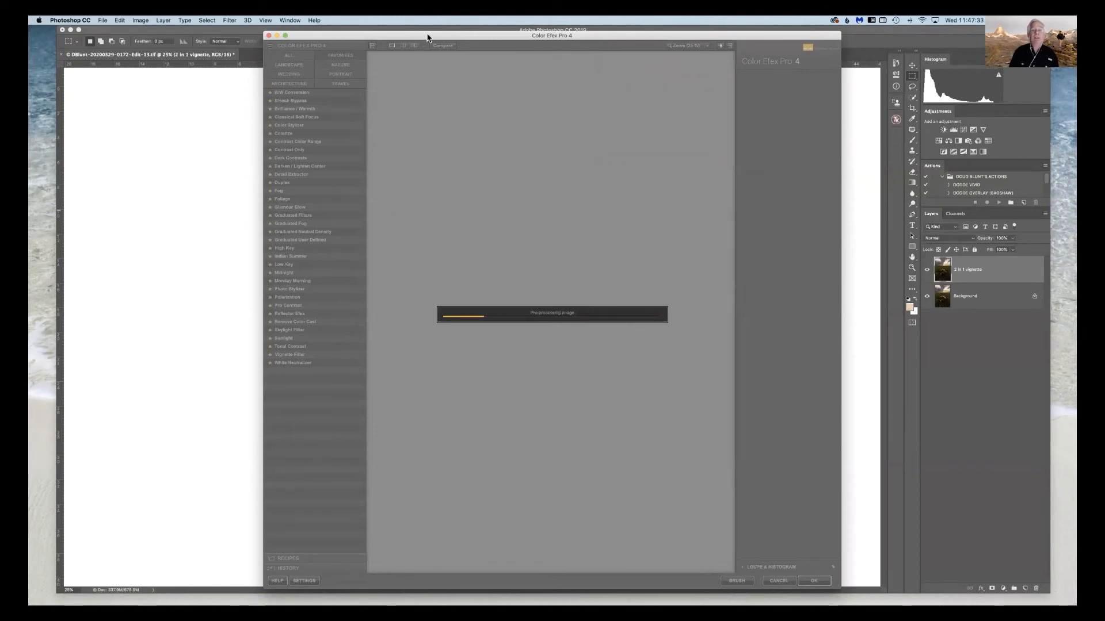
pyautogui.moveTo(427, 38); pyautogui.dragTo(415, 38)
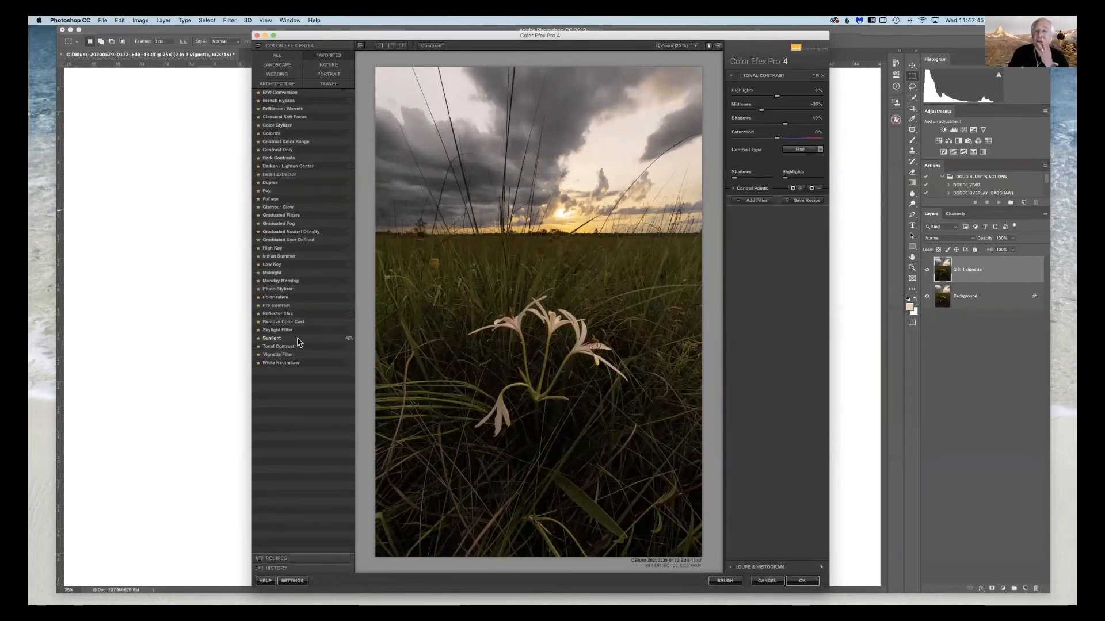
pyautogui.click(292, 168)
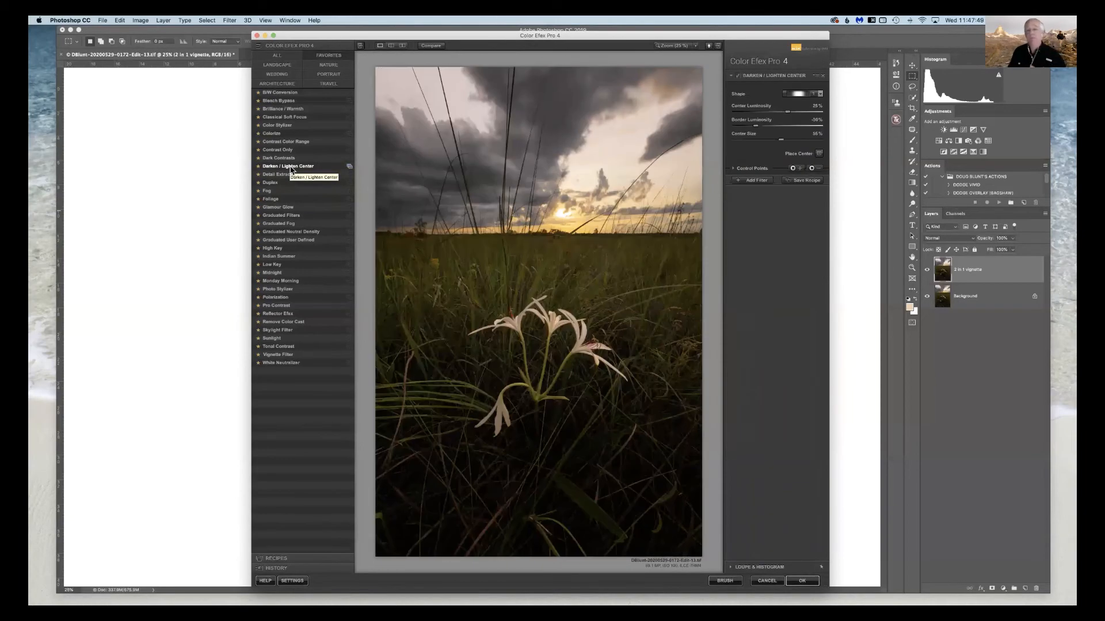
# - Choose the center shape, brighten the center and border luminosity, slightly enlarge the center size, and apply the Darken / Lighten Center effect
pyautogui.click(820, 93)
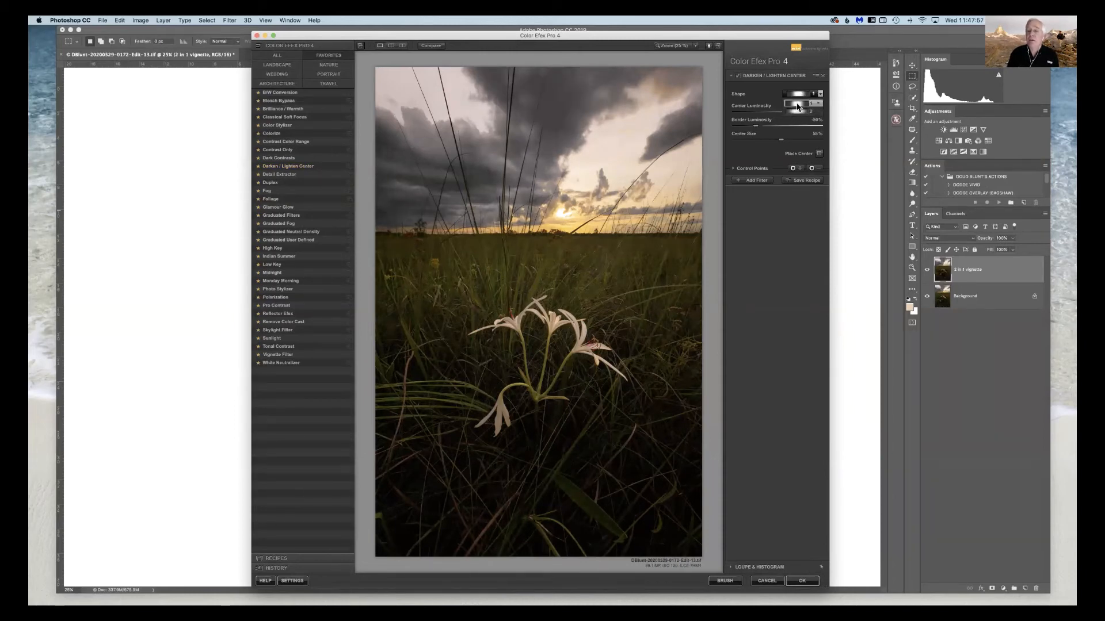
pyautogui.click(797, 107)
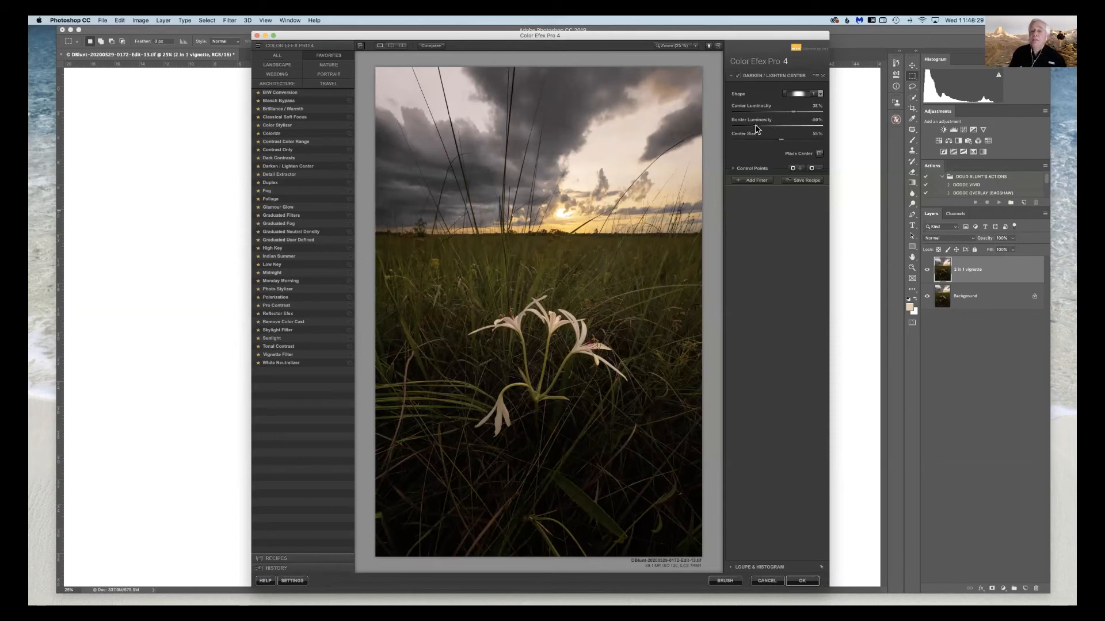
pyautogui.moveTo(756, 131)
pyautogui.mouseDown()
pyautogui.moveTo(743, 131)
pyautogui.moveTo(782, 134)
pyautogui.moveTo(752, 133)
pyautogui.moveTo(766, 133)
pyautogui.mouseUp()
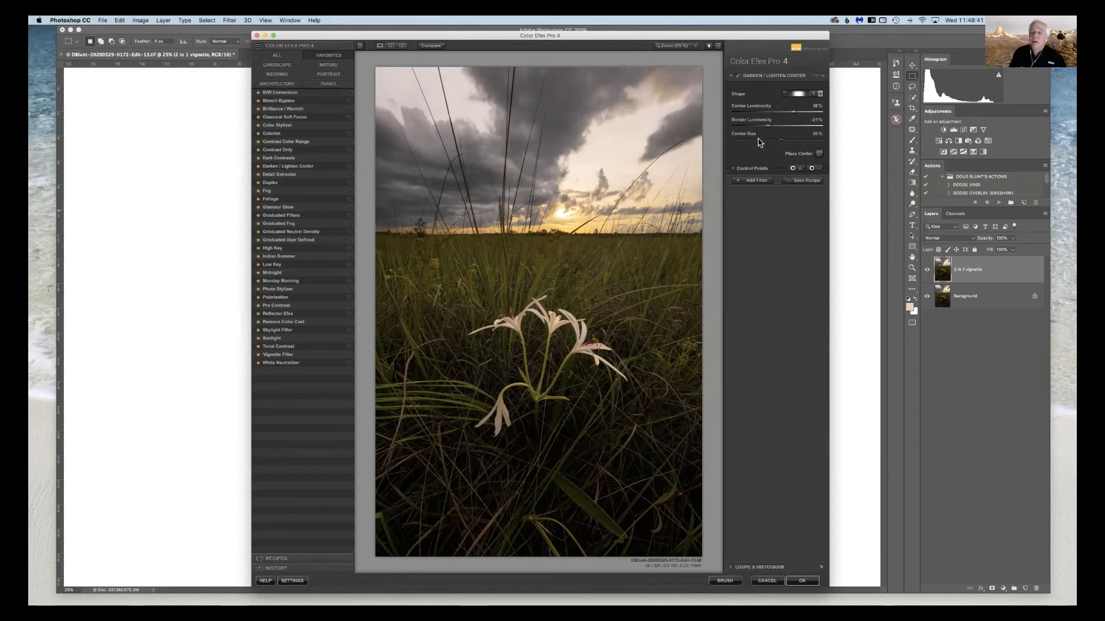
pyautogui.moveTo(783, 142)
pyautogui.mouseDown()
pyautogui.moveTo(752, 140)
pyautogui.moveTo(815, 146)
pyautogui.moveTo(736, 152)
pyautogui.moveTo(783, 155)
pyautogui.mouseUp()
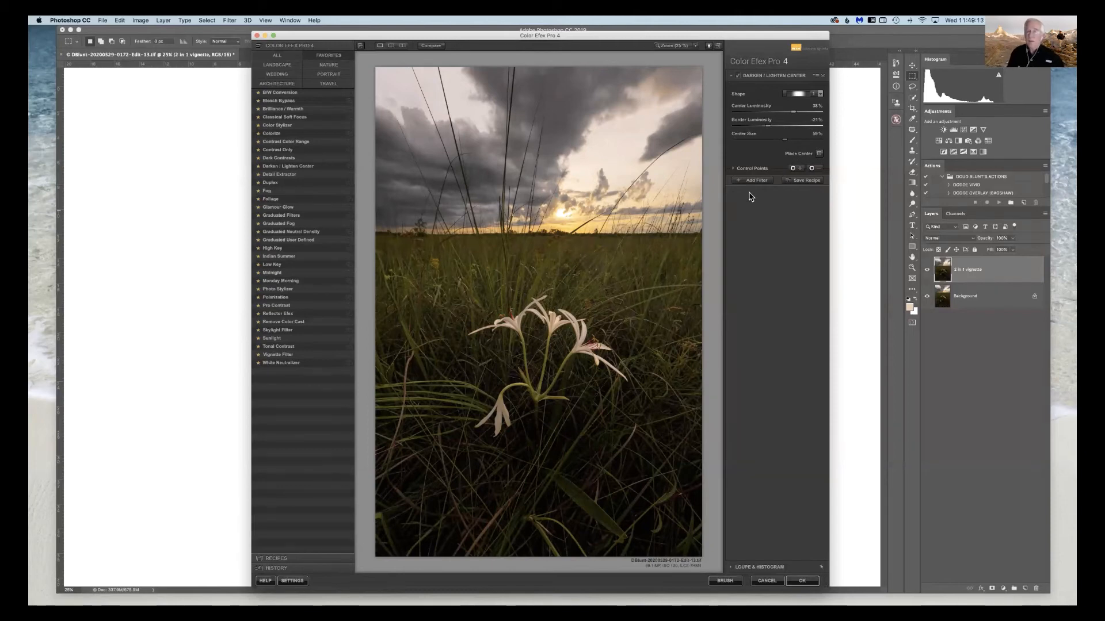
pyautogui.click(794, 582)
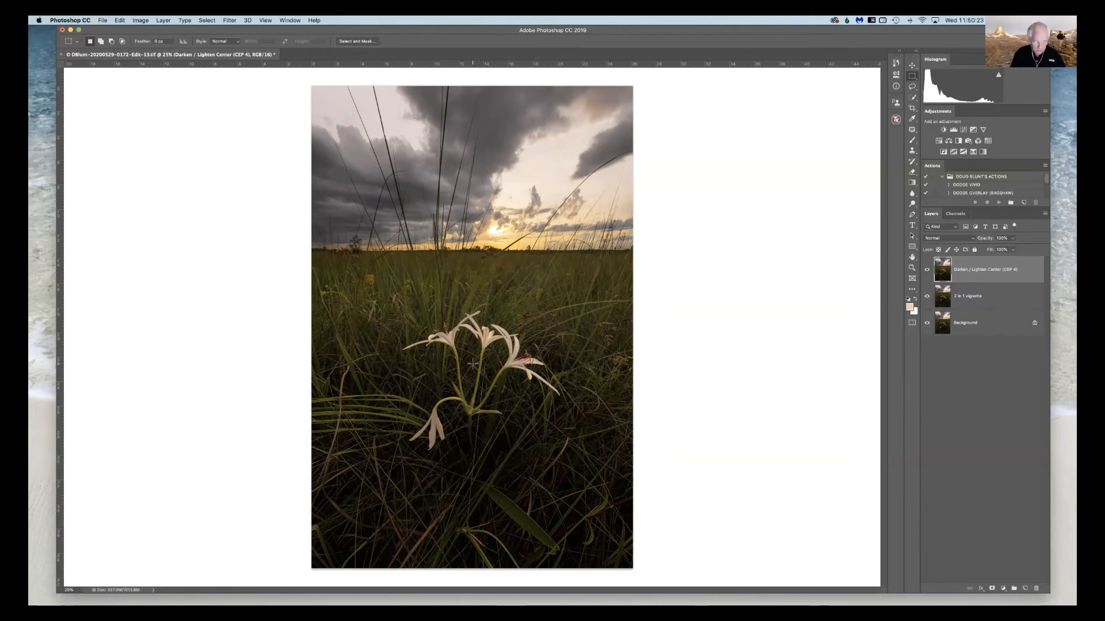
# - Start the Camera Raw filter on the effect layer and draw a tall radial filter centred on the sun, reaching down over the flowers
pyautogui.click(229, 20)
pyautogui.click(248, 71)
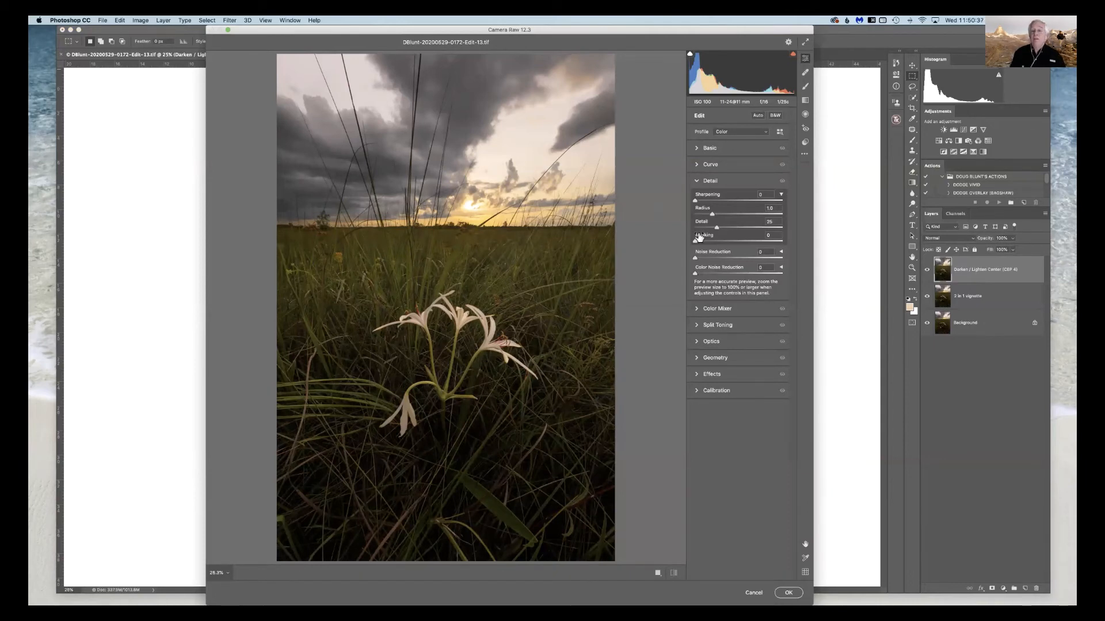
pyautogui.click(805, 116)
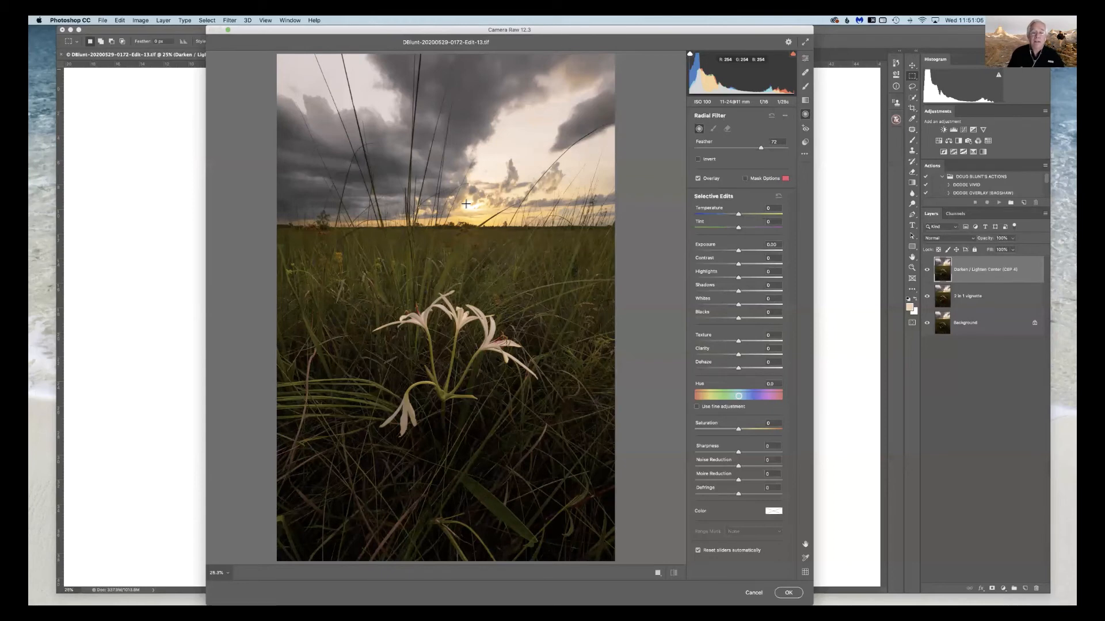
pyautogui.moveTo(466, 228); pyautogui.dragTo(498, 415)
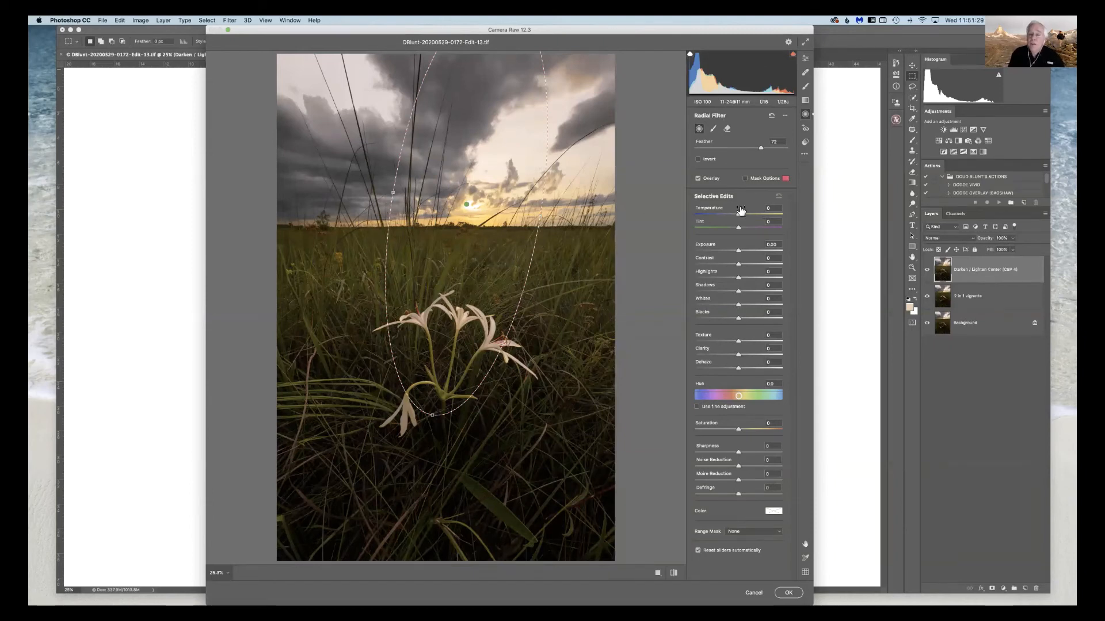
# - Set the radial filter's temperature to +21, exposure +0.40, shadows +21 and whites +40, lower the blacks slightly, and apply Camera Raw
pyautogui.moveTo(739, 216); pyautogui.dragTo(748, 218)
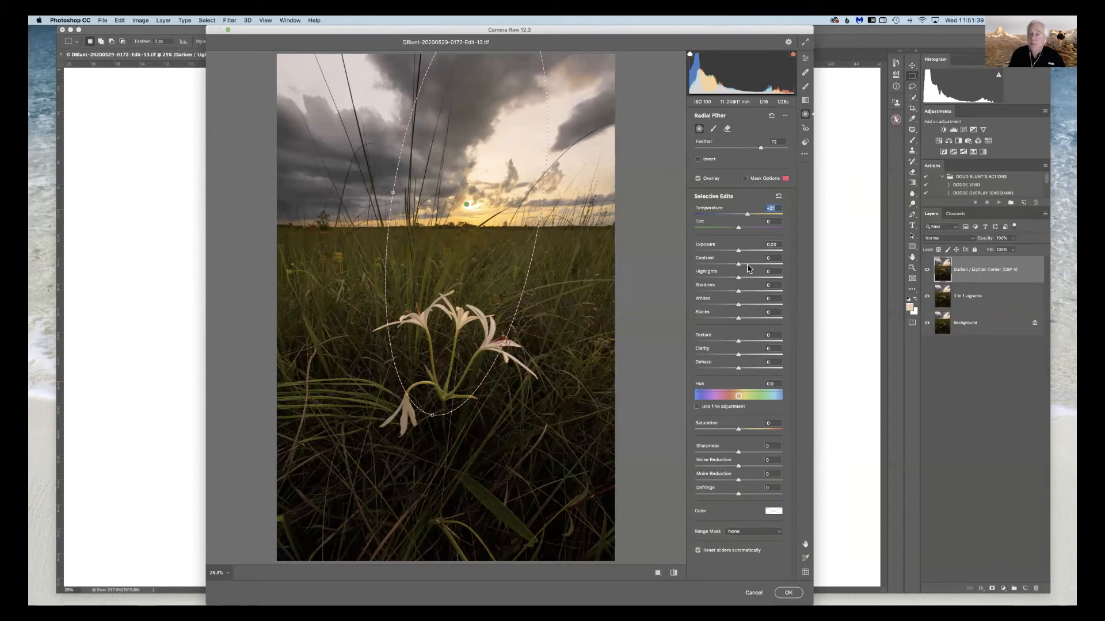
pyautogui.moveTo(739, 253); pyautogui.dragTo(743, 254)
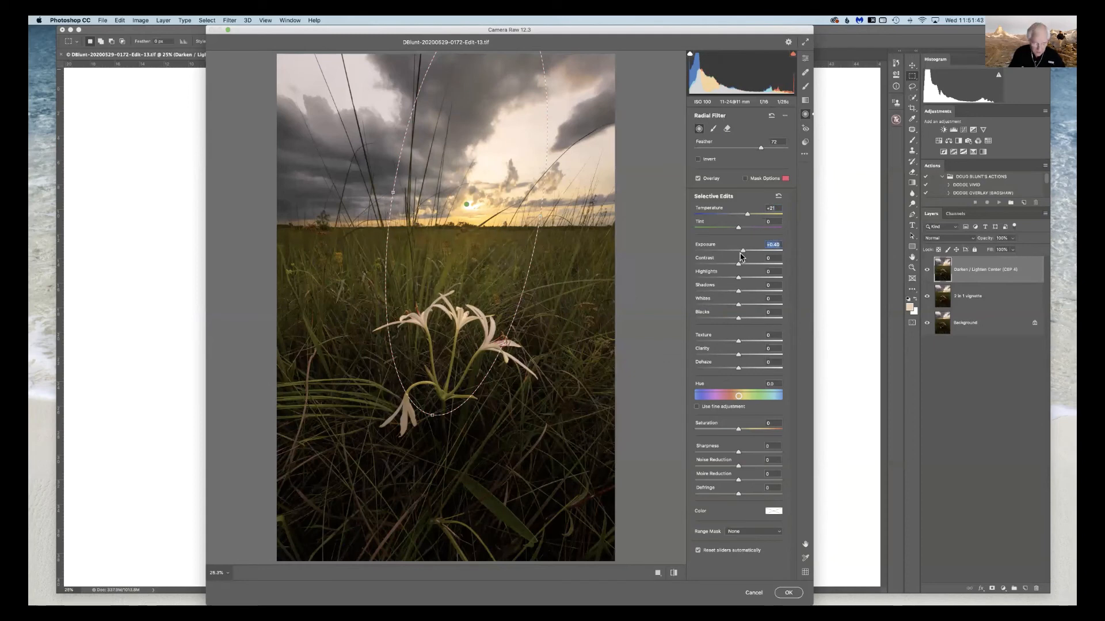
pyautogui.click(747, 294)
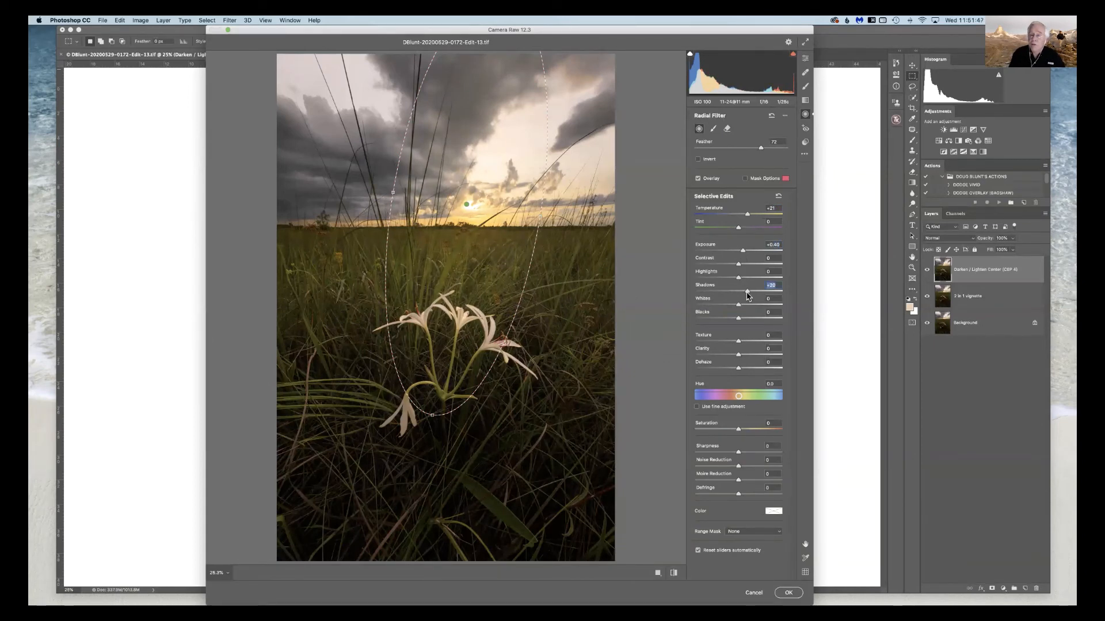
pyautogui.press('Up')
pyautogui.moveTo(741, 308); pyautogui.dragTo(749, 309)
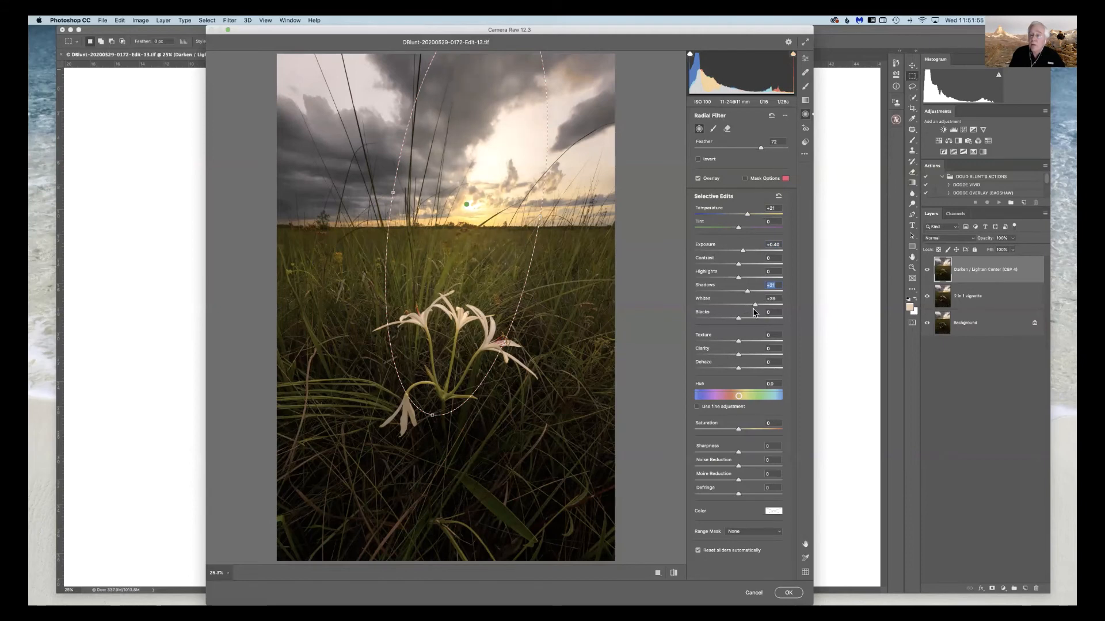
pyautogui.press('Tab')
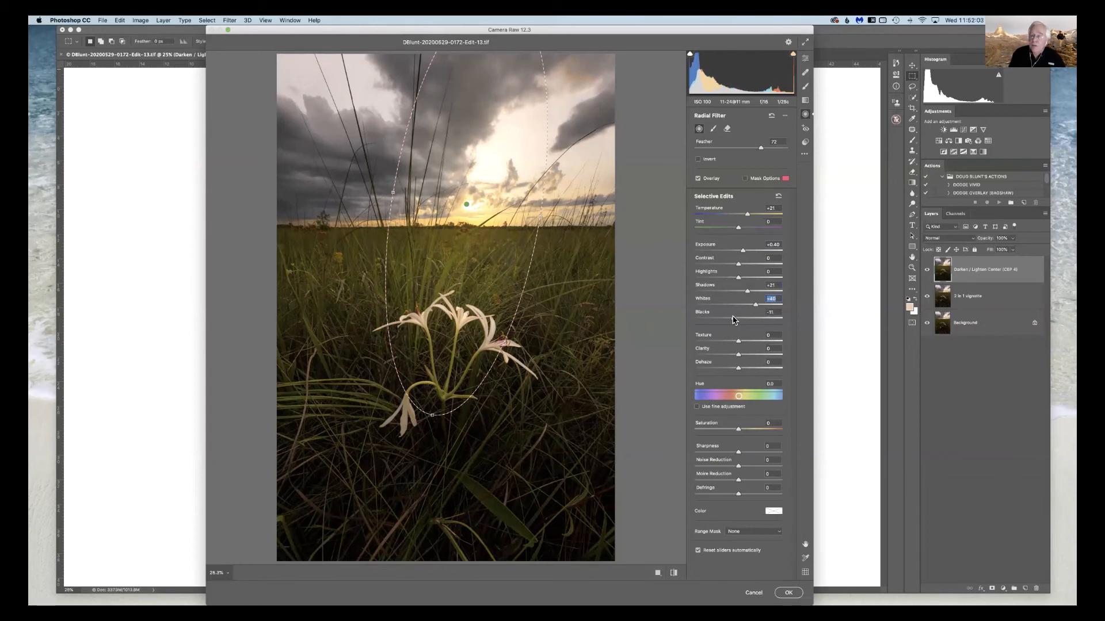
pyautogui.moveTo(733, 316); pyautogui.dragTo(734, 317)
pyautogui.press('Tab')
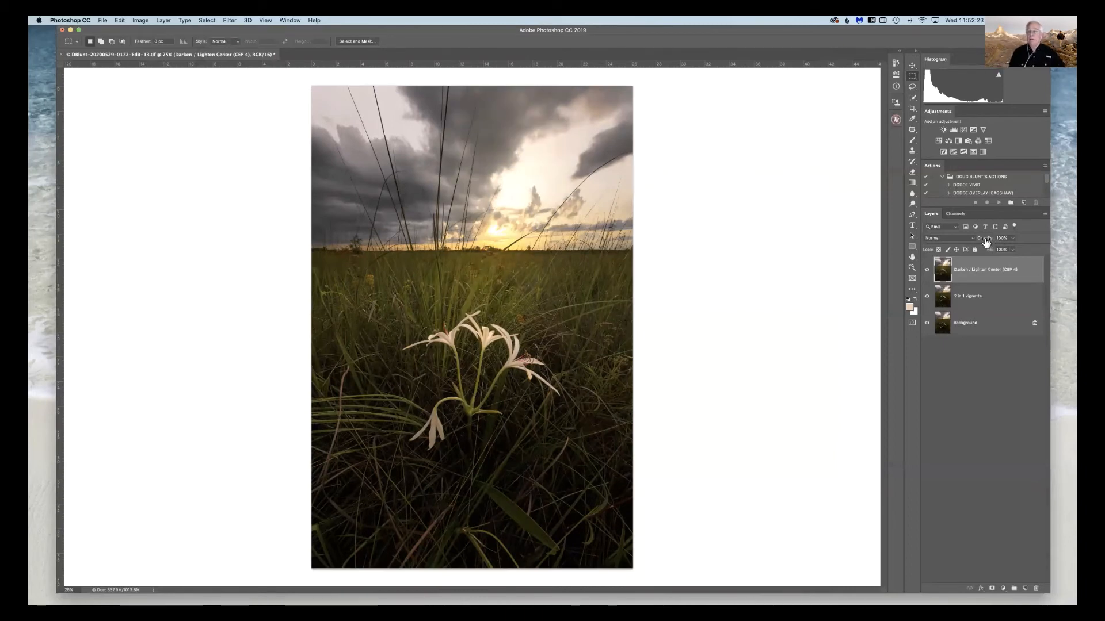
# - Reduce the Darken / Lighten Center layer's opacity to about 64% and toggle its visibility to compare before and after
pyautogui.click(986, 242)
pyautogui.moveTo(986, 242)
pyautogui.mouseDown()
pyautogui.moveTo(926, 241)
pyautogui.moveTo(991, 247)
pyautogui.moveTo(975, 248)
pyautogui.mouseUp()
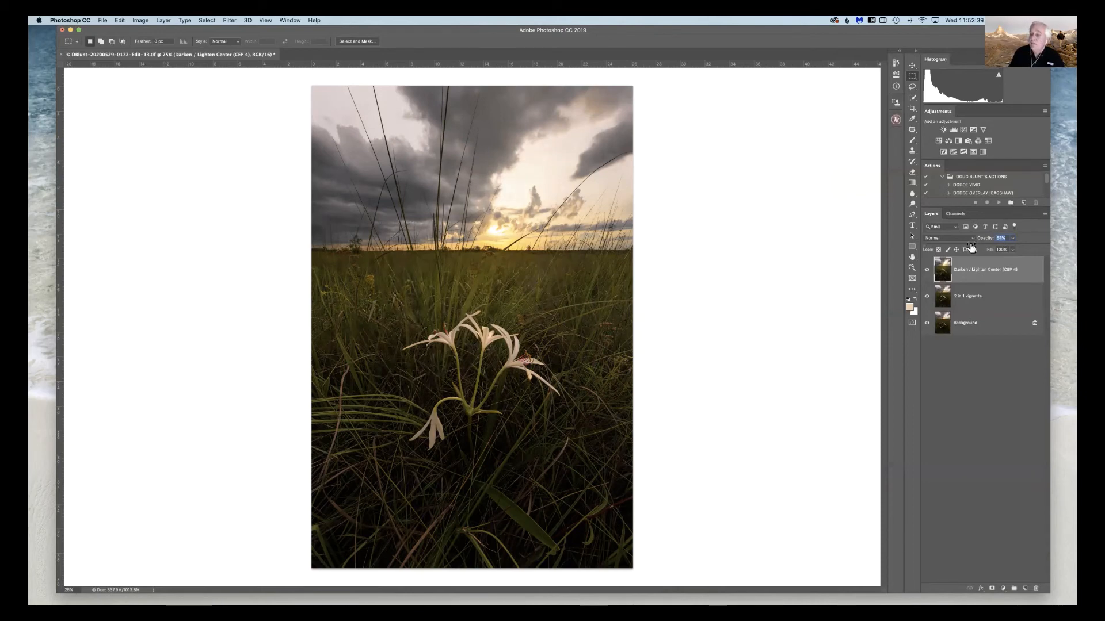
pyautogui.moveTo(971, 247); pyautogui.dragTo(972, 248)
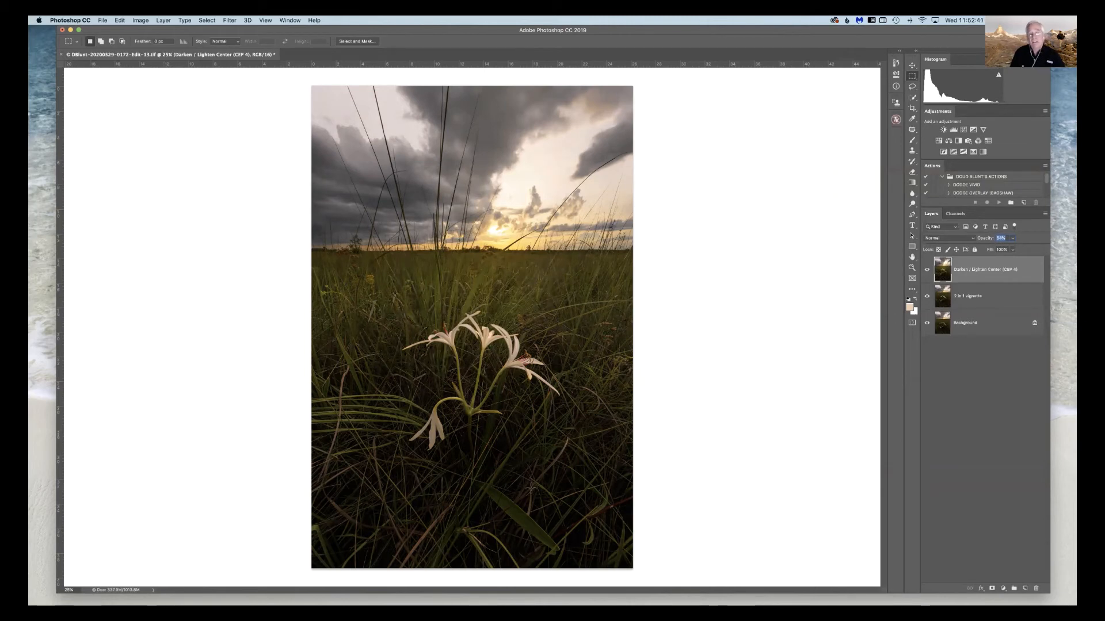
pyautogui.click(927, 271)
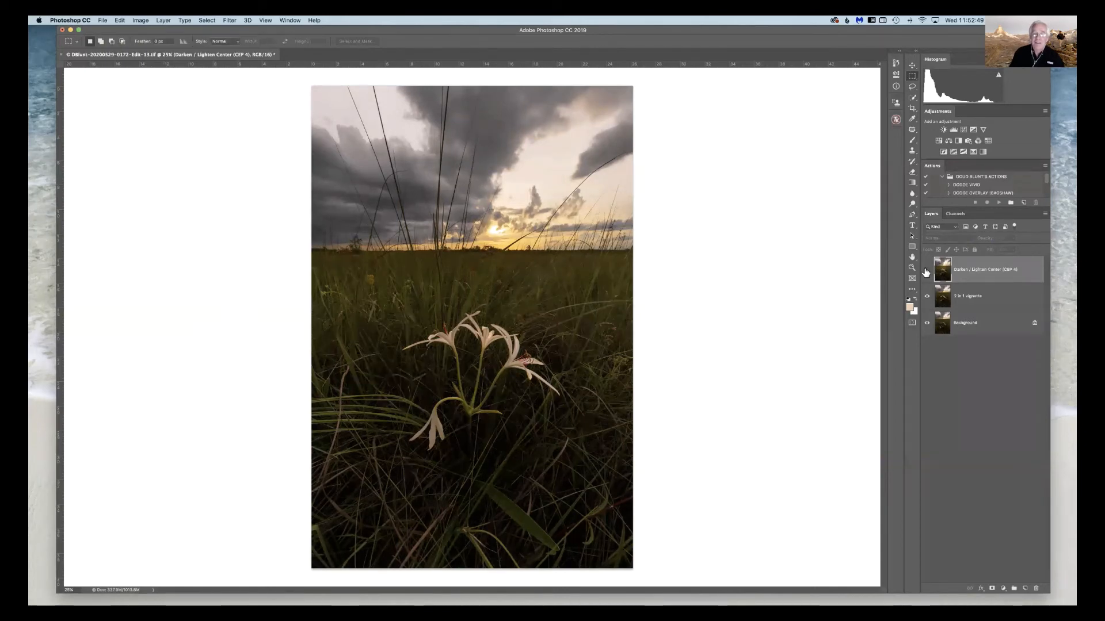
pyautogui.click(926, 270)
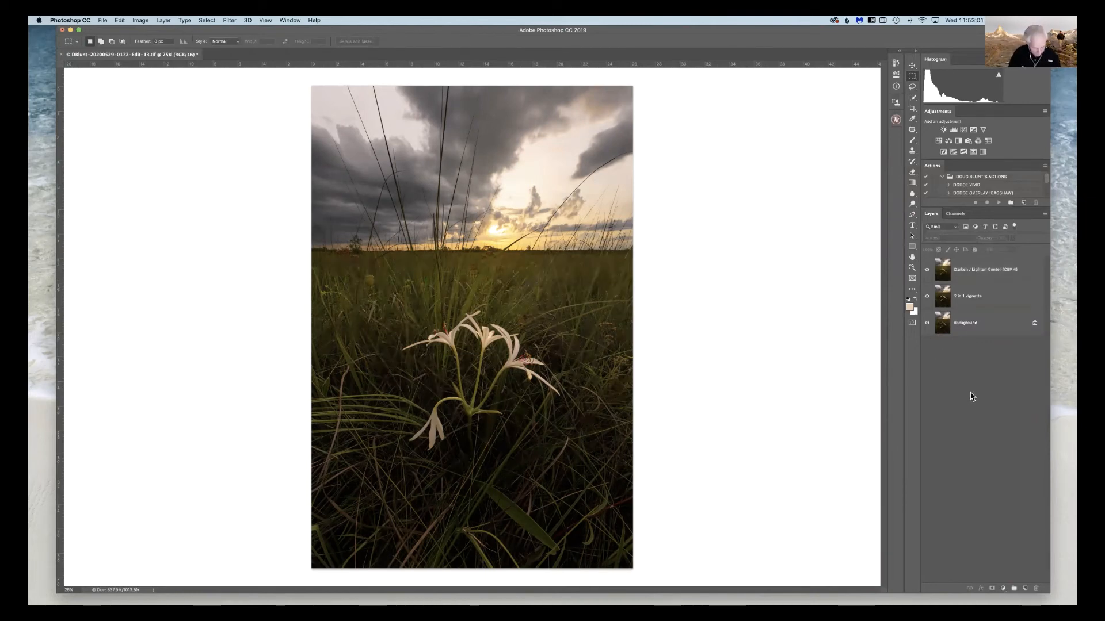
# - Try to stamp all visible layers into a new merged layer
pyautogui.press('alt+shift+super+e')
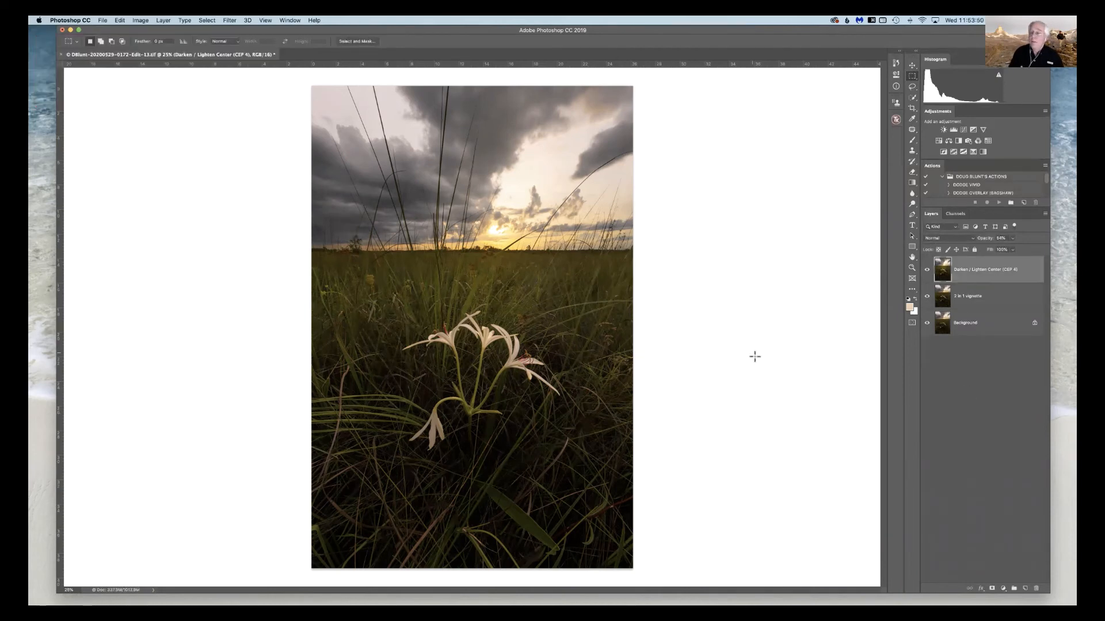
# - Add a layer mask to the Darken / Lighten Center layer and paint the sky out with a greatly enlarged black brush
pyautogui.click(992, 588)
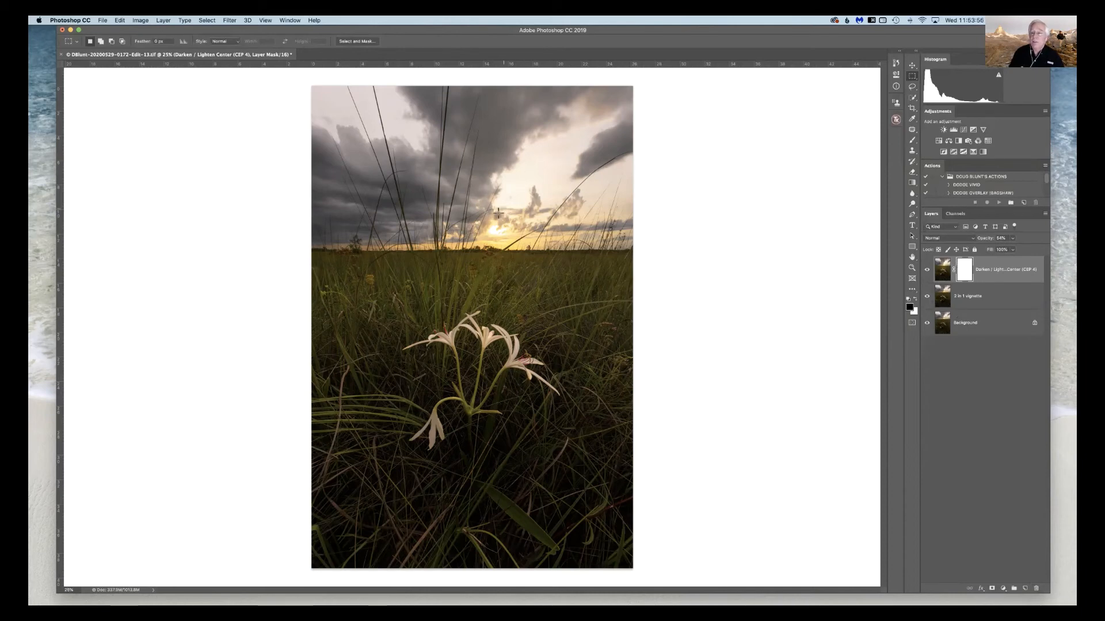
pyautogui.press('b')
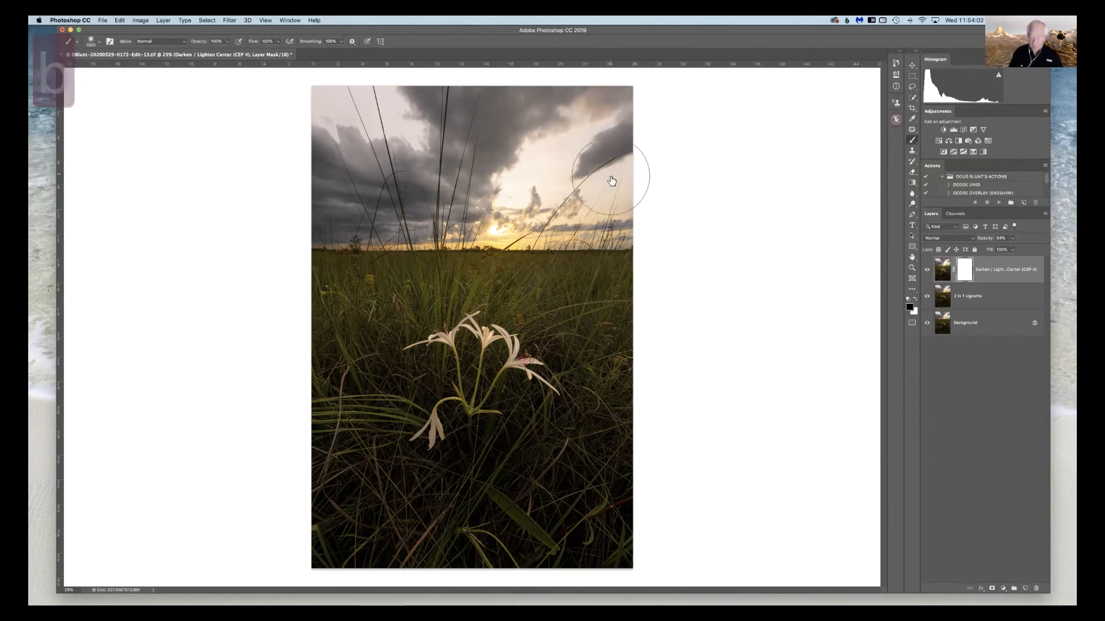
pyautogui.press(']')
pyautogui.press(']')
pyautogui.press(']')
pyautogui.press(']')
pyautogui.press(']')
pyautogui.press(']')
pyautogui.press(']')
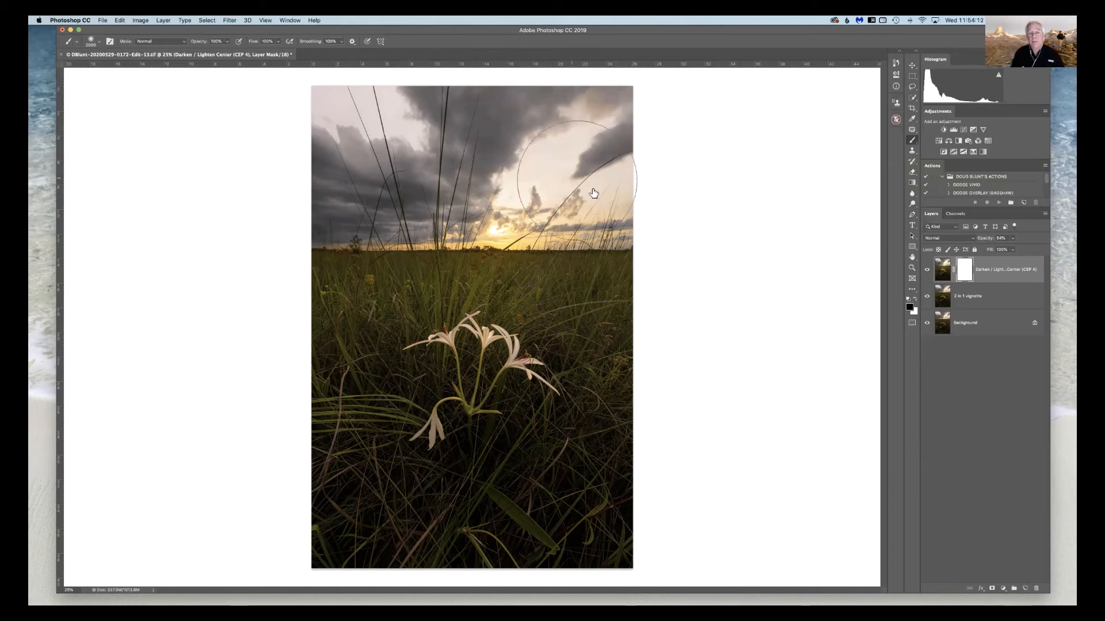
pyautogui.moveTo(608, 148); pyautogui.dragTo(609, 150)
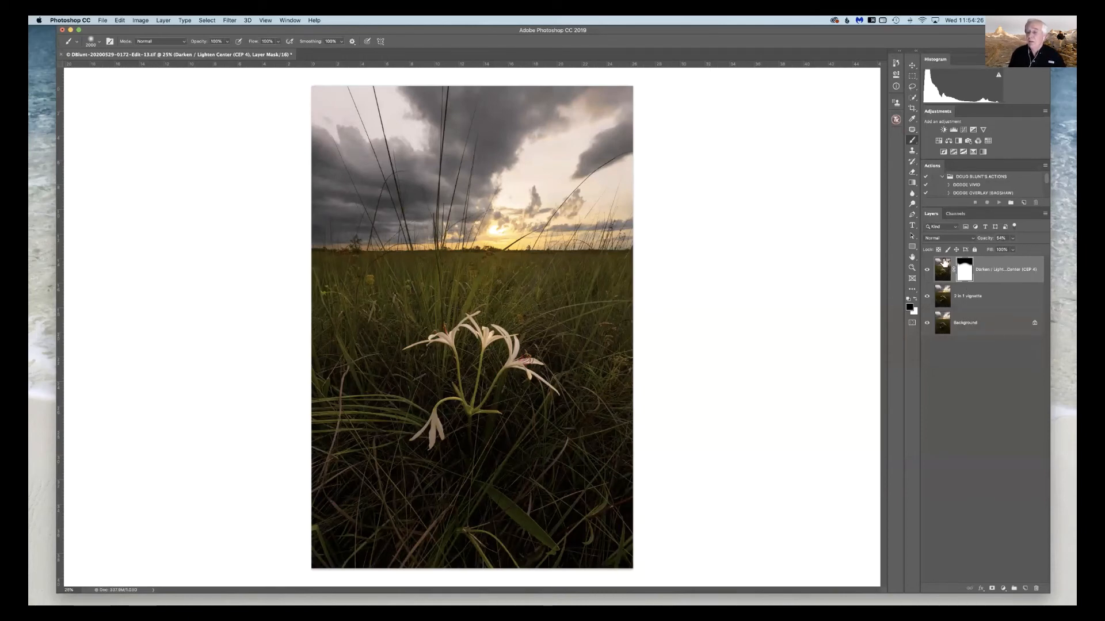
# - Stamp all visible layers into a new layer at the top of the stack and rename it "sel color"
pyautogui.press('alt+shift+super+e')
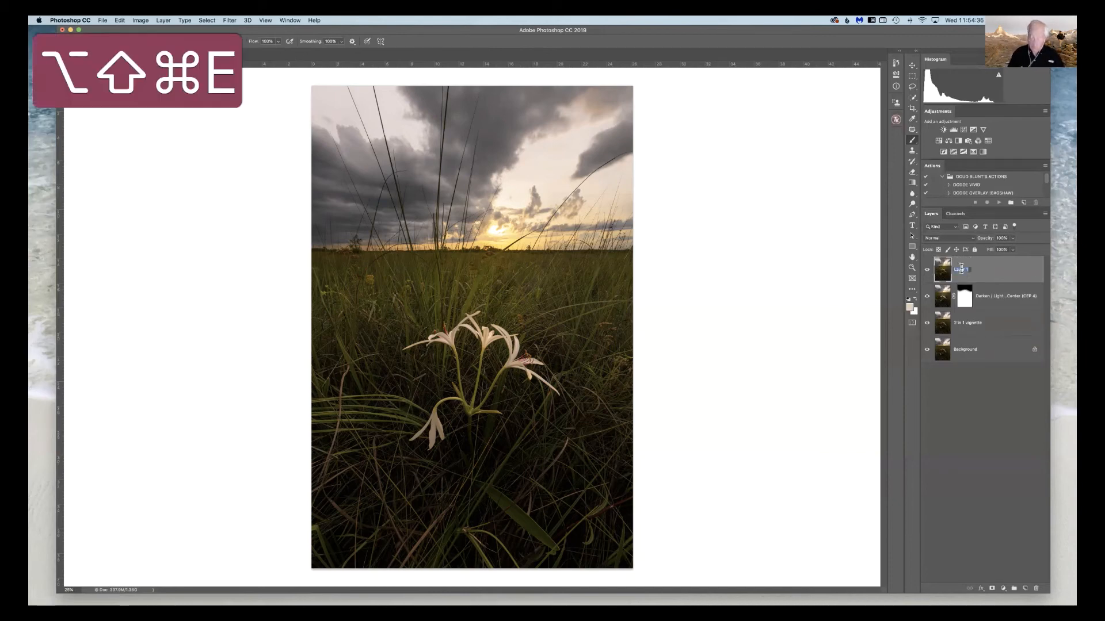
pyautogui.write('sel co')
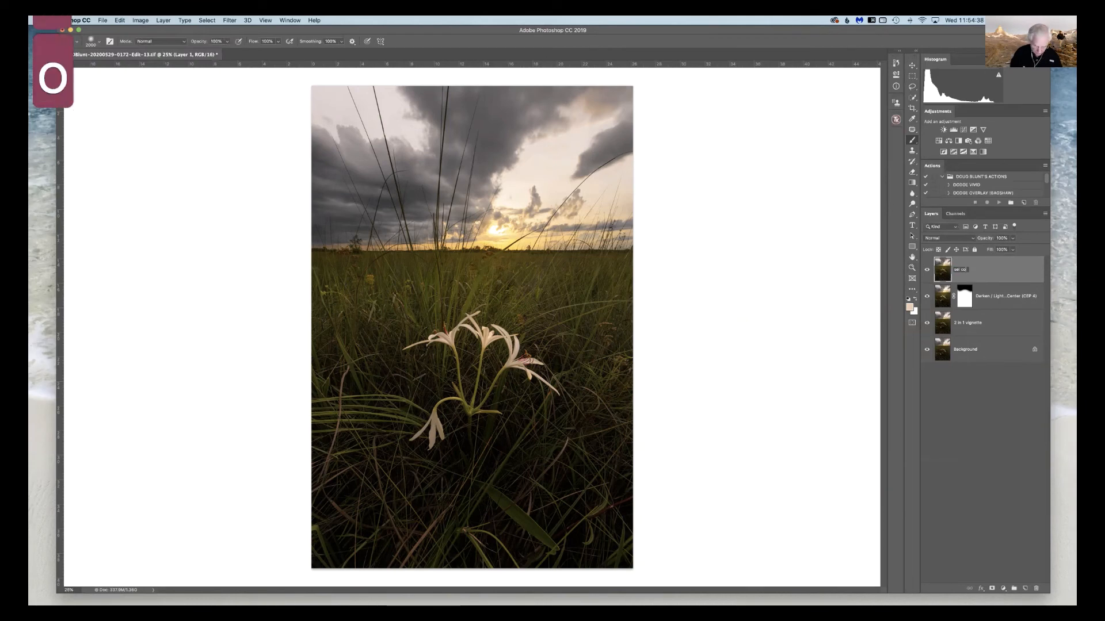
pyautogui.write('lor')
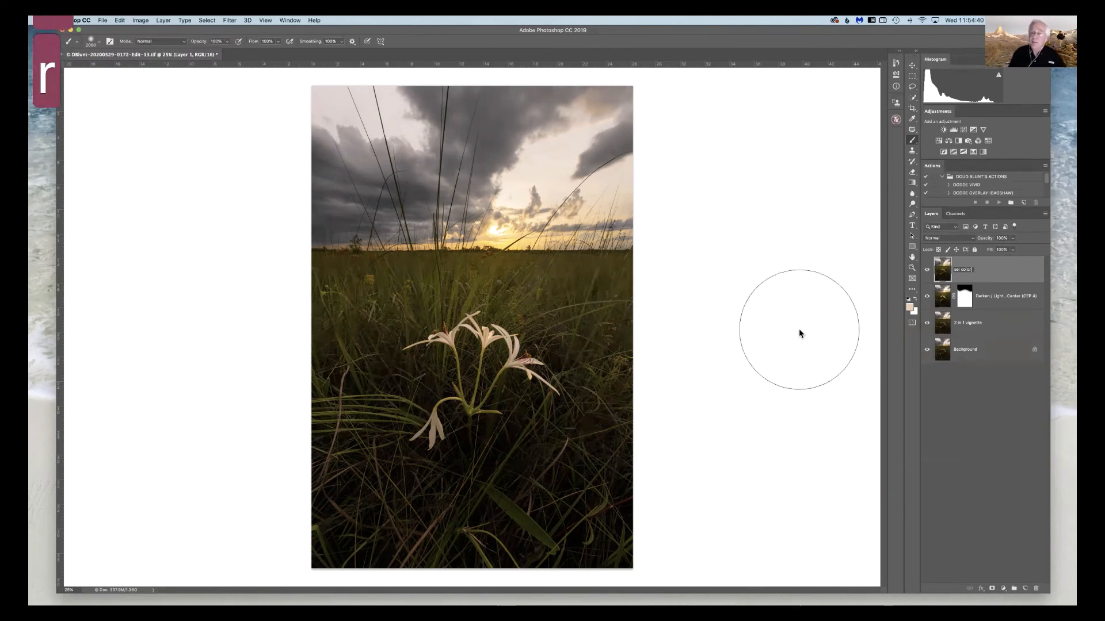
# - Apply Selective Color to the sel color layer, setting the reds to black +23% and cyan -14%
pyautogui.click(145, 21)
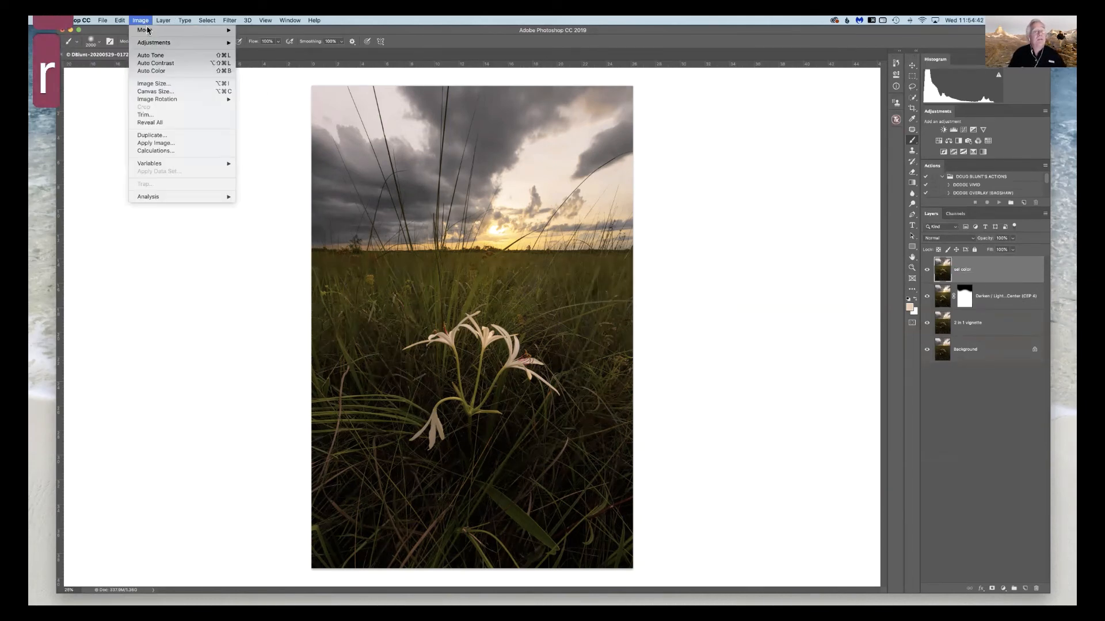
pyautogui.moveTo(151, 44)
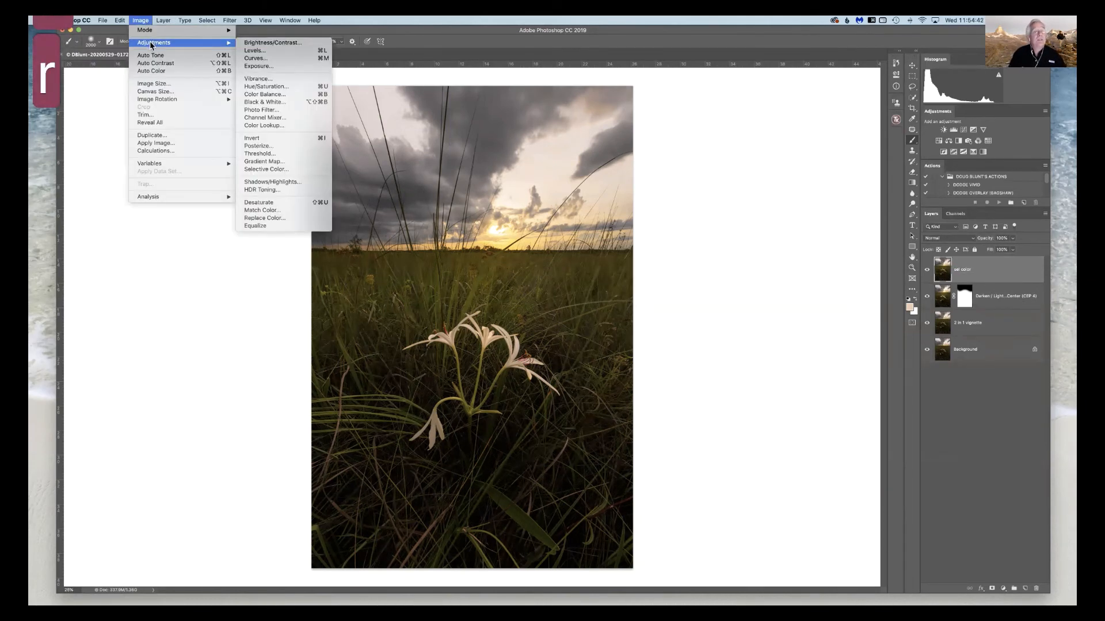
pyautogui.click(263, 170)
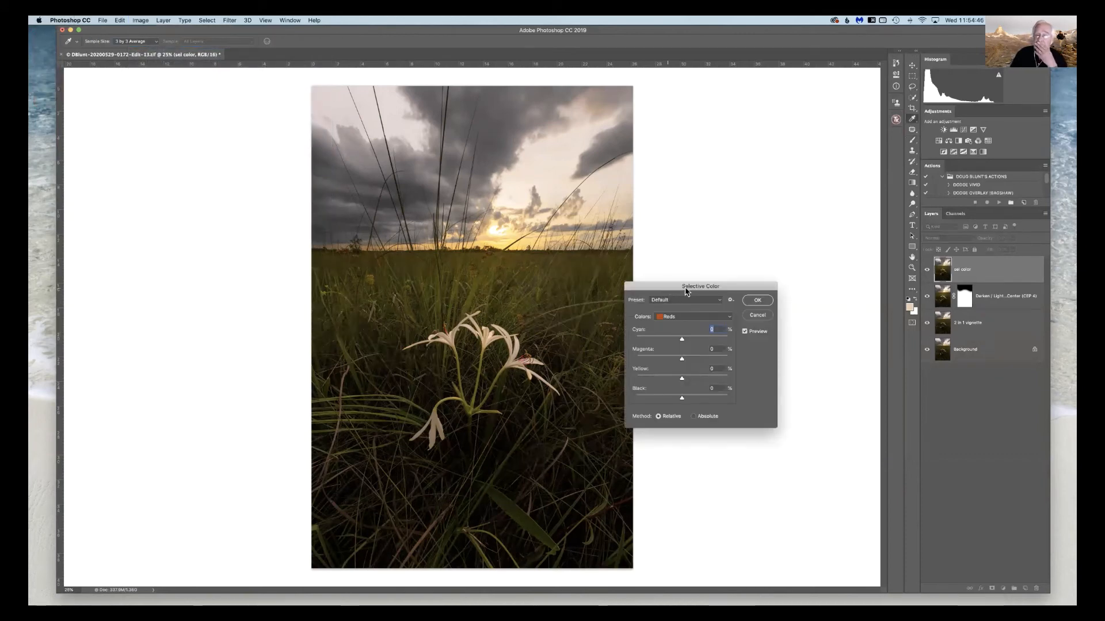
pyautogui.moveTo(666, 288); pyautogui.dragTo(693, 289)
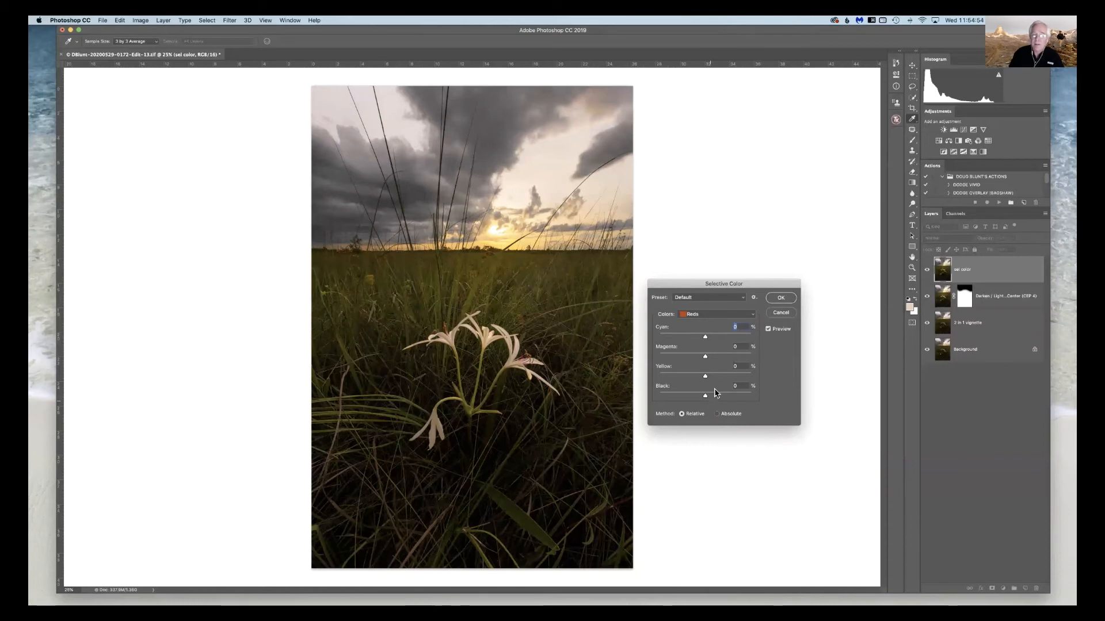
pyautogui.moveTo(705, 395); pyautogui.dragTo(795, 408)
pyautogui.moveTo(756, 429); pyautogui.dragTo(719, 426)
pyautogui.moveTo(705, 395); pyautogui.dragTo(705, 396)
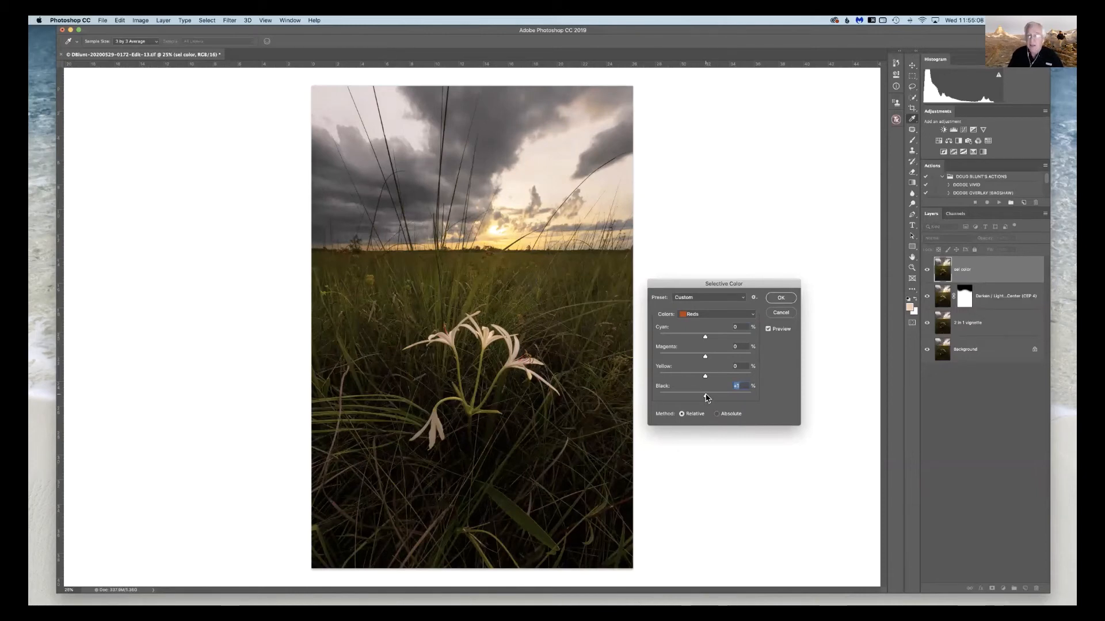
pyautogui.moveTo(708, 397); pyautogui.dragTo(717, 399)
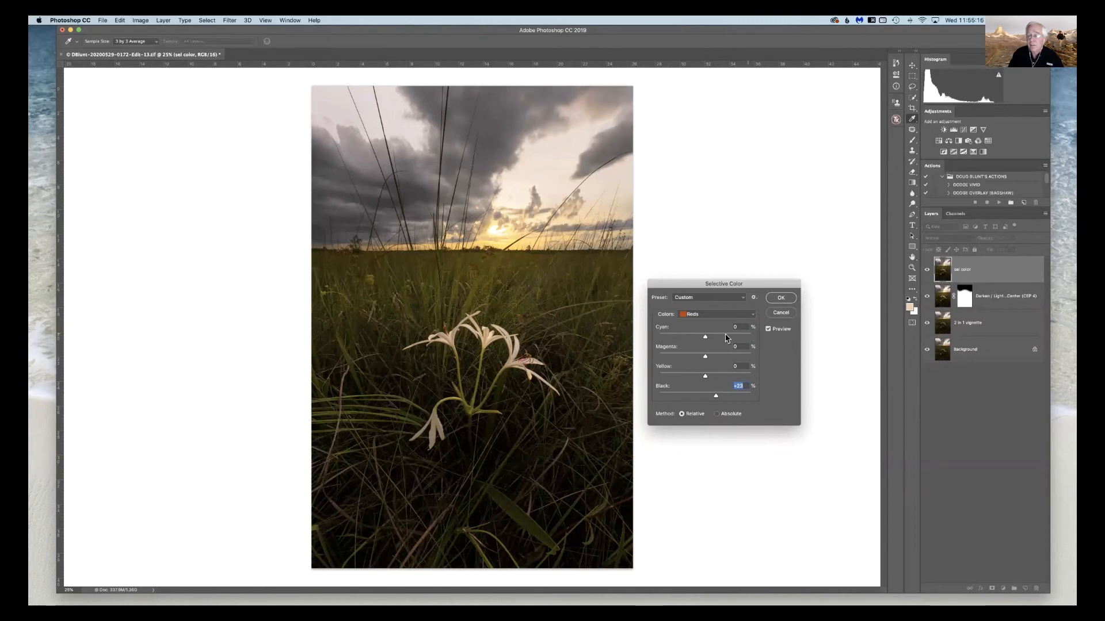
pyautogui.moveTo(706, 338); pyautogui.dragTo(700, 339)
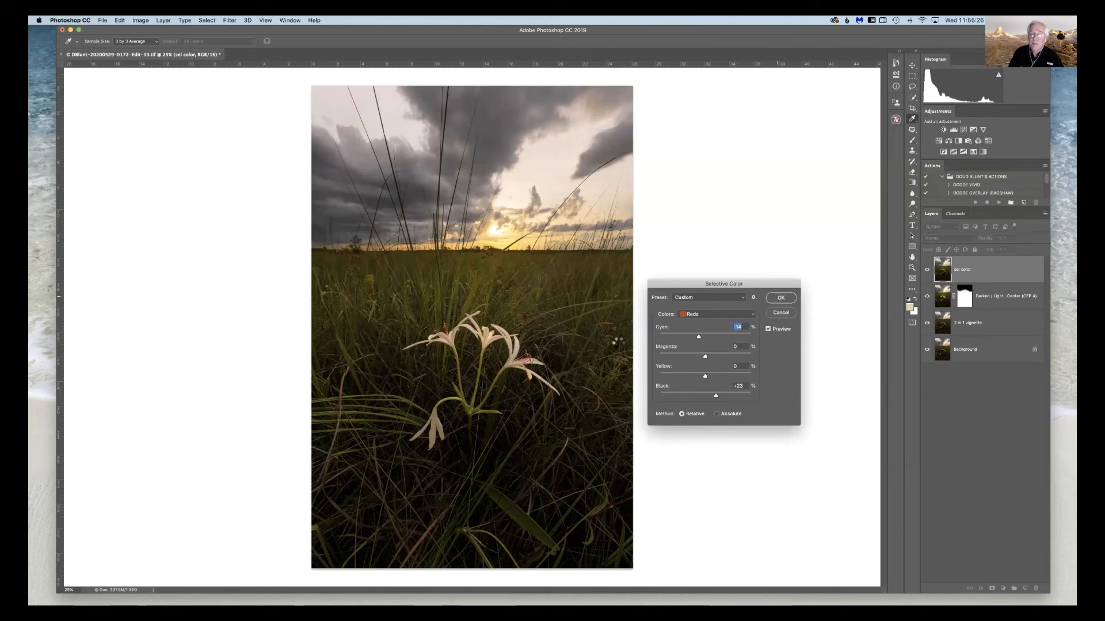
pyautogui.press('Return')
pyautogui.press('b')
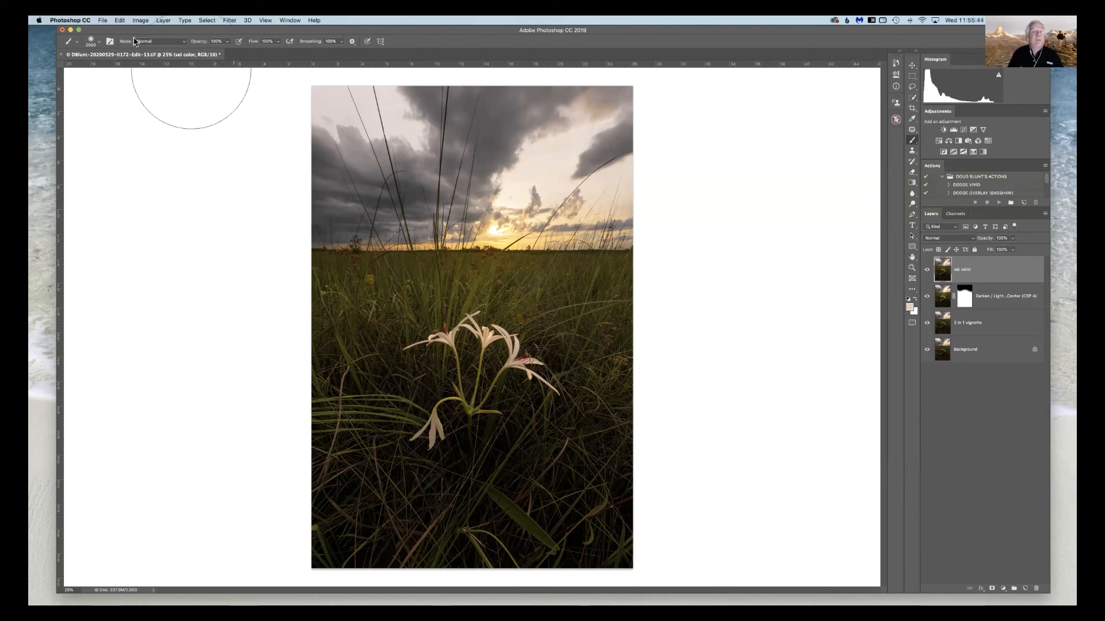
# - Start Selective Color again, reduce yellow in the whites to about -27%, and toggle the preview to compare
pyautogui.click(141, 21)
pyautogui.moveTo(149, 43)
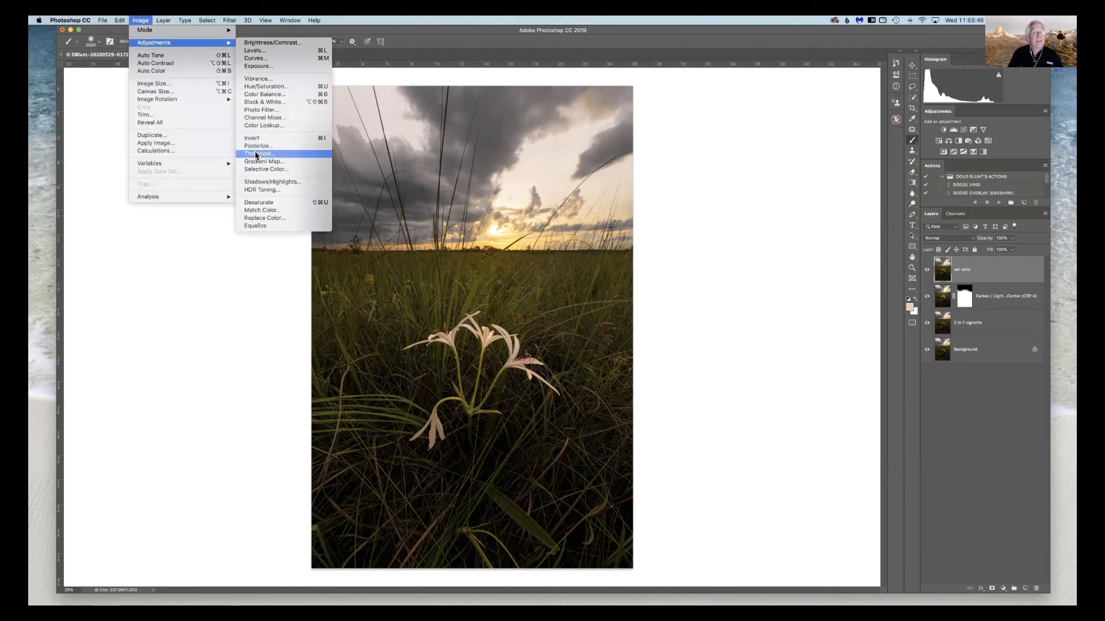
pyautogui.click(264, 169)
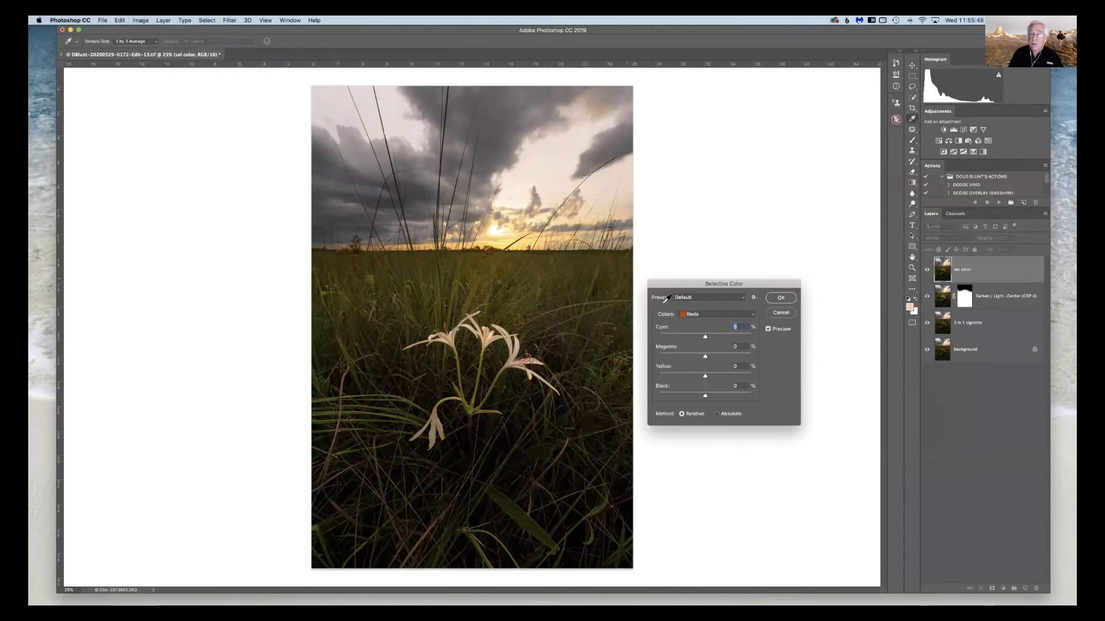
pyautogui.click(714, 321)
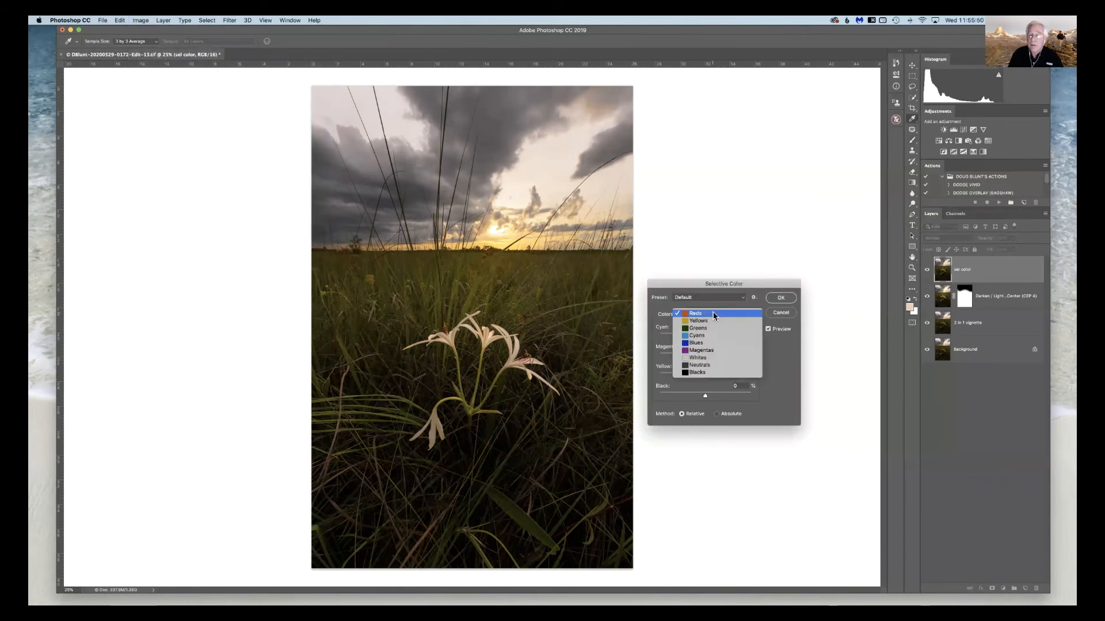
pyautogui.click(699, 358)
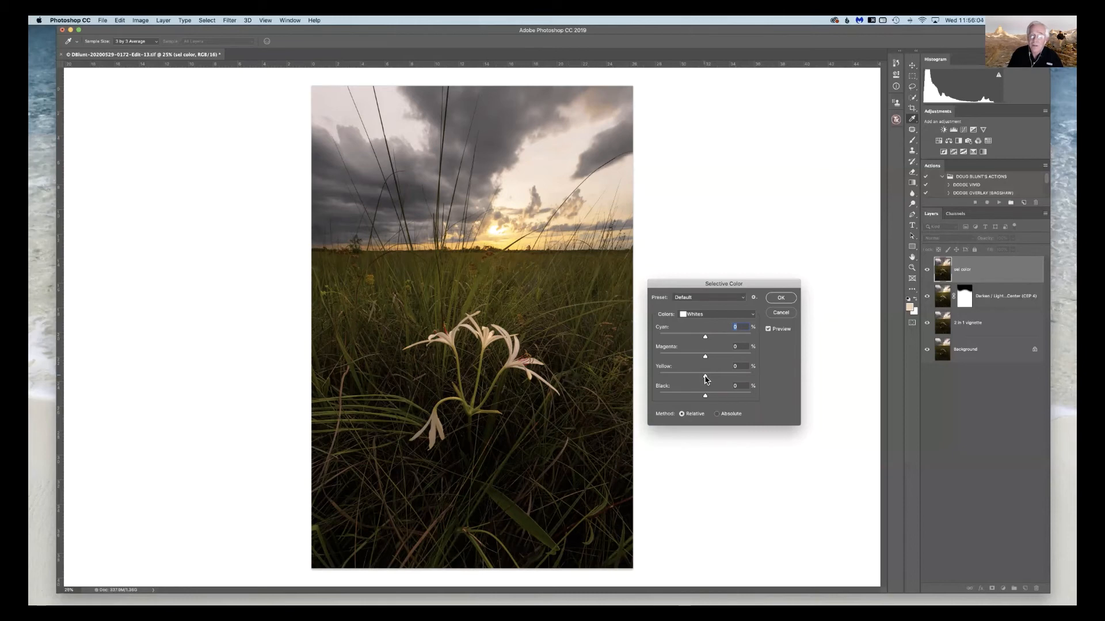
pyautogui.moveTo(705, 376); pyautogui.dragTo(693, 379)
pyautogui.click(769, 329)
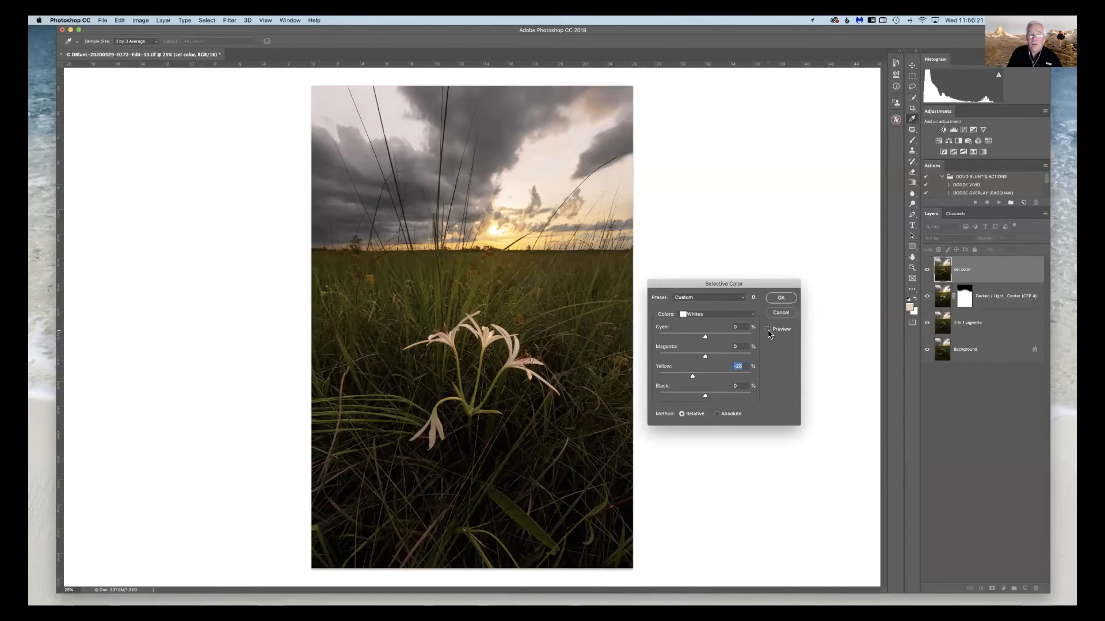
pyautogui.click(769, 329)
# - Switch Selective Color to the blacks and lower their yellow very slightly
pyautogui.click(719, 316)
pyautogui.click(709, 329)
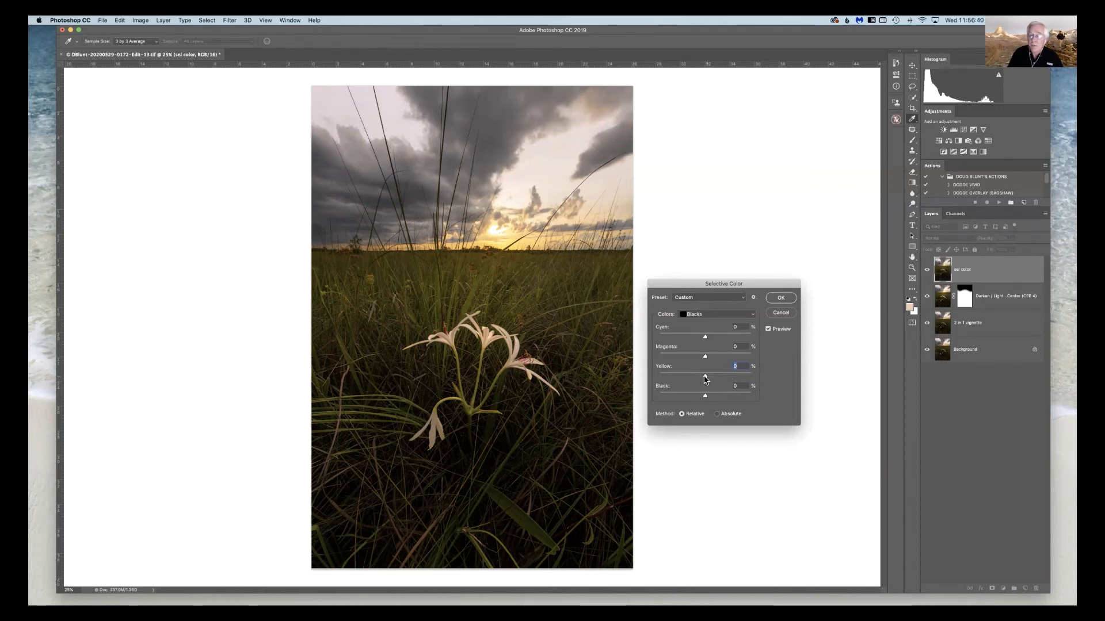
pyautogui.moveTo(705, 379); pyautogui.dragTo(705, 379)
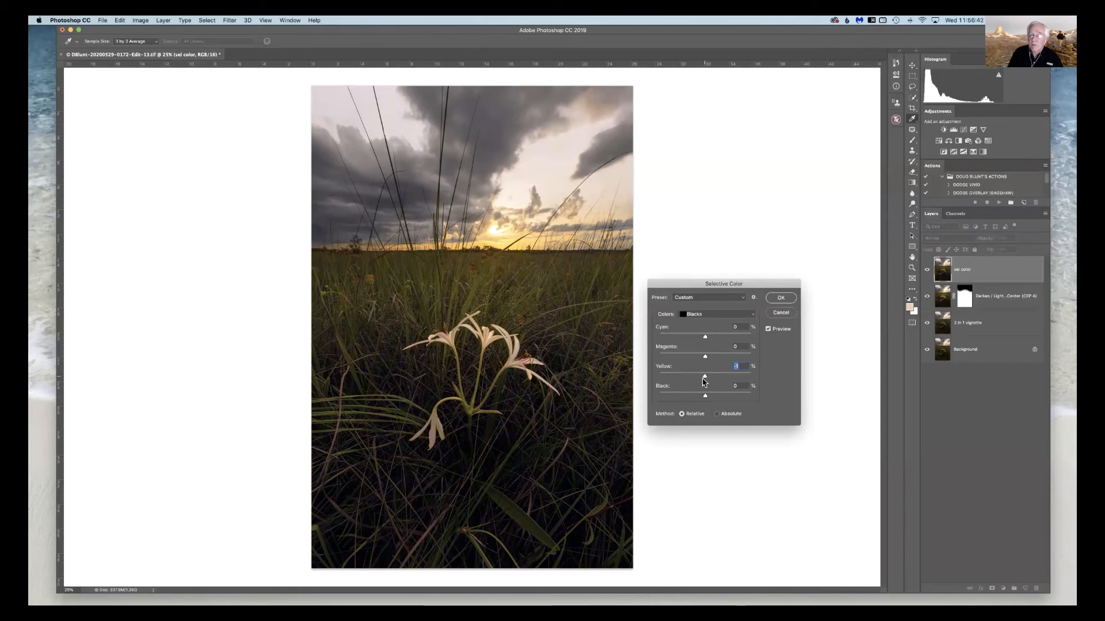
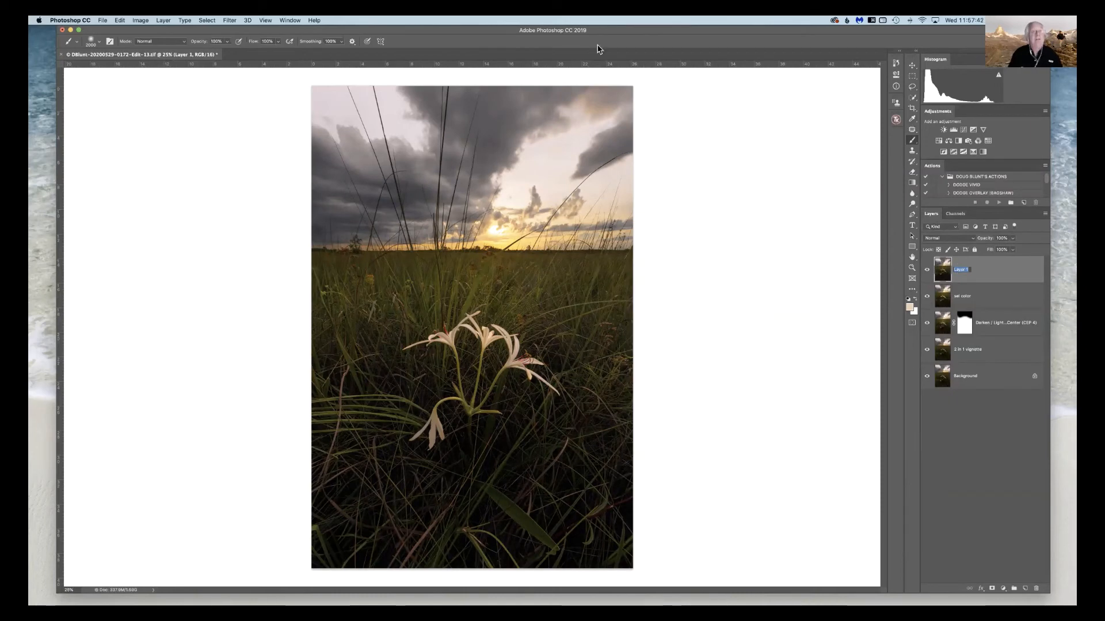
# - Start Color Balance on the new merged layer, shift the midtones slightly toward blue and cyan, and set the shadows to +1 blue
pyautogui.click(140, 22)
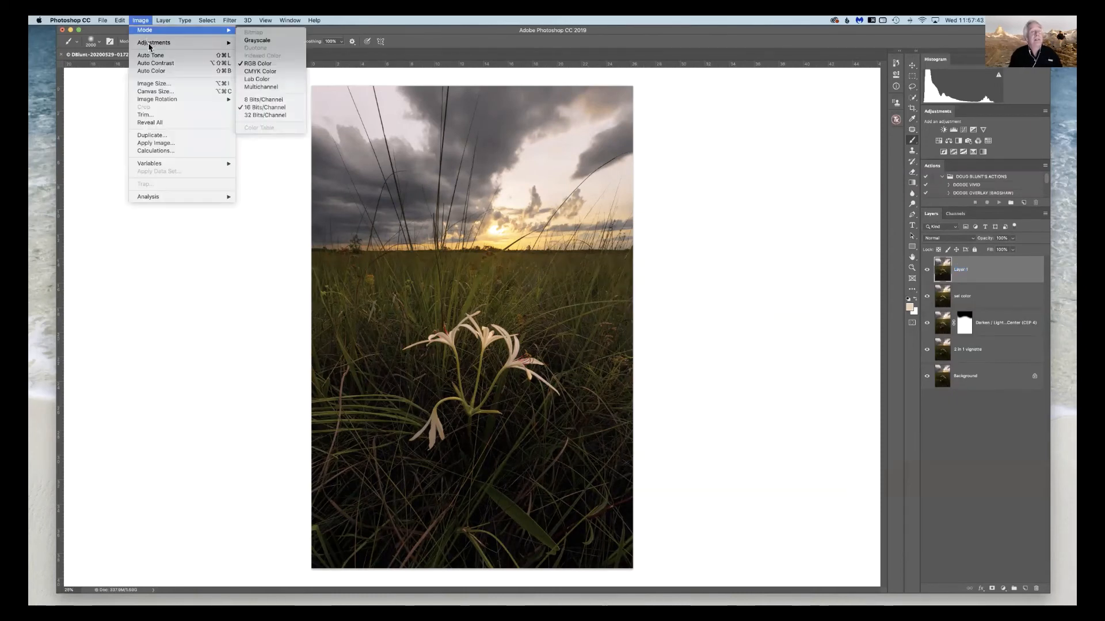
pyautogui.moveTo(154, 42)
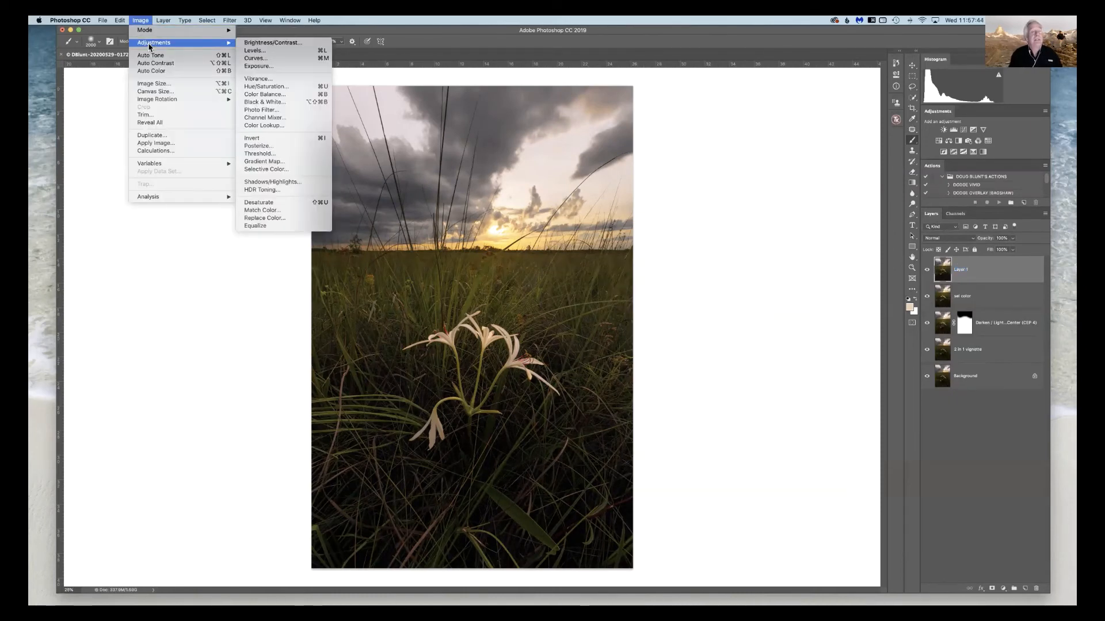
pyautogui.click(265, 94)
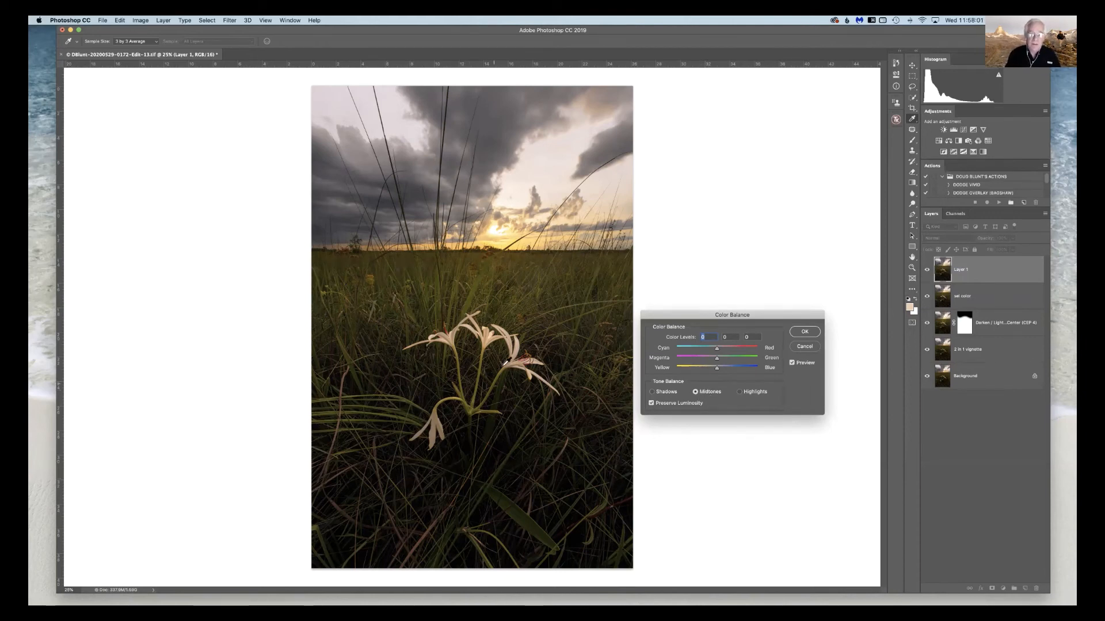
pyautogui.click(717, 368)
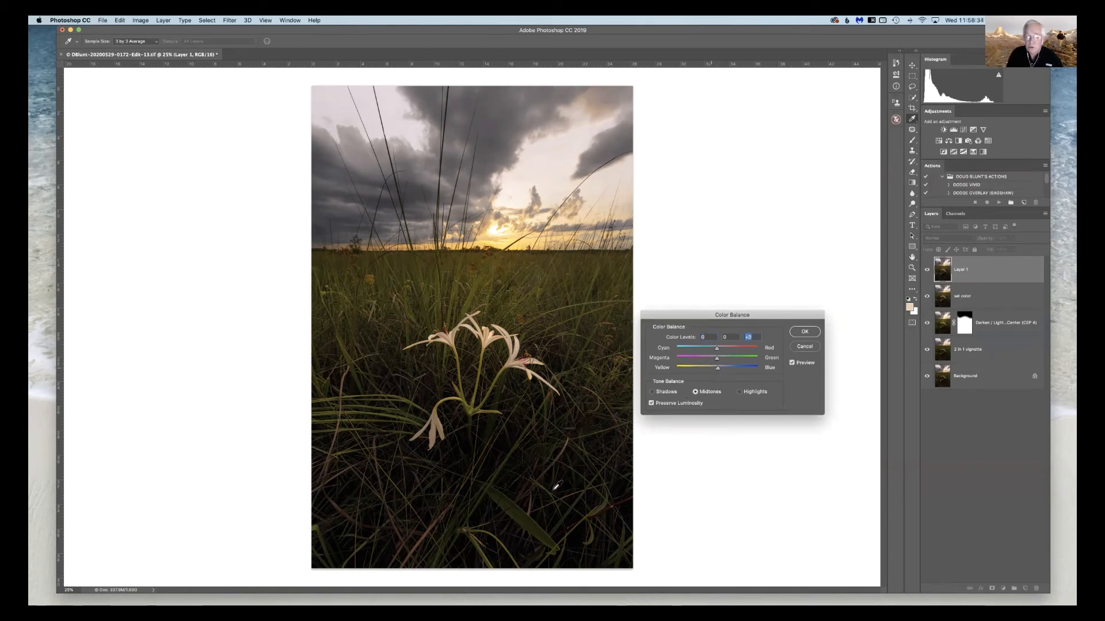
pyautogui.click(717, 351)
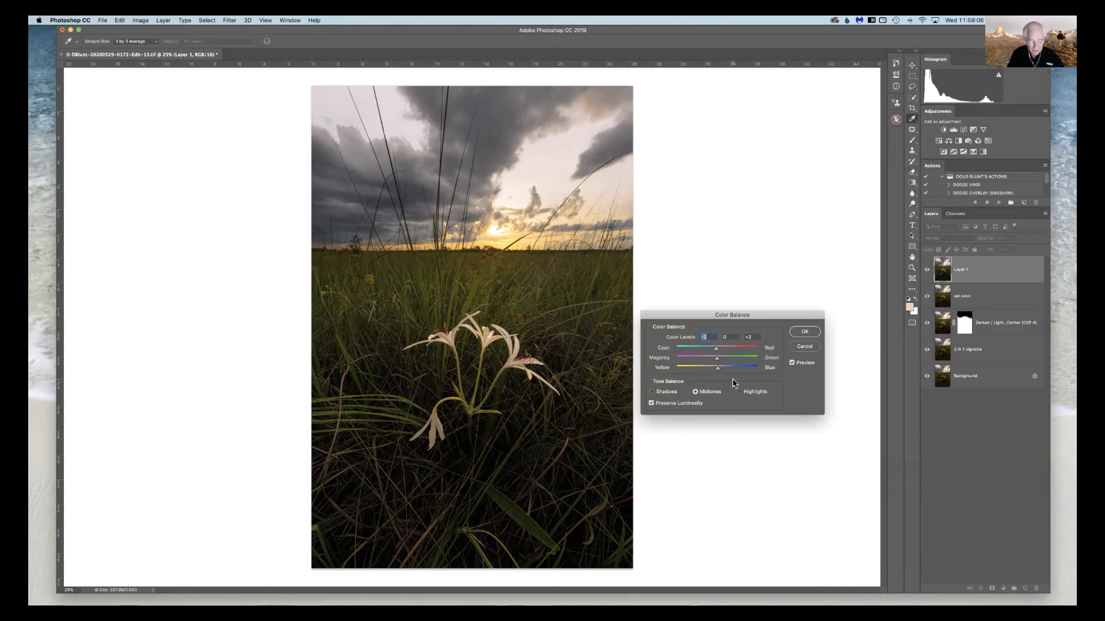
pyautogui.click(652, 393)
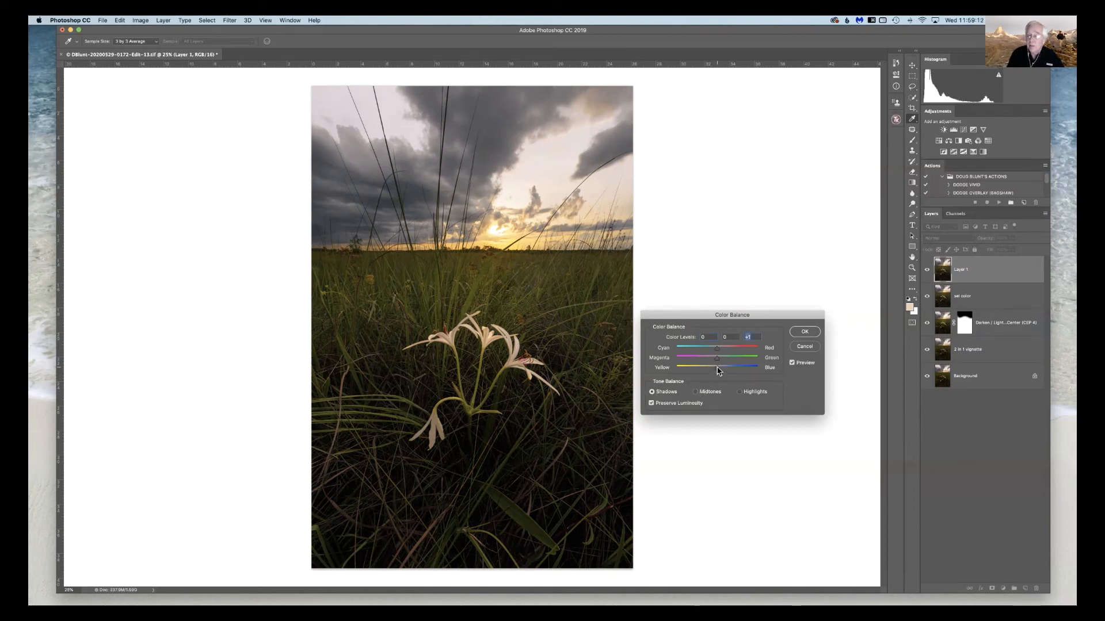
pyautogui.click(717, 349)
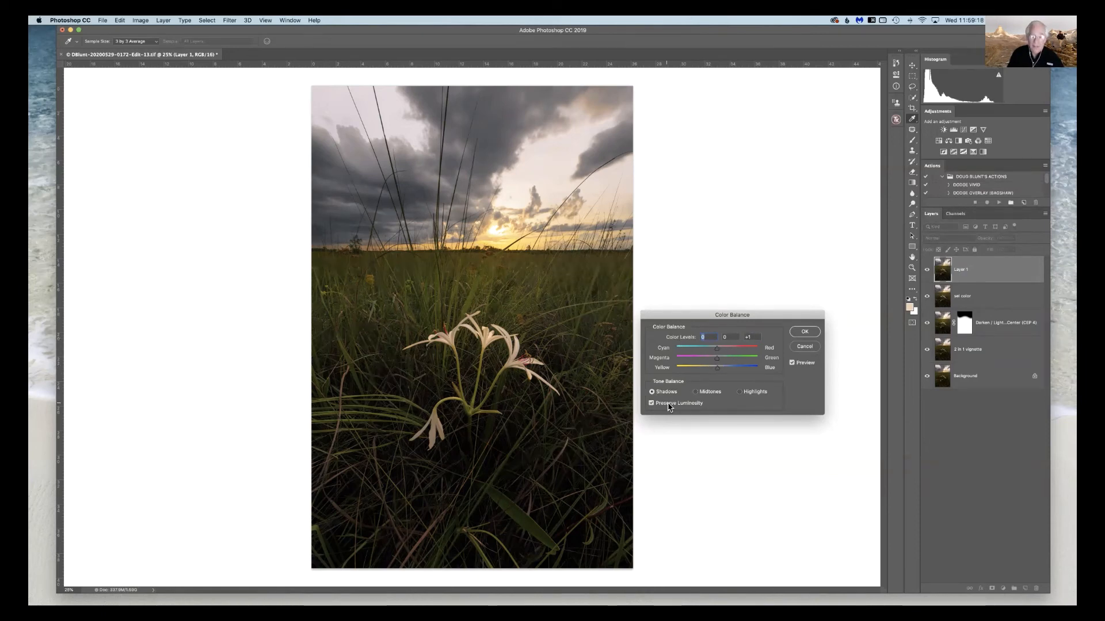
# - Set the Color Balance highlights to +3 red and -3 blue, and toggle the preview to compare
pyautogui.click(739, 392)
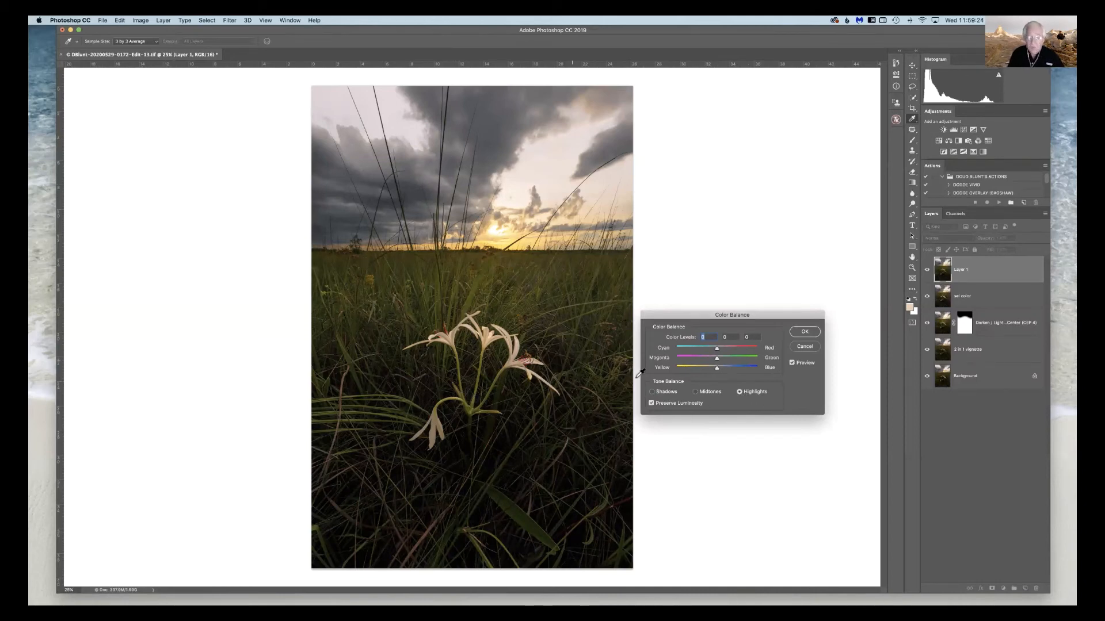
pyautogui.click(717, 371)
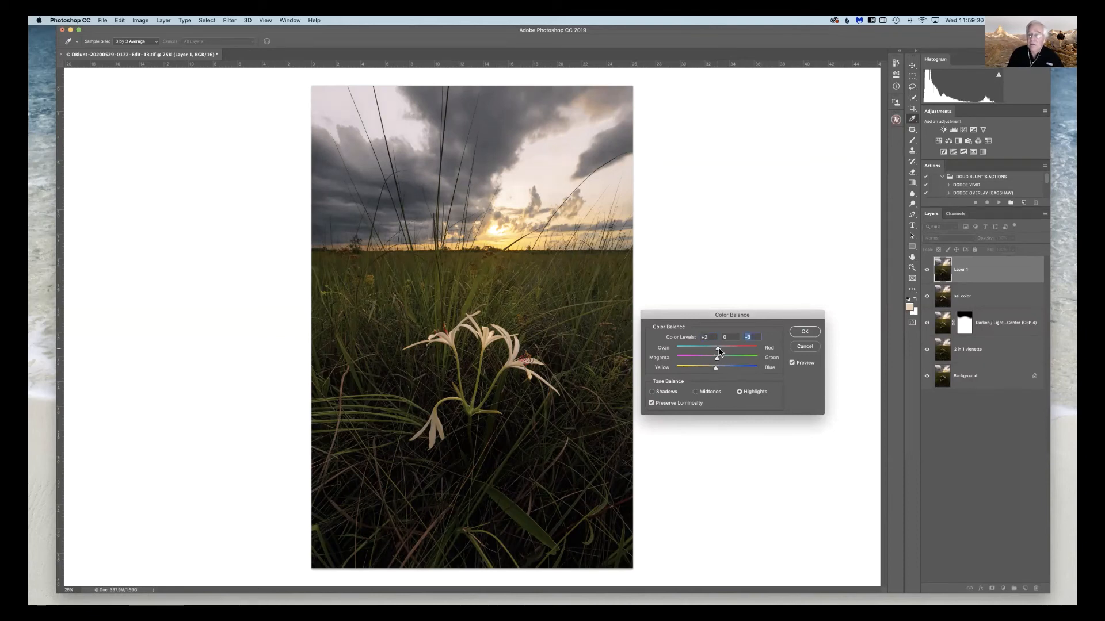
pyautogui.moveTo(719, 351); pyautogui.dragTo(720, 351)
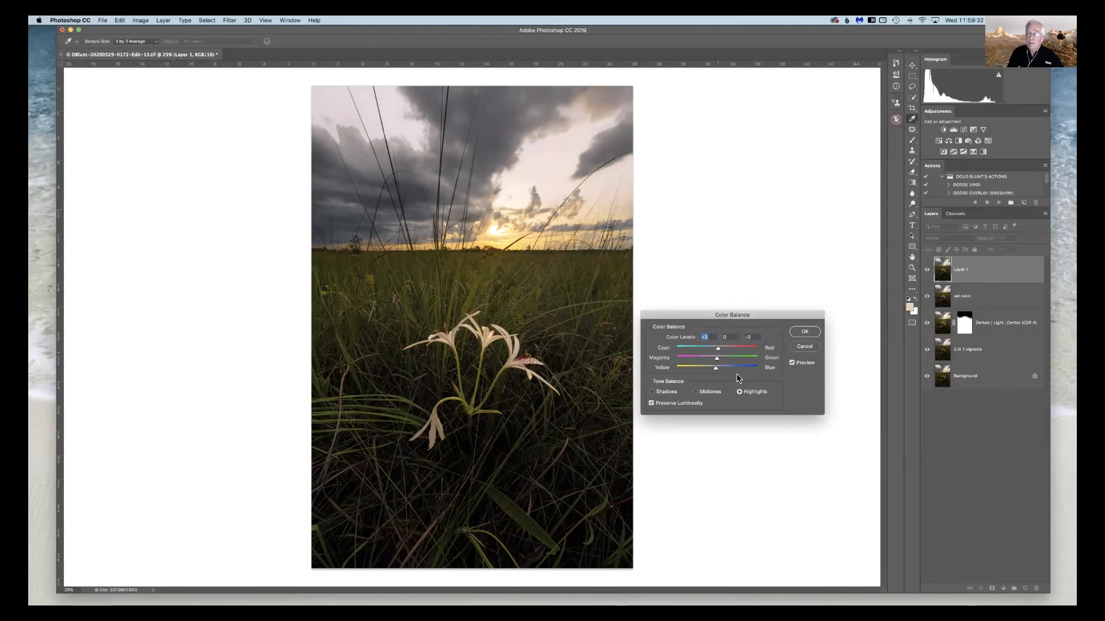
pyautogui.click(791, 363)
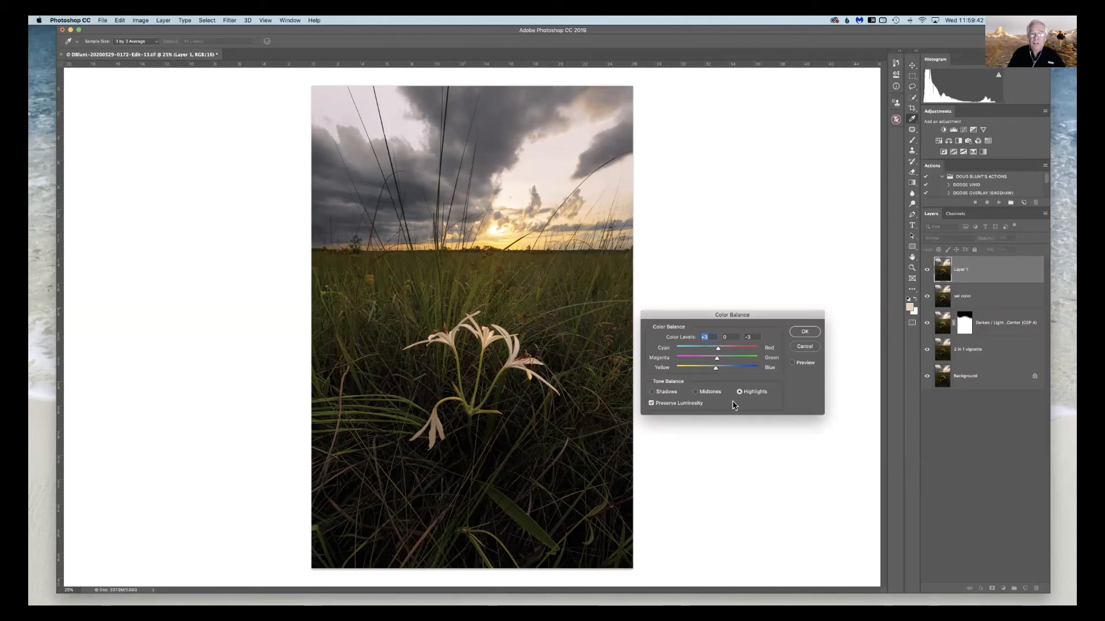
pyautogui.click(792, 363)
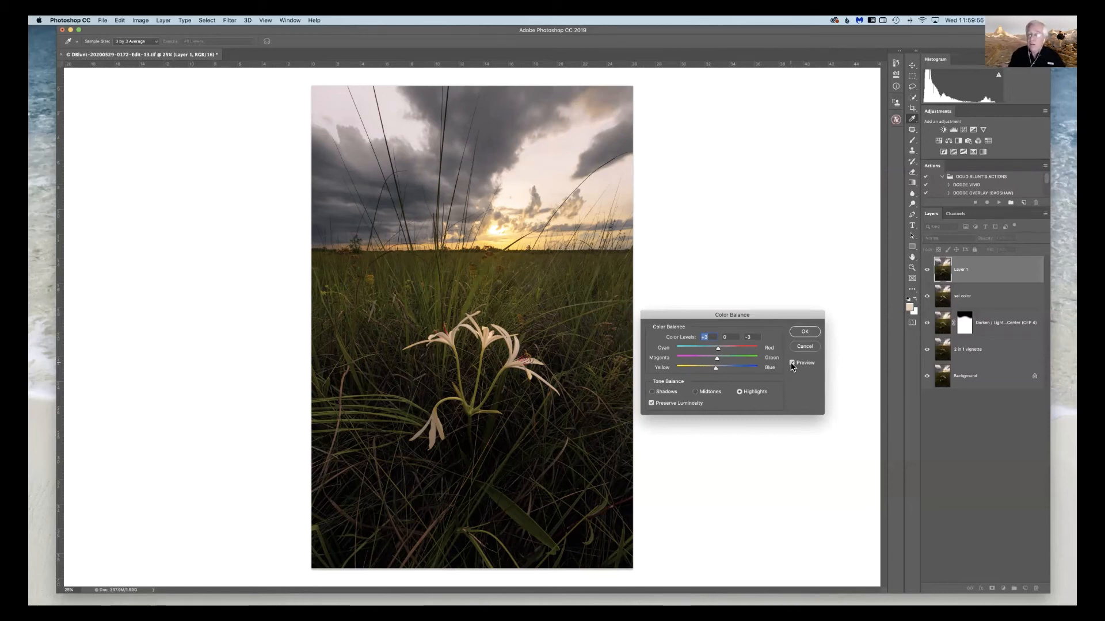
# - Apply the Color Balance adjustment and rename its layer "color balance"
pyautogui.click(805, 332)
pyautogui.press('Return')
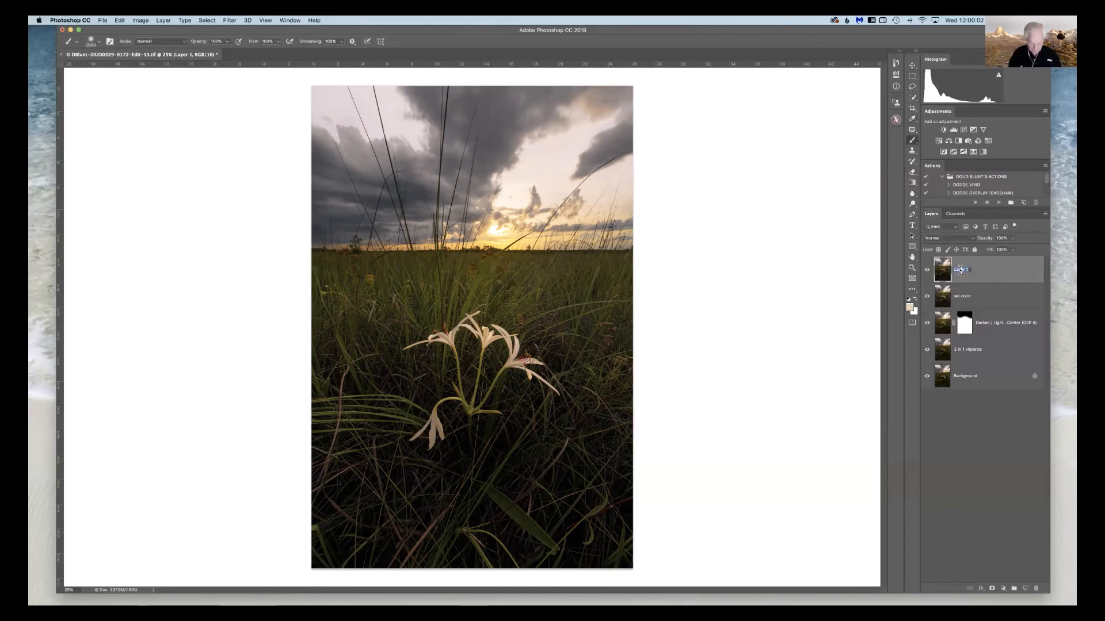
pyautogui.write('cool')
pyautogui.press('BackSpace')
pyautogui.press('BackSpace')
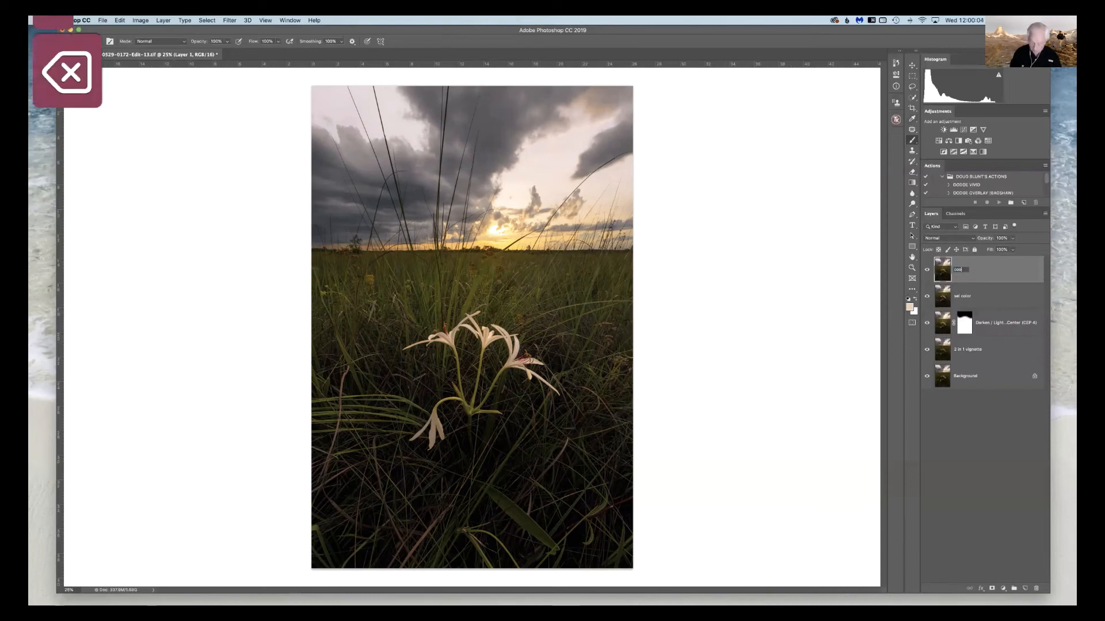
pyautogui.write('lor ')
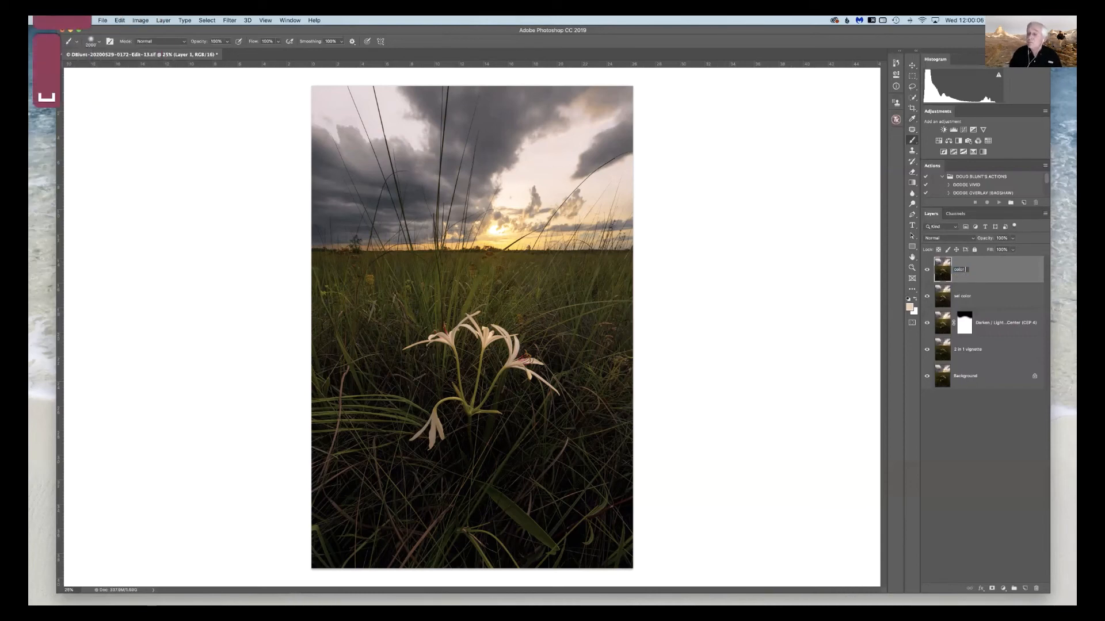
pyautogui.write('balance')
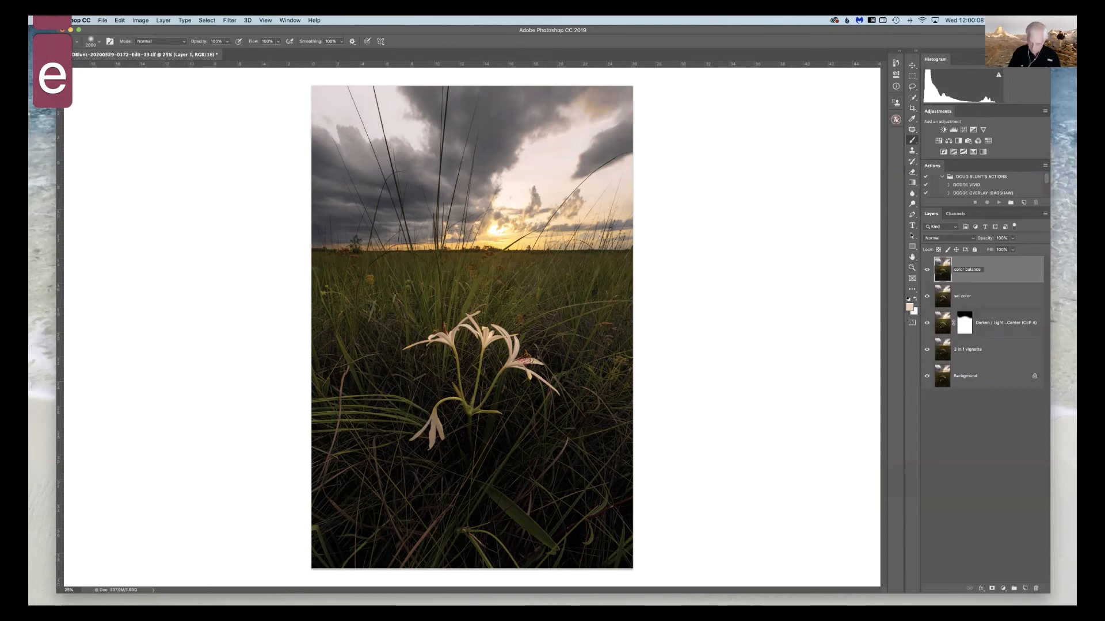
pyautogui.press('Return')
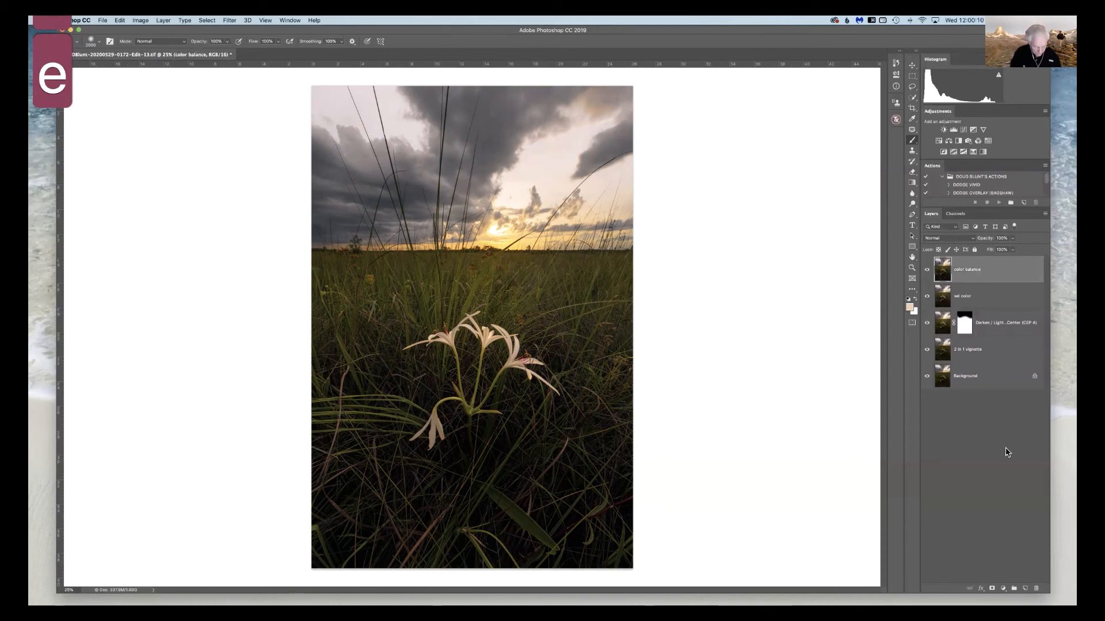
# - Stamp all visible layers into a new top layer and name it "clouds"
pyautogui.press('alt+shift+super+e')
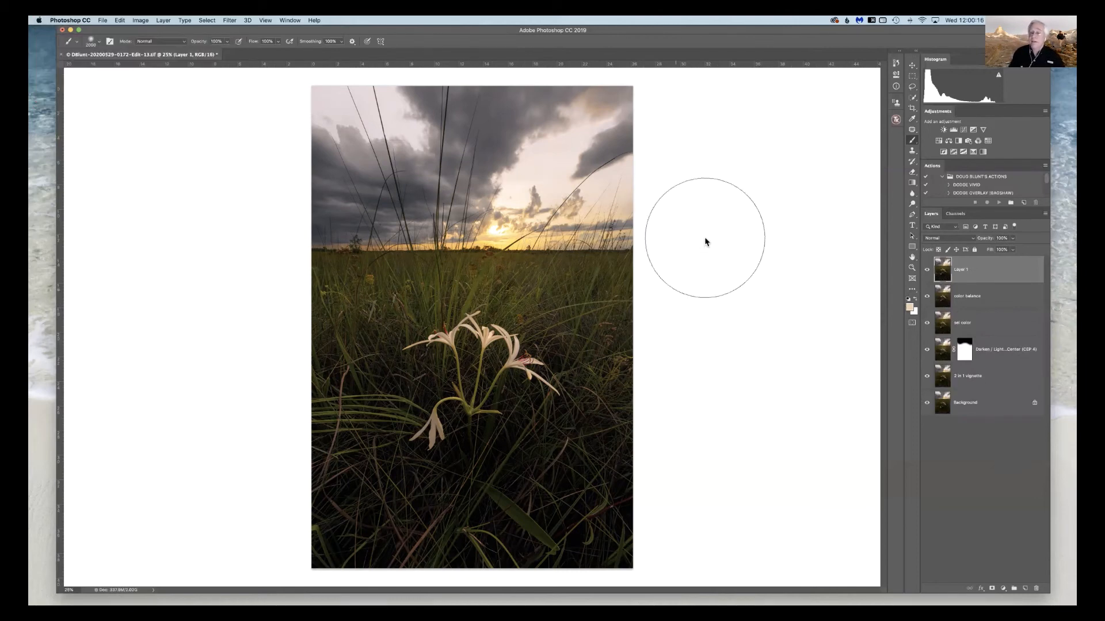
pyautogui.doubleClick(959, 269)
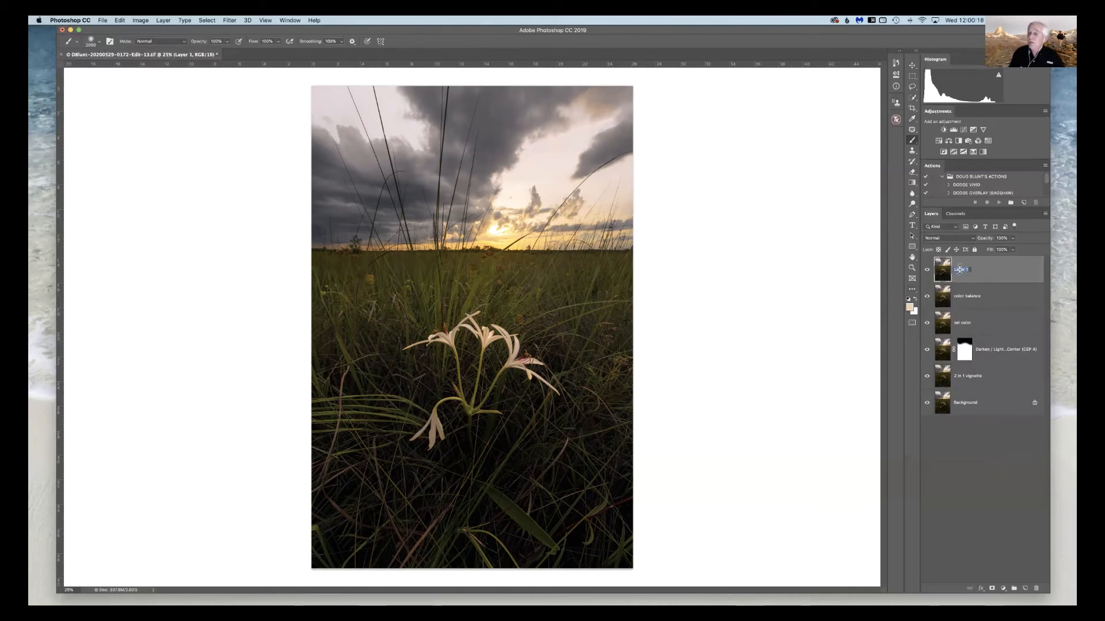
pyautogui.write('clou')
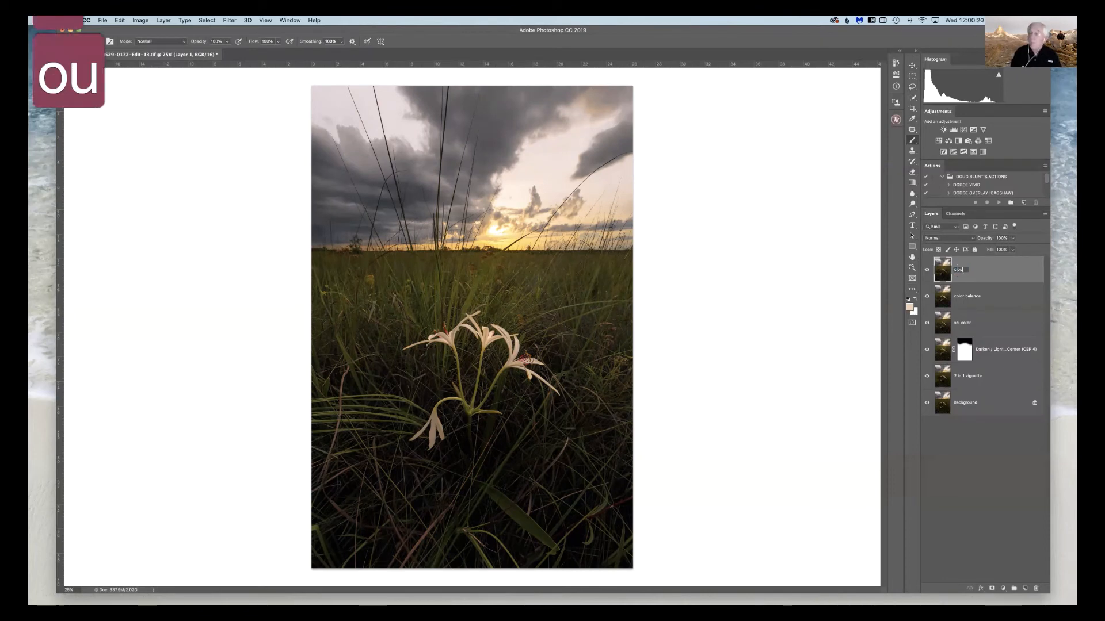
pyautogui.write('dss')
pyautogui.press('BackSpace')
pyautogui.press('BackSpace')
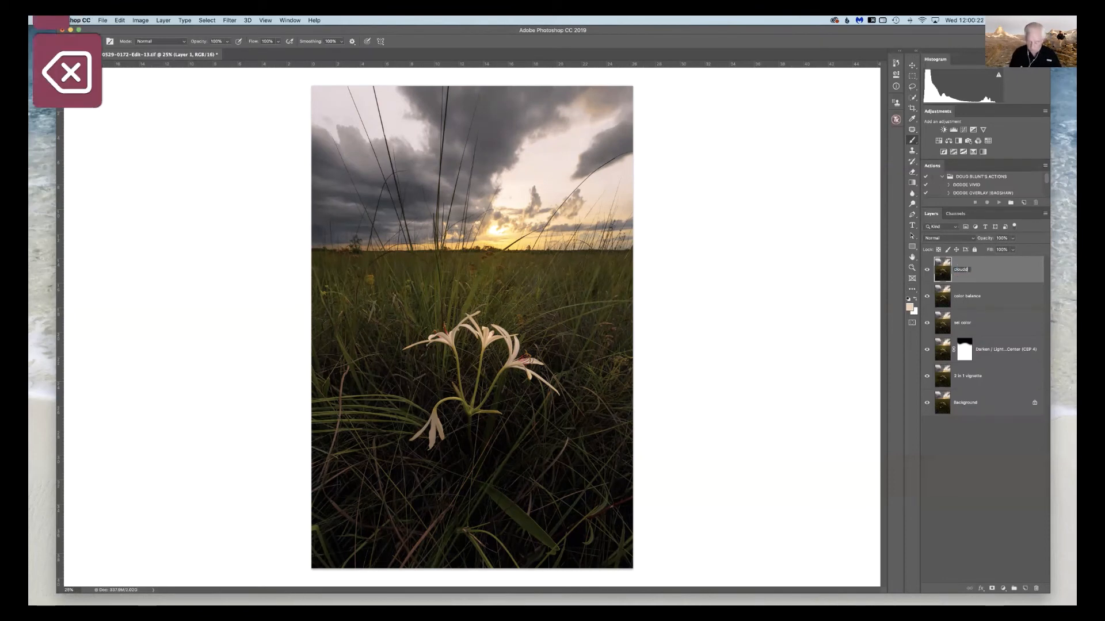
pyautogui.write('s')
pyautogui.press('Return')
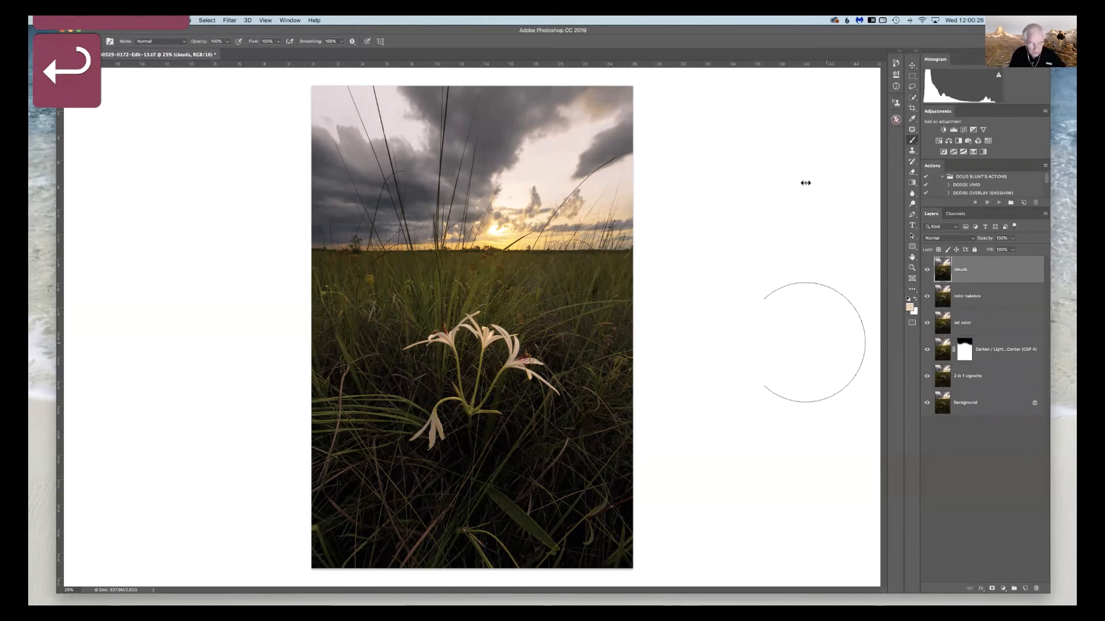
# - Generate a darks luminosity mask with TK Basic V6 and apply it as the clouds layer's mask
pyautogui.click(896, 120)
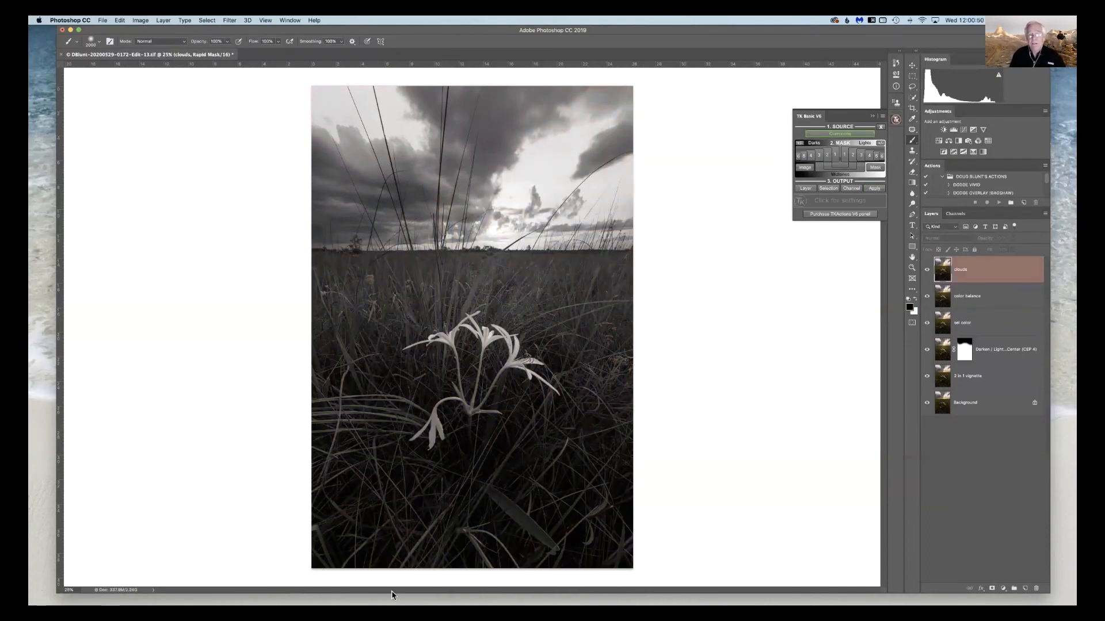
pyautogui.click(819, 156)
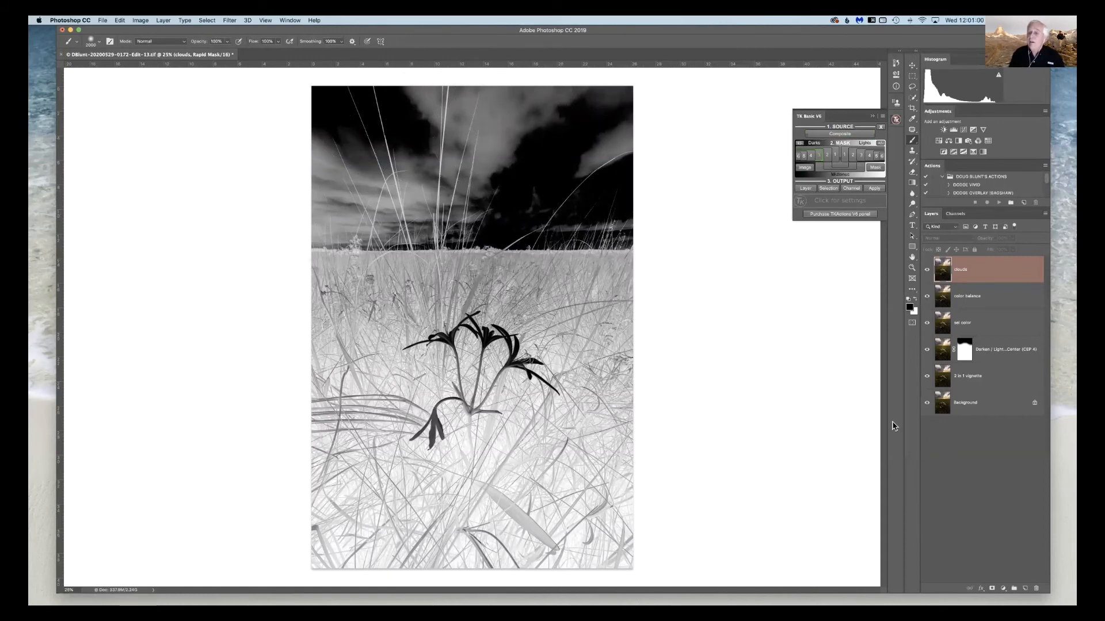
pyautogui.click(873, 189)
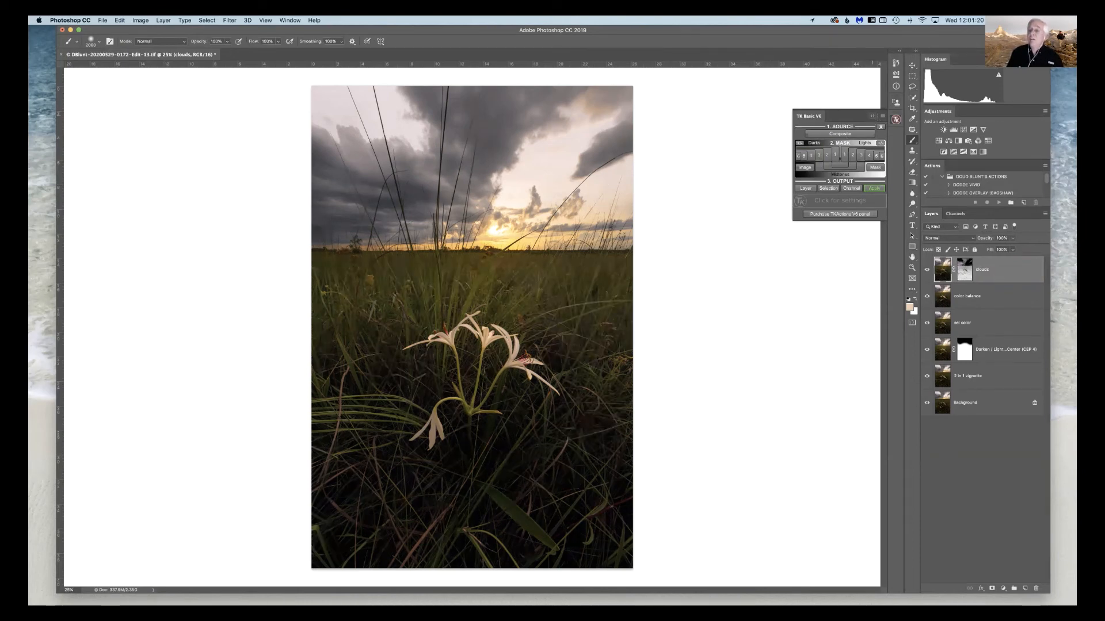
pyautogui.click(872, 116)
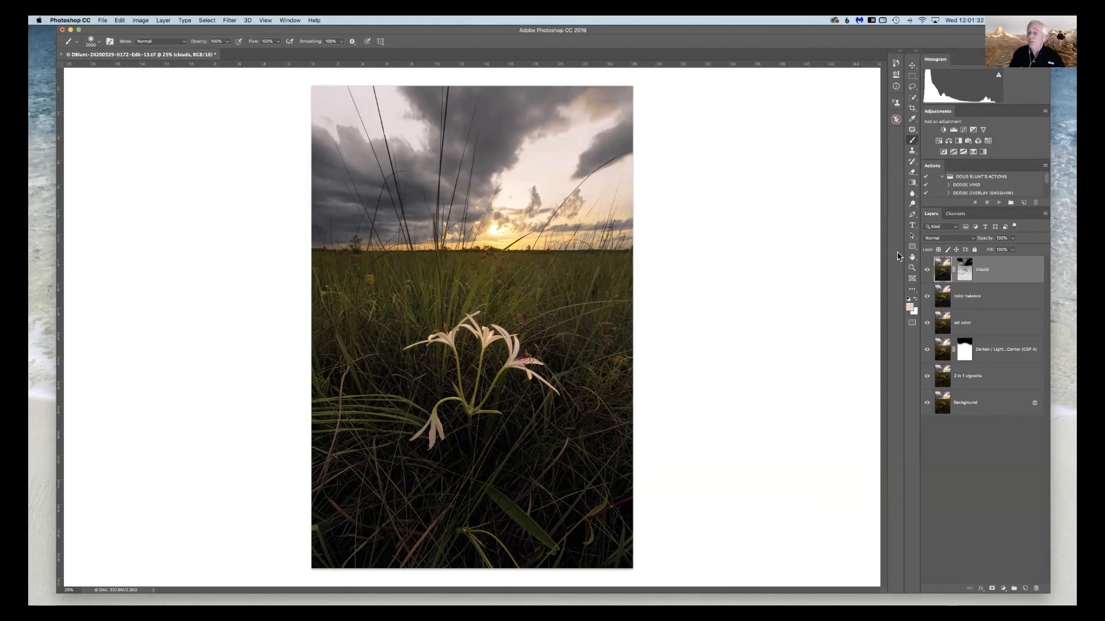
# - Lighten the dark clouds across the sky using an enlarged Dodge brush with the Shadows range
pyautogui.click(912, 205)
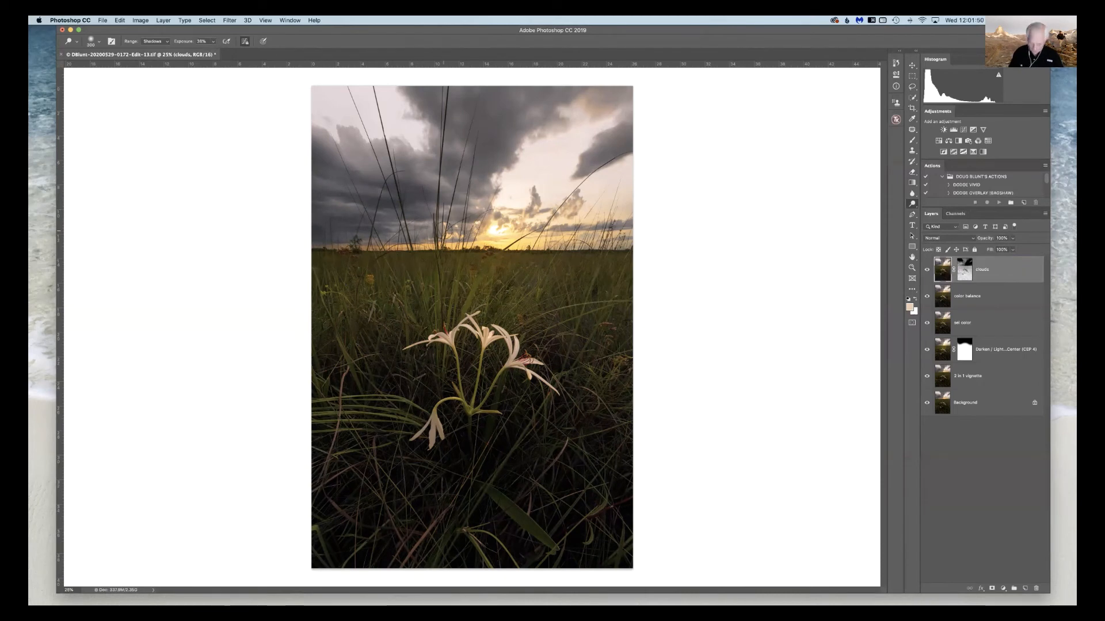
pyautogui.press(']')
pyautogui.press(']')
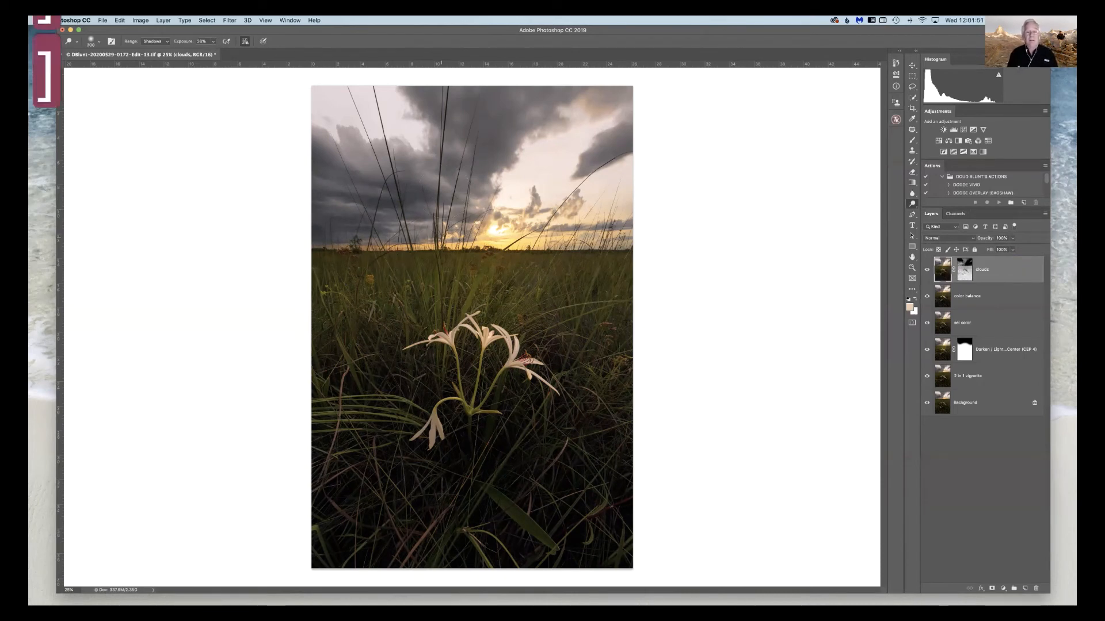
pyautogui.press(']')
pyautogui.press(']')
pyautogui.press(']')
pyautogui.press(']')
pyautogui.press(']')
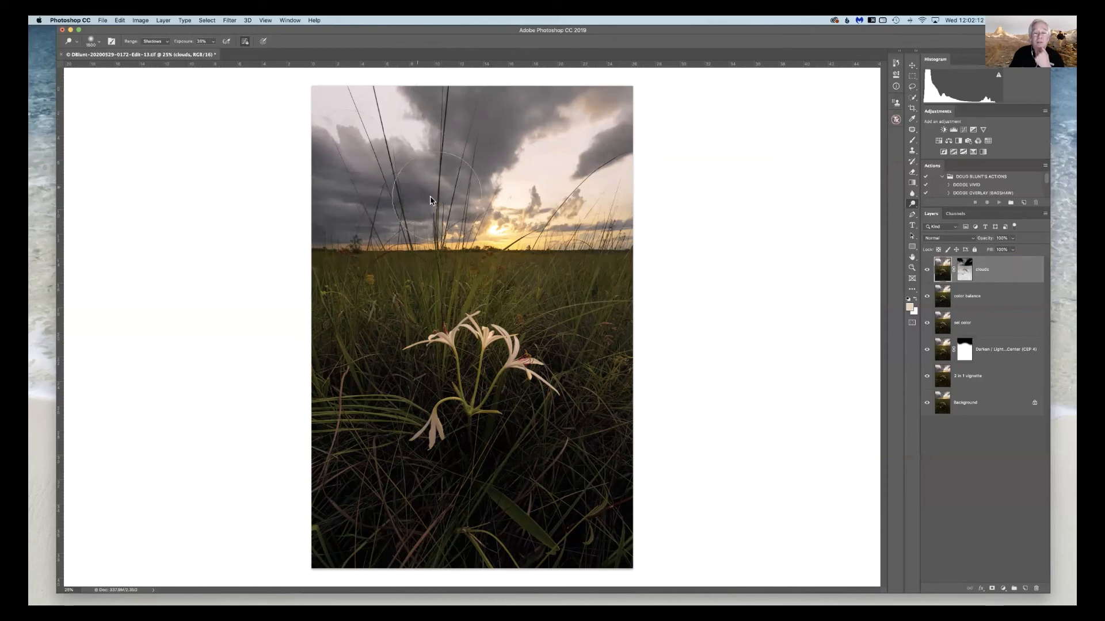
pyautogui.moveTo(378, 197)
pyautogui.mouseDown()
pyautogui.moveTo(385, 224)
pyautogui.moveTo(438, 197)
pyautogui.moveTo(447, 172)
pyautogui.moveTo(672, 128)
pyautogui.mouseUp()
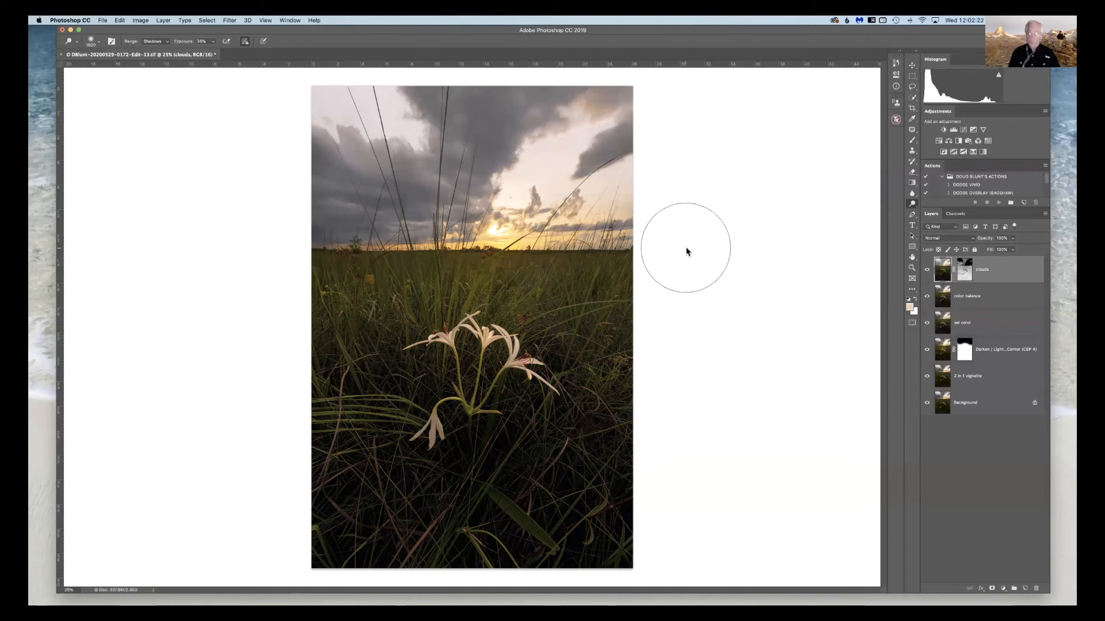
# - Stamp all visible layers into another new top layer and stop KeyCastr's keystroke casting
pyautogui.click(971, 492)
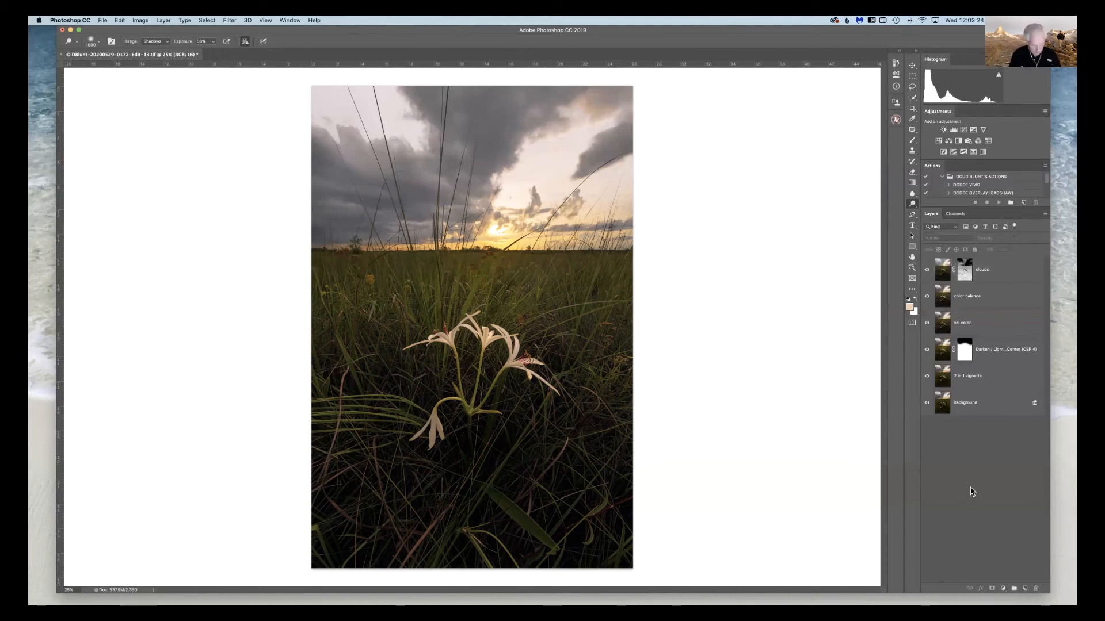
pyautogui.press('alt+shift+super+e')
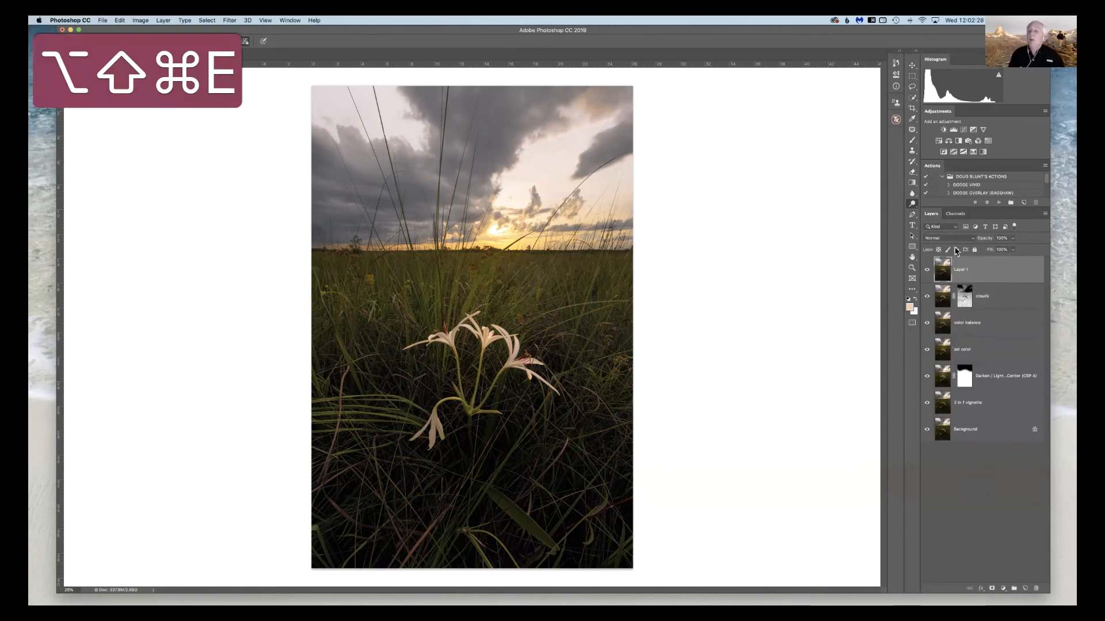
pyautogui.click(872, 20)
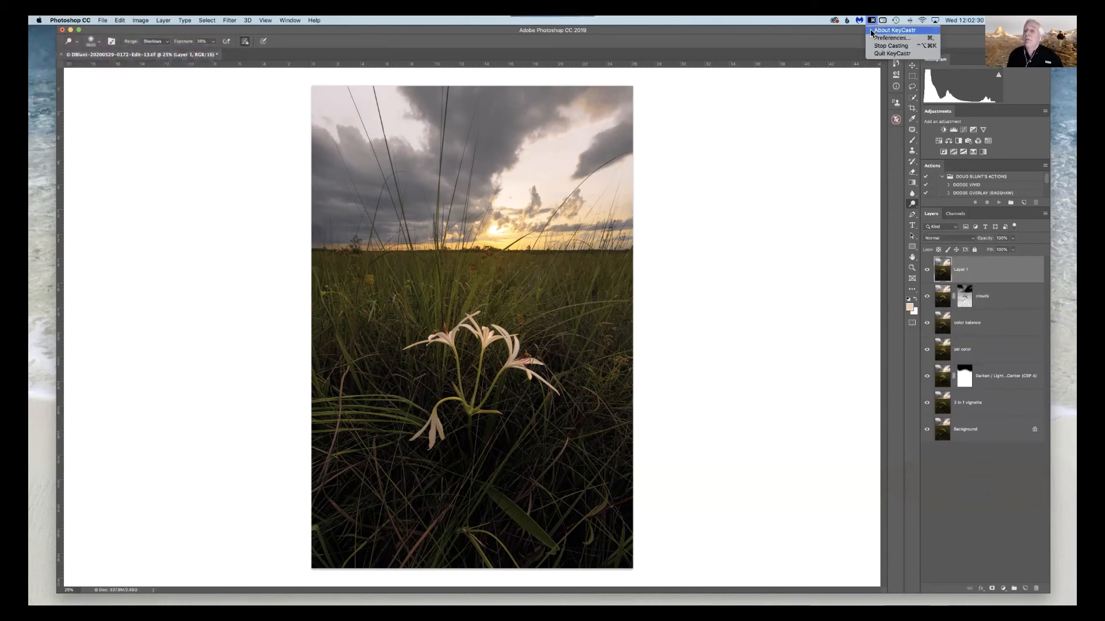
pyautogui.click(879, 46)
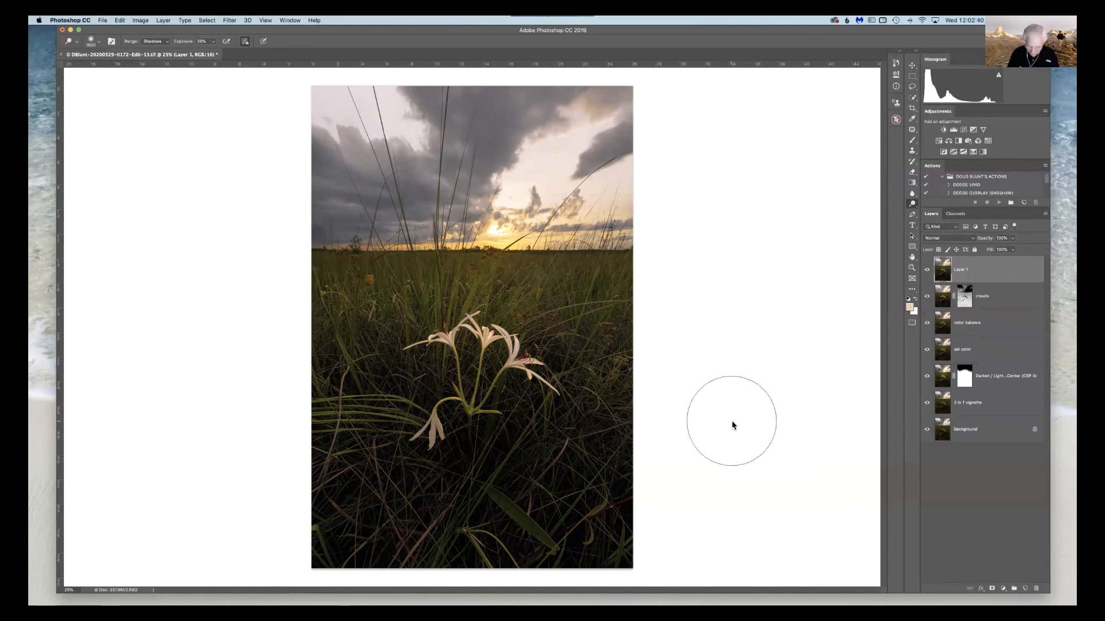
# - Shrink the Dodge brush to a much smaller size
pyautogui.press('[')
pyautogui.press('[')
pyautogui.press('[')
pyautogui.press('[')
pyautogui.press('[')
pyautogui.press('[')
pyautogui.press('[')
pyautogui.press('[')
pyautogui.press('[')
pyautogui.press('[')
pyautogui.press('[')
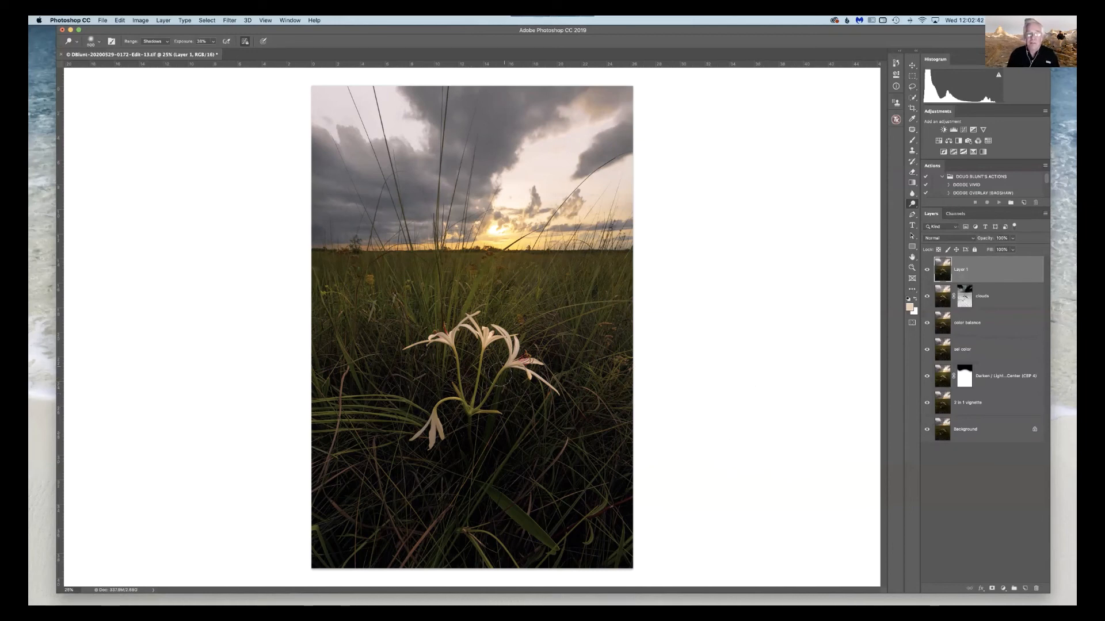
pyautogui.press('[')
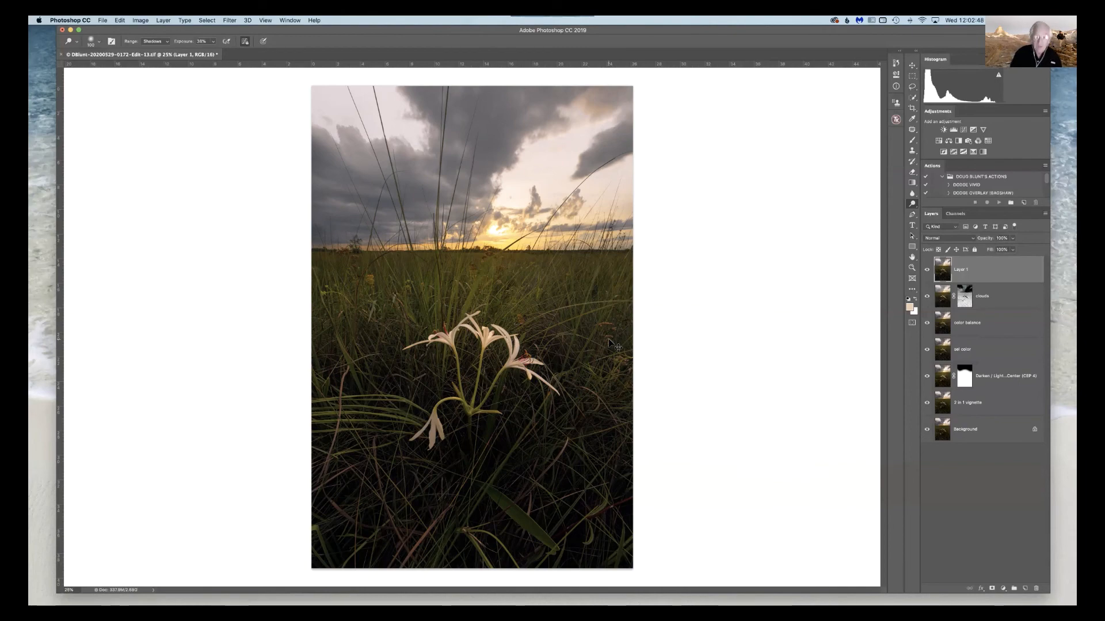
# - Remove the small distraction between the flower's middle and outer stems with the Patch tool in Content-Aware mode
pyautogui.press('super+equal')
pyautogui.press('super+equal')
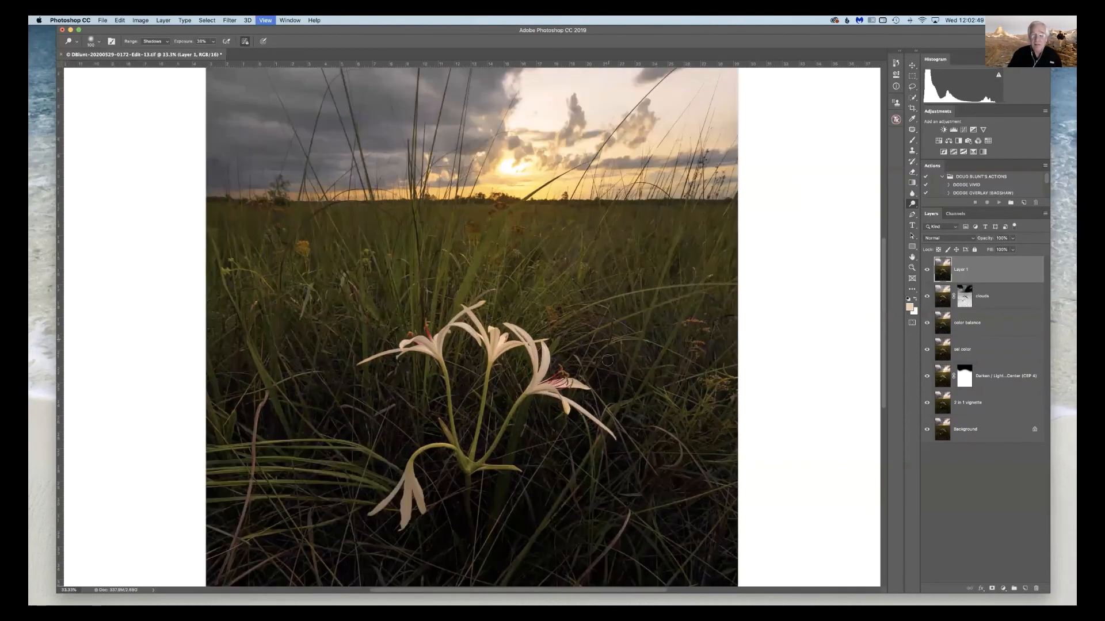
pyautogui.press('super+equal')
pyautogui.moveTo(620, 483); pyautogui.dragTo(619, 269)
pyautogui.press('super+r')
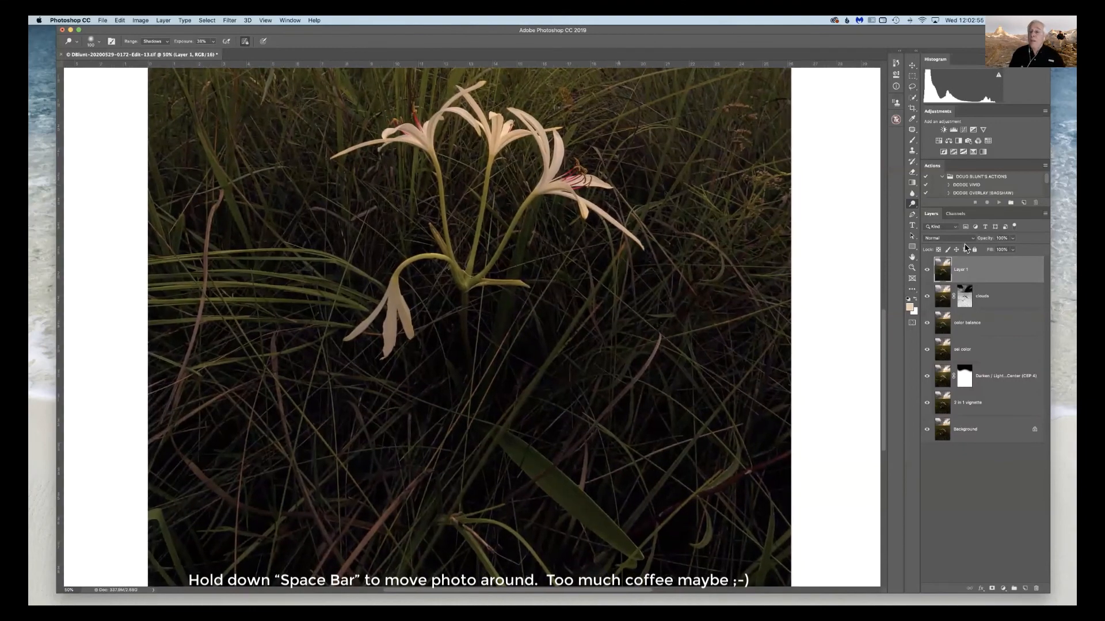
pyautogui.click(912, 129)
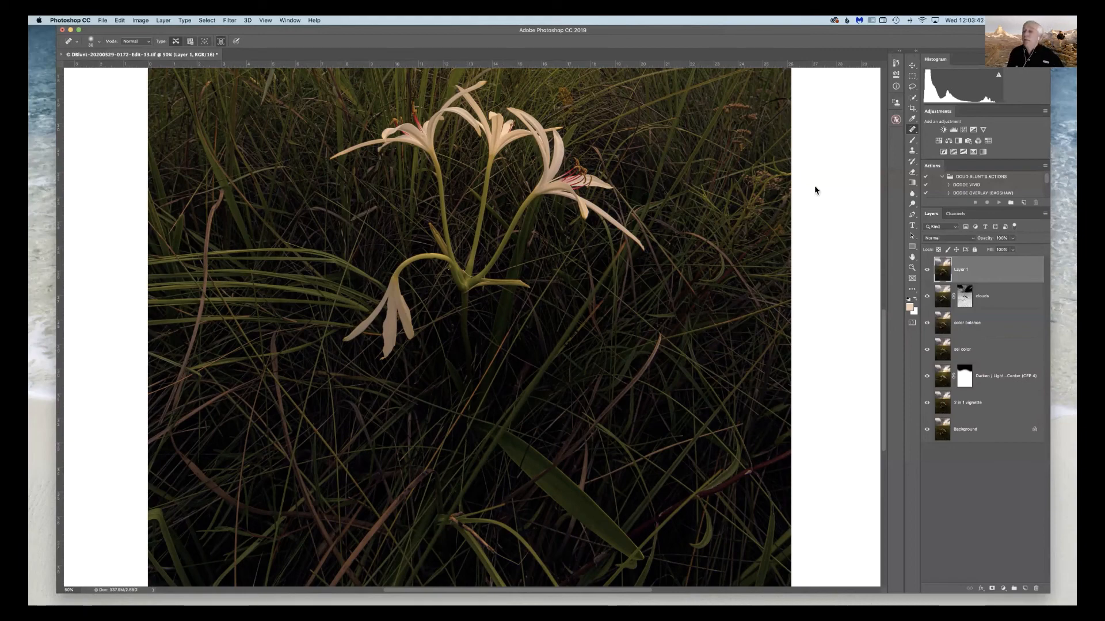
pyautogui.click(911, 131)
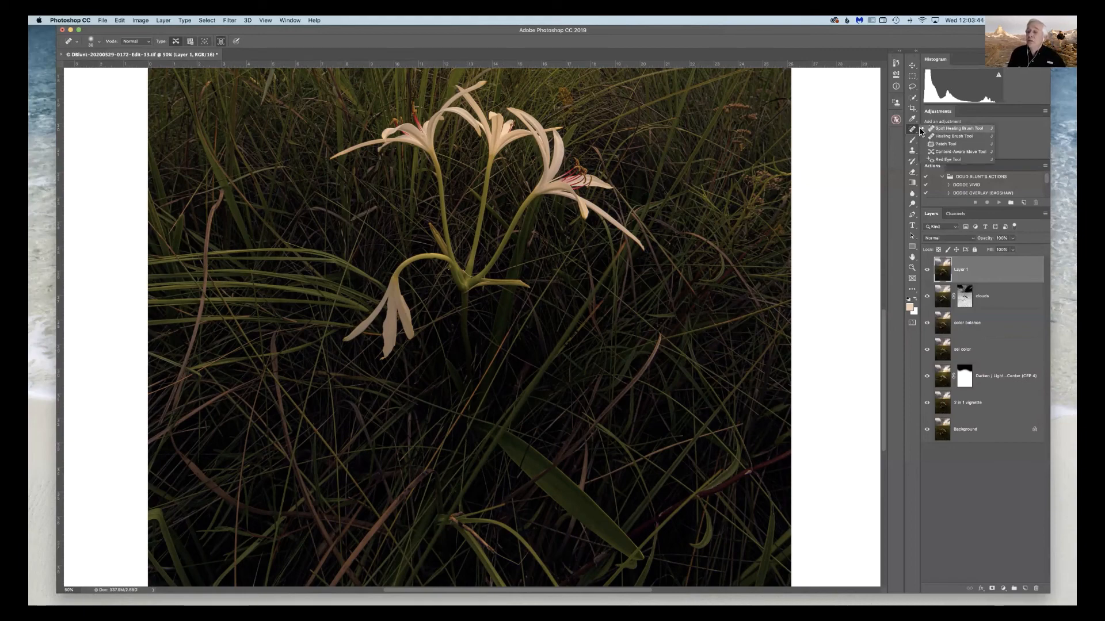
pyautogui.click(945, 144)
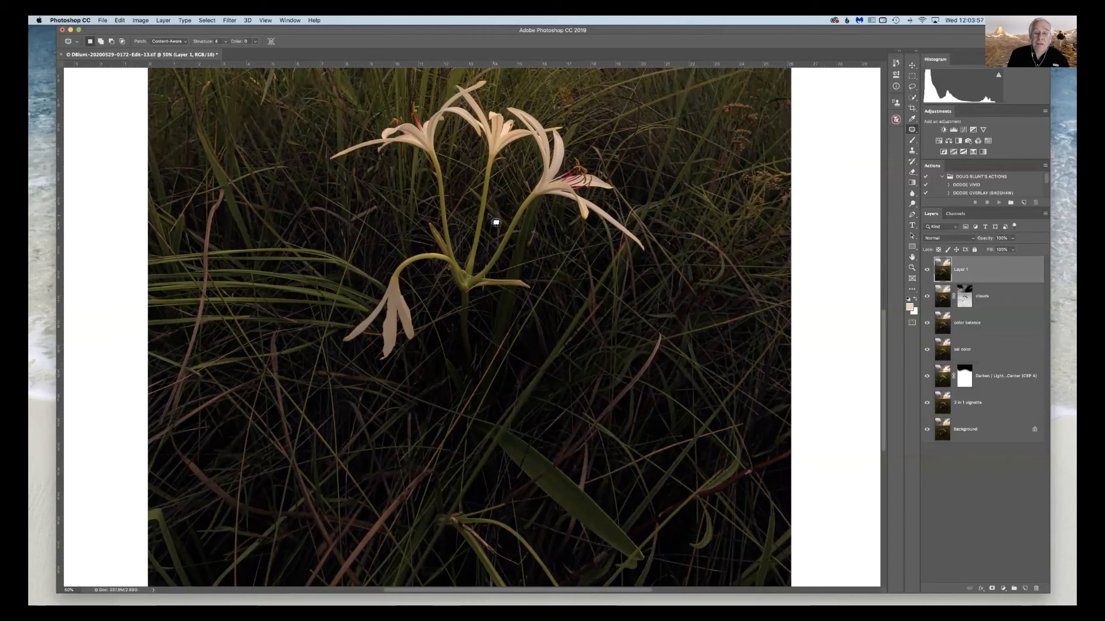
pyautogui.moveTo(493, 217); pyautogui.dragTo(553, 230)
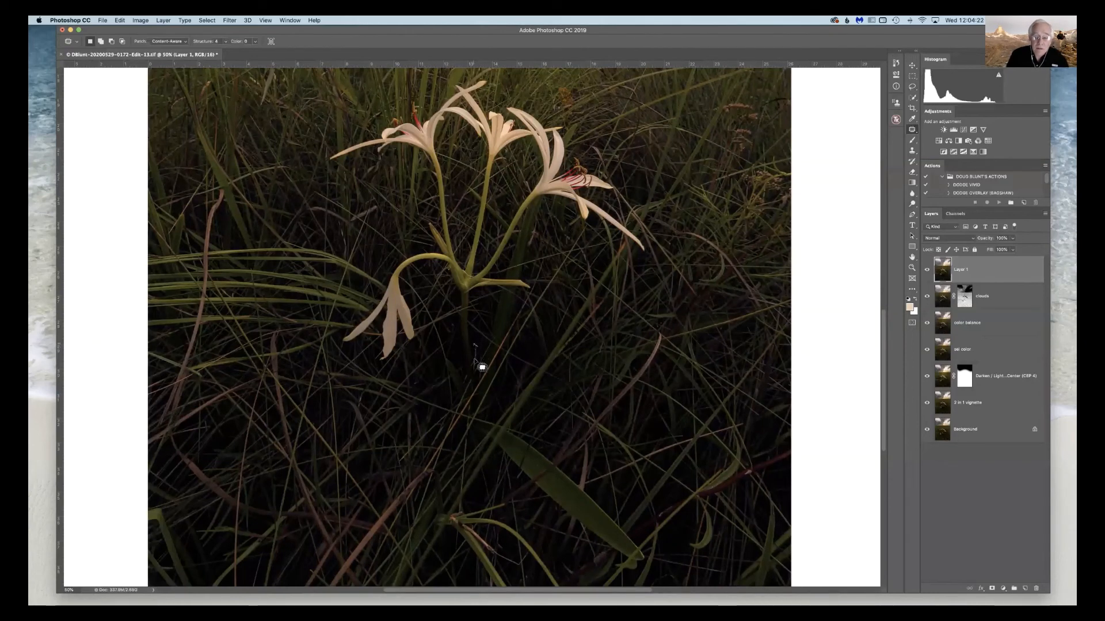
# - Patch the small distractions in the dark grass below the flower's main stem and clear the selections
pyautogui.moveTo(475, 361)
pyautogui.mouseDown()
pyautogui.moveTo(473, 370)
pyautogui.moveTo(476, 346)
pyautogui.moveTo(534, 351)
pyautogui.mouseUp()
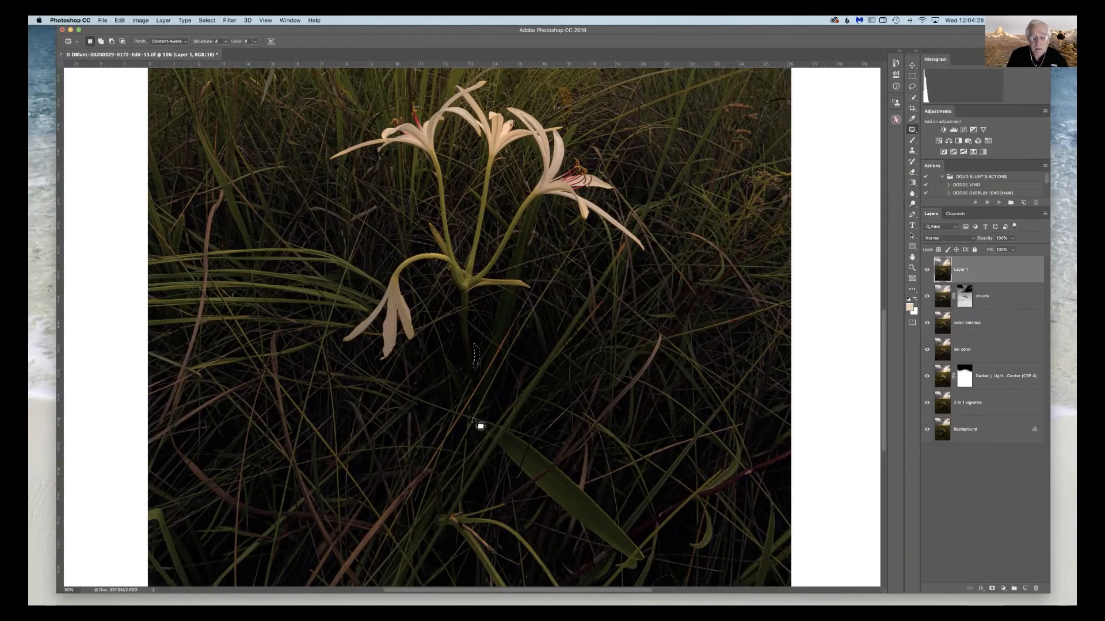
pyautogui.press('super+d')
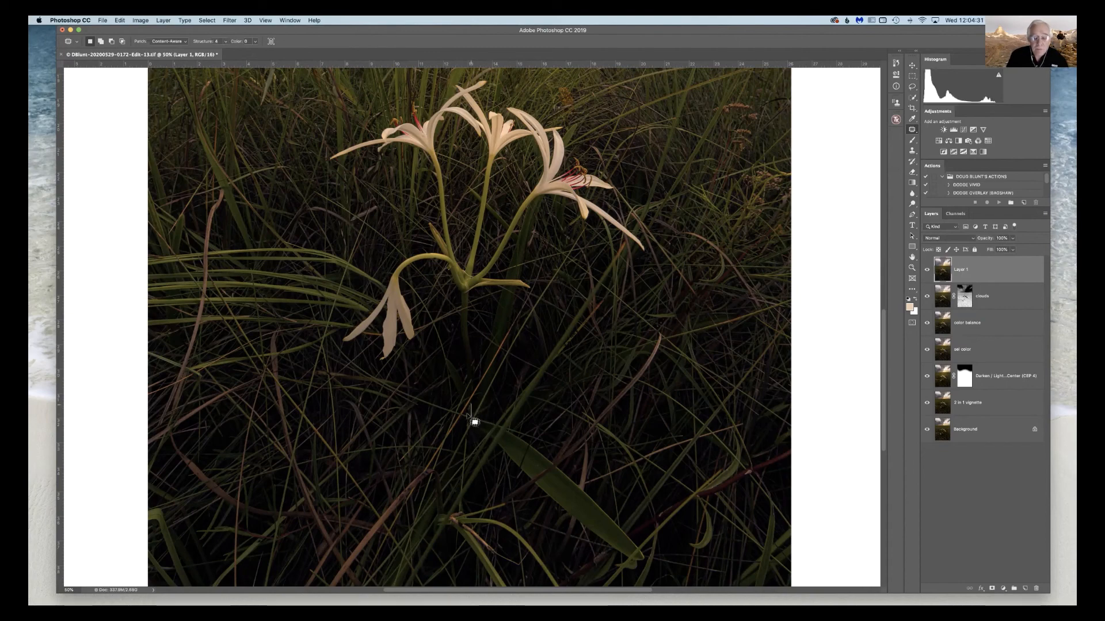
pyautogui.moveTo(473, 420); pyautogui.dragTo(469, 417)
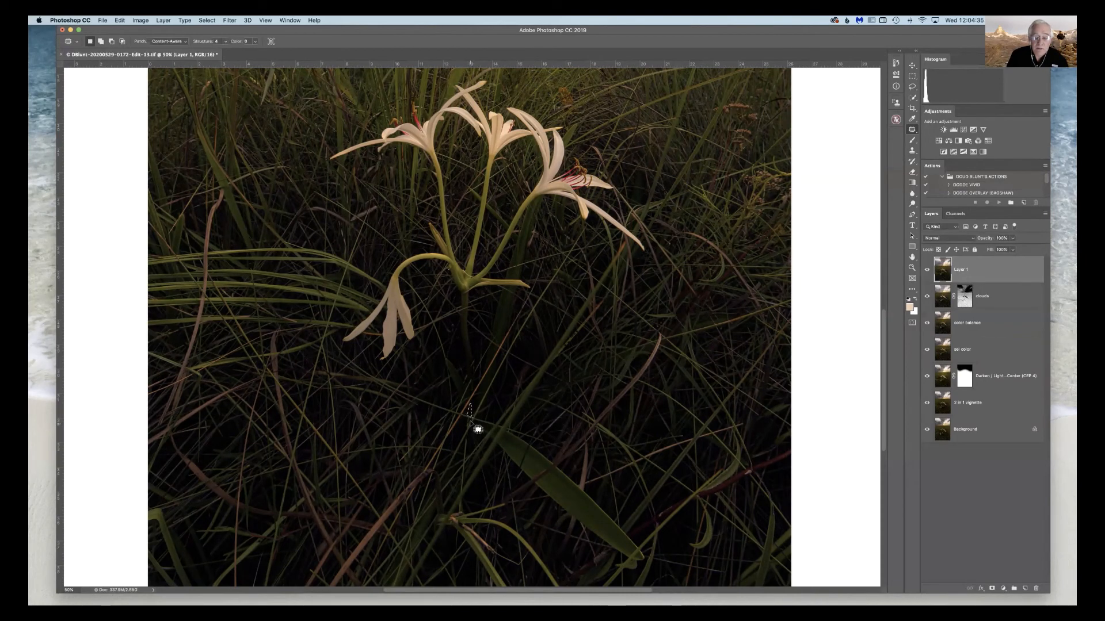
pyautogui.moveTo(470, 422); pyautogui.dragTo(472, 424)
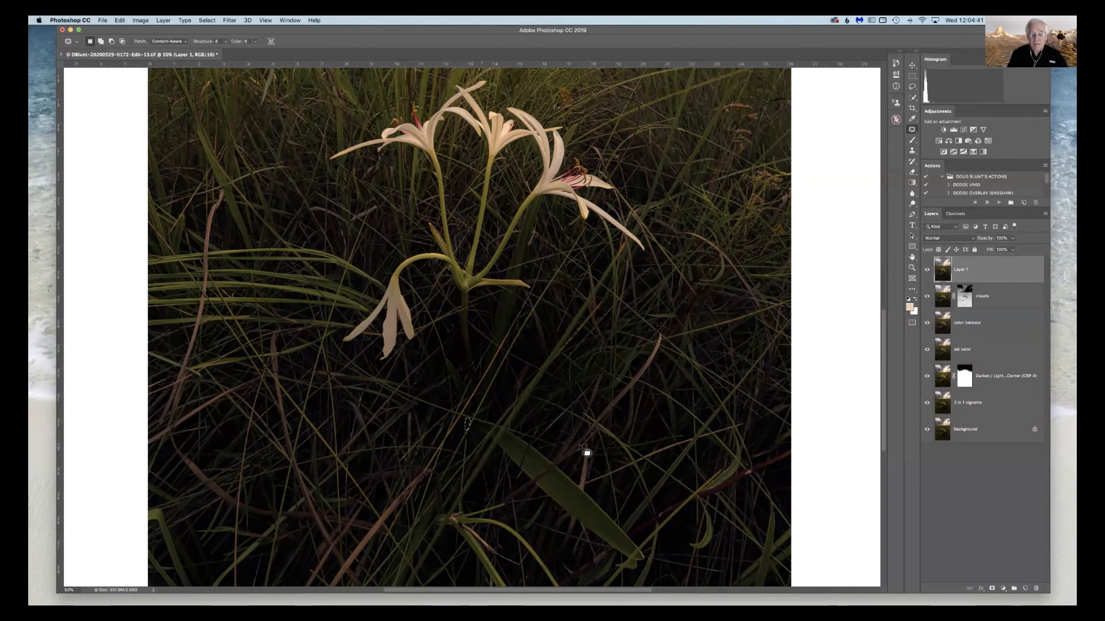
pyautogui.press('super+d')
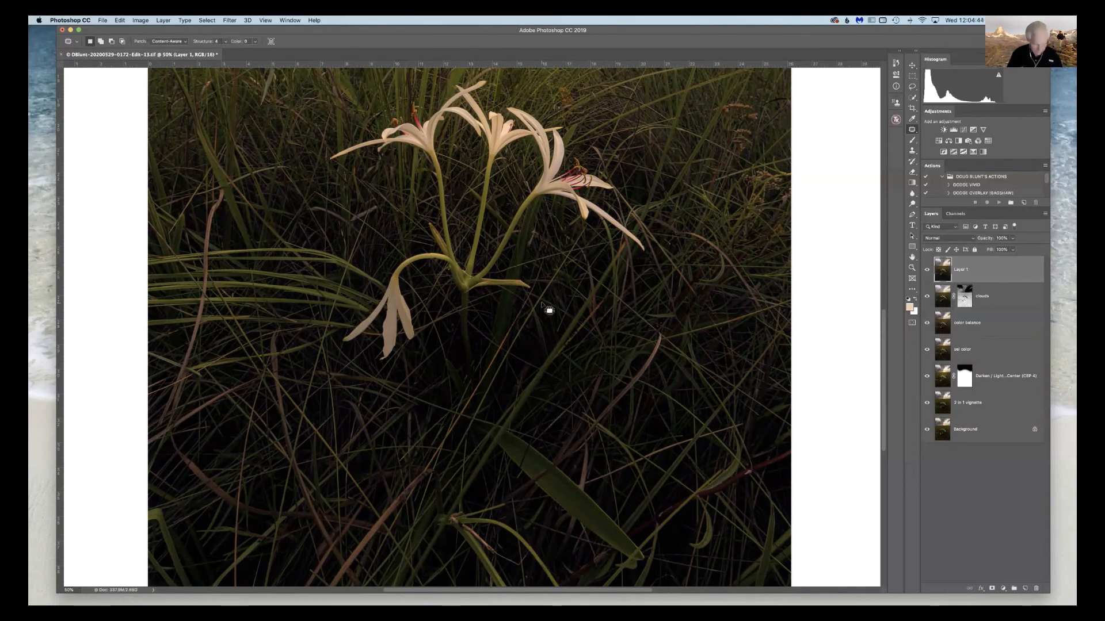
# - Rename the stamped top layer as frond
pyautogui.press('super+0')
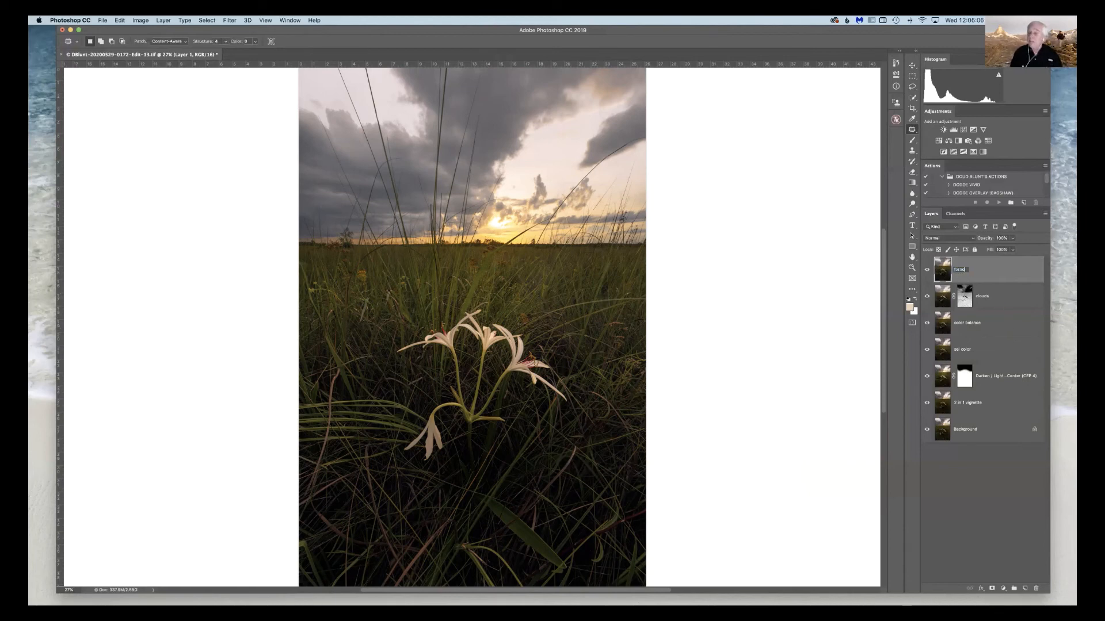
pyautogui.press('BackSpace')
pyautogui.press('BackSpace')
pyautogui.press('BackSpace')
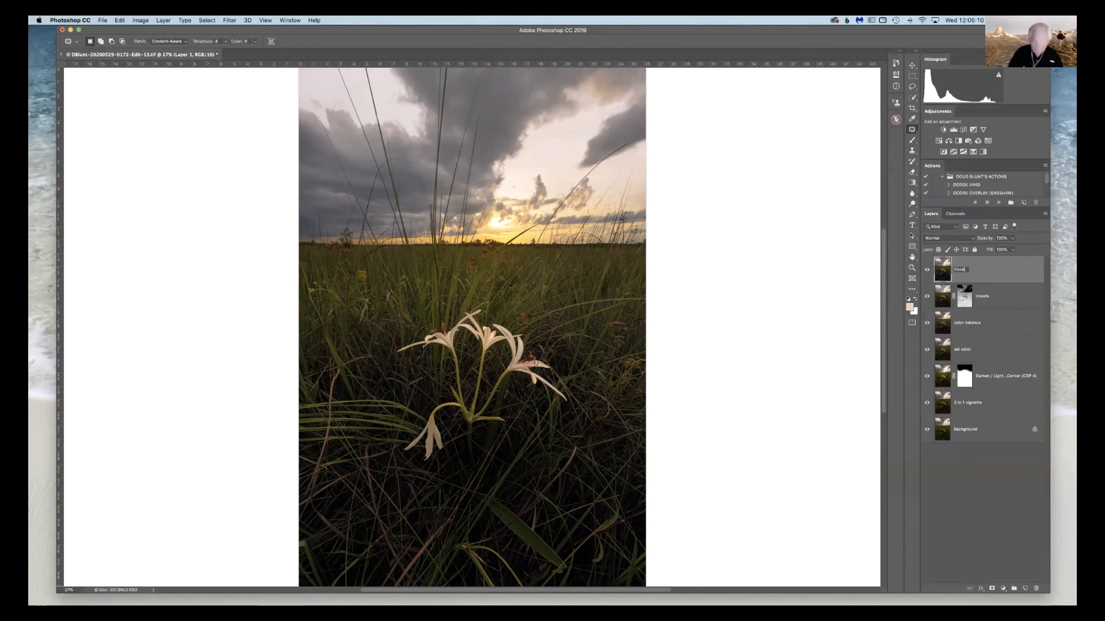
pyautogui.click(1000, 529)
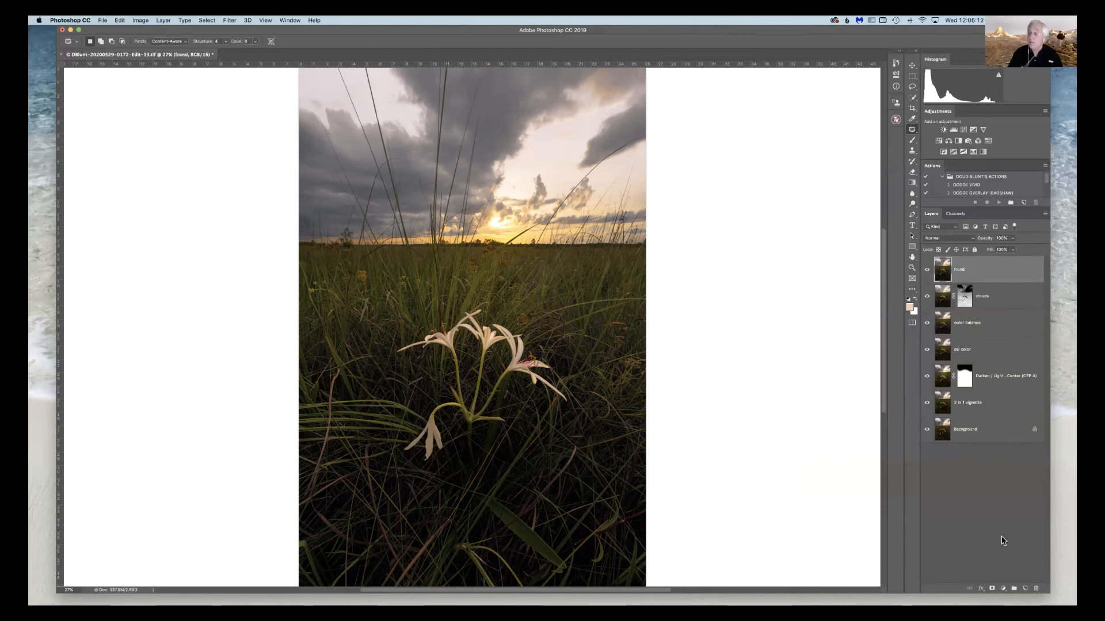
# - Stamp all visible layers into a new top layer and name it spots
pyautogui.click(975, 496)
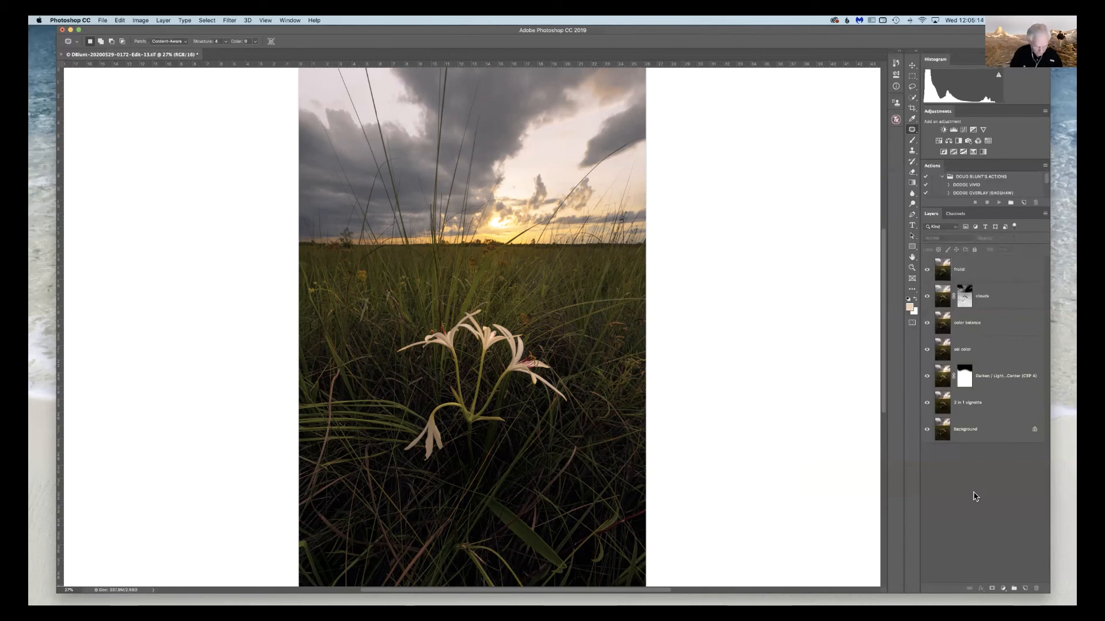
pyautogui.press('alt+shift+super+e')
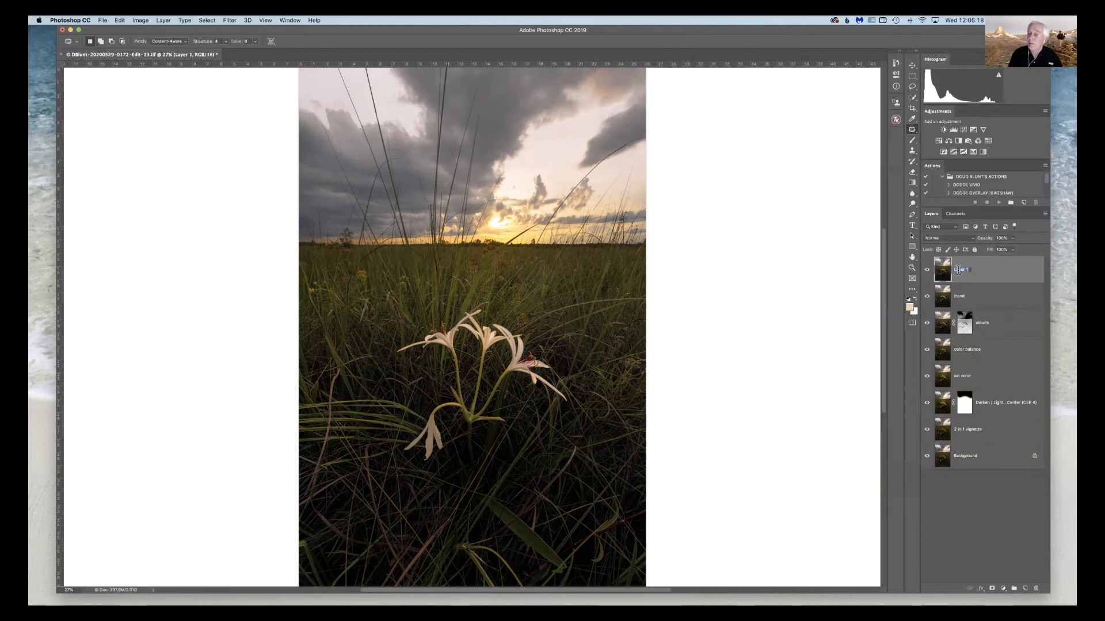
pyautogui.write('spo')
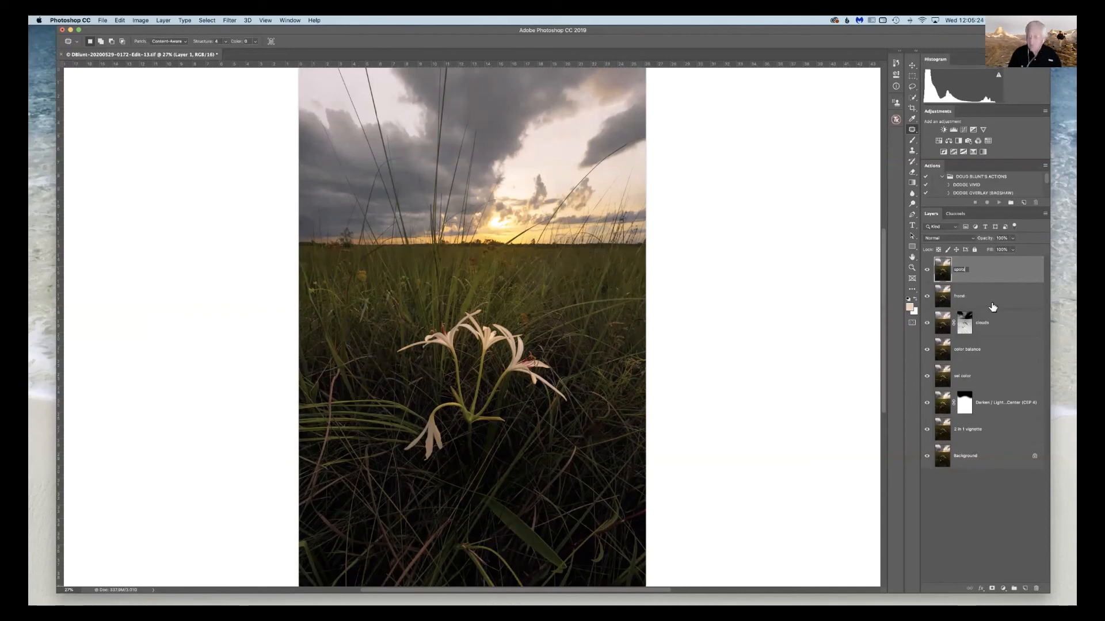
pyautogui.write('ts')
pyautogui.press('Return')
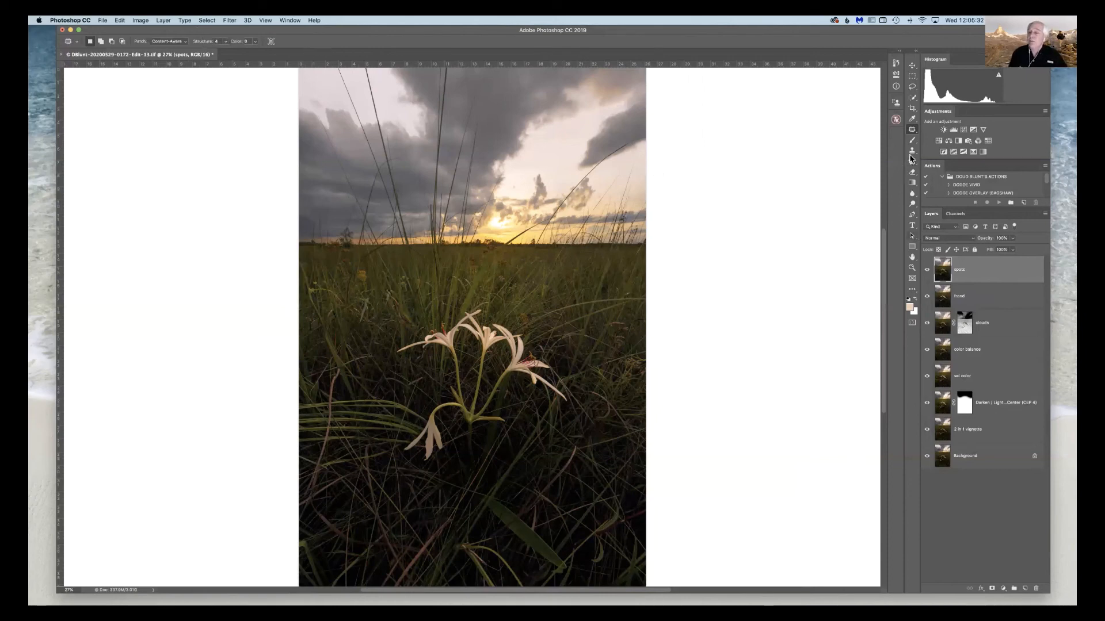
# - Choose the Clone Stamp tool and adjust its brush size over the cloudy sky for spot removal
pyautogui.click(911, 153)
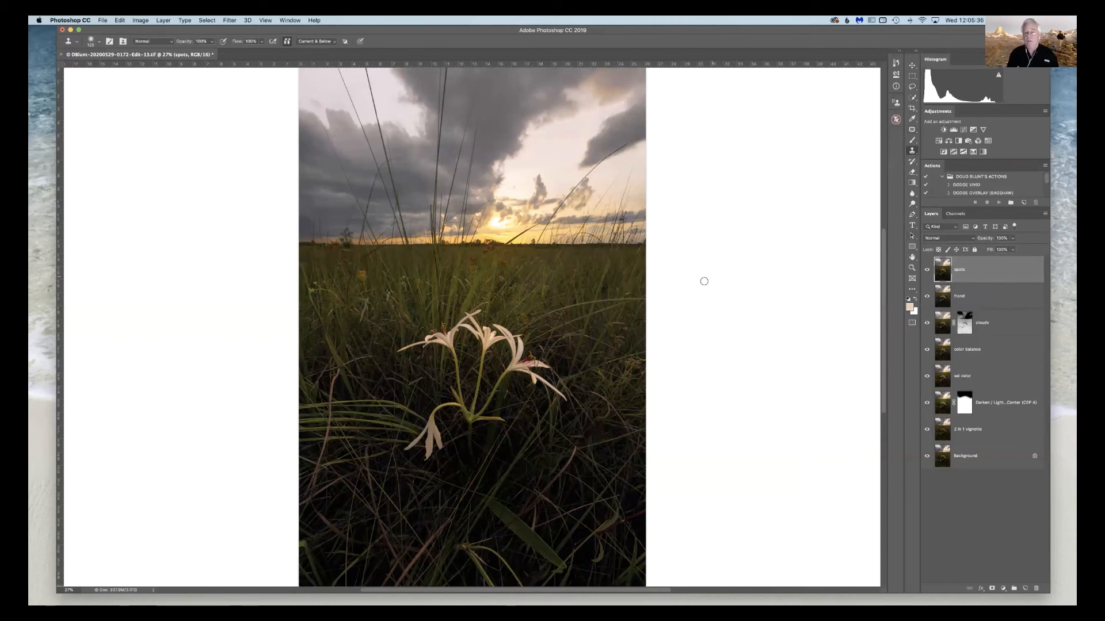
pyautogui.press(']')
pyautogui.press(']')
pyautogui.press(']')
pyautogui.press(']')
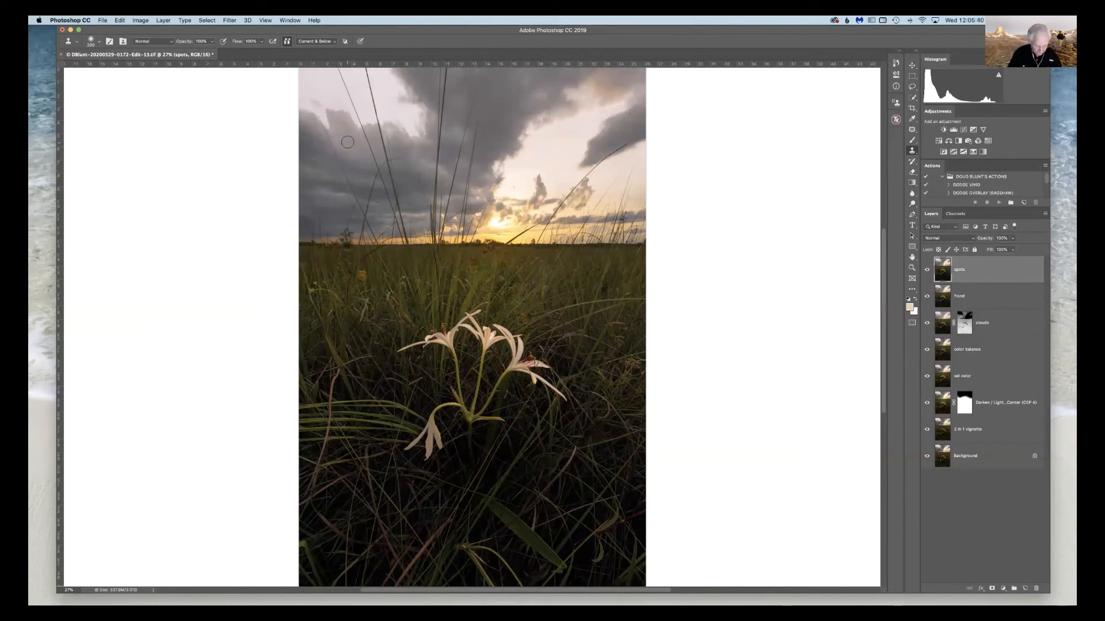
pyautogui.press('super+equal')
pyautogui.press('super+equal')
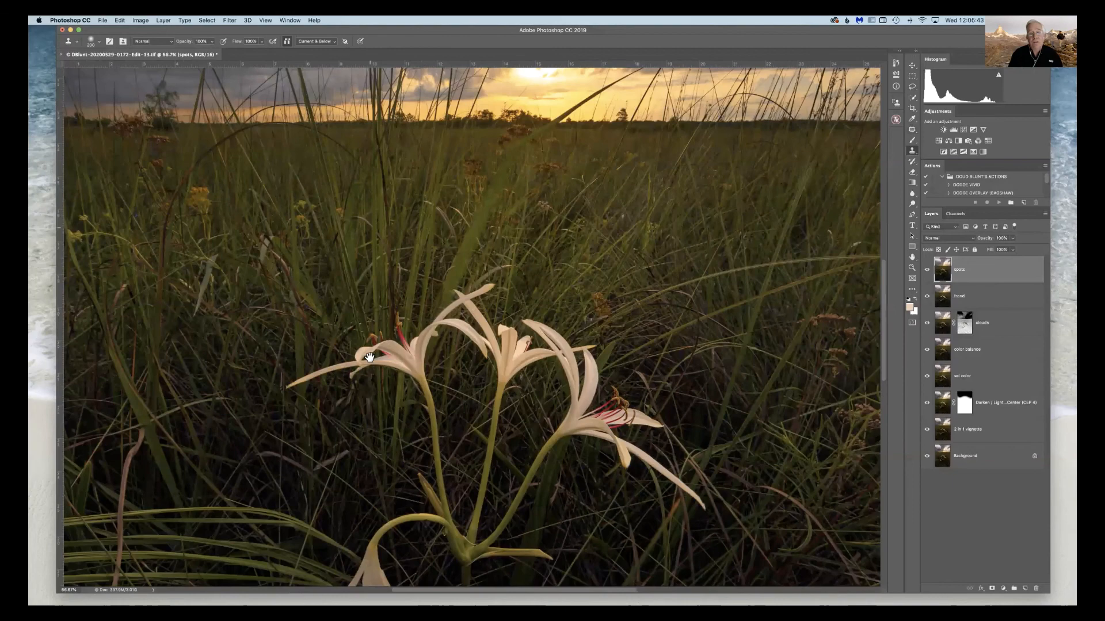
pyautogui.moveTo(370, 355); pyautogui.dragTo(399, 570)
pyautogui.moveTo(258, 330)
pyautogui.mouseDown()
pyautogui.moveTo(340, 380)
pyautogui.moveTo(256, 293)
pyautogui.moveTo(244, 308)
pyautogui.moveTo(247, 386)
pyautogui.mouseUp()
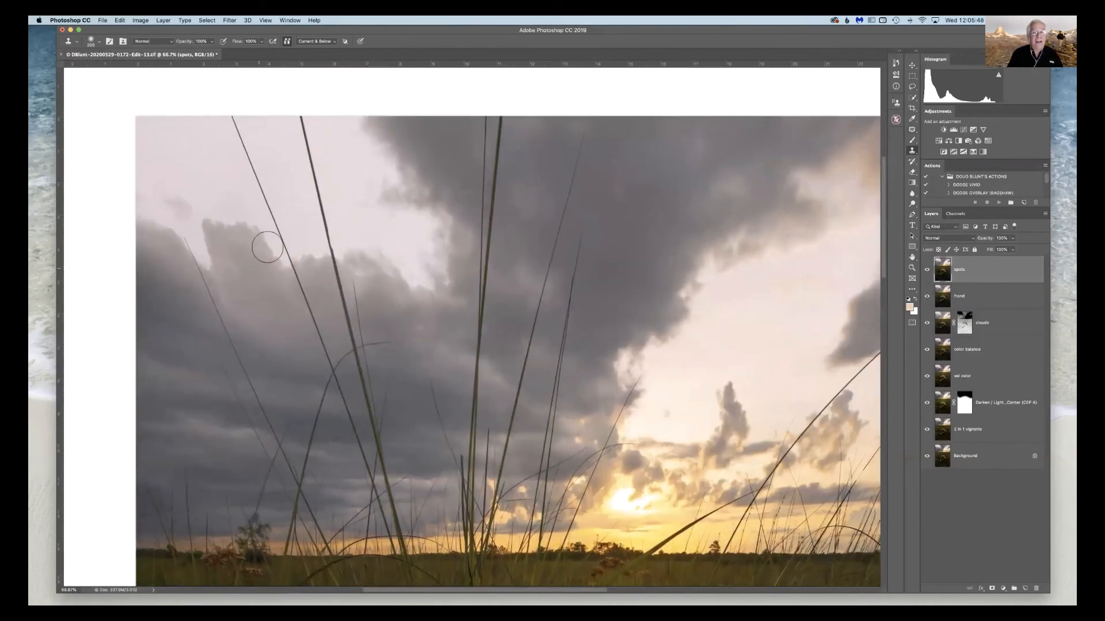
pyautogui.press('[')
pyautogui.press('[')
pyautogui.press('[')
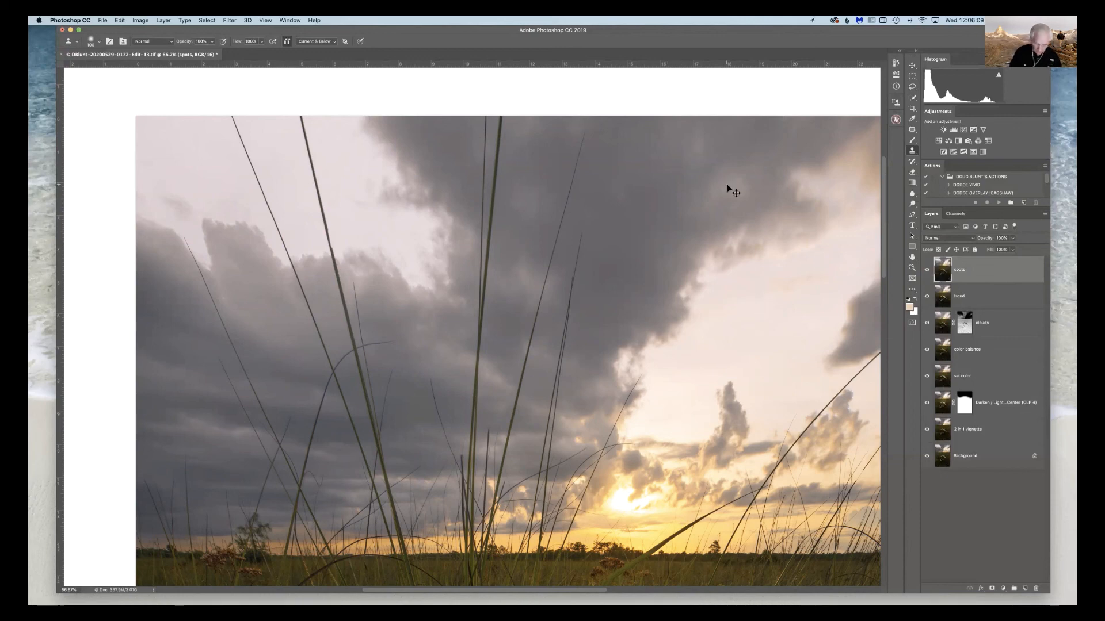
# - Stamp all visible layers into another new top layer and name it micro contrast
pyautogui.press('super+0')
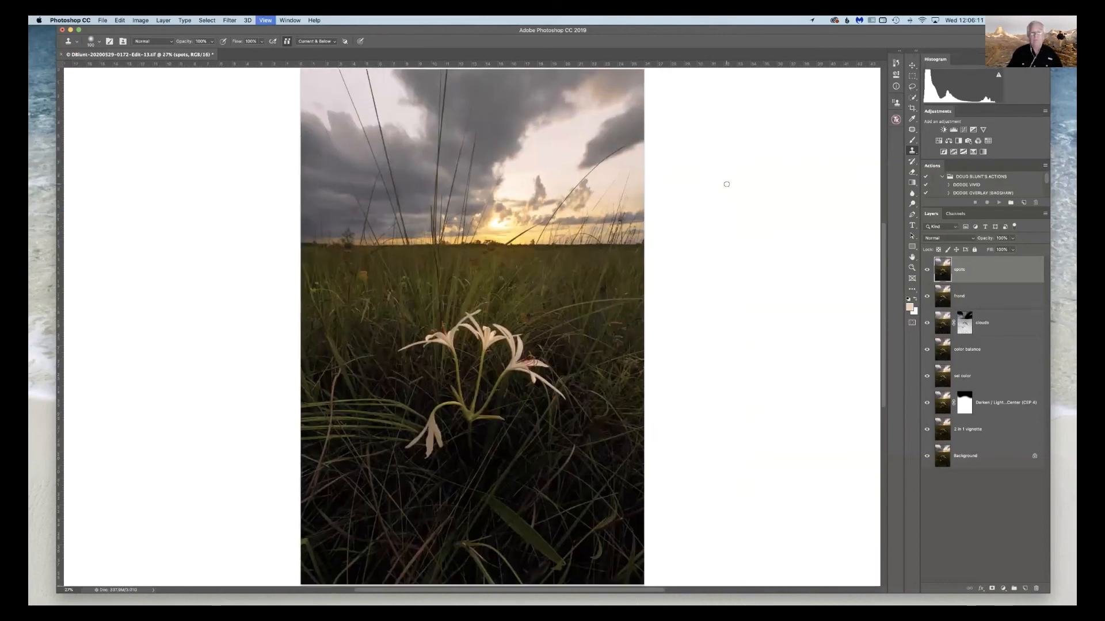
pyautogui.press('super+minus')
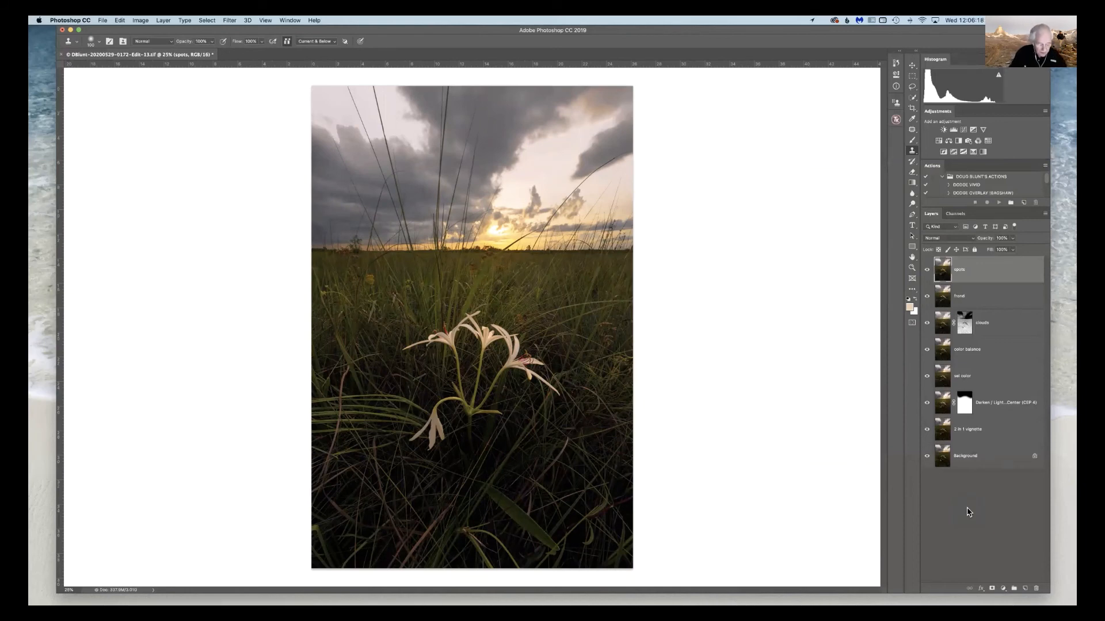
pyautogui.press('super+alt+shift+e')
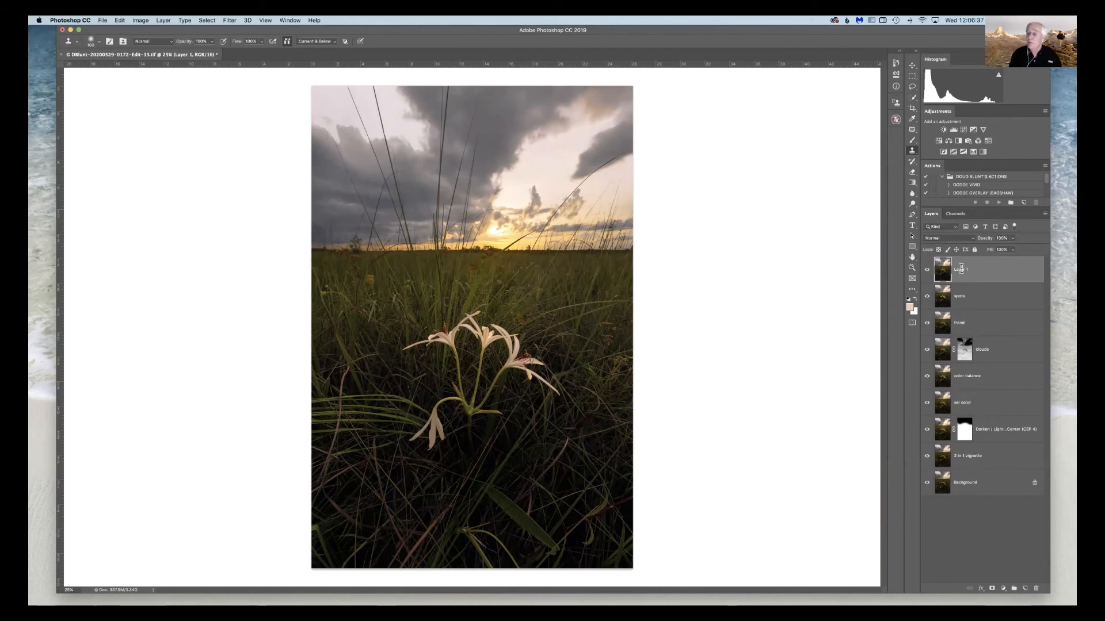
pyautogui.write('fi')
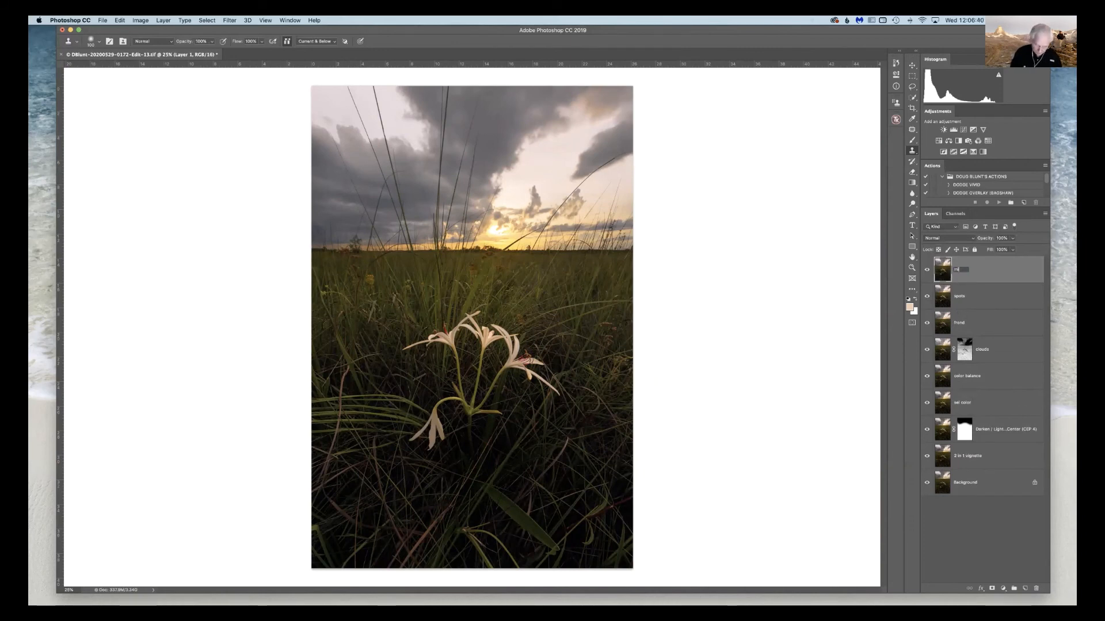
pyautogui.write('cro contras')
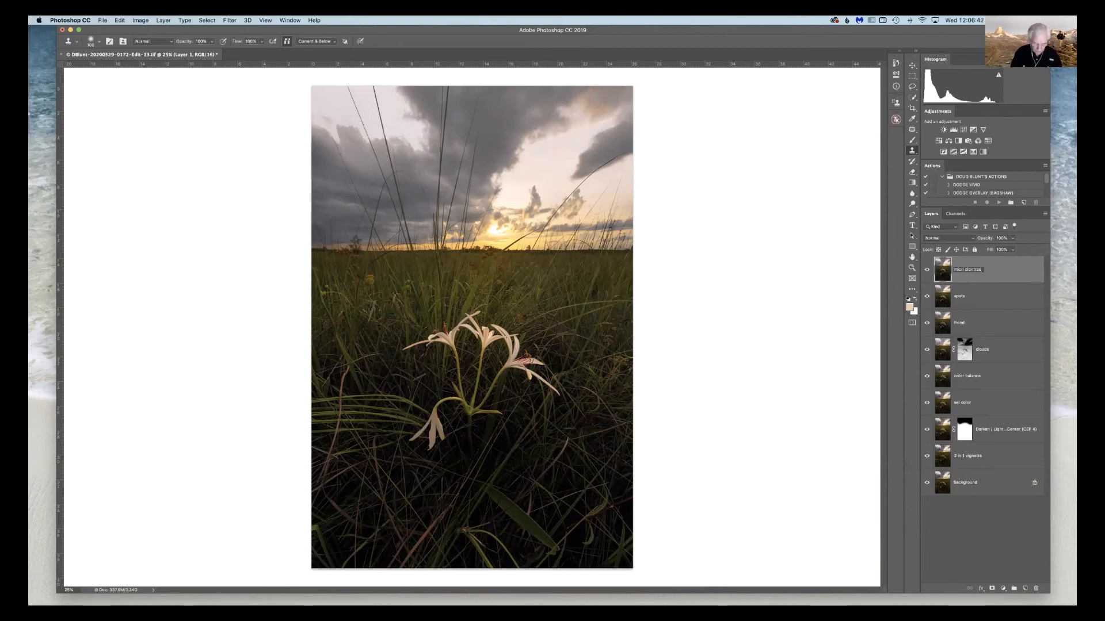
pyautogui.write('t')
pyautogui.press('BackSpace')
pyautogui.press('BackSpace')
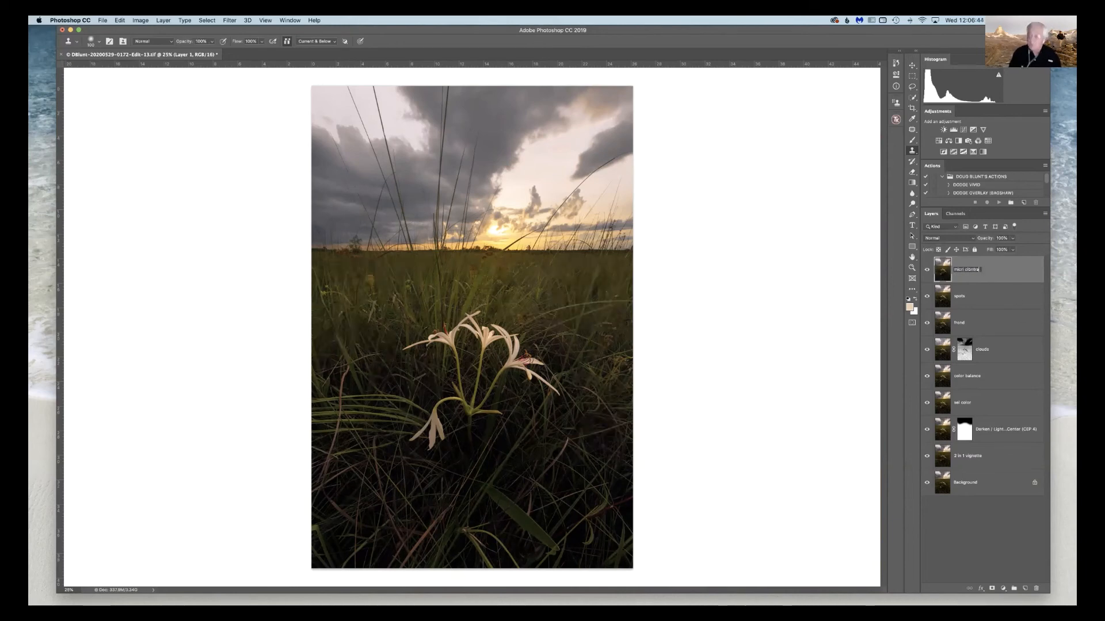
pyautogui.press('BackSpace')
pyautogui.press('BackSpace')
pyautogui.press('BackSpace')
pyautogui.press('BackSpace')
pyautogui.press('BackSpace')
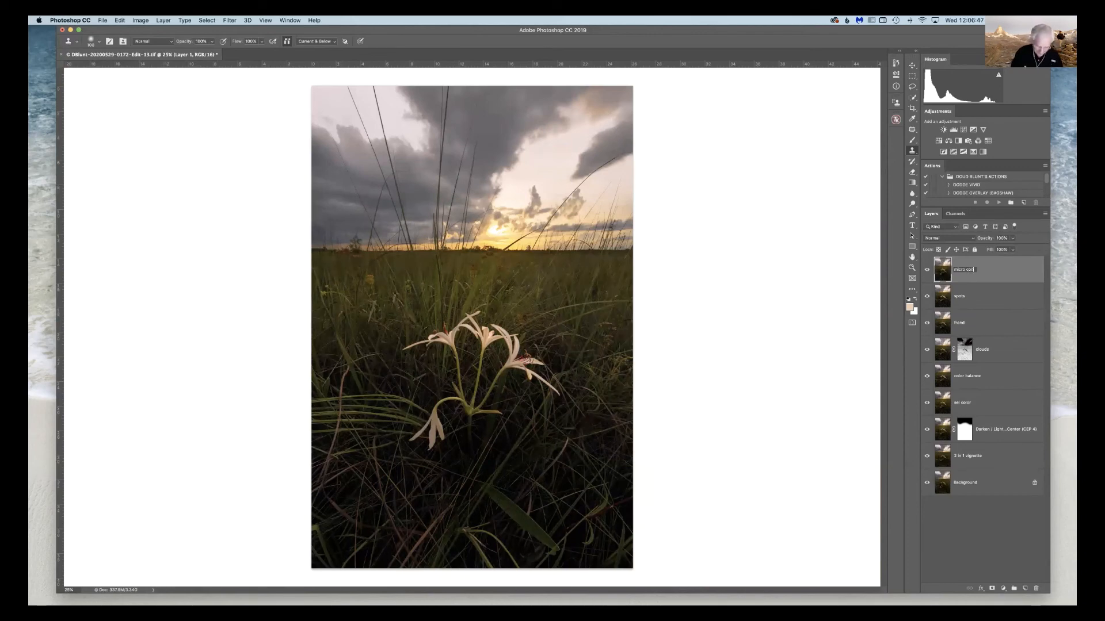
pyautogui.write('o contrast')
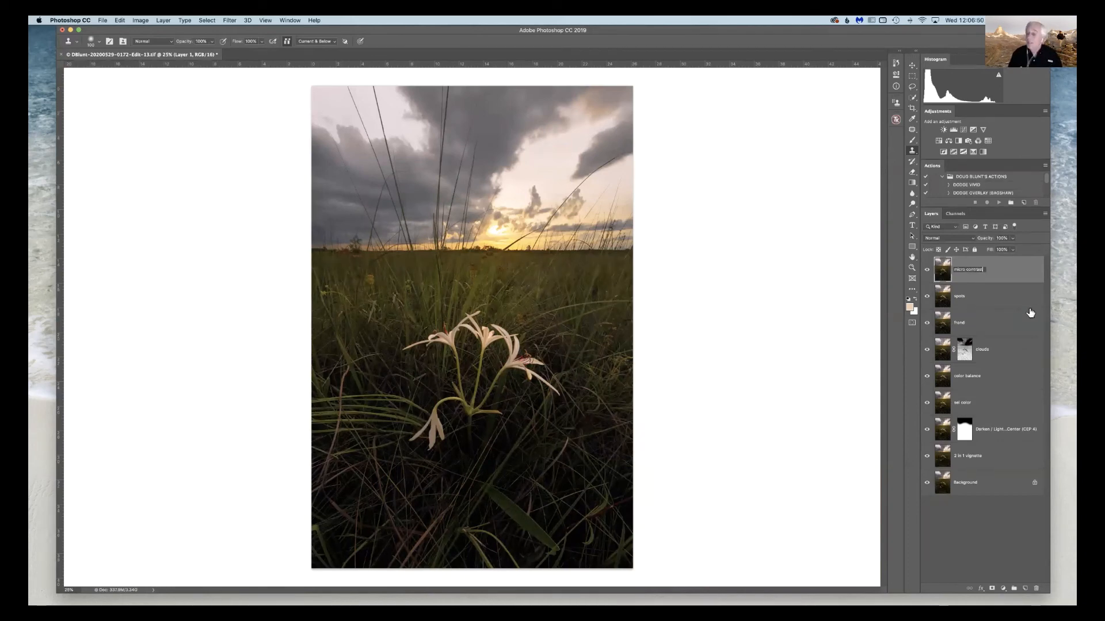
pyautogui.press('Return')
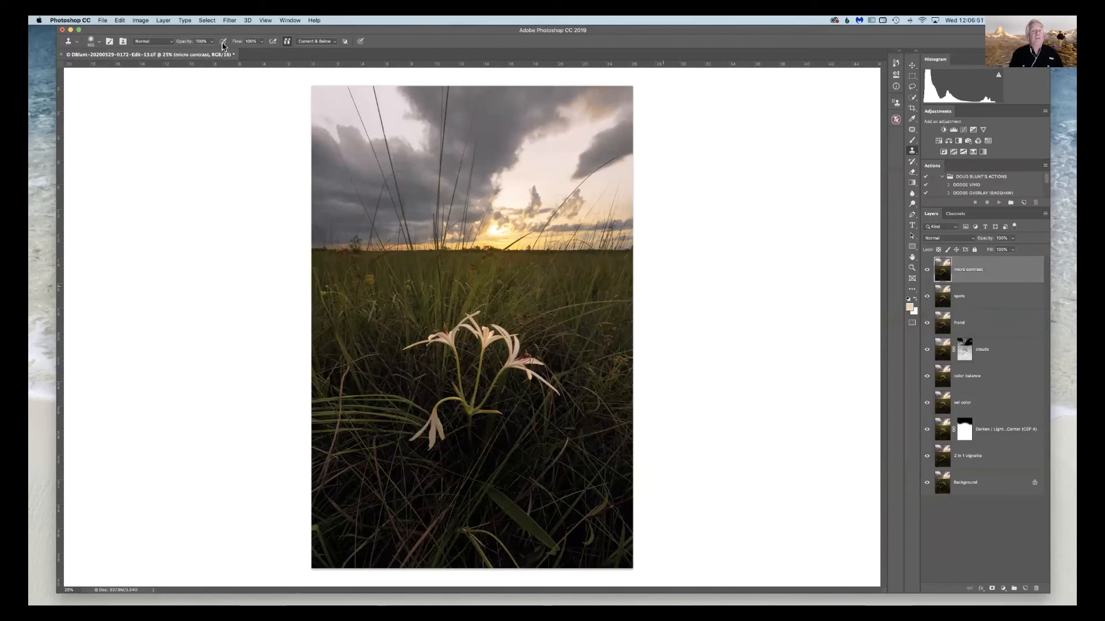
# - Open the micro contrast layer in Nik Color Efex Pro 4 and postpone the offered update
pyautogui.click(230, 20)
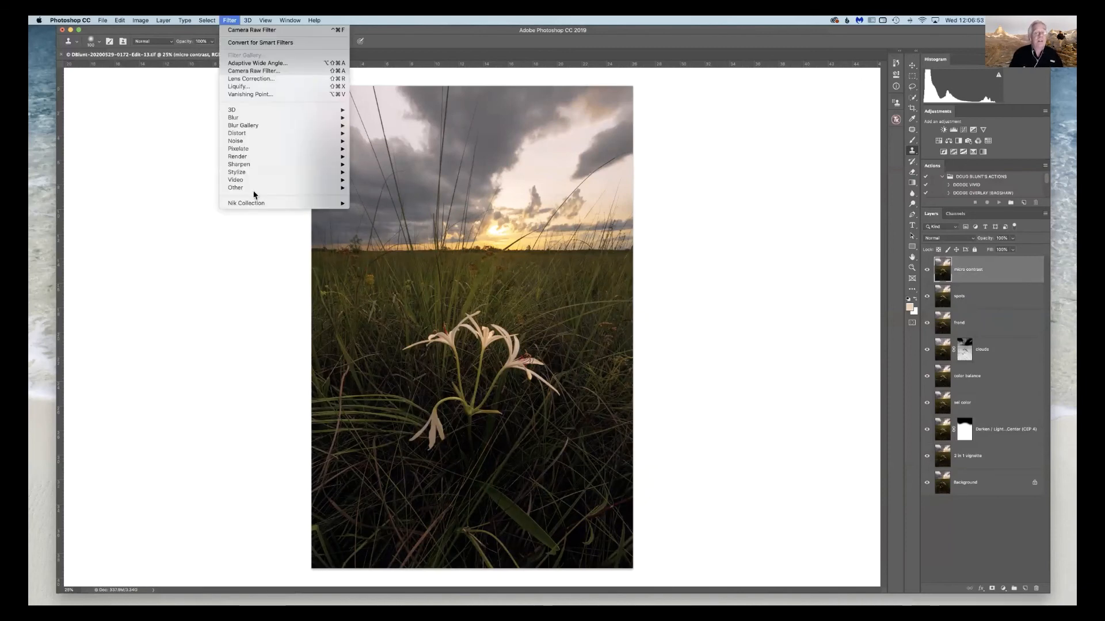
pyautogui.click(264, 218)
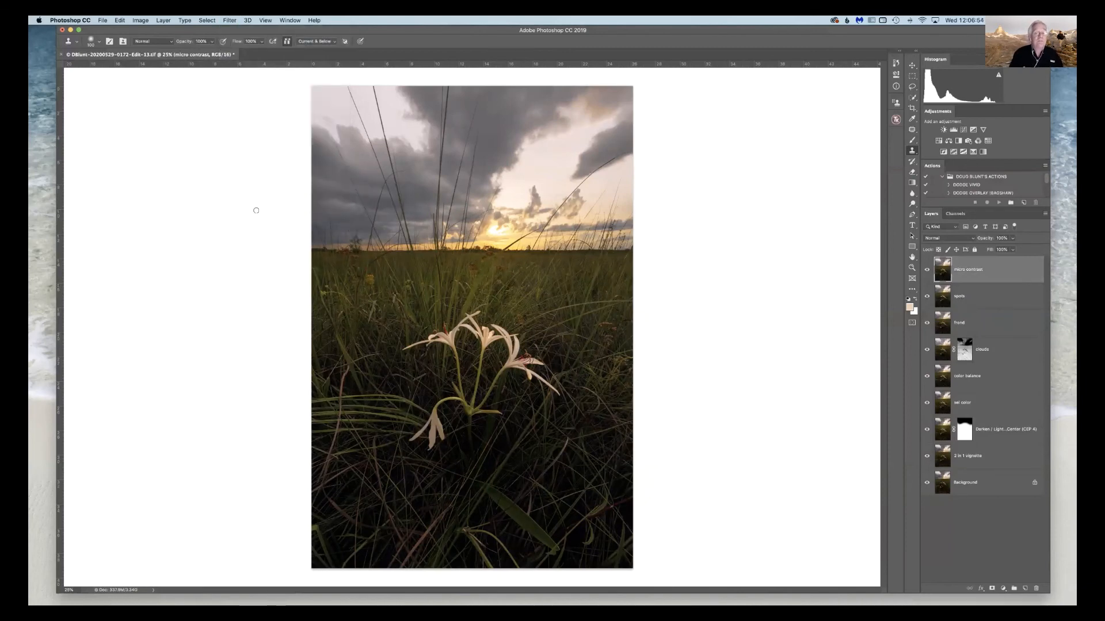
pyautogui.click(230, 21)
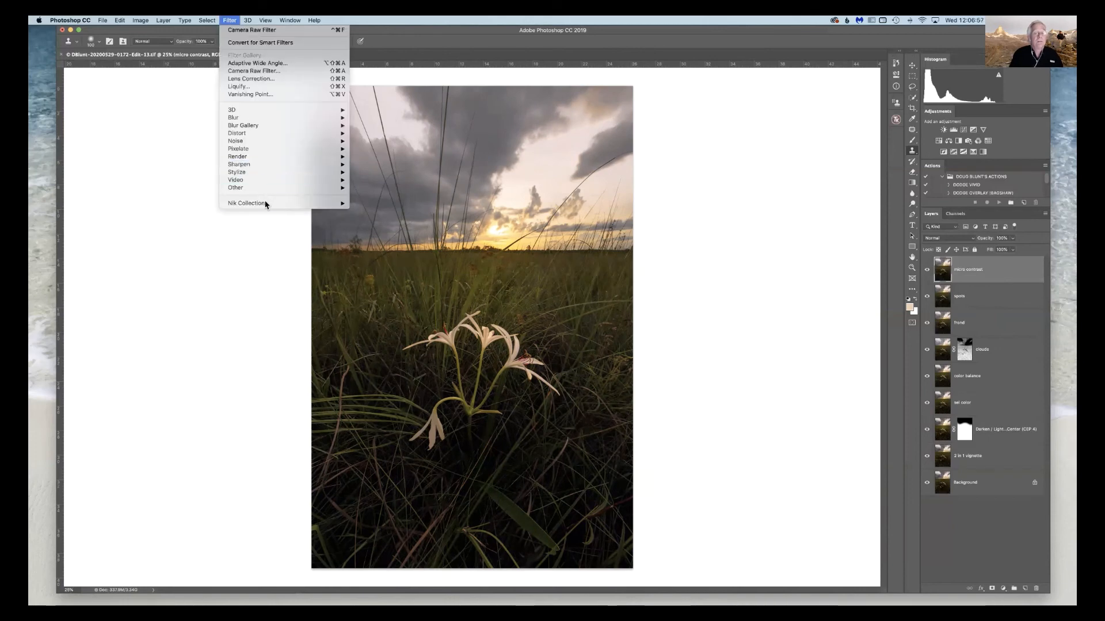
pyautogui.moveTo(266, 204)
pyautogui.click(398, 213)
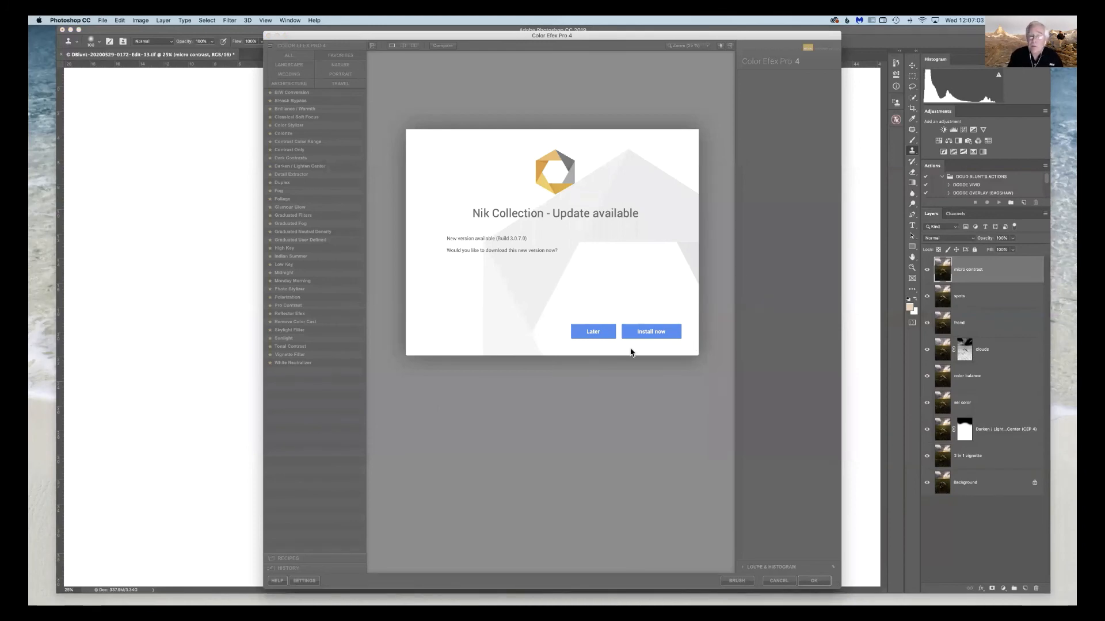
pyautogui.click(592, 332)
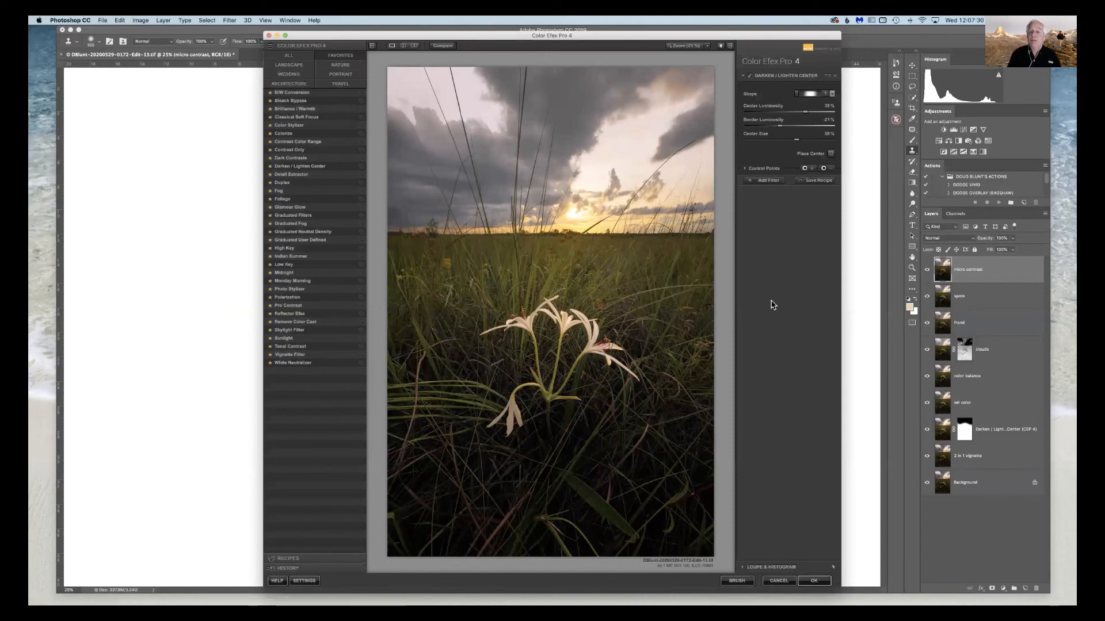
# - Disable the Darken / Lighten Center filter and add a Tonal Contrast filter
pyautogui.click(748, 78)
pyautogui.click(765, 181)
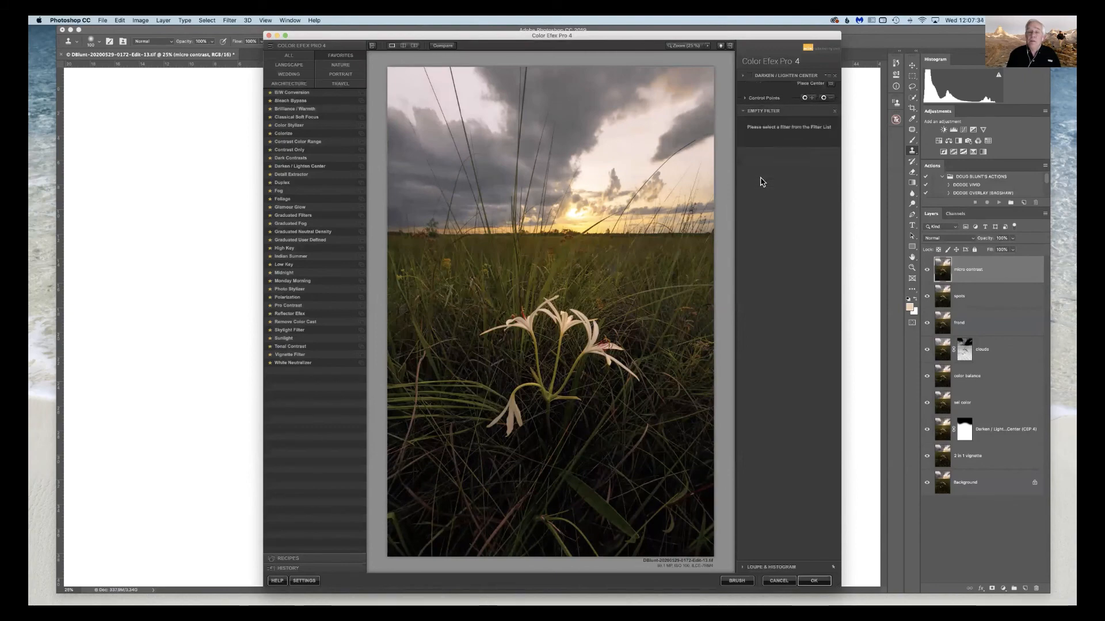
pyautogui.click(299, 347)
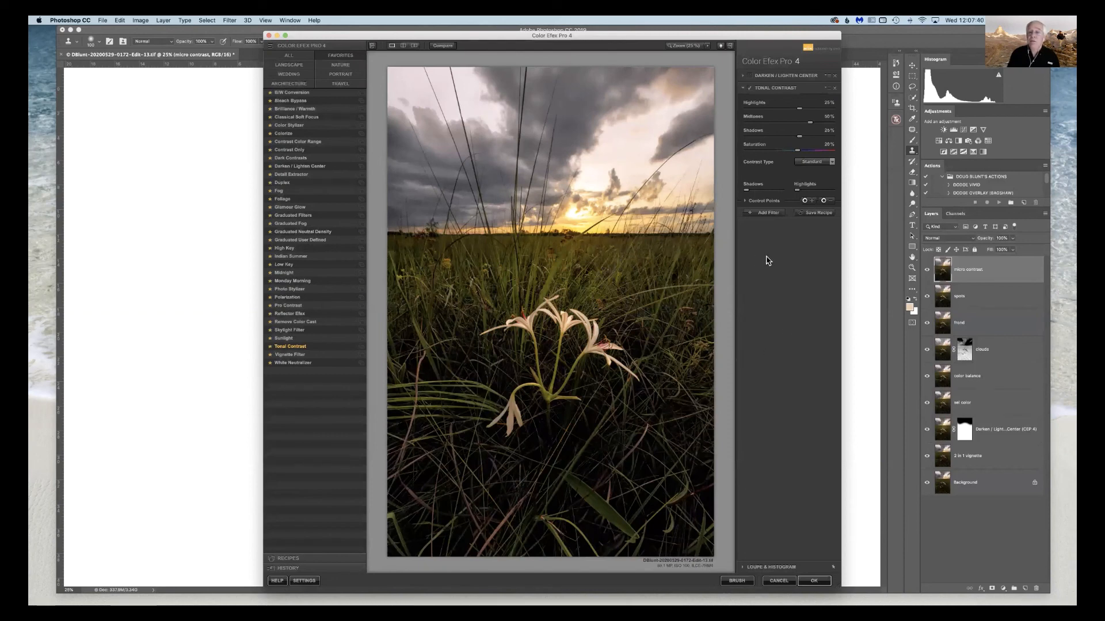
# - Set the Tonal Contrast highlights, midtones, shadows and saturation to 0% and the contrast type to Fine
pyautogui.doubleClick(828, 116)
pyautogui.write('0')
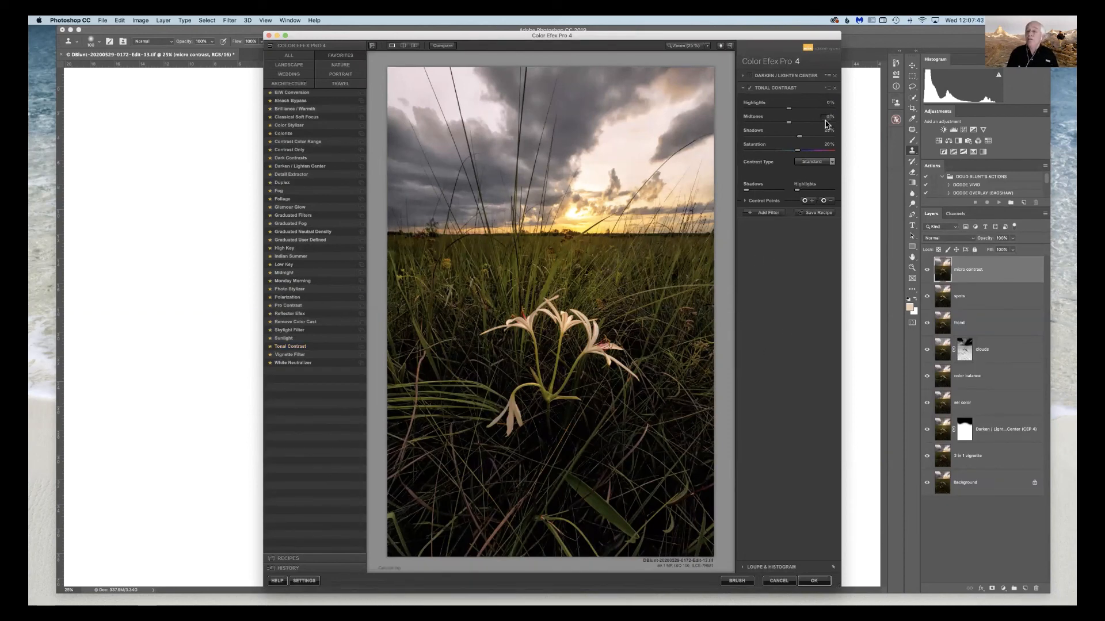
pyautogui.press('Tab')
pyautogui.write('0')
pyautogui.press('Tab')
pyautogui.write('0')
pyautogui.click(812, 162)
pyautogui.click(811, 186)
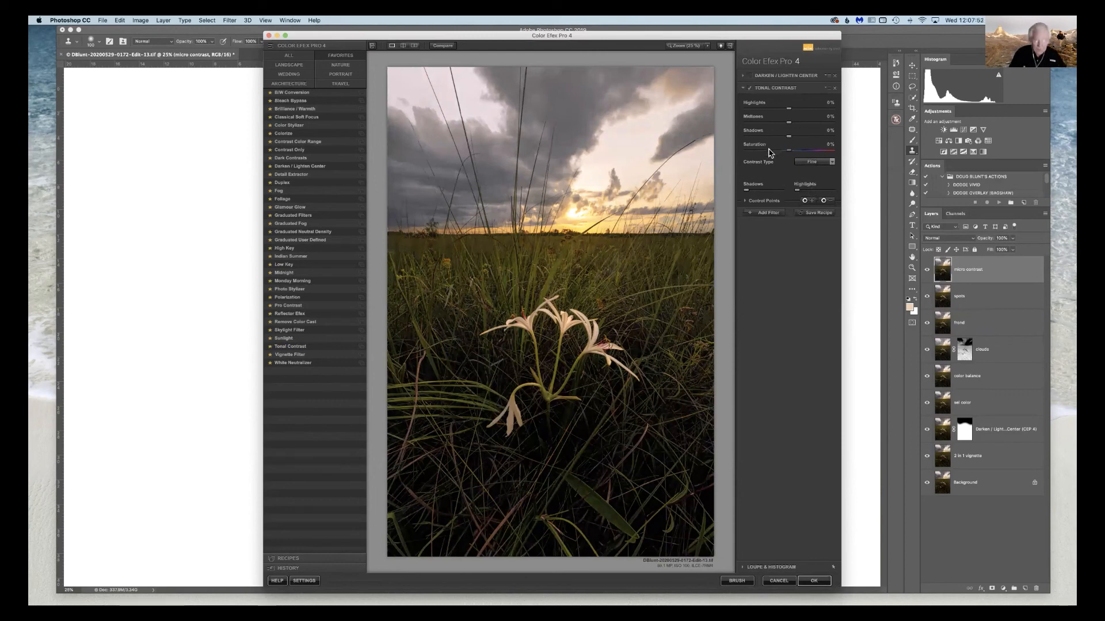
# - Set the Tonal Contrast midtones to -36% and the shadows to 19%
pyautogui.moveTo(789, 125); pyautogui.dragTo(773, 125)
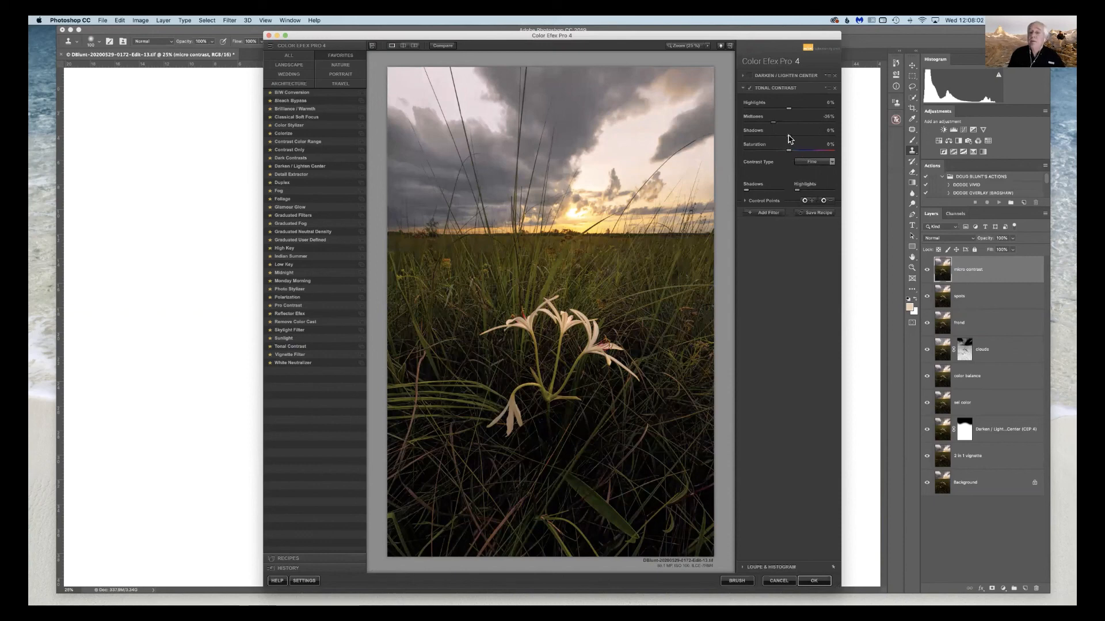
pyautogui.moveTo(788, 136); pyautogui.dragTo(796, 137)
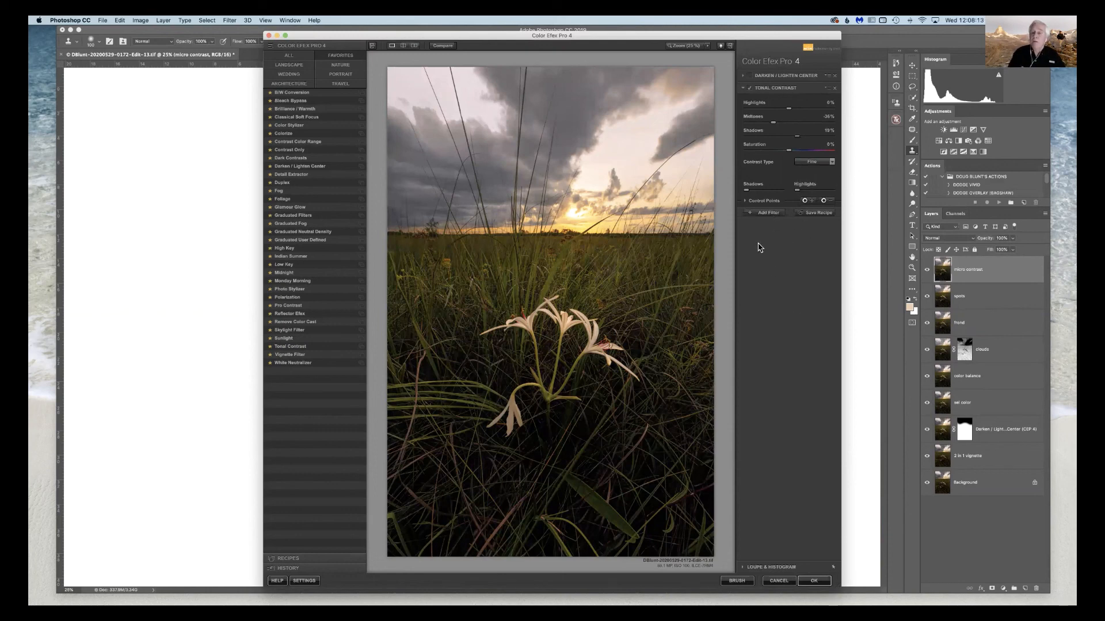
# - Add a Pro Contrast filter with Dynamic Contrast at 14% and apply the filters to the image
pyautogui.click(769, 216)
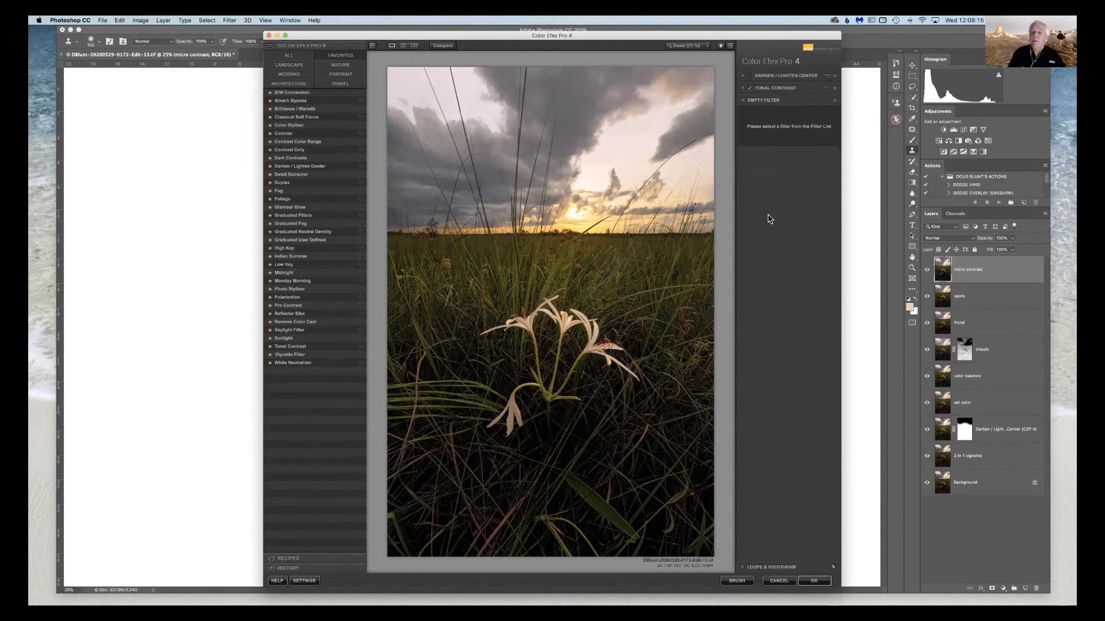
pyautogui.click(762, 88)
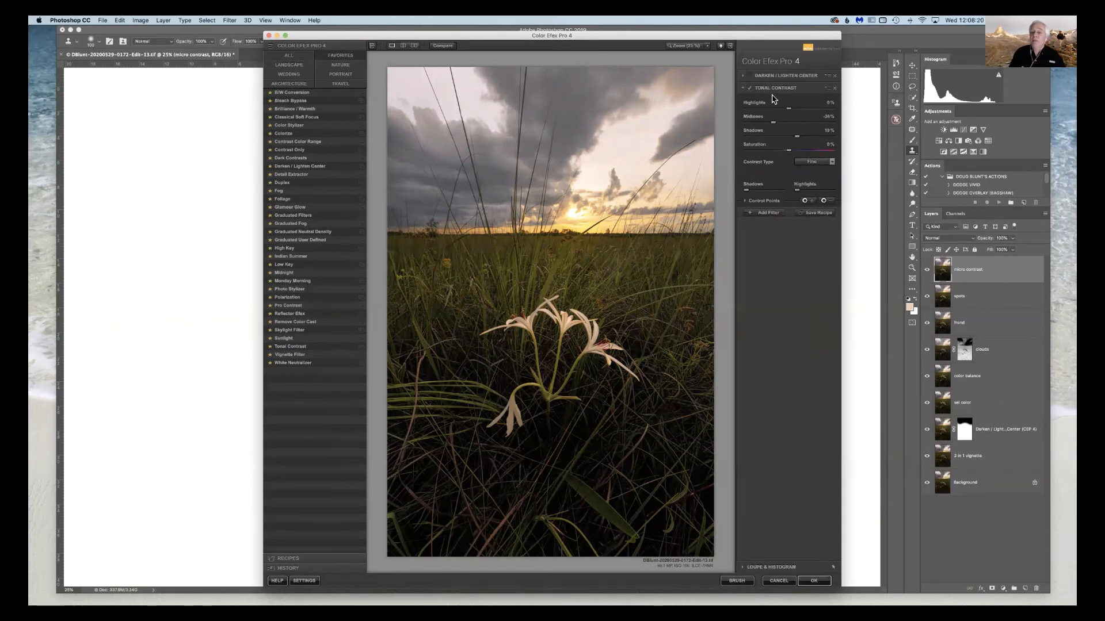
pyautogui.click(764, 214)
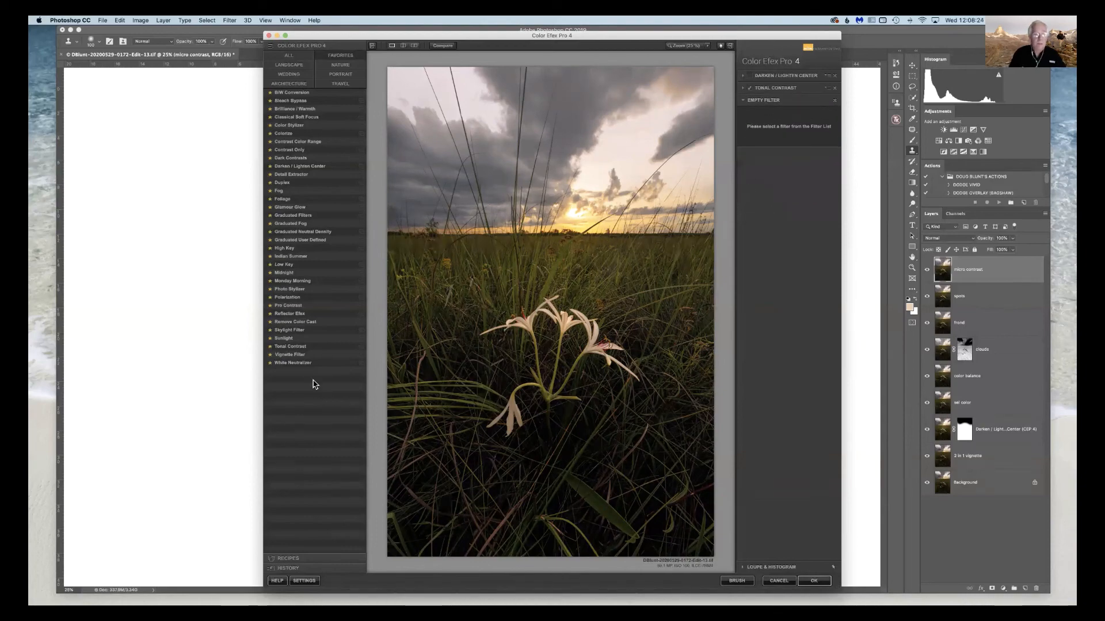
pyautogui.click(288, 307)
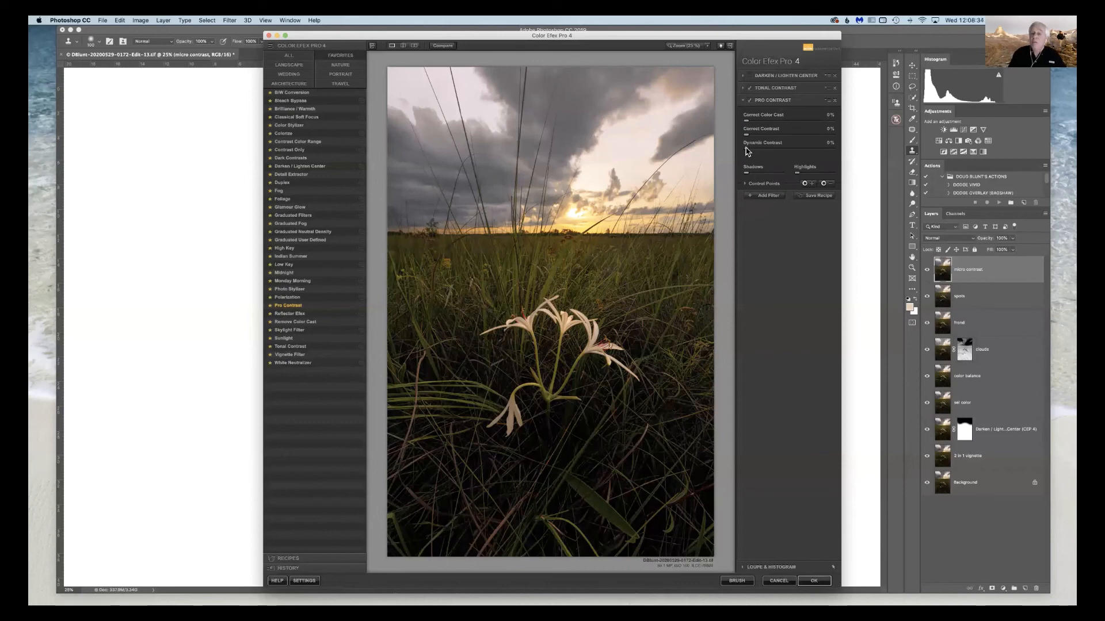
pyautogui.moveTo(746, 148); pyautogui.dragTo(758, 149)
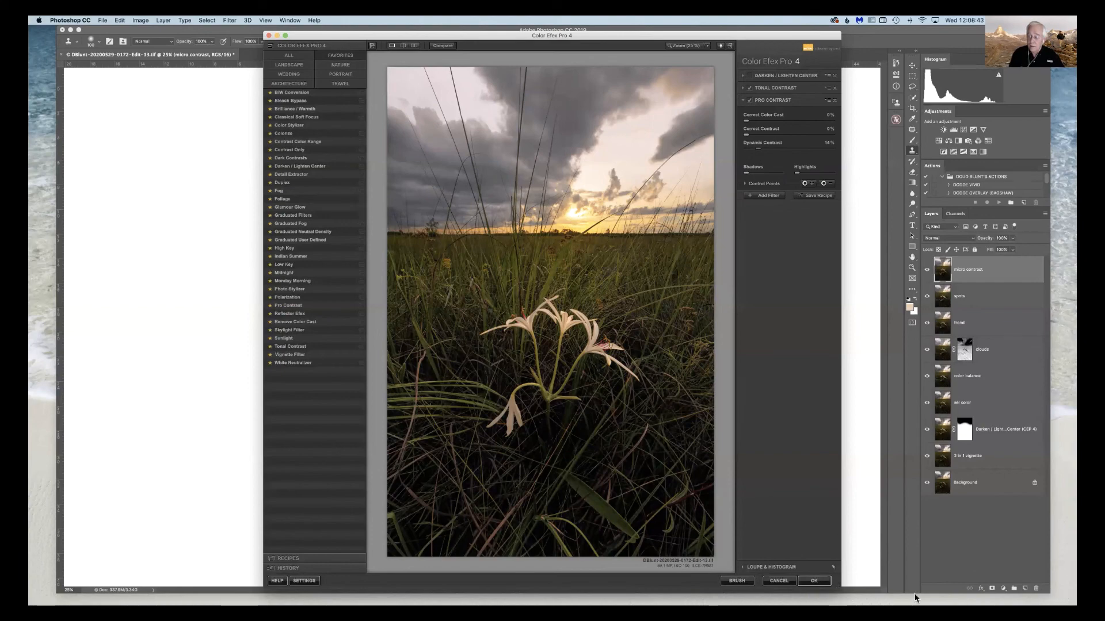
pyautogui.click(812, 583)
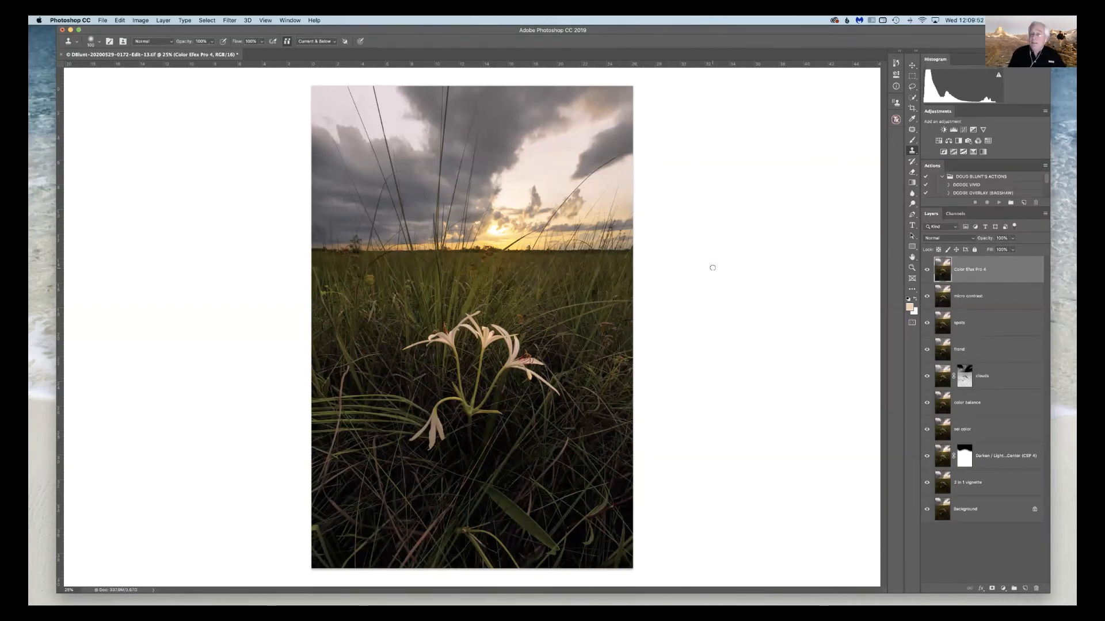
# - Create a merged layer on top of the stack and name it "selective noise rem"
pyautogui.click(970, 578)
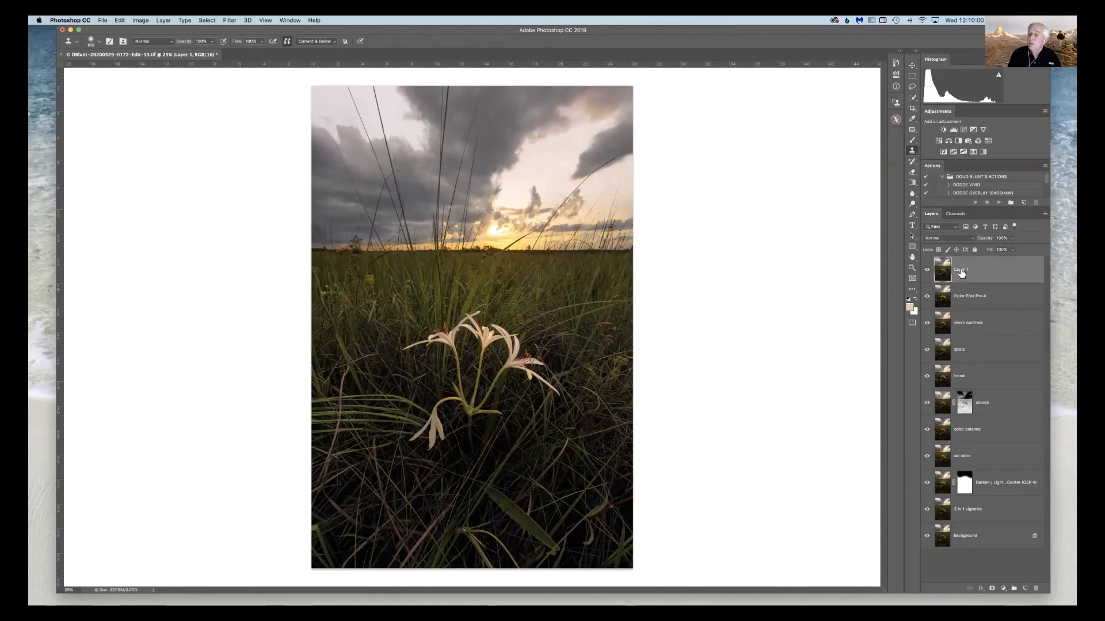
pyautogui.write('d')
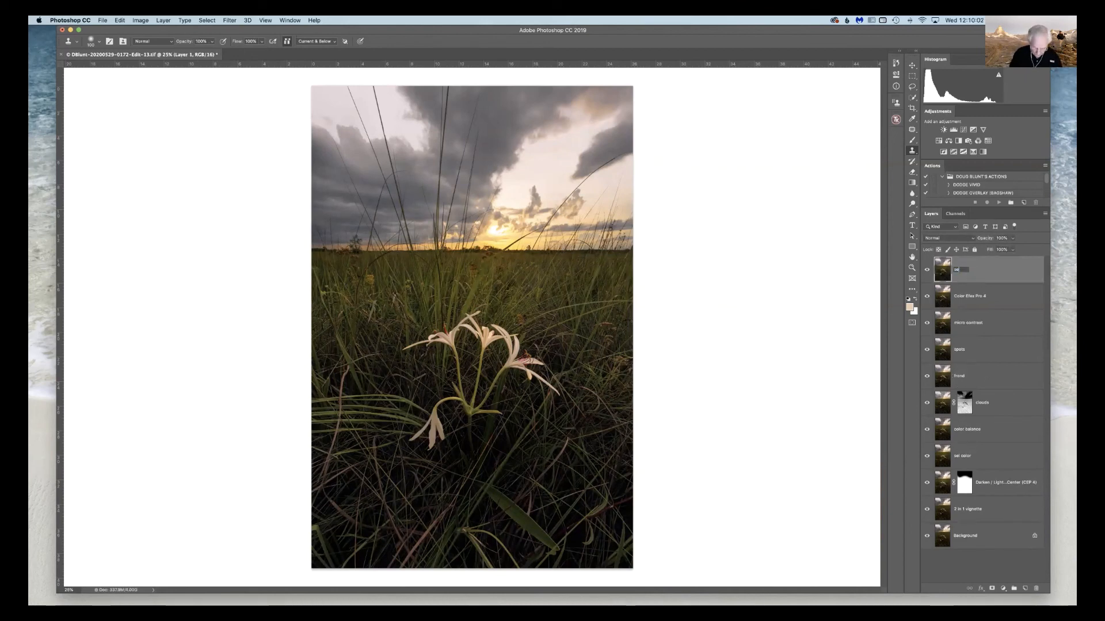
pyautogui.write('electiv')
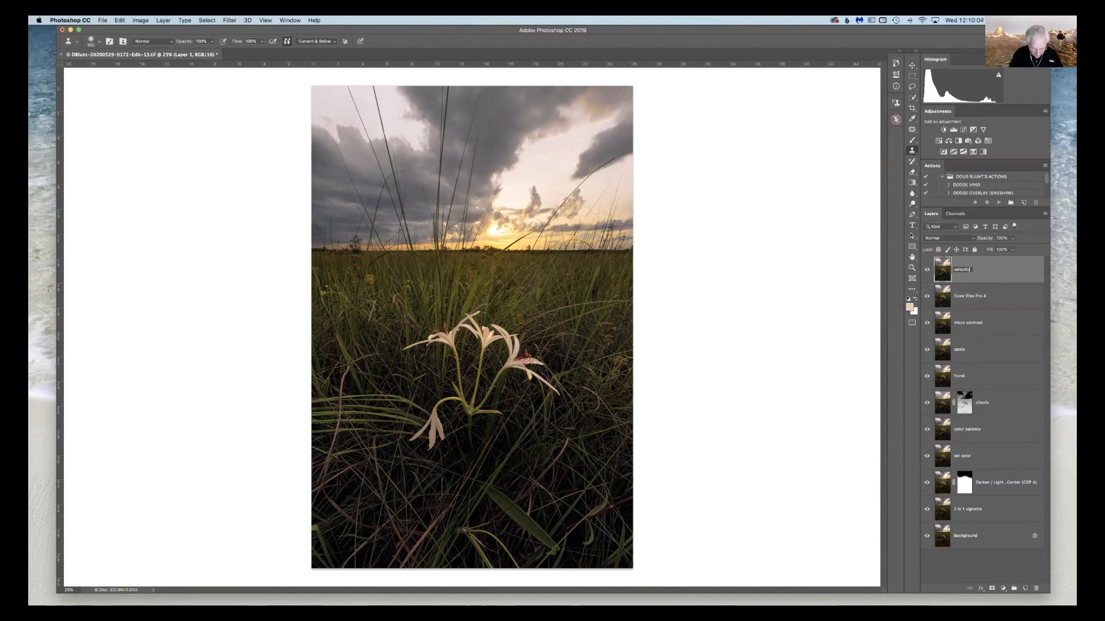
pyautogui.write('e noise rem')
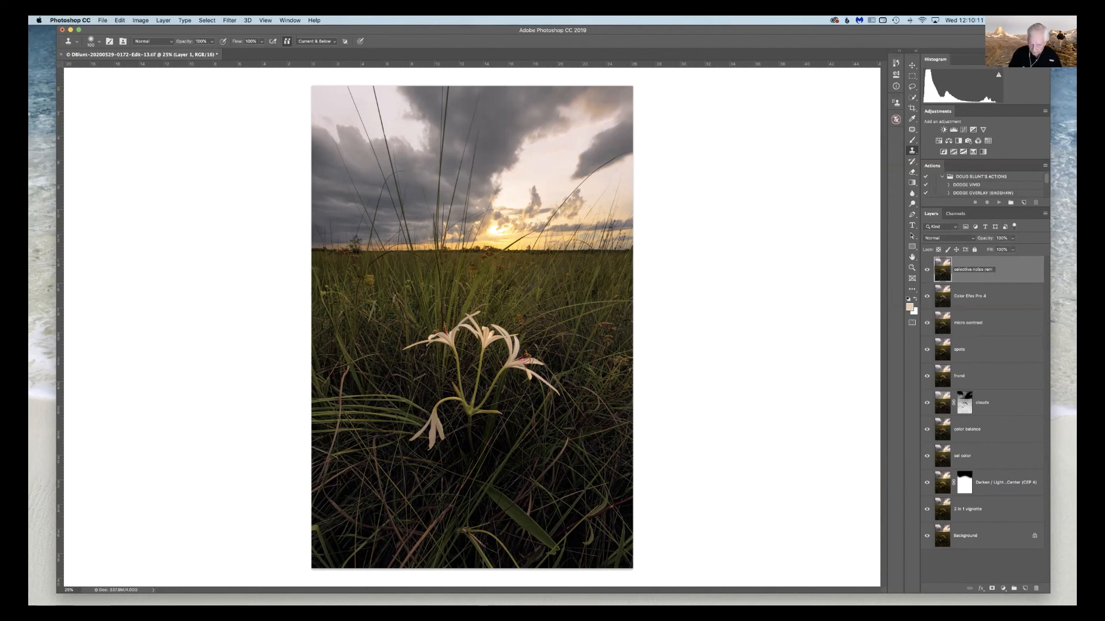
pyautogui.press('Return')
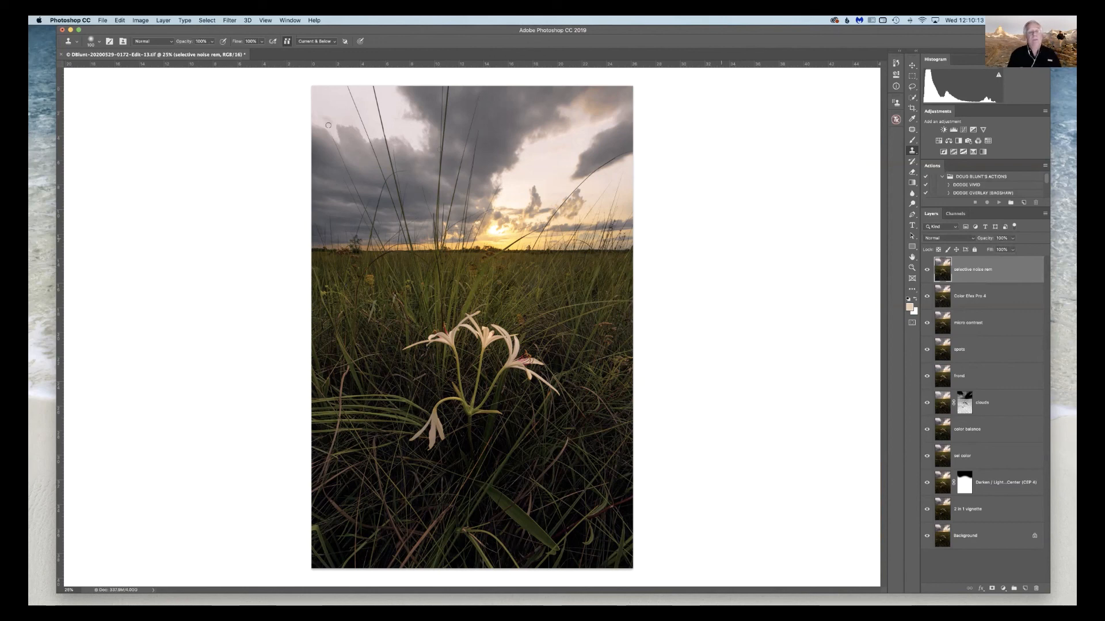
# - Open the layer in the Camera Raw Filter and set up an adjustment brush with Noise Reduction at +100
pyautogui.click(228, 22)
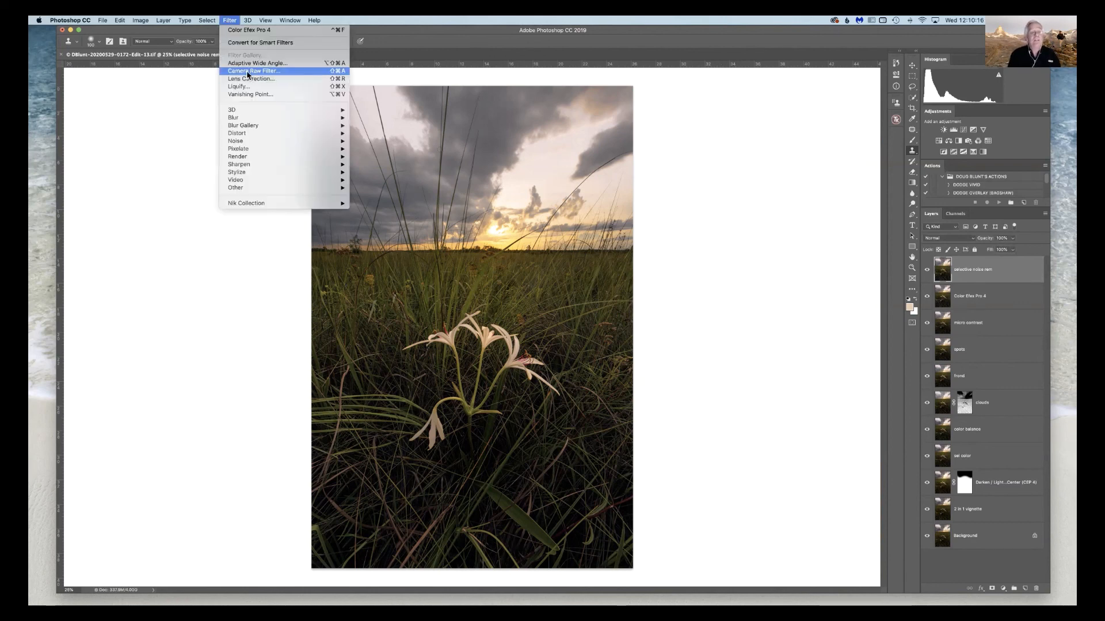
pyautogui.click(246, 72)
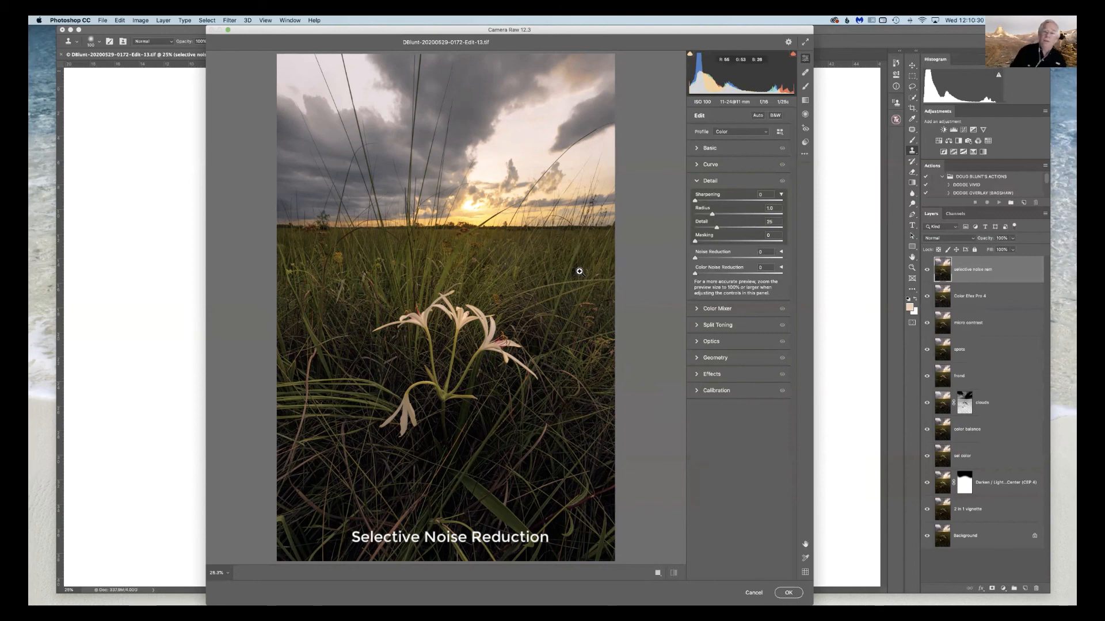
pyautogui.click(805, 87)
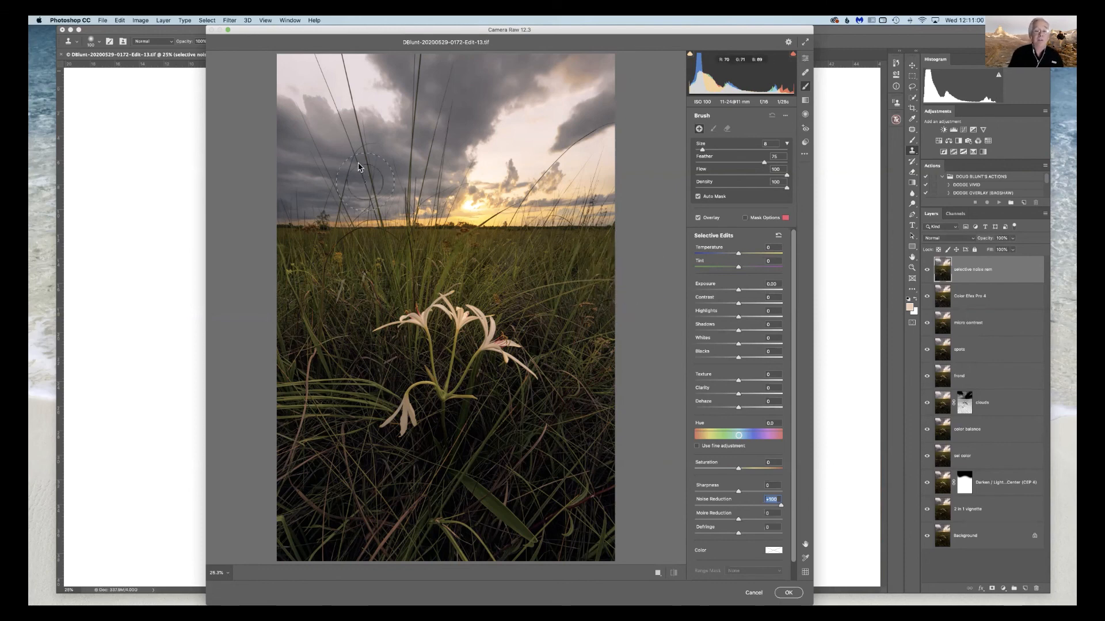
# - Brush noise reduction over the dark clouds at the left edge of the sky, among the thin grass blades
pyautogui.press('super+equal')
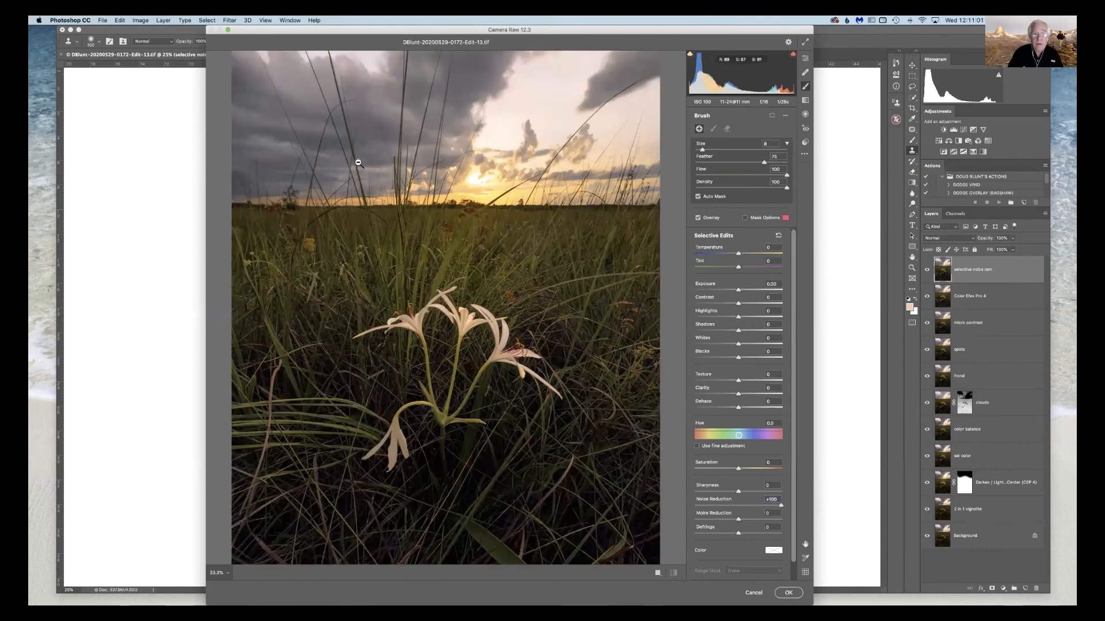
pyautogui.press('super+equal')
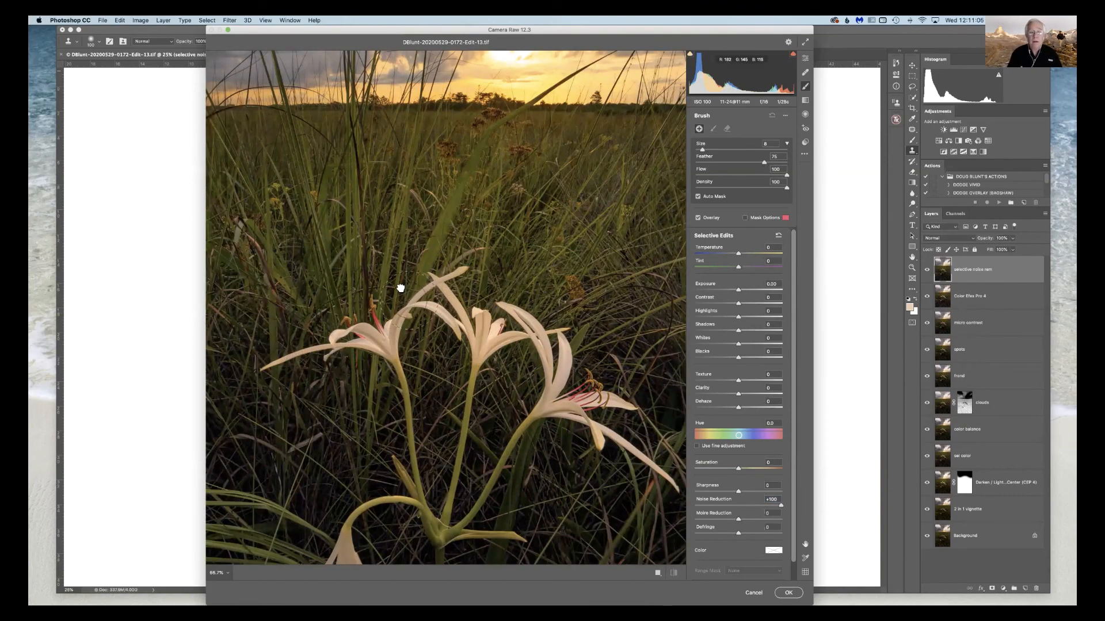
pyautogui.scroll(10, 483, 469)
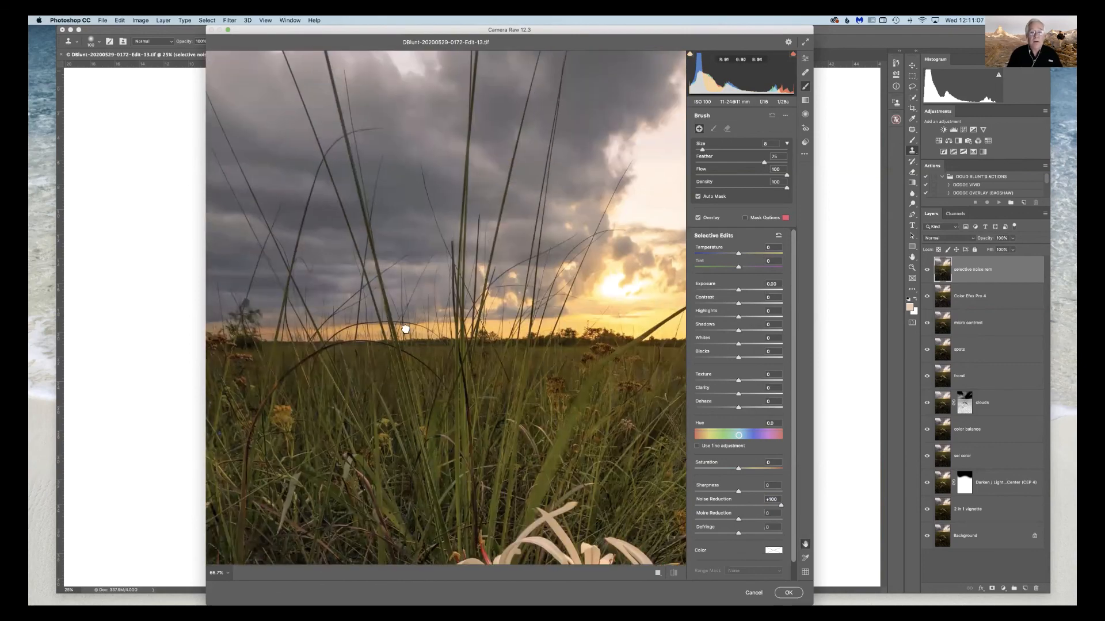
pyautogui.scroll(10, 405, 329)
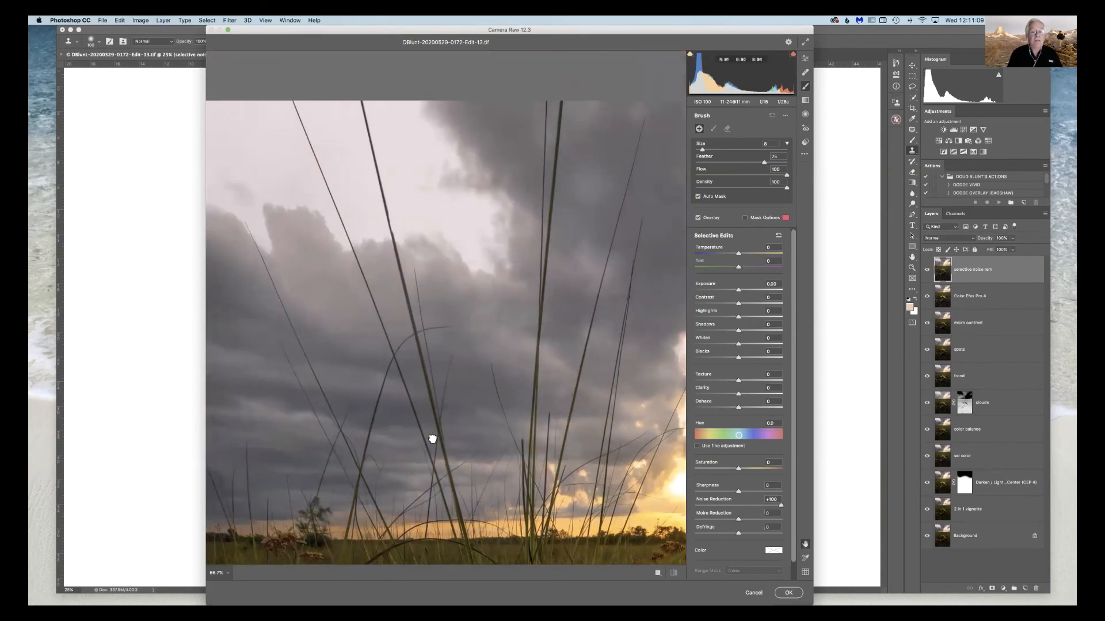
pyautogui.moveTo(432, 439); pyautogui.dragTo(447, 441)
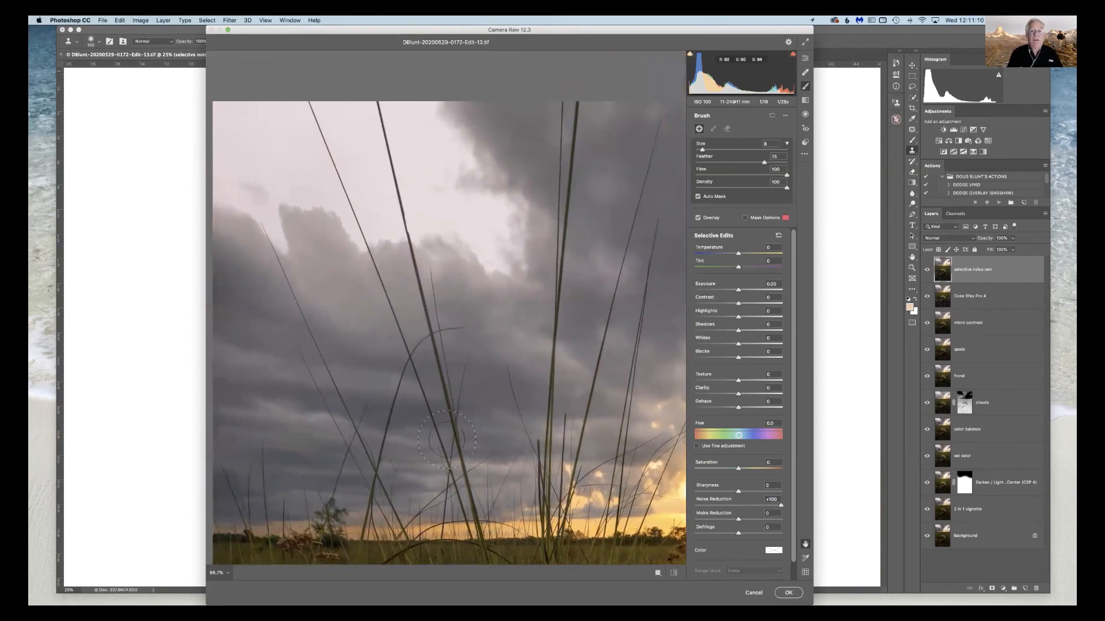
pyautogui.moveTo(236, 258); pyautogui.dragTo(256, 426)
pyautogui.moveTo(320, 214); pyautogui.dragTo(366, 363)
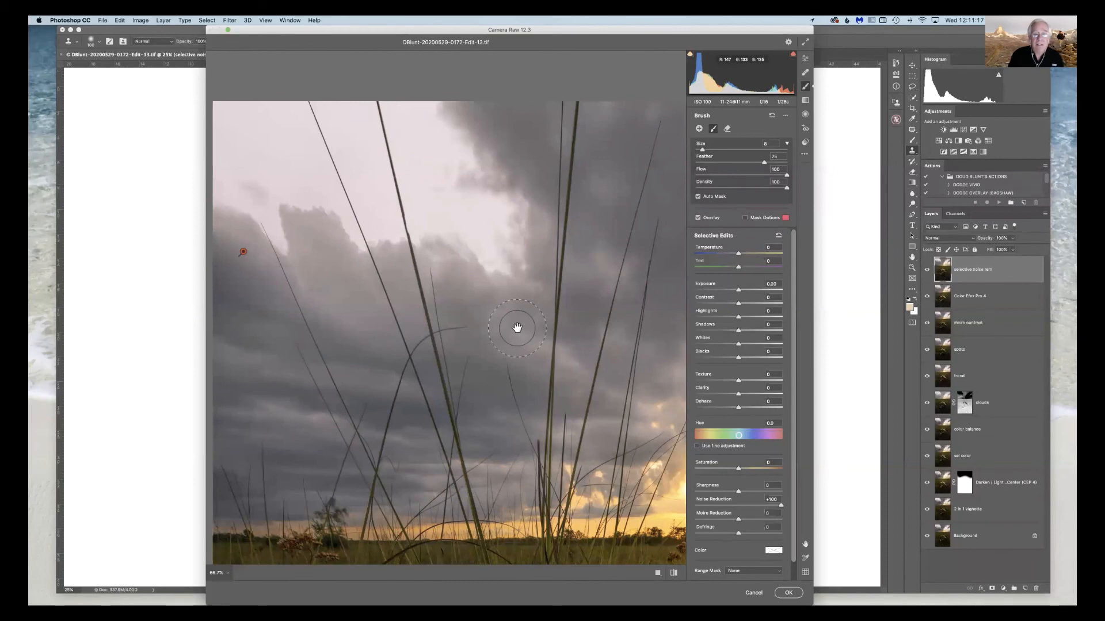
# - Continue the noise reduction over the clouds around the tall central grass blades, adjusting the brush size to 6
pyautogui.press('super+minus')
pyautogui.press('[')
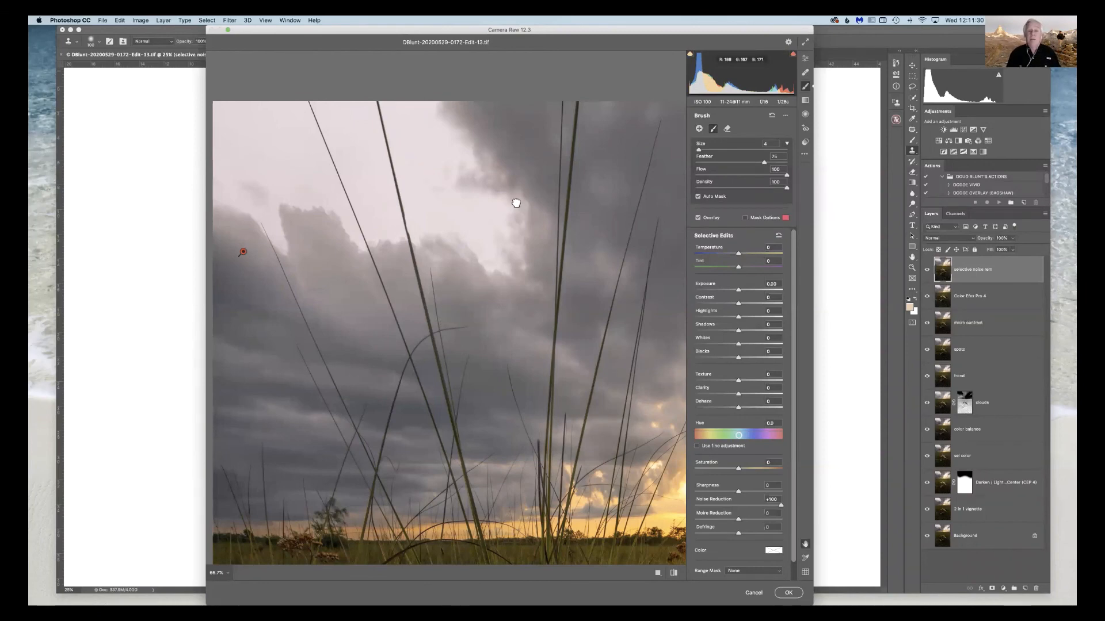
pyautogui.moveTo(517, 204); pyautogui.dragTo(448, 210)
pyautogui.press(']')
pyautogui.press(']')
pyautogui.press(']')
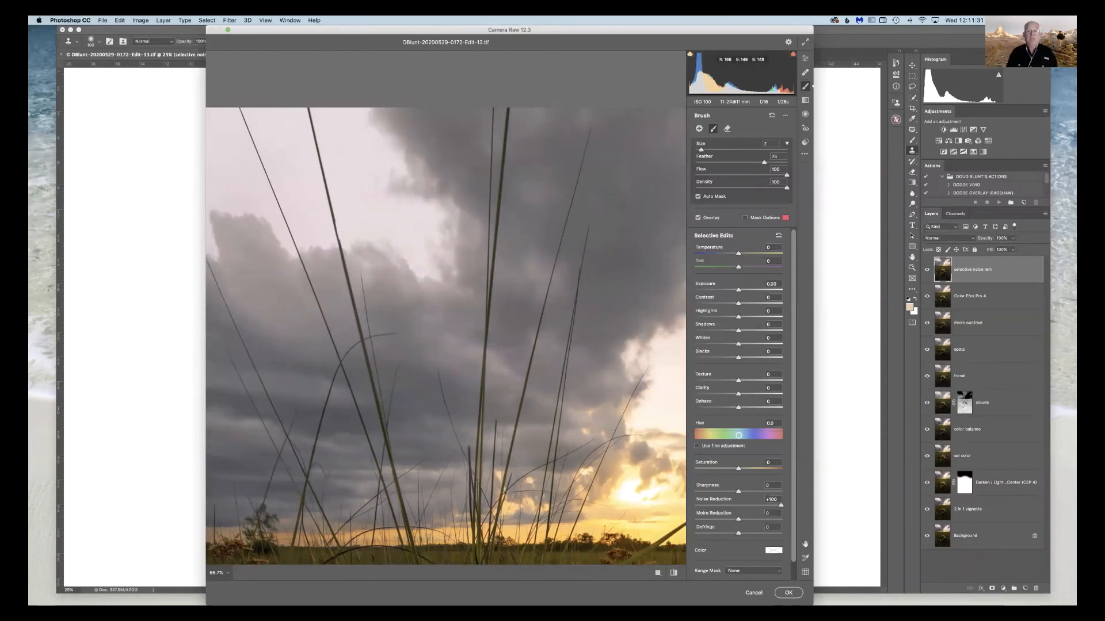
pyautogui.press(']')
pyautogui.press(']')
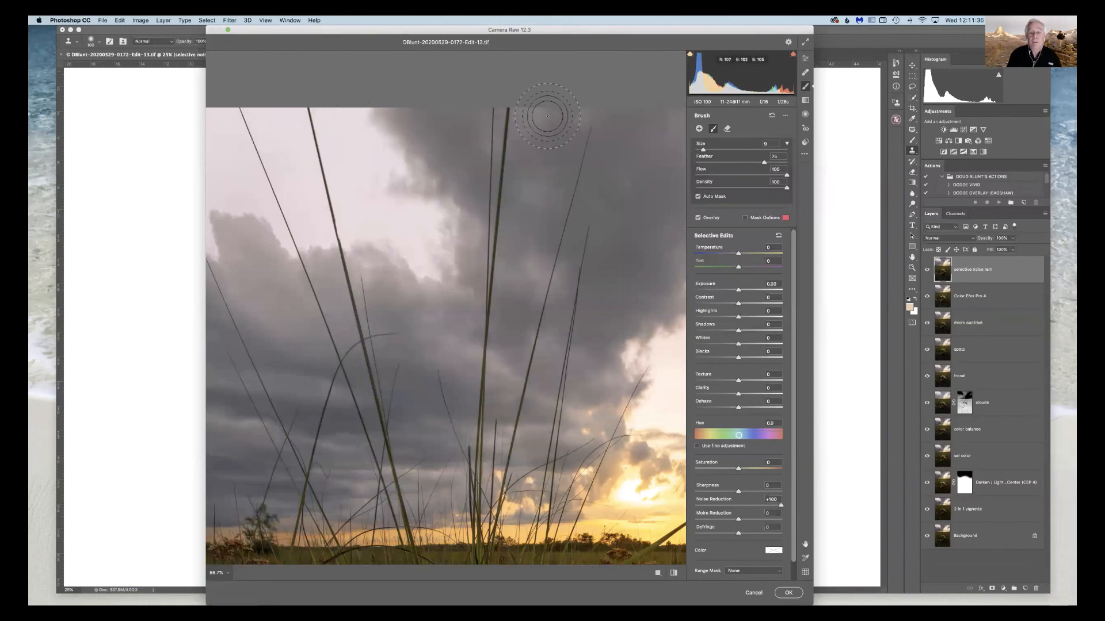
pyautogui.press('[')
pyautogui.press('[')
pyautogui.press('[')
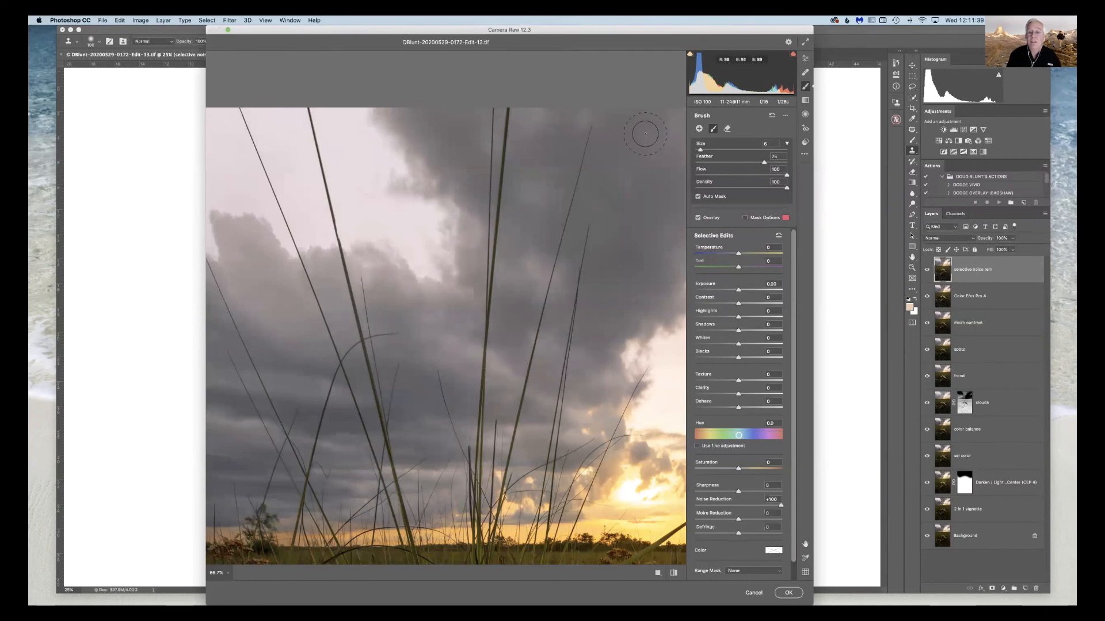
# - Brush noise reduction over the large dark cloud to the right of the tall grass blades, viewed at 100%
pyautogui.press('space')
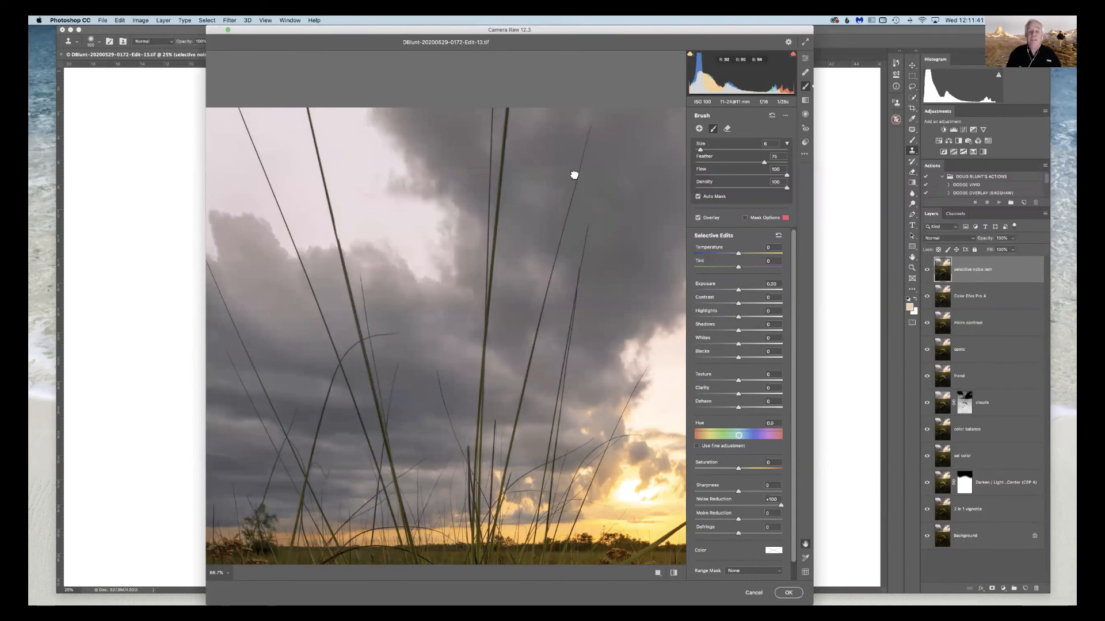
pyautogui.moveTo(575, 174); pyautogui.dragTo(552, 171)
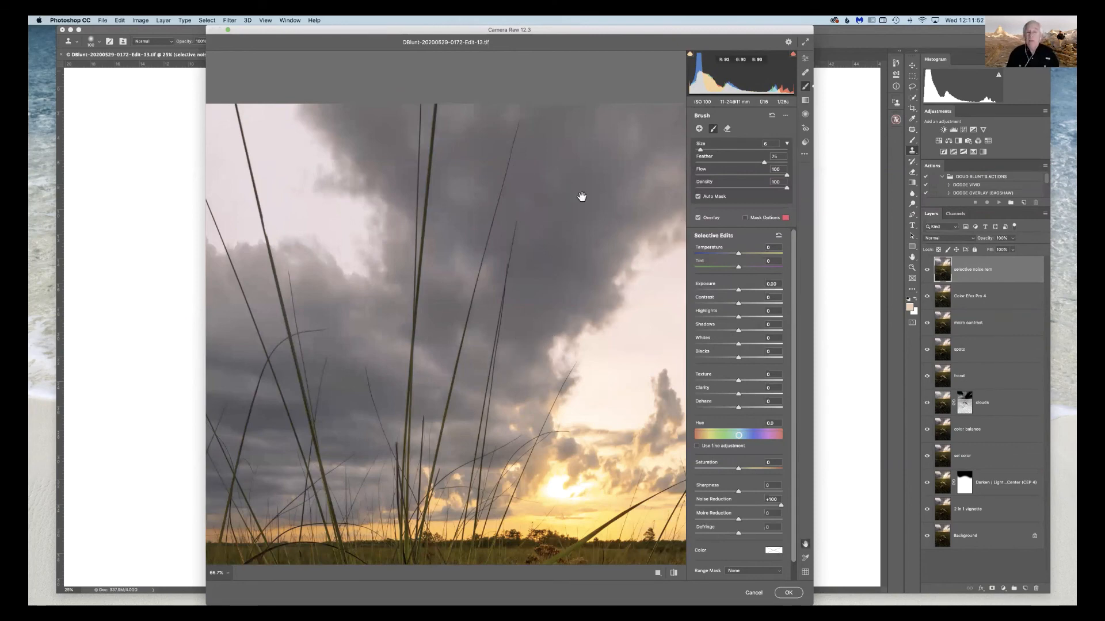
pyautogui.scroll(-3, 584, 173)
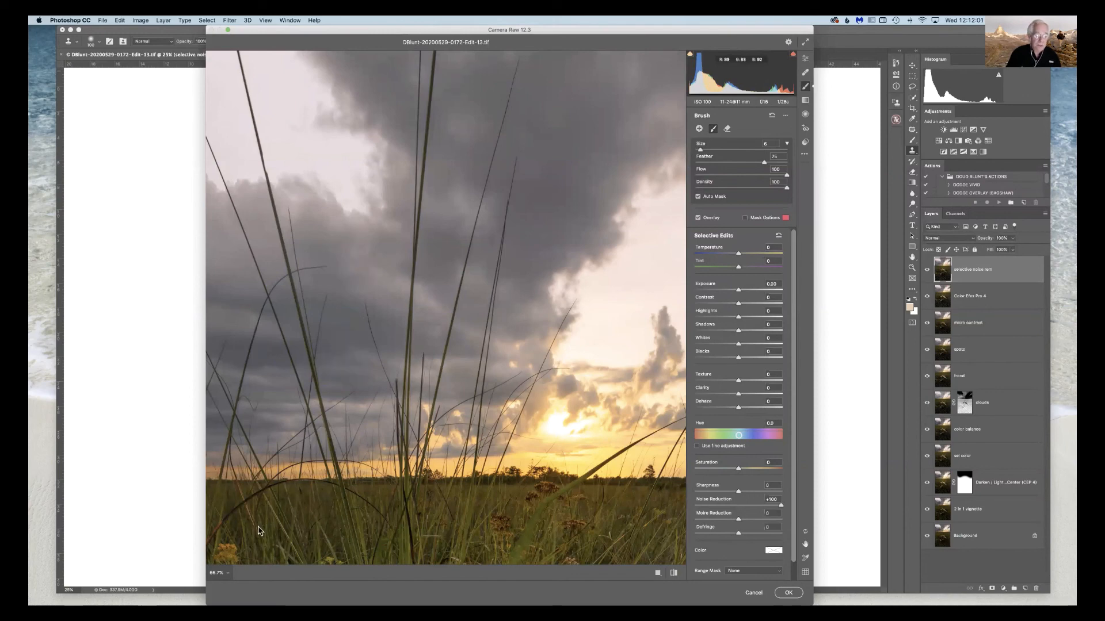
pyautogui.click(228, 573)
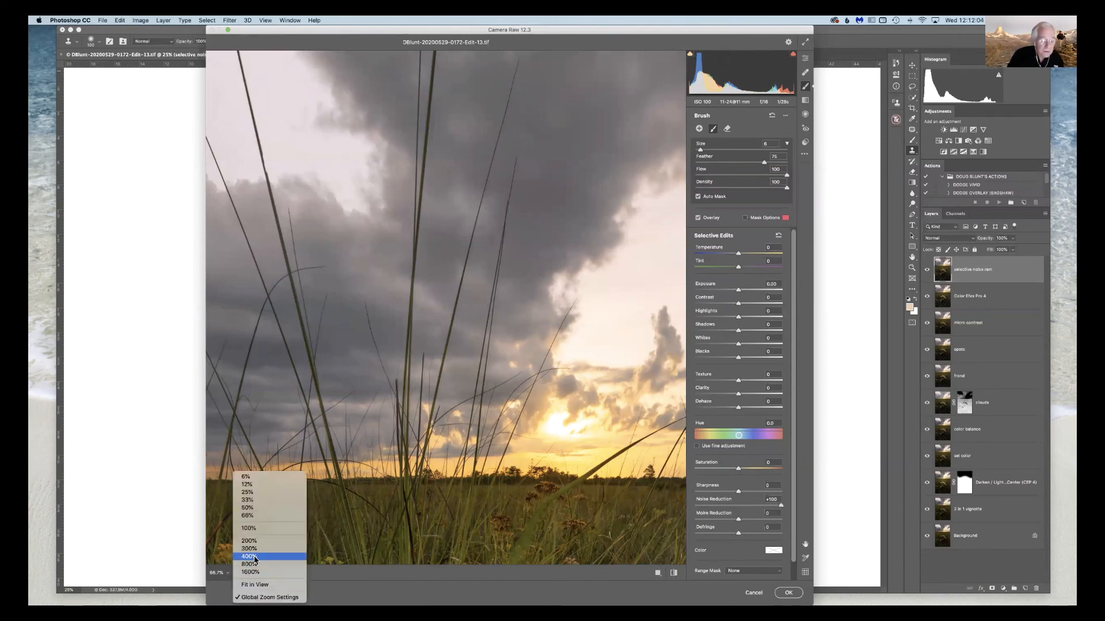
pyautogui.click(254, 529)
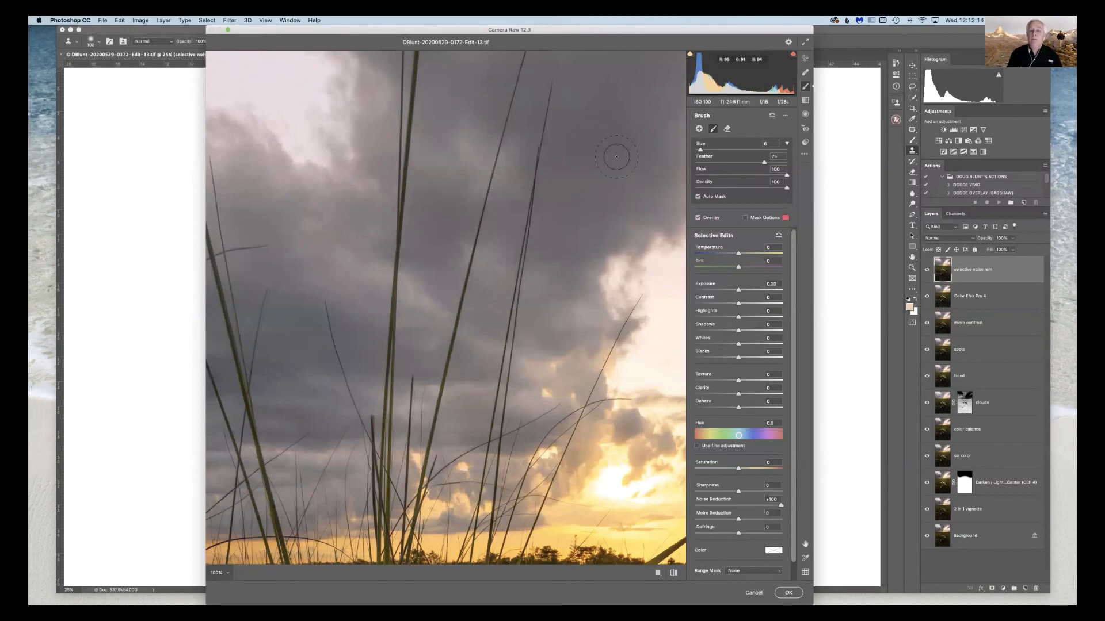
pyautogui.press('space')
pyautogui.moveTo(602, 173); pyautogui.dragTo(587, 360)
pyautogui.moveTo(585, 283)
pyautogui.mouseDown()
pyautogui.moveTo(581, 222)
pyautogui.moveTo(572, 316)
pyautogui.mouseUp()
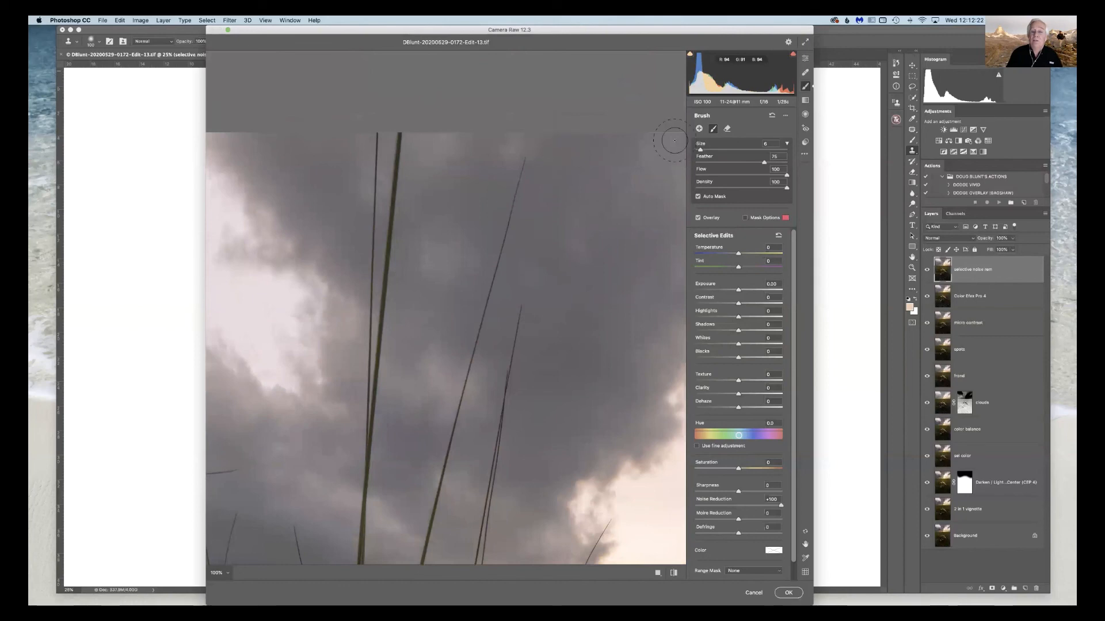
pyautogui.press('space')
pyautogui.moveTo(496, 295); pyautogui.dragTo(362, 295)
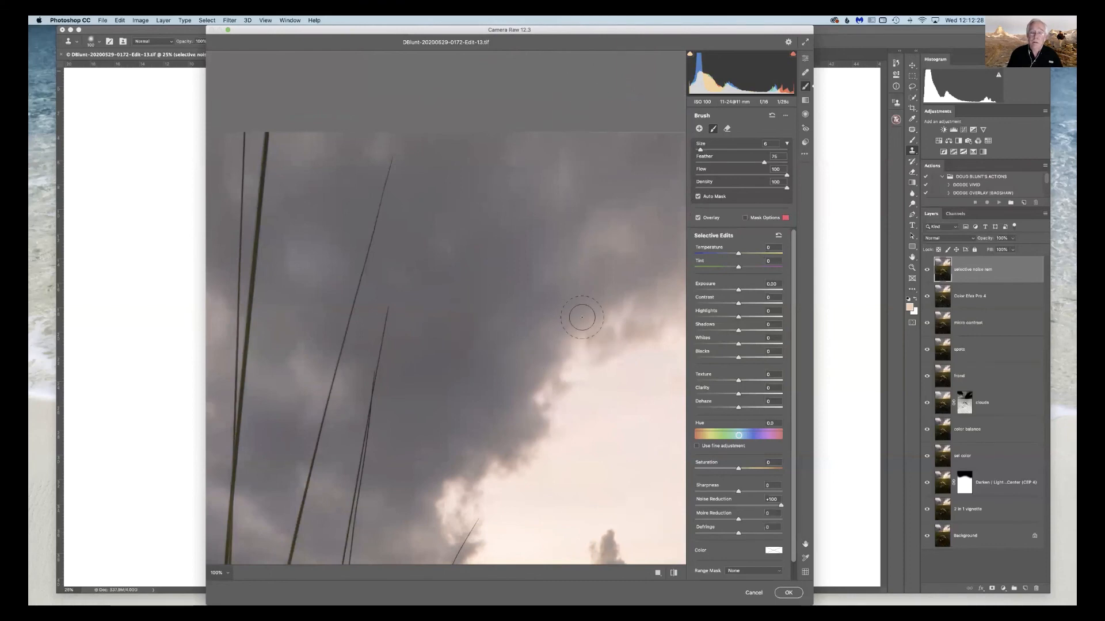
# - Continue brushing noise reduction over the clouds toward the right edge of the image, including the dark cloud above the curved grass blade
pyautogui.press('space')
pyautogui.moveTo(545, 267); pyautogui.dragTo(416, 369)
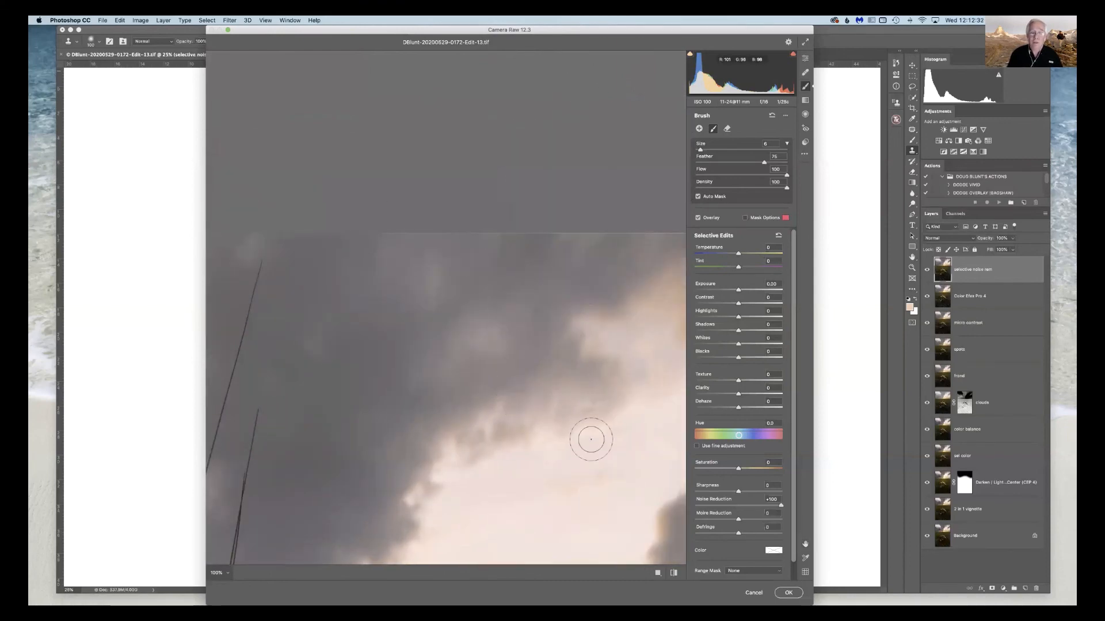
pyautogui.press('space')
pyautogui.moveTo(402, 289); pyautogui.dragTo(360, 276)
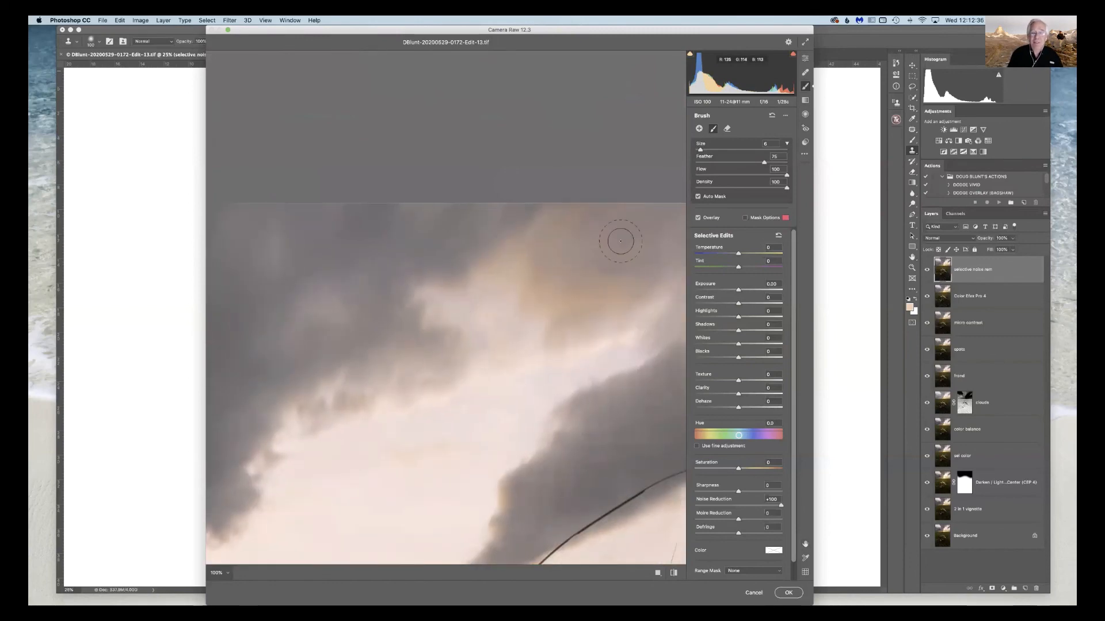
pyautogui.press('space')
pyautogui.moveTo(564, 293); pyautogui.dragTo(392, 272)
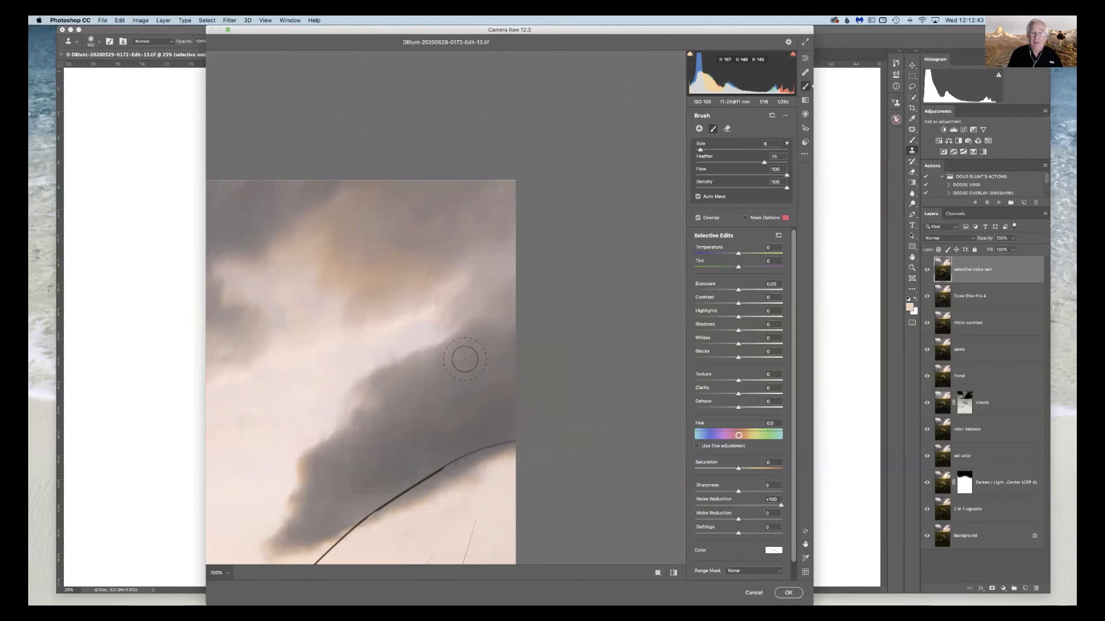
pyautogui.scroll(-3, 505, 167)
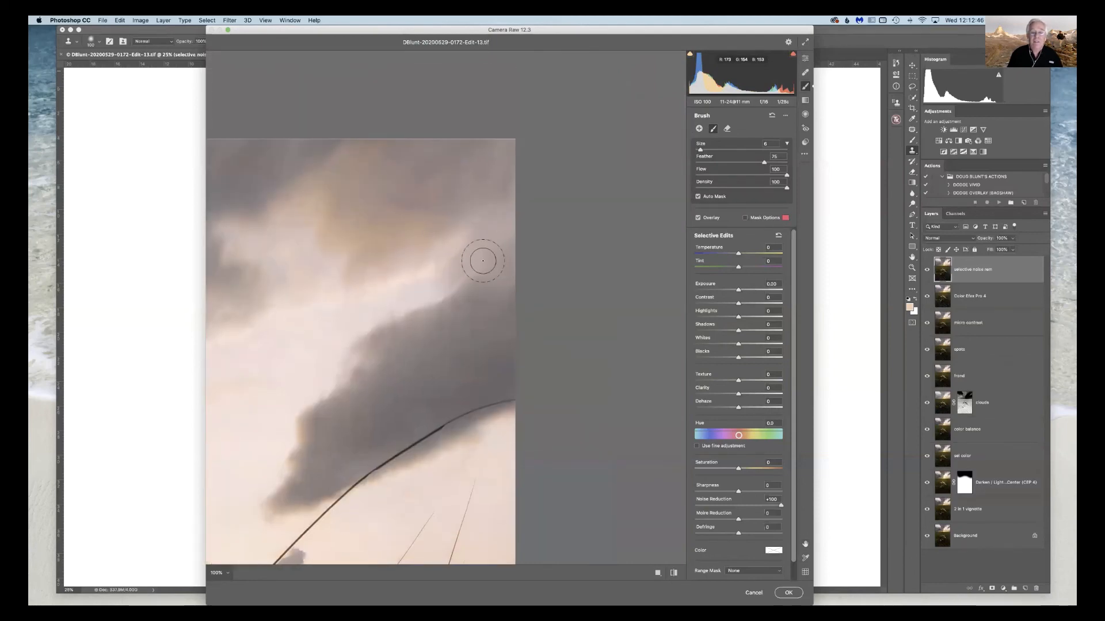
pyautogui.scroll(-10, 403, 311)
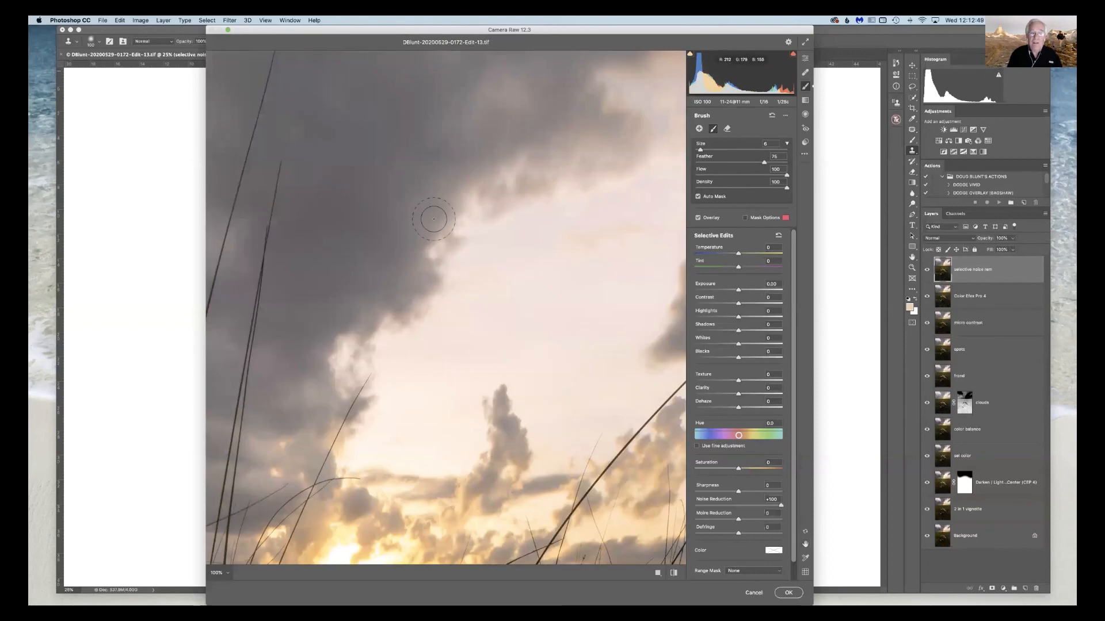
# - Check the sky back across to the left edge of the image and apply the Camera Raw noise reduction
pyautogui.moveTo(338, 280); pyautogui.dragTo(560, 274)
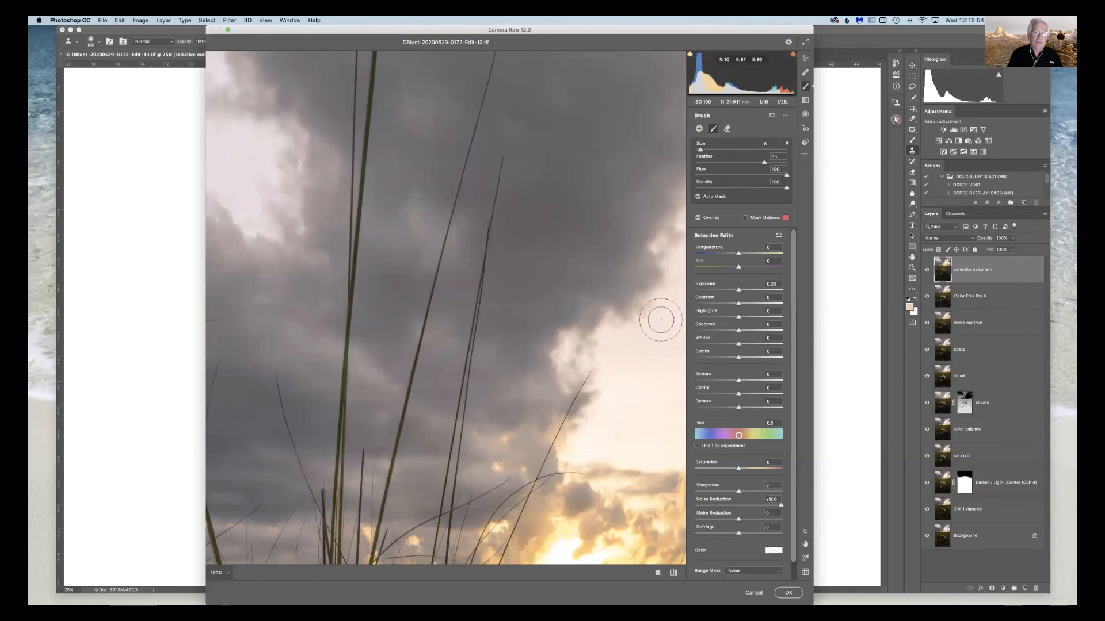
pyautogui.moveTo(549, 291)
pyautogui.mouseDown()
pyautogui.moveTo(606, 281)
pyautogui.moveTo(478, 224)
pyautogui.mouseUp()
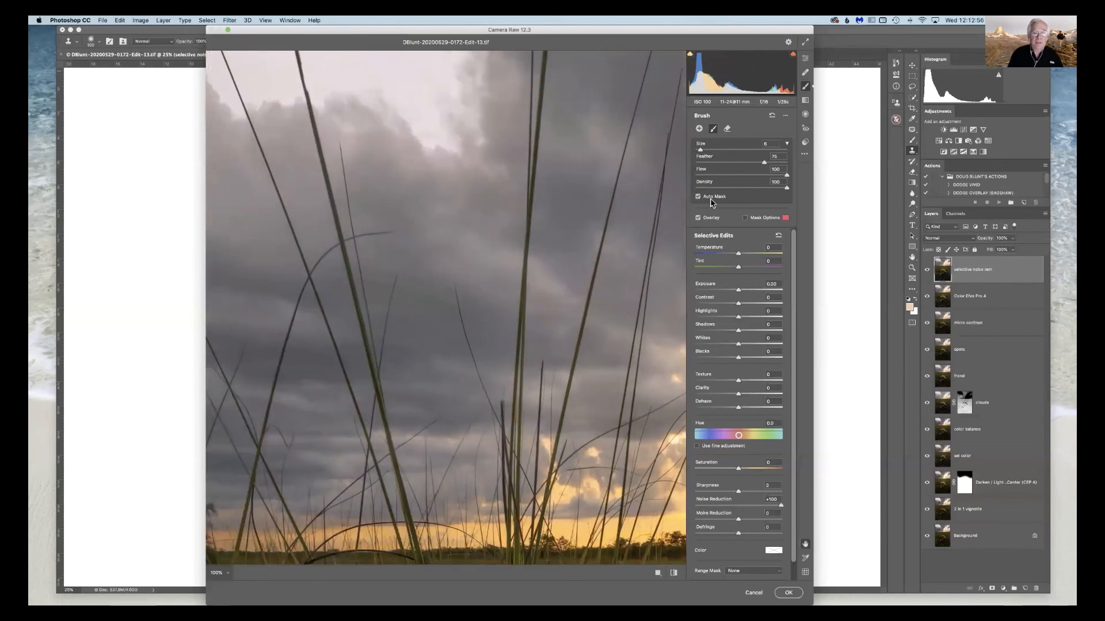
pyautogui.moveTo(673, 152); pyautogui.dragTo(688, 148)
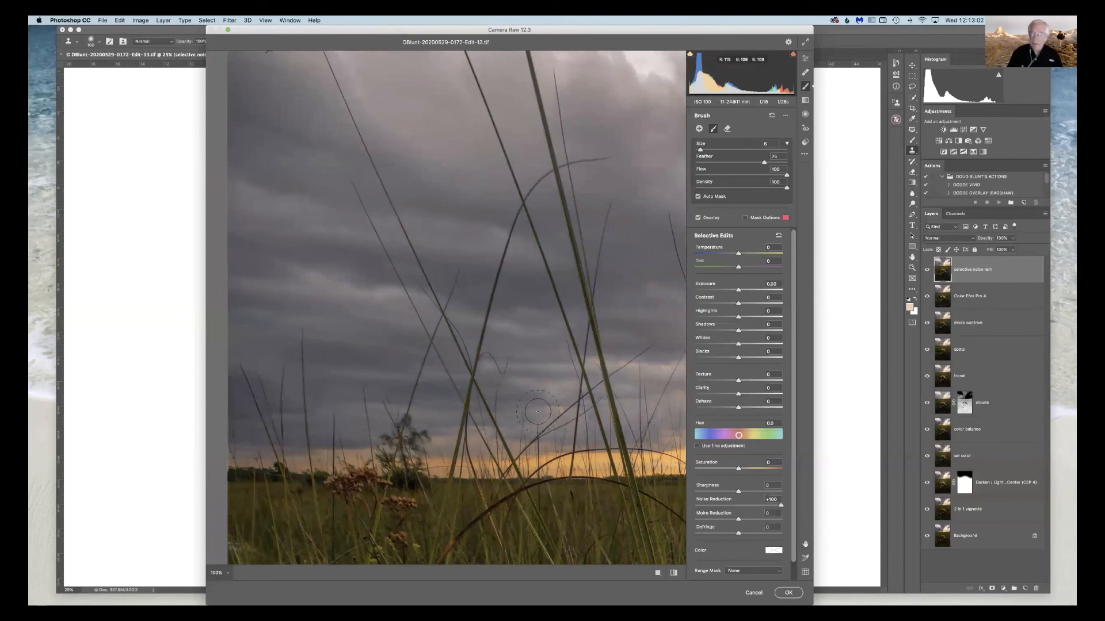
pyautogui.click(788, 595)
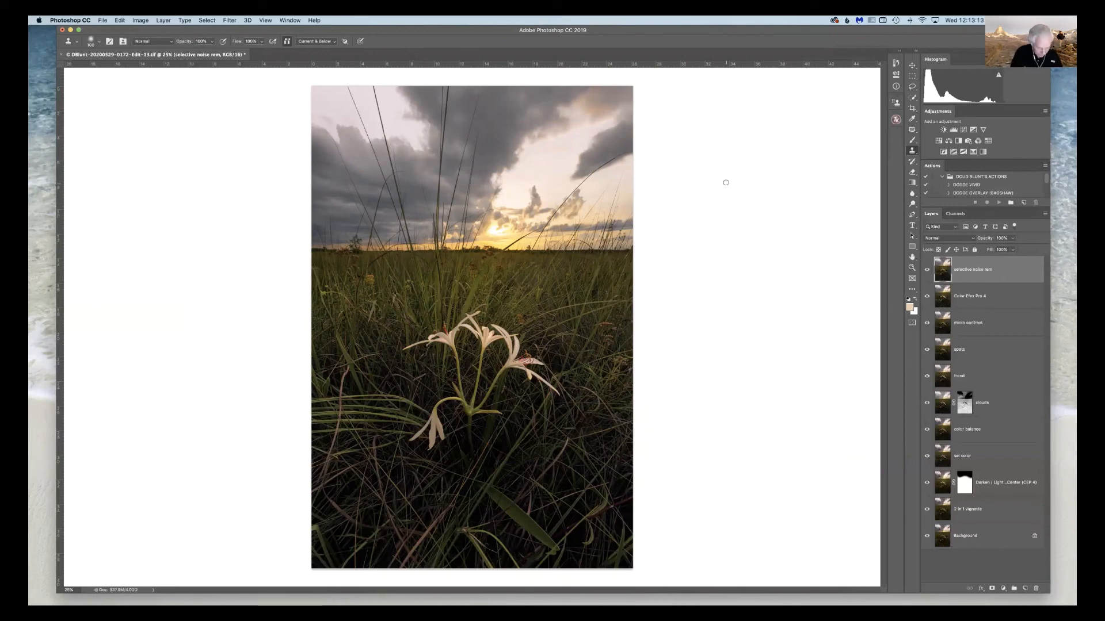
# - Merge all visible layers into the Background and save the file
pyautogui.press('super+shift+e')
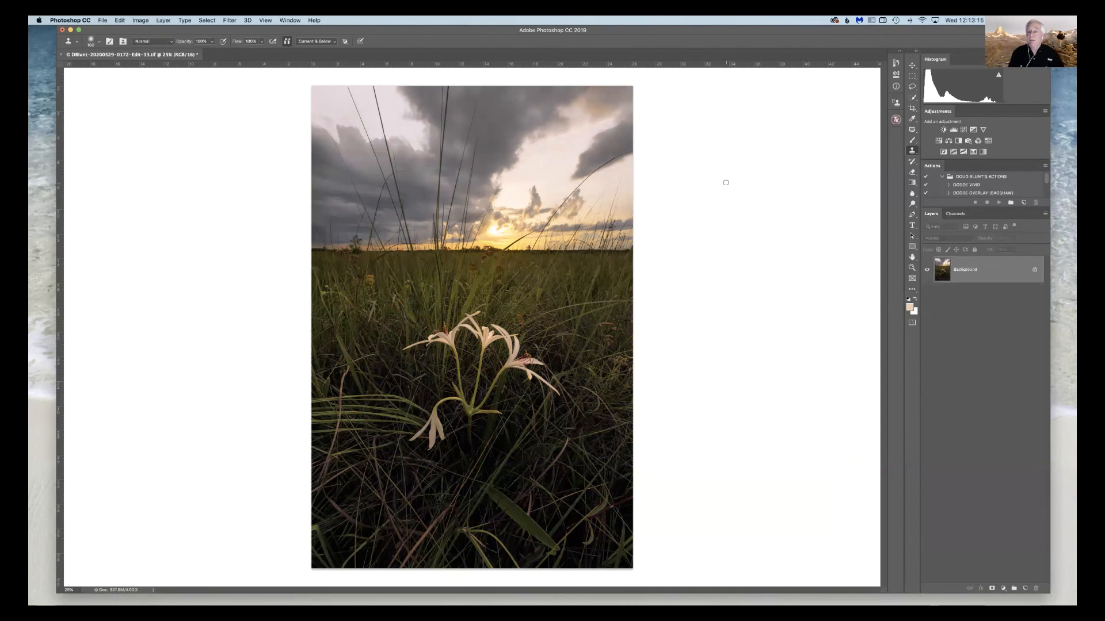
pyautogui.press('super+s')
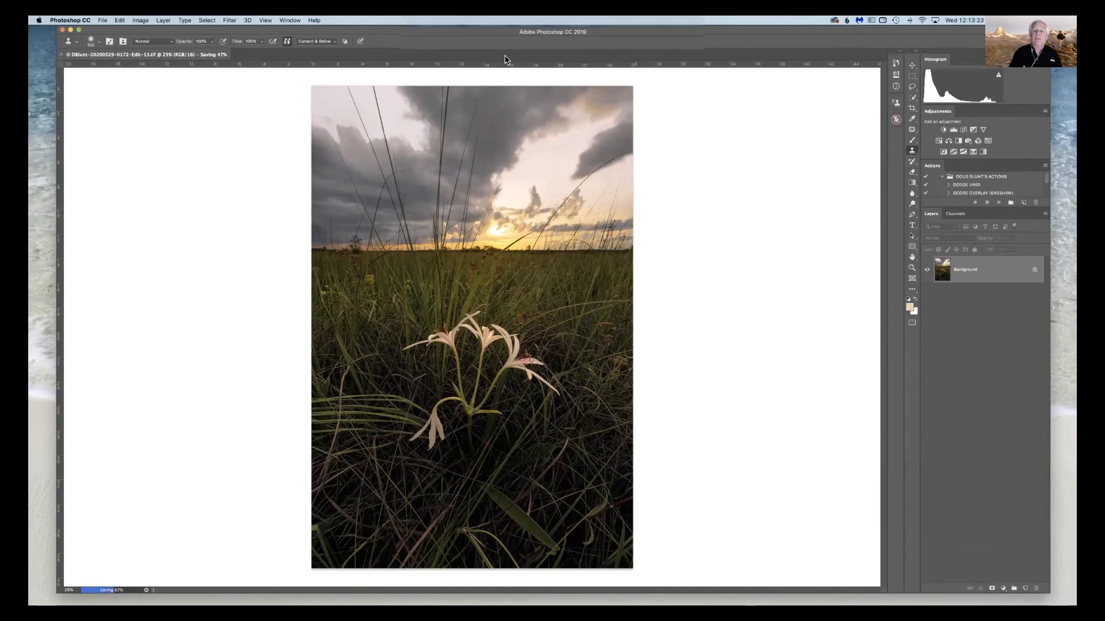
# - Switch to Lightroom Classic and lower the photo's Highlights to -6
pyautogui.hotkey('ctrl', 'Up')
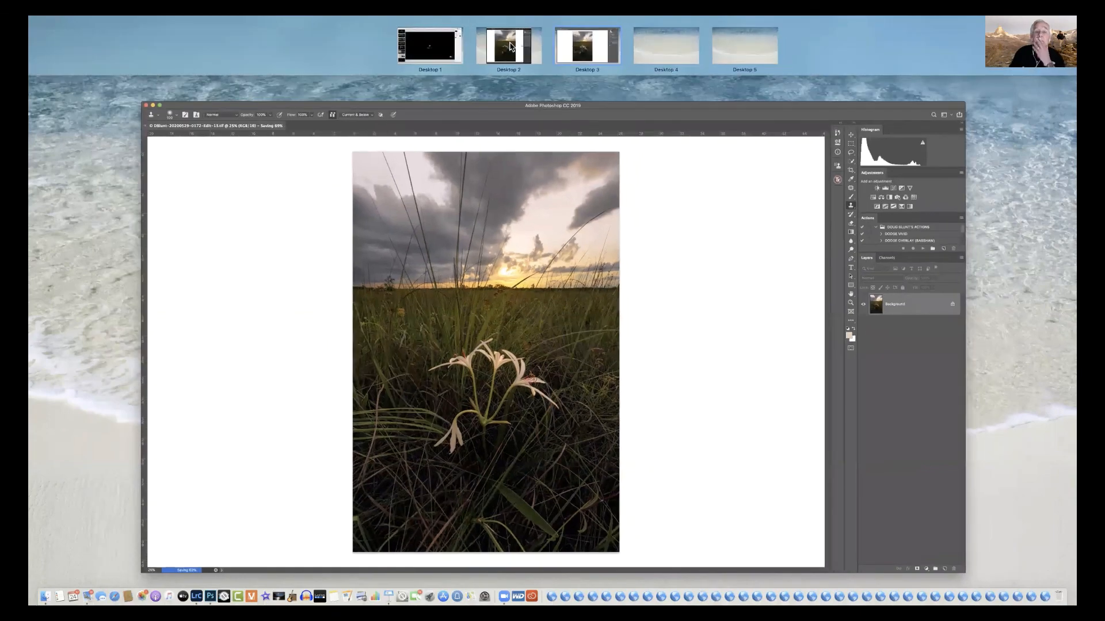
pyautogui.click(509, 46)
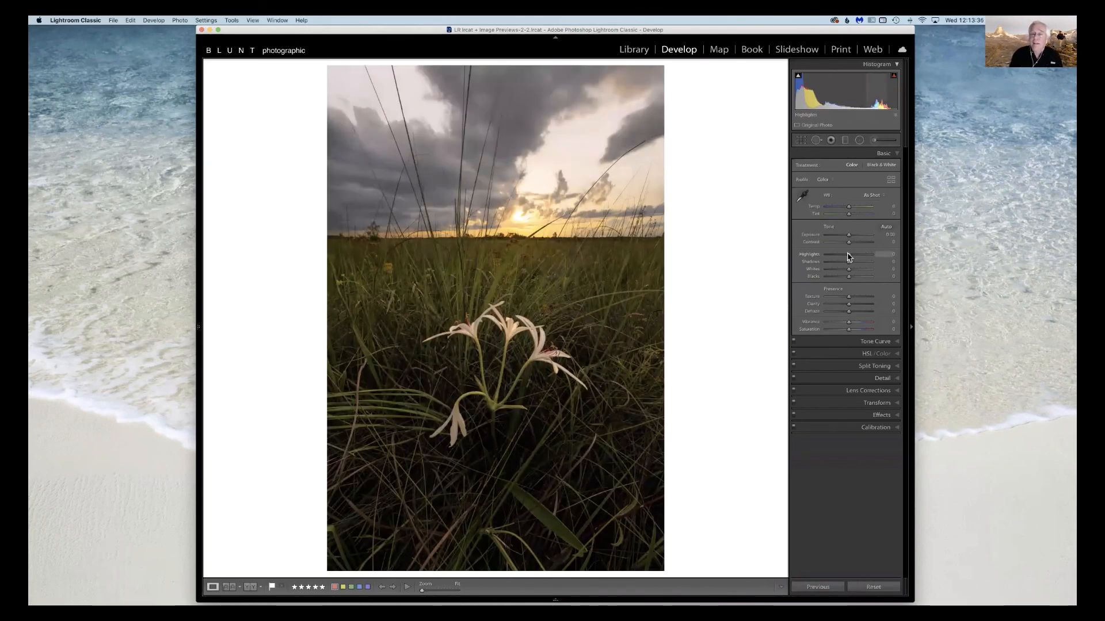
pyautogui.moveTo(848, 256); pyautogui.dragTo(845, 257)
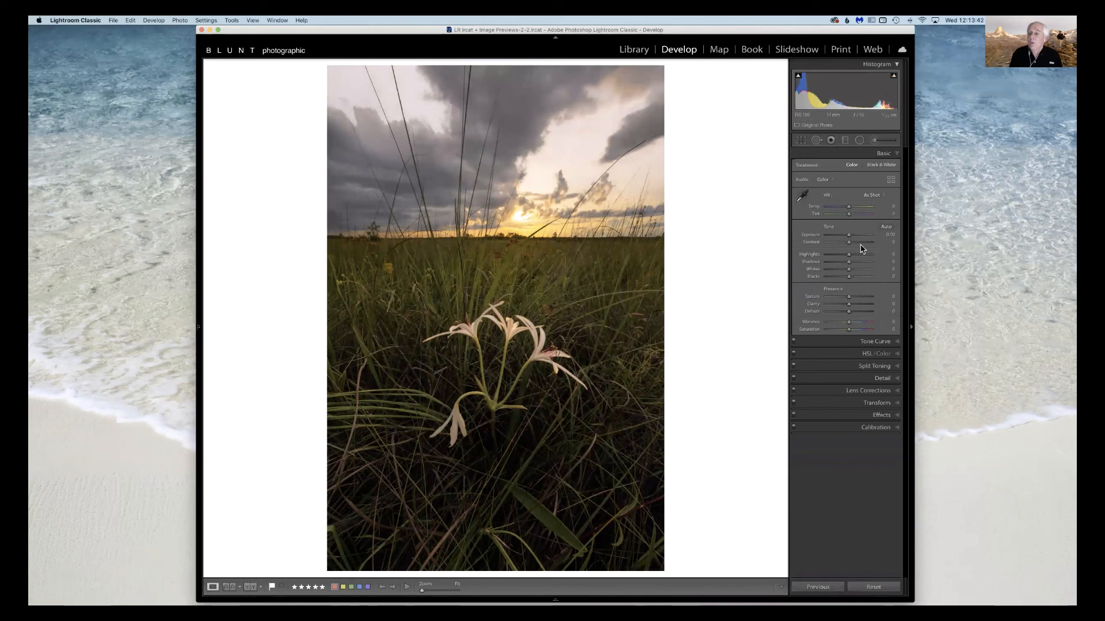
pyautogui.moveTo(852, 257); pyautogui.dragTo(845, 257)
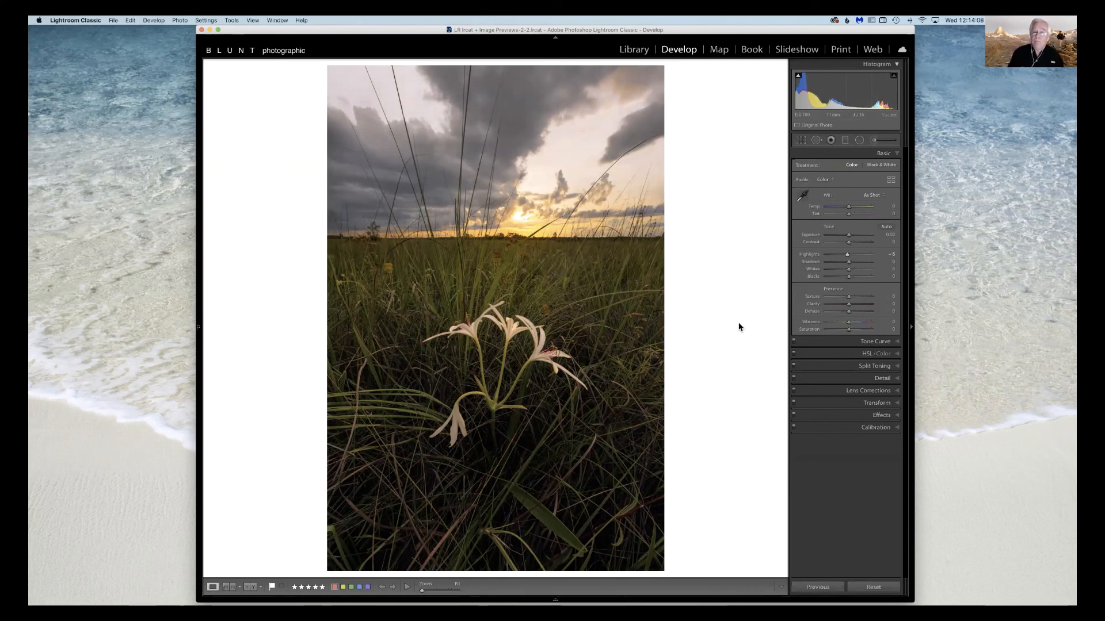
# - Send the photo to Adobe Photoshop CC 2019 as a copy with Lightroom adjustments
pyautogui.click(180, 20)
pyautogui.moveTo(189, 65)
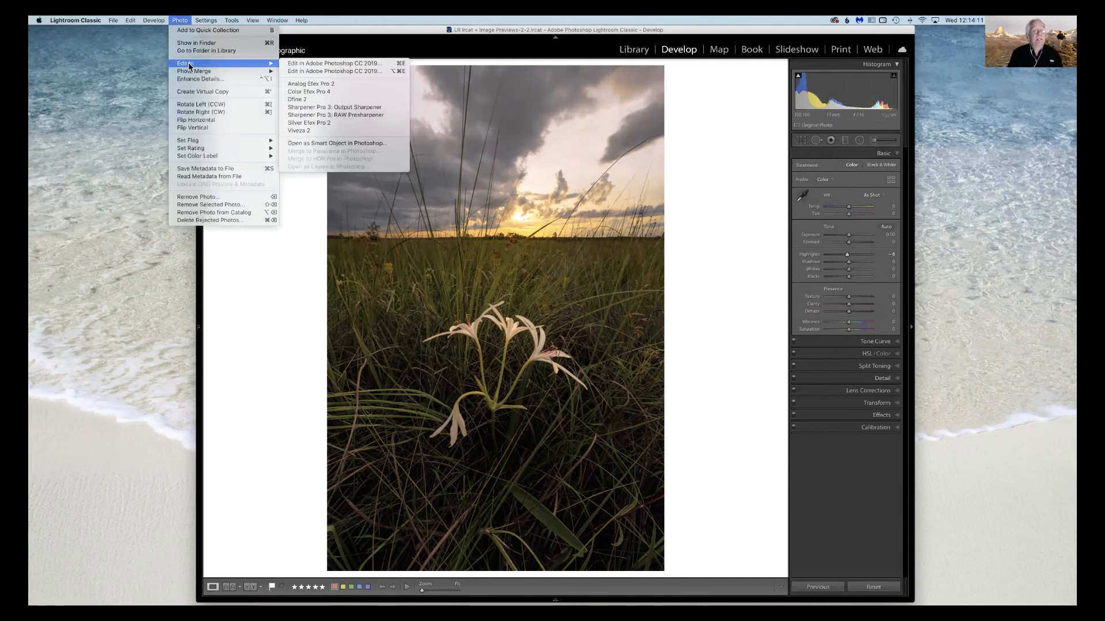
pyautogui.click(366, 72)
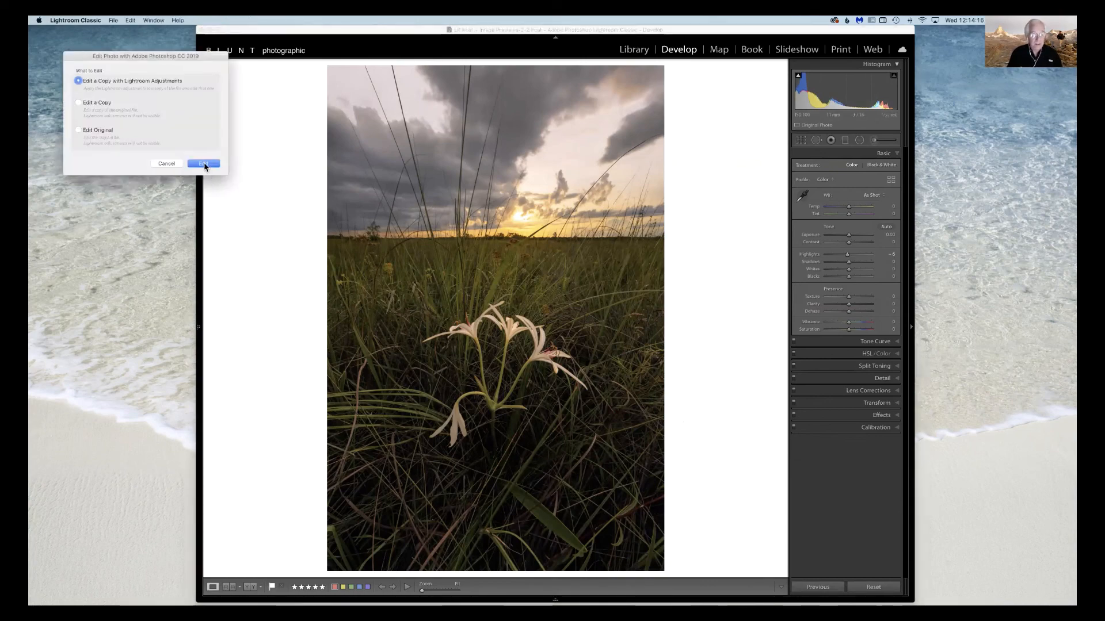
pyautogui.click(204, 164)
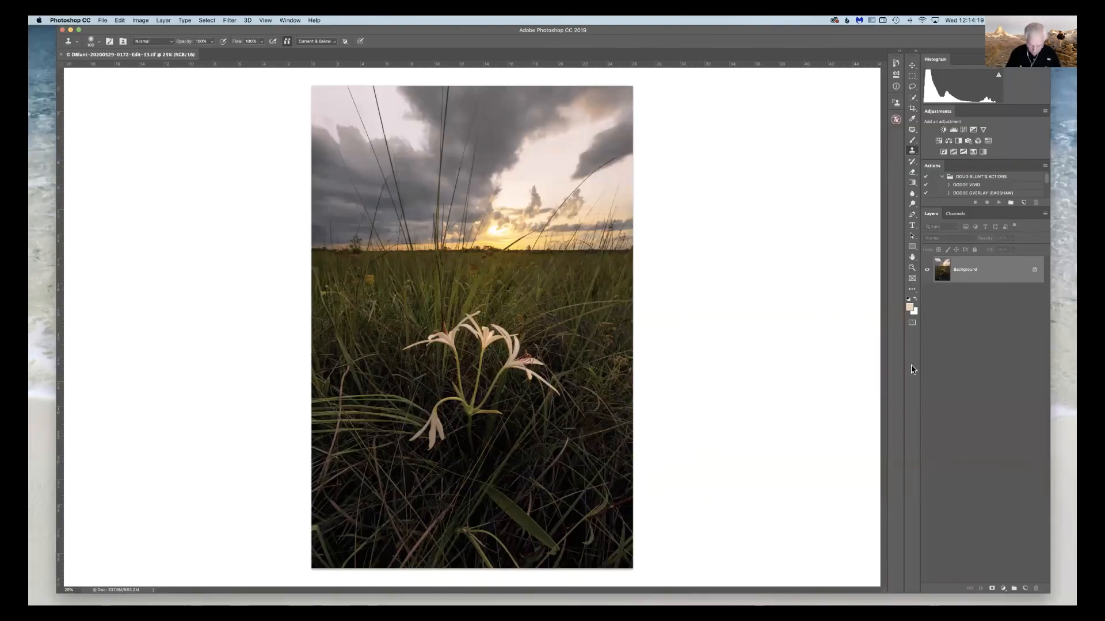
# - Duplicate the Background layer and choose the PHOTOLOGO SIGNATURE preset for the Brush tool
pyautogui.press('super+j')
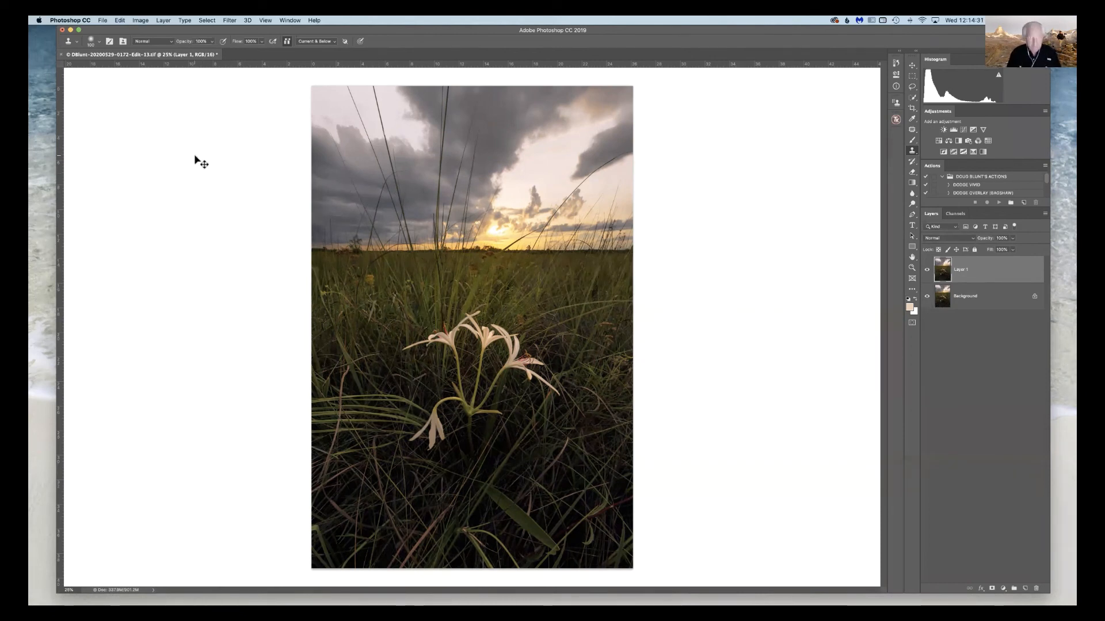
pyautogui.press('v')
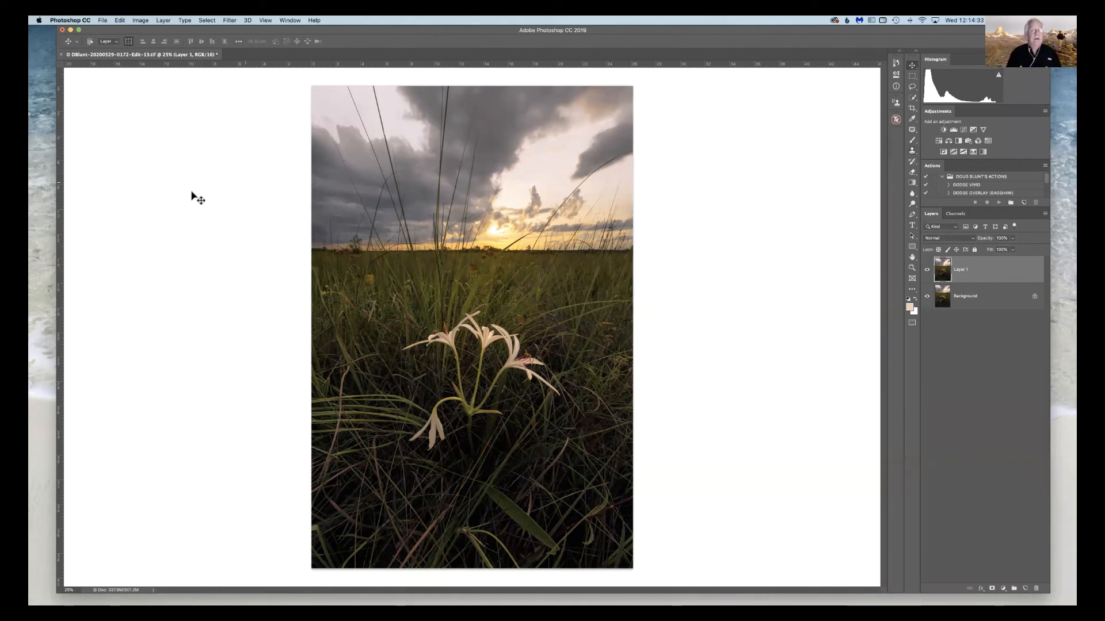
pyautogui.press('b')
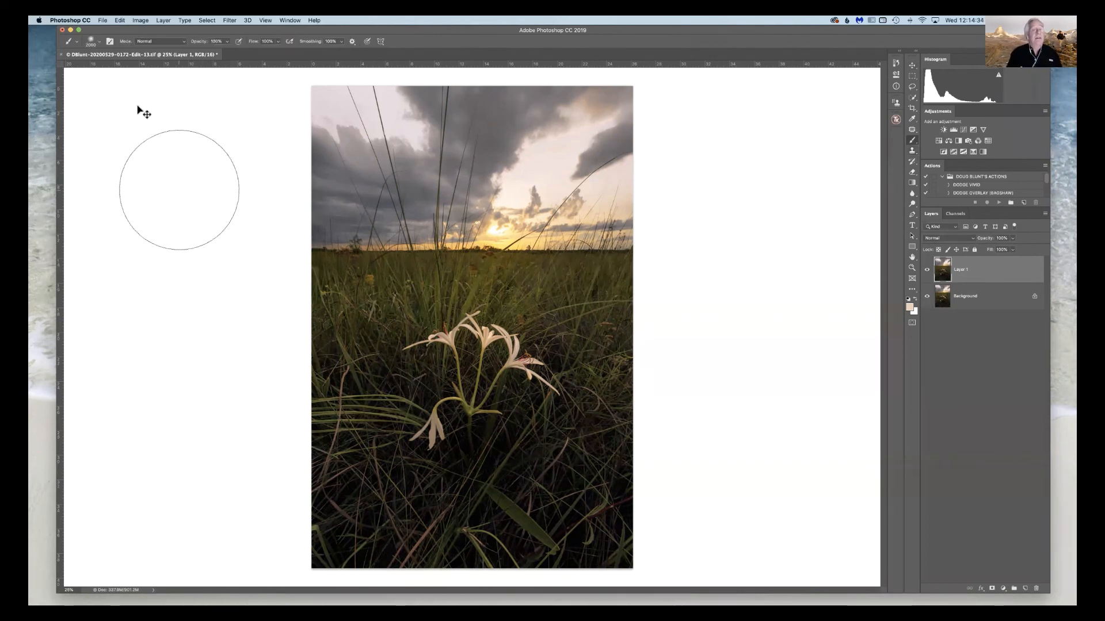
pyautogui.click(99, 44)
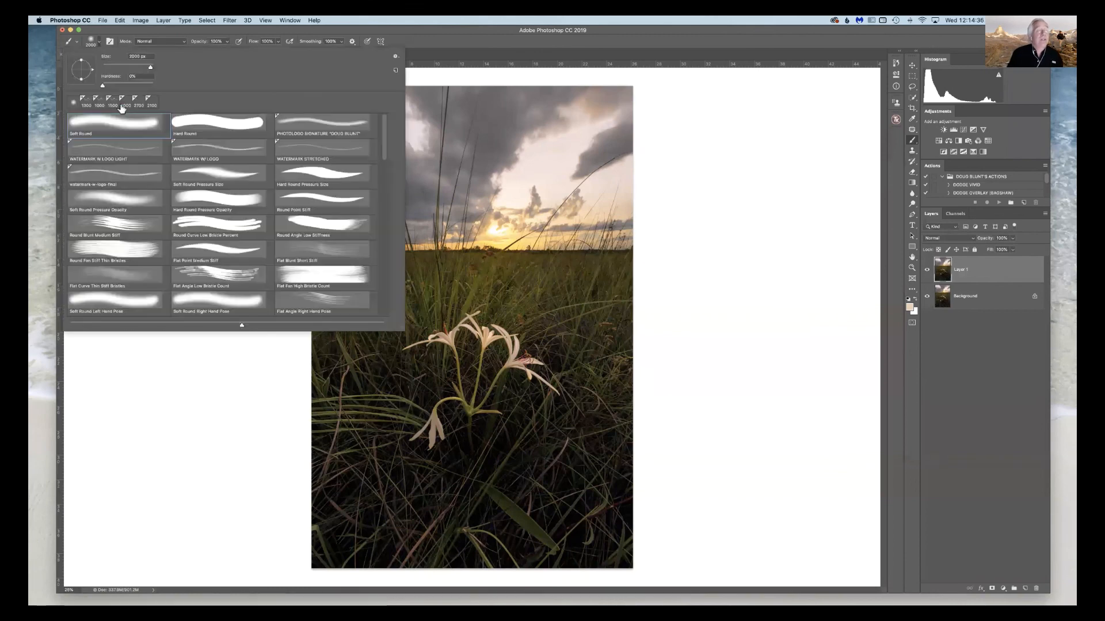
pyautogui.click(315, 122)
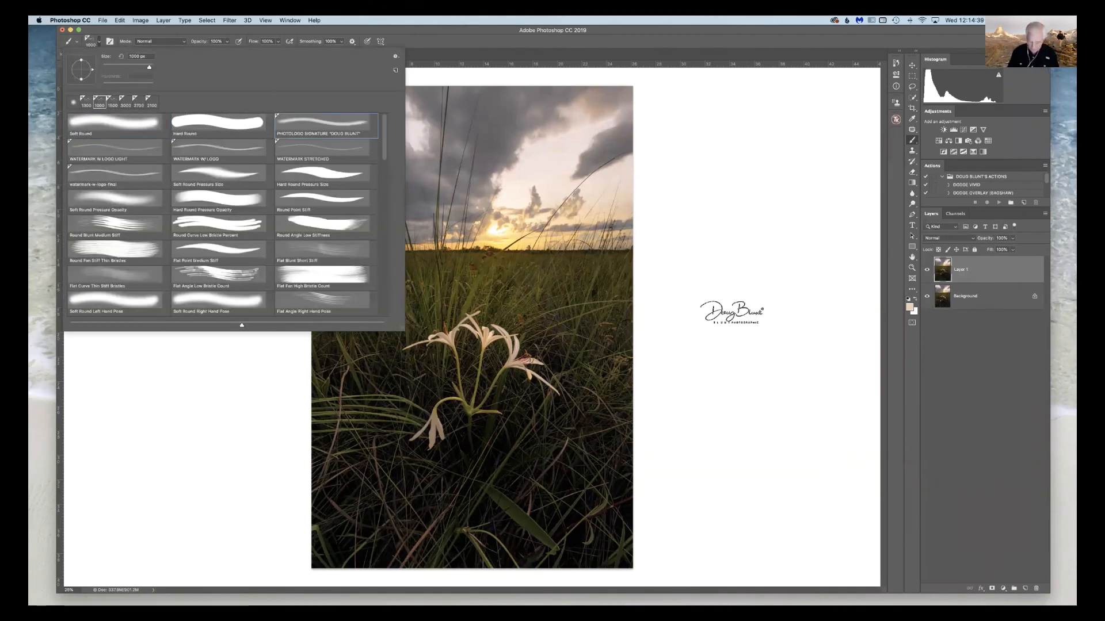
pyautogui.click(750, 215)
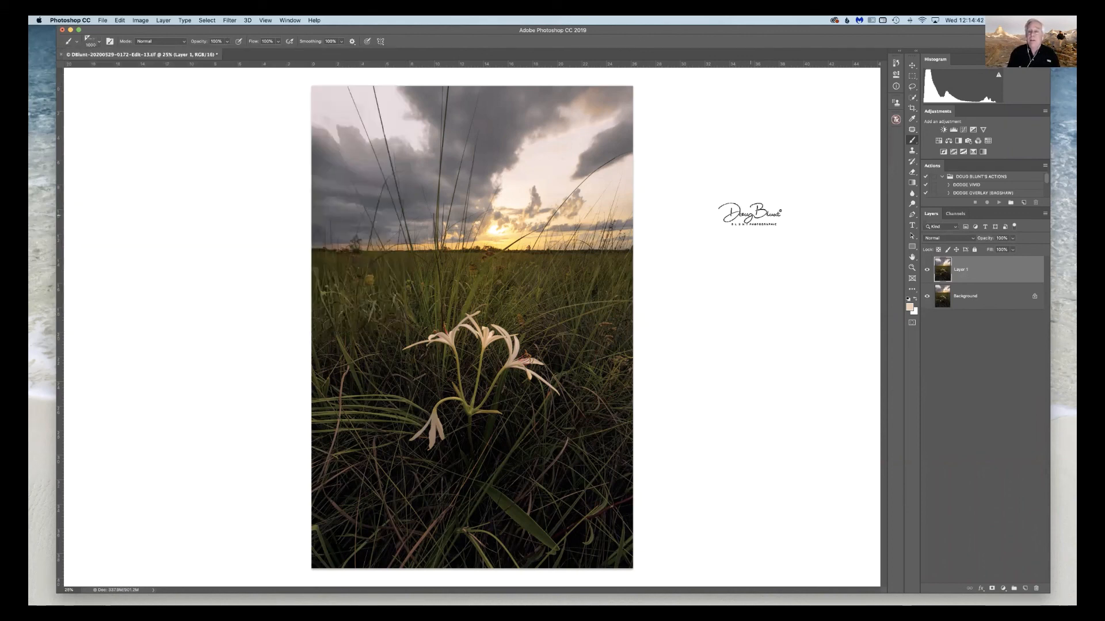
# - Adjust the signature brush size and stamp the signature over the dark grass in the photo's lower left corner
pyautogui.press(']')
pyautogui.press(']')
pyautogui.press(']')
pyautogui.press(']')
pyautogui.press(']')
pyautogui.press(']')
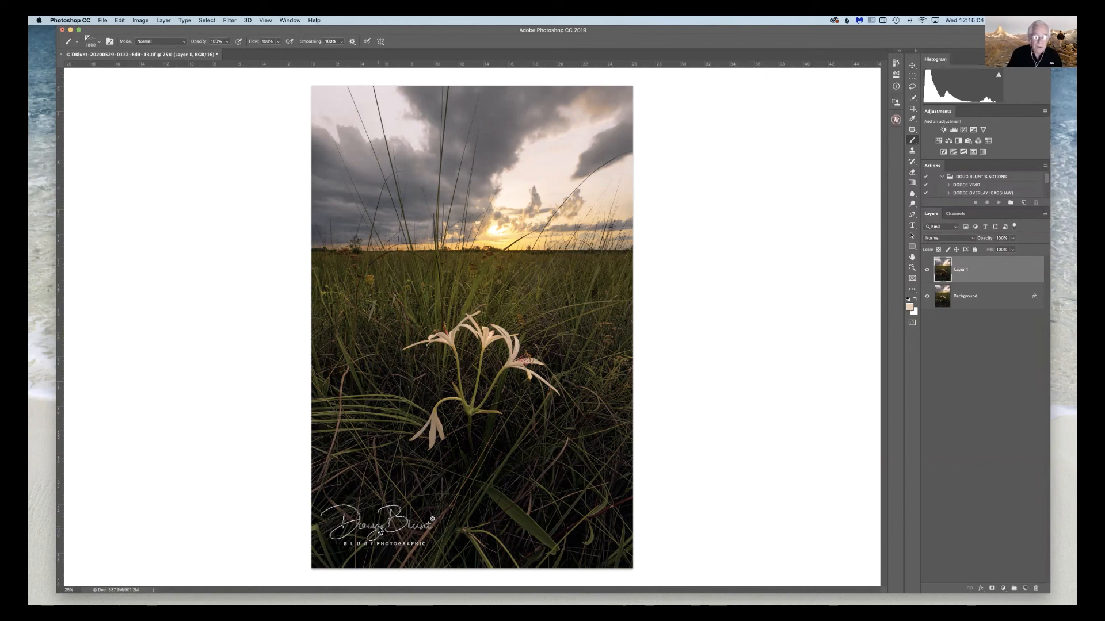
pyautogui.click(378, 530)
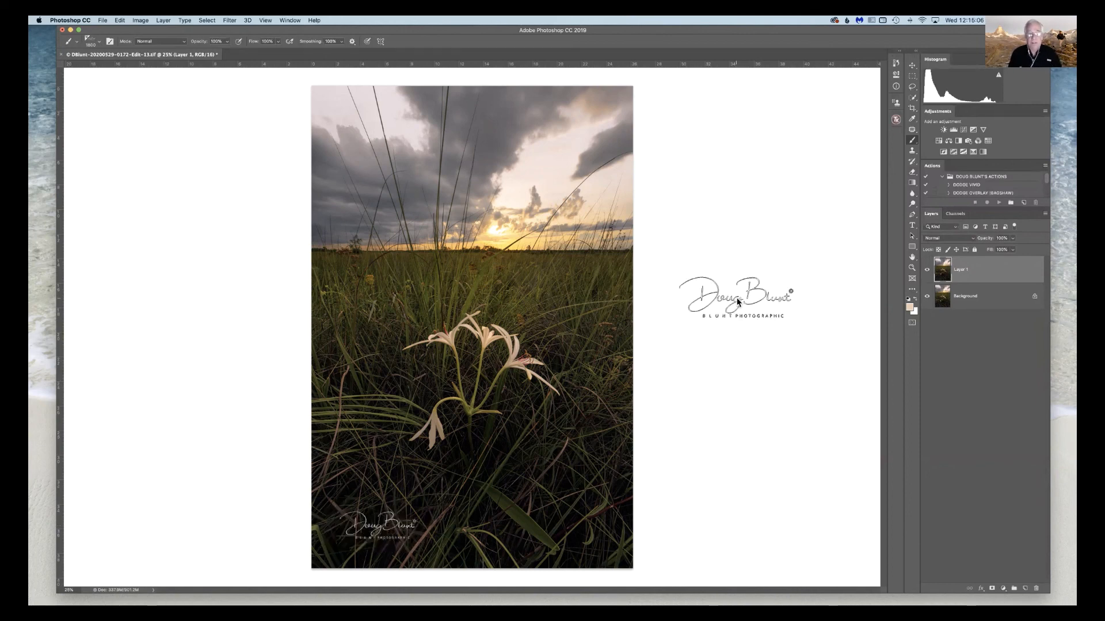
# - Open the foreground color used for the signature in the Color Picker
pyautogui.moveTo(985, 237)
pyautogui.mouseDown()
pyautogui.moveTo(959, 247)
pyautogui.moveTo(996, 244)
pyautogui.mouseUp()
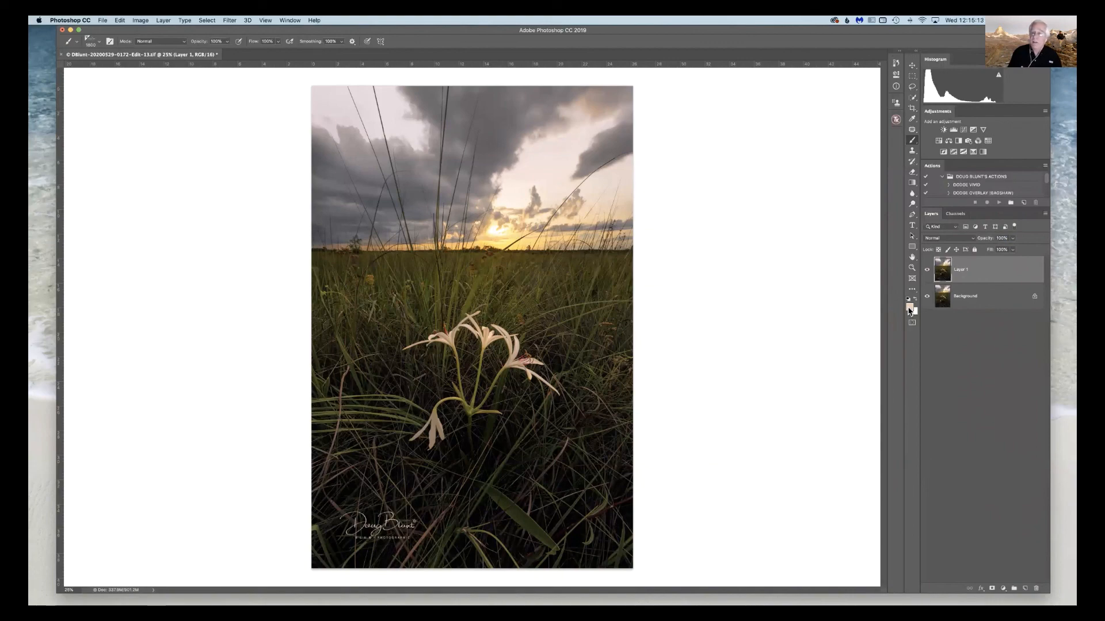
pyautogui.click(912, 303)
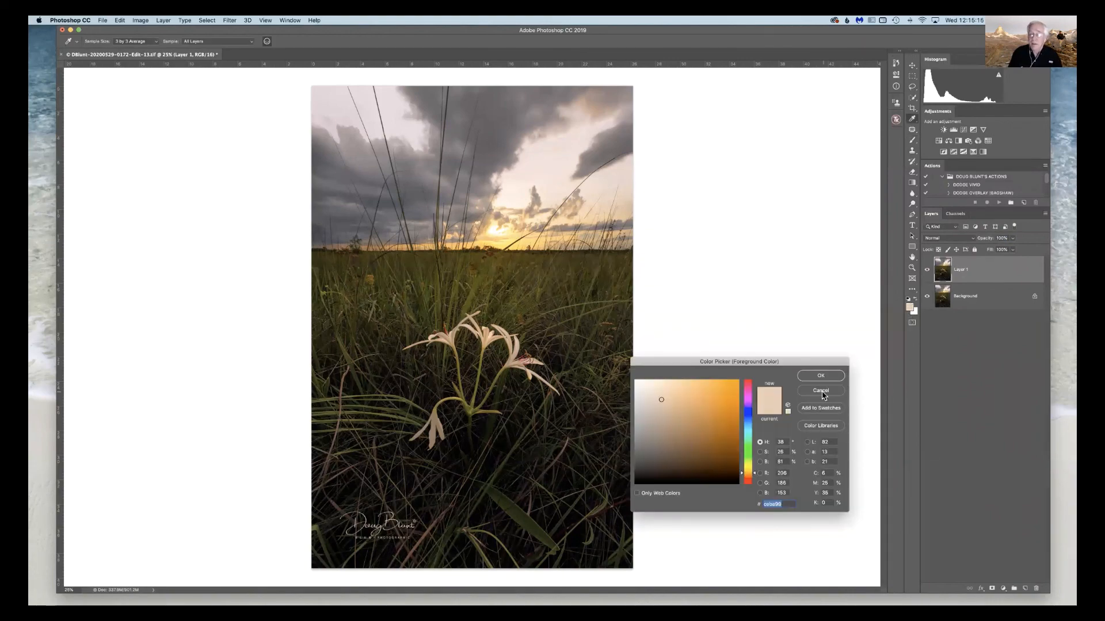